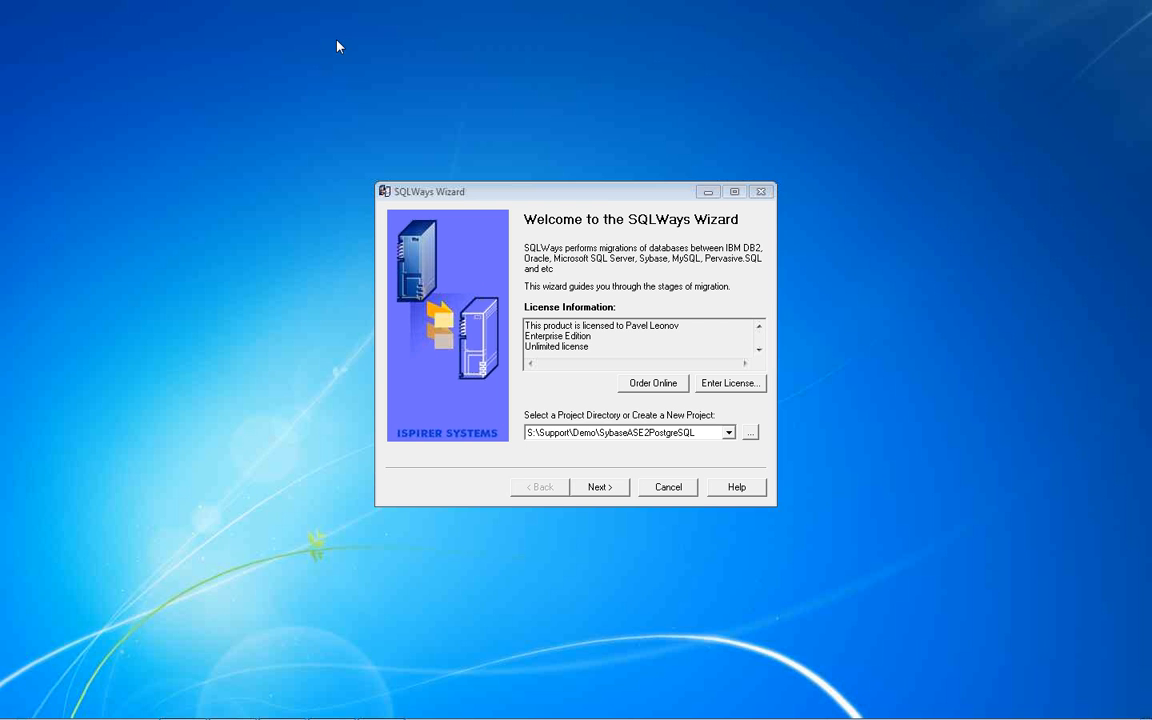
# Accept the SybaseASE2PostgreSQL project directory and the preset Sybase ASE data source as the migration source.
pyautogui.click(597, 199)
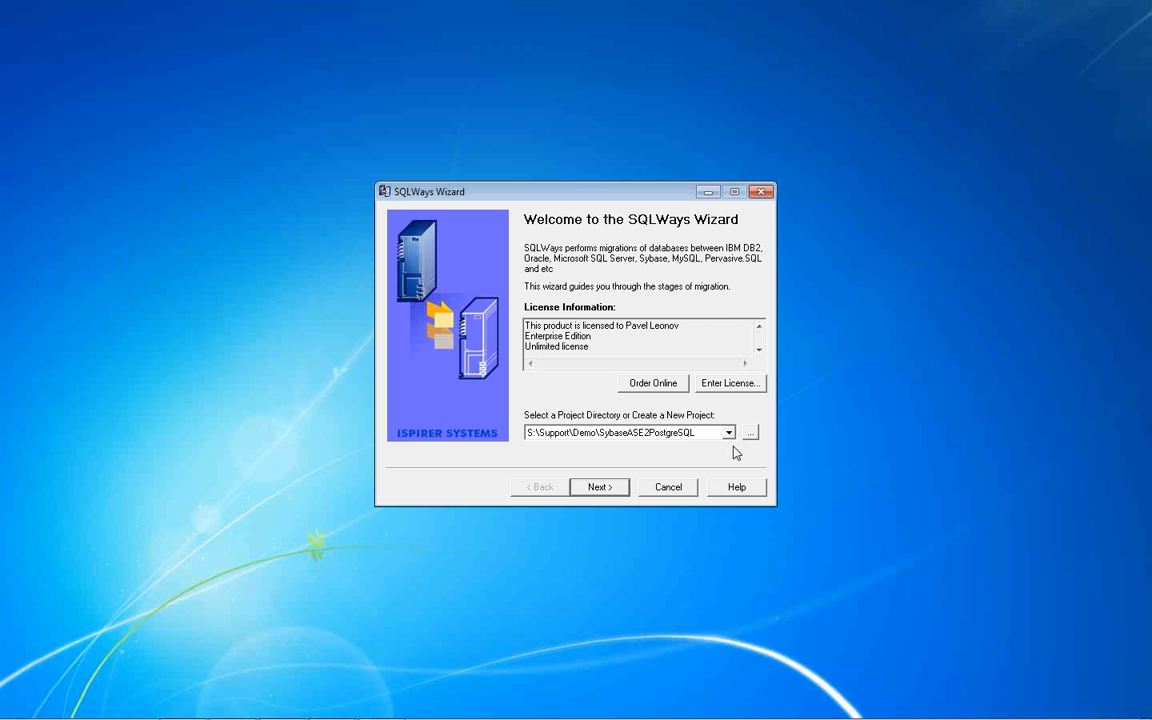
pyautogui.click(600, 487)
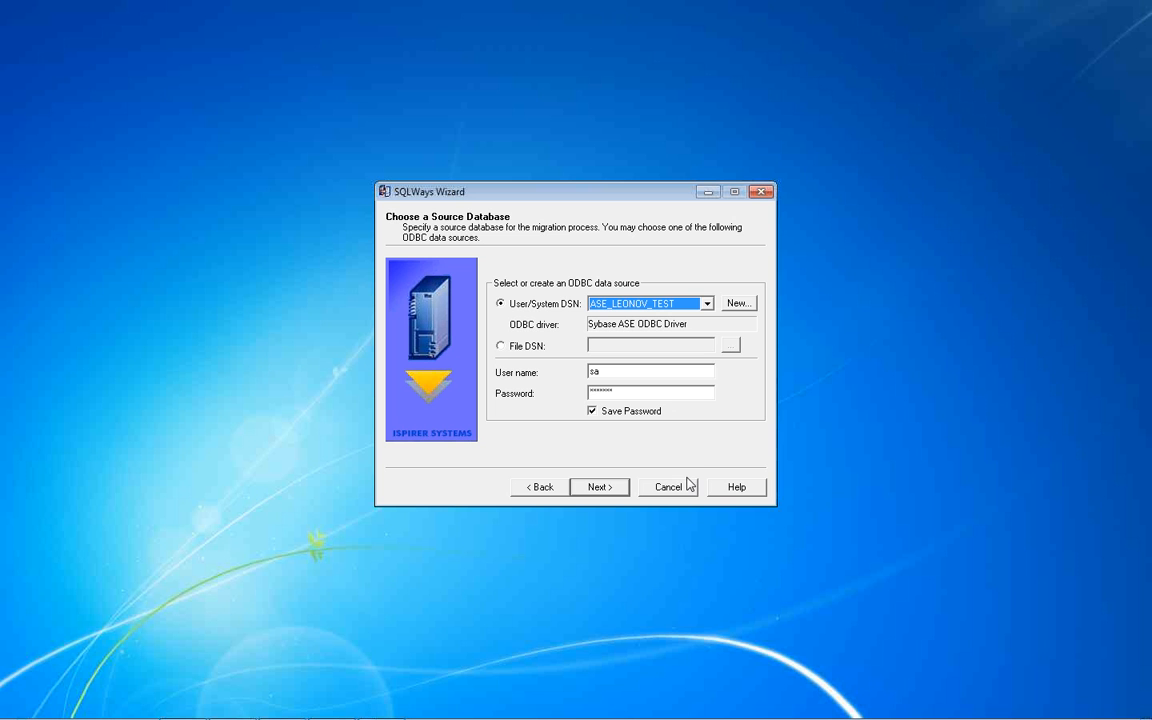
pyautogui.click(597, 487)
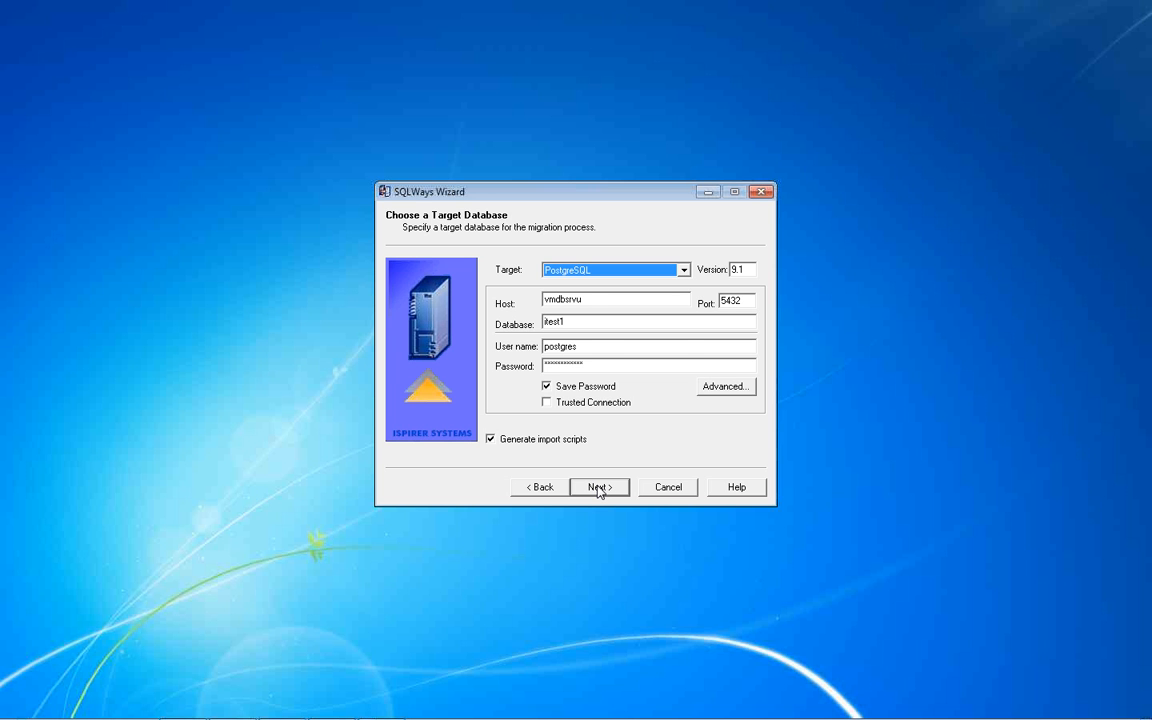
# Choose PostgreSQL version 9.1 as the target database and go through its host, port, database and login fields.
pyautogui.click(684, 270)
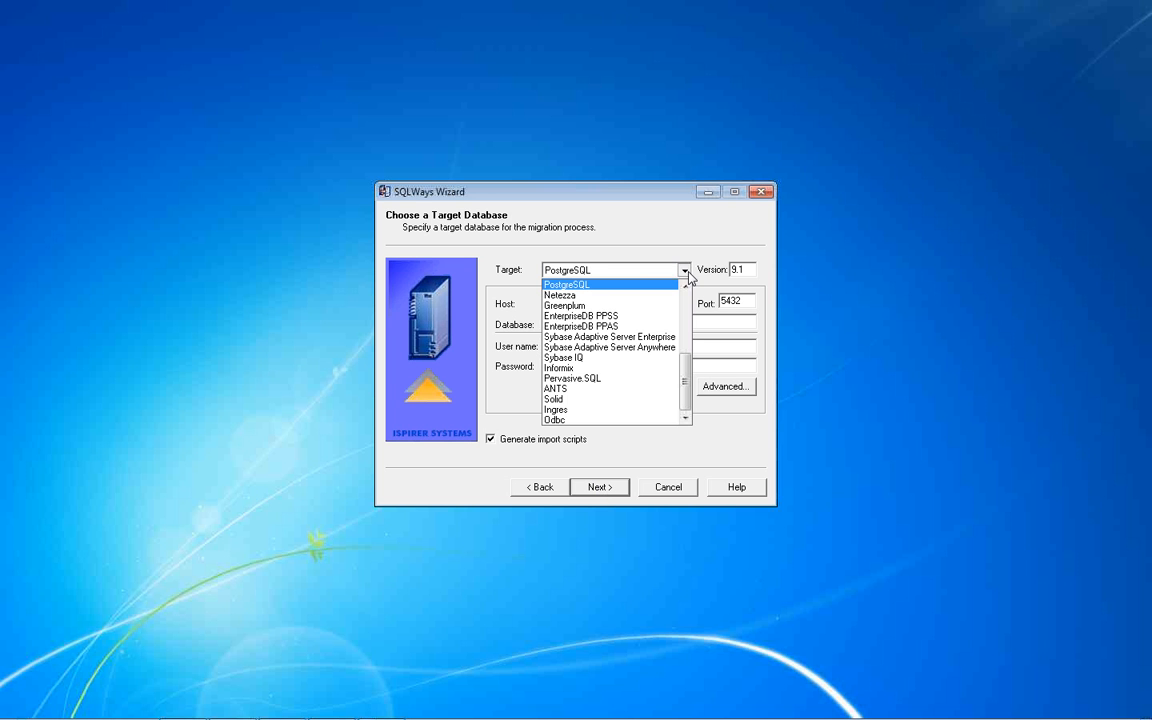
pyautogui.click(636, 286)
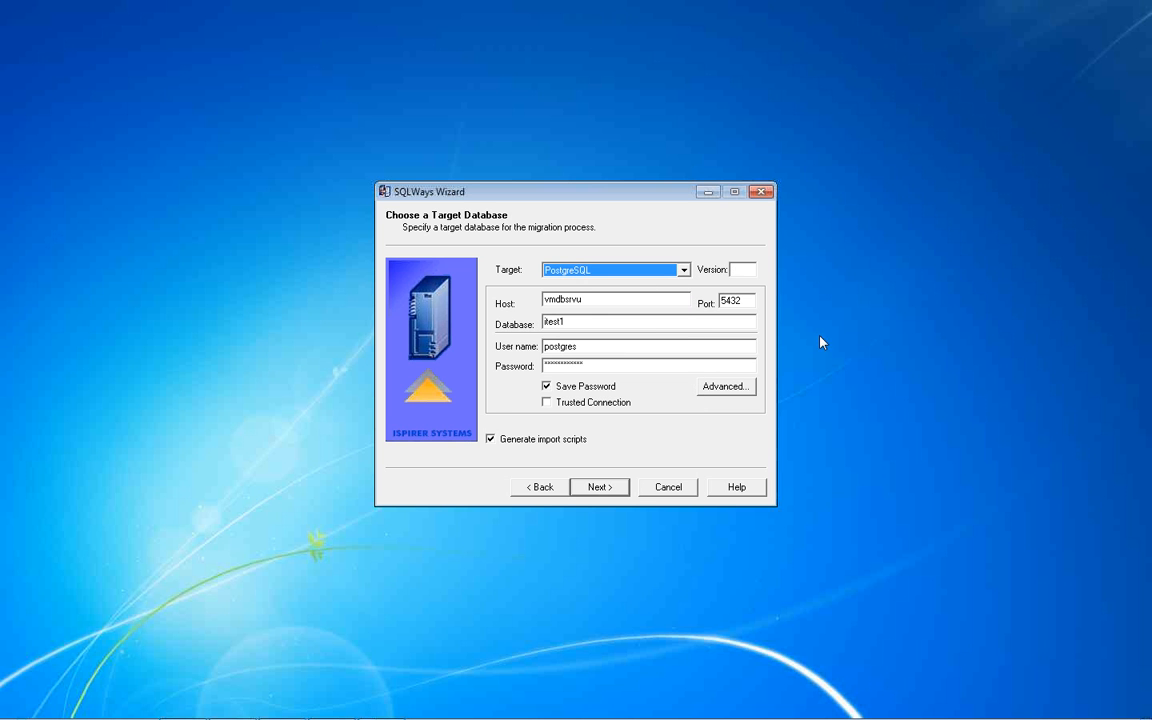
pyautogui.click(743, 269)
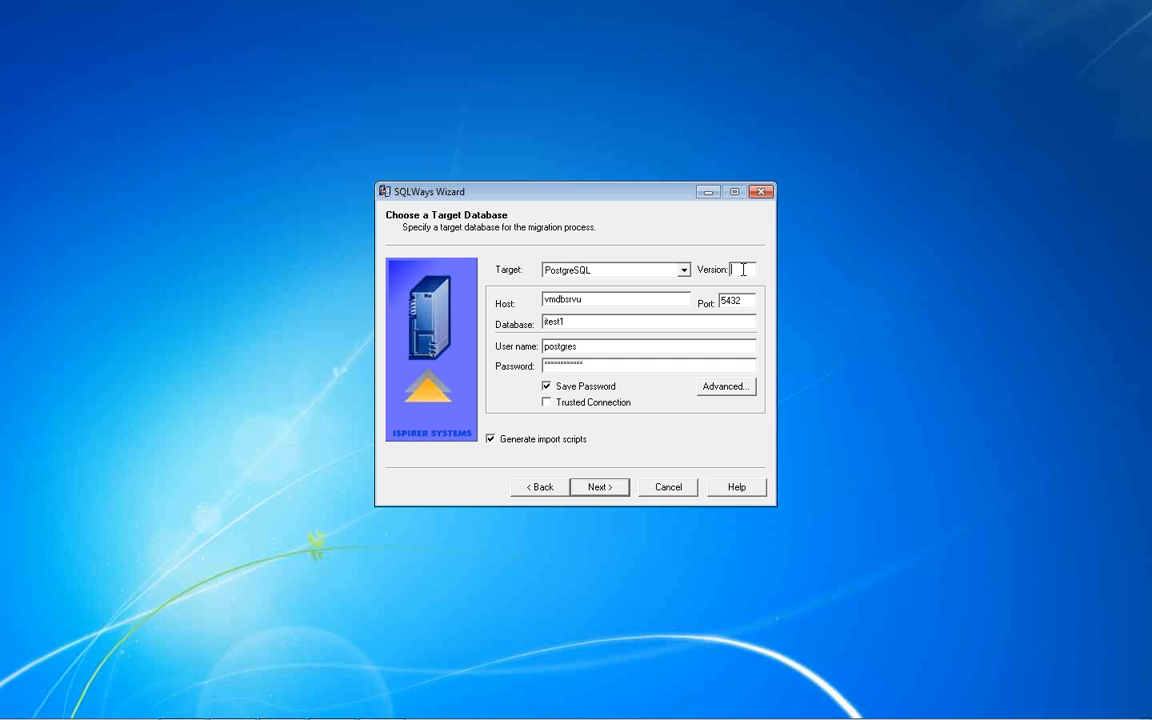
pyautogui.write('9.1')
pyautogui.click(617, 322)
pyautogui.click(754, 301)
pyautogui.doubleClick(622, 300)
pyautogui.click(605, 350)
pyautogui.click(605, 366)
# Turn off creating tables with OIDS in the PostgreSQL advanced options and proceed to the database object selection.
pyautogui.click(726, 387)
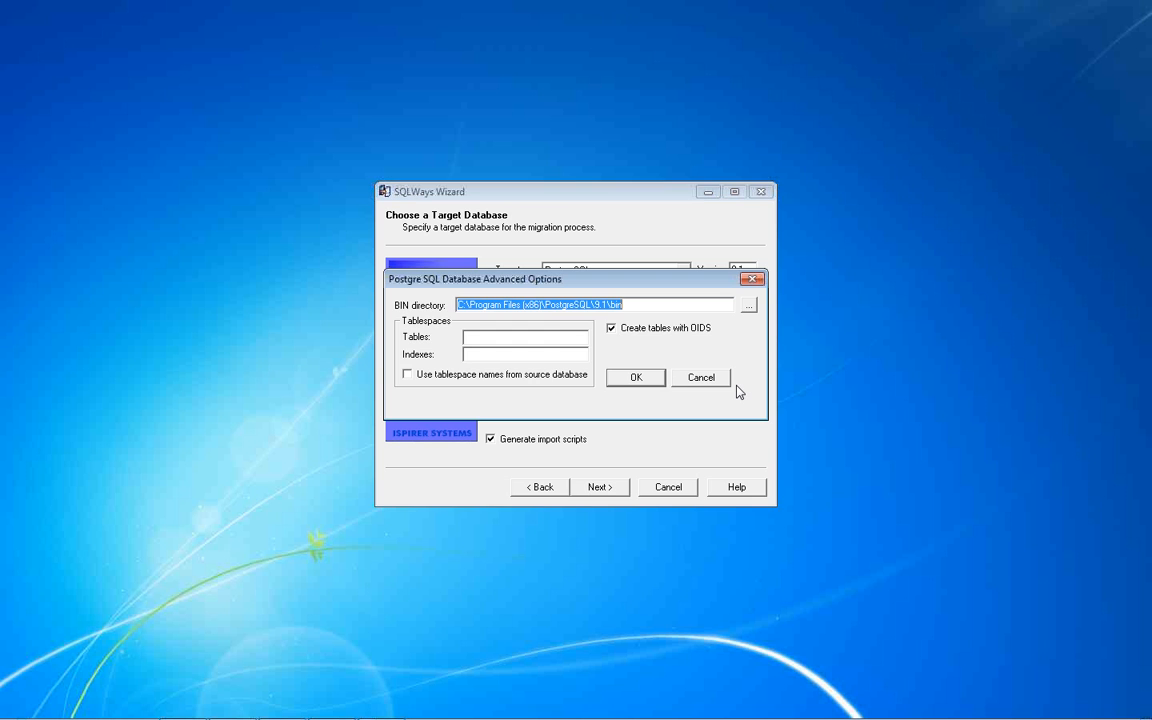
pyautogui.click(642, 305)
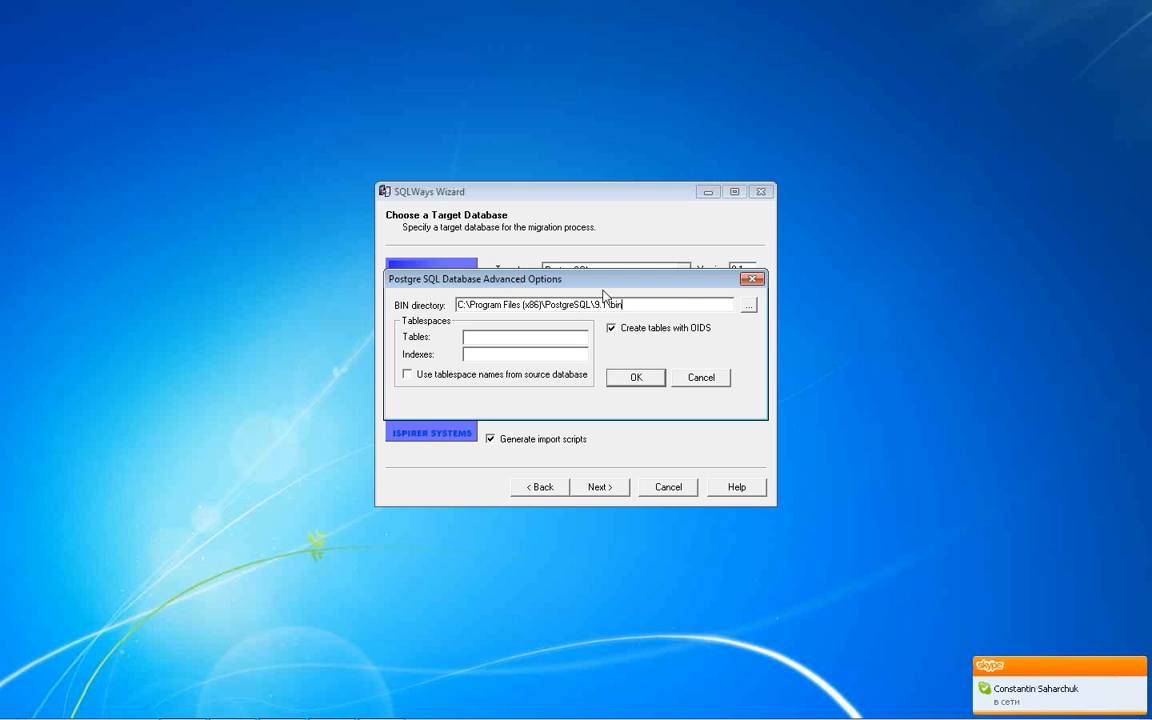
pyautogui.moveTo(642, 305); pyautogui.dragTo(386, 314)
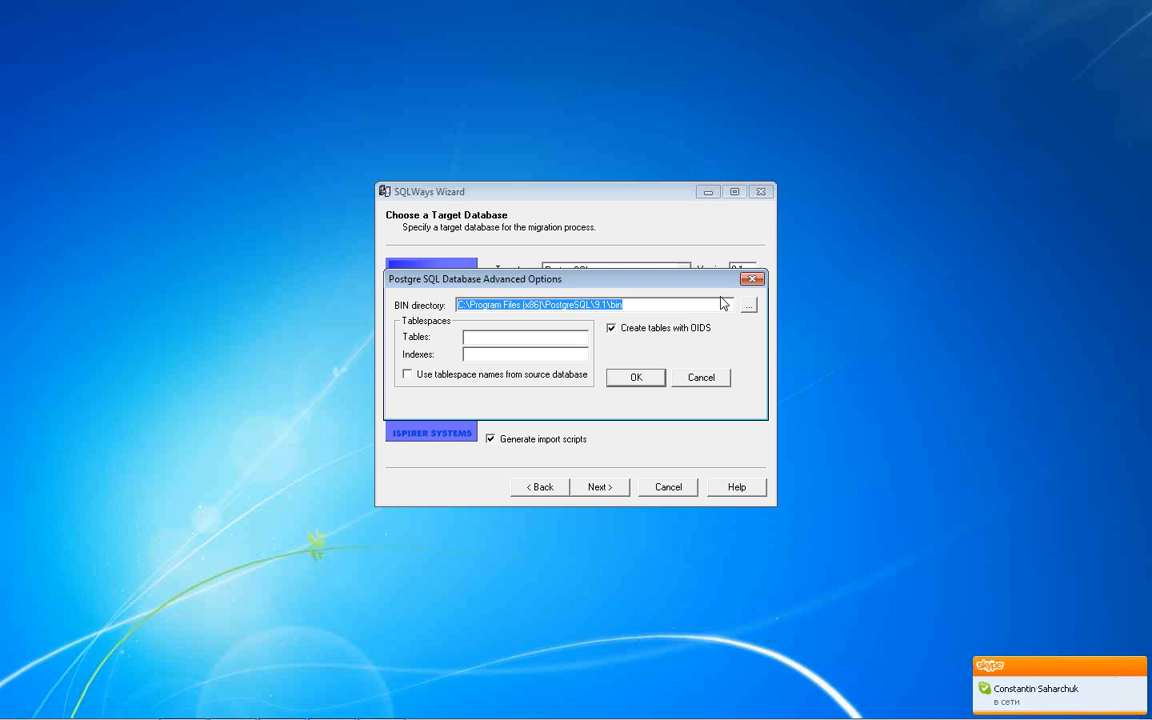
pyautogui.click(690, 303)
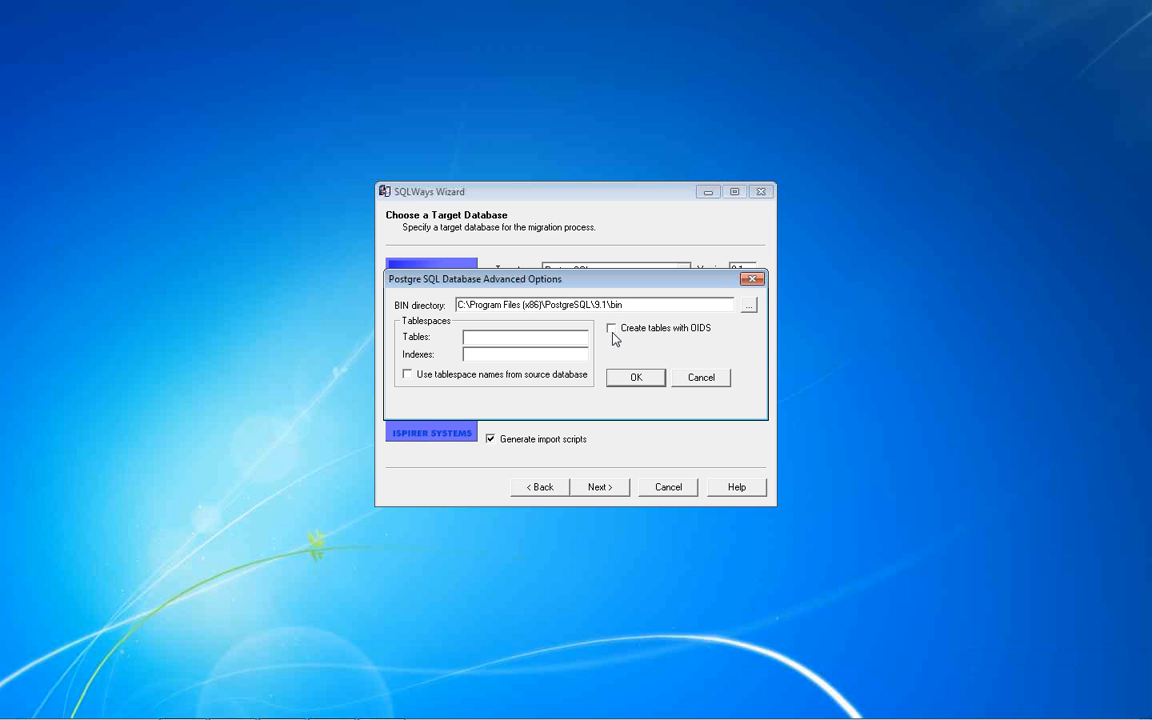
pyautogui.click(611, 330)
pyautogui.click(636, 377)
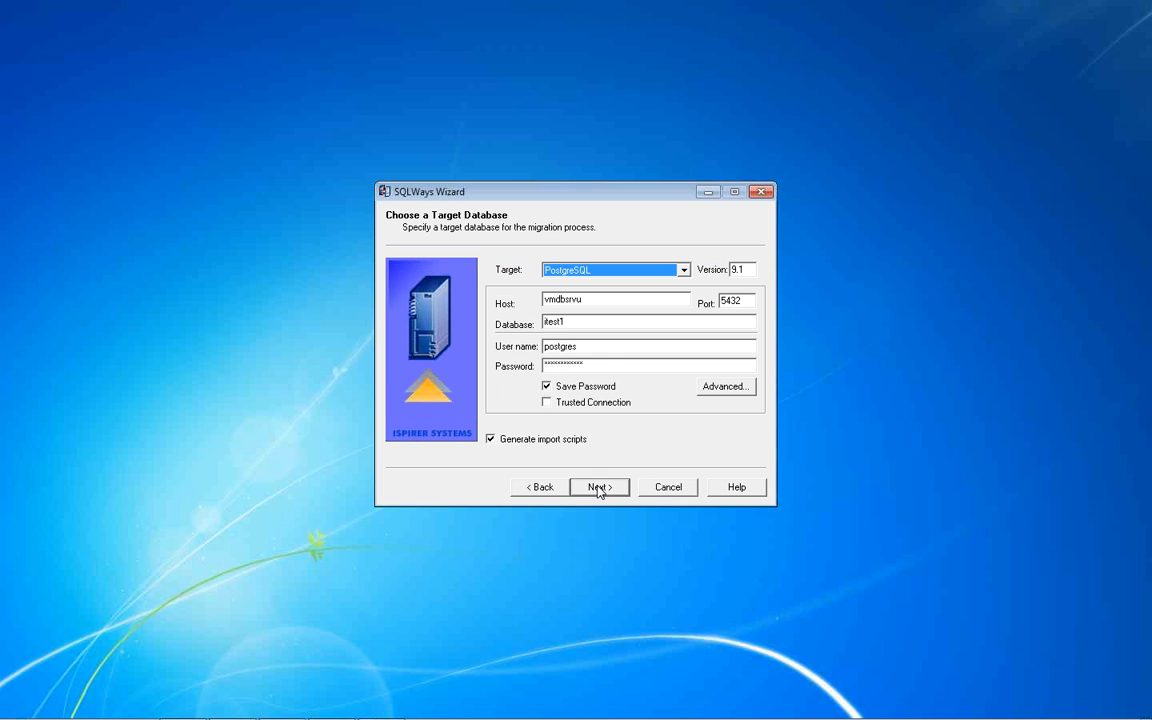
pyautogui.click(726, 386)
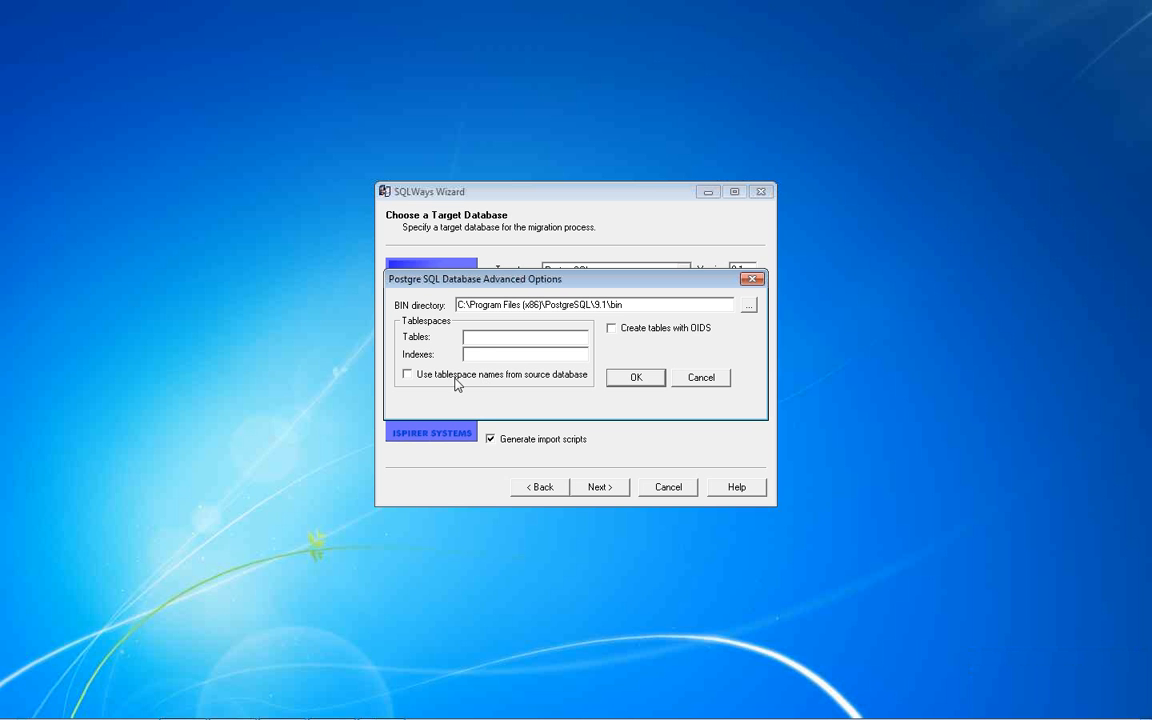
pyautogui.click(636, 381)
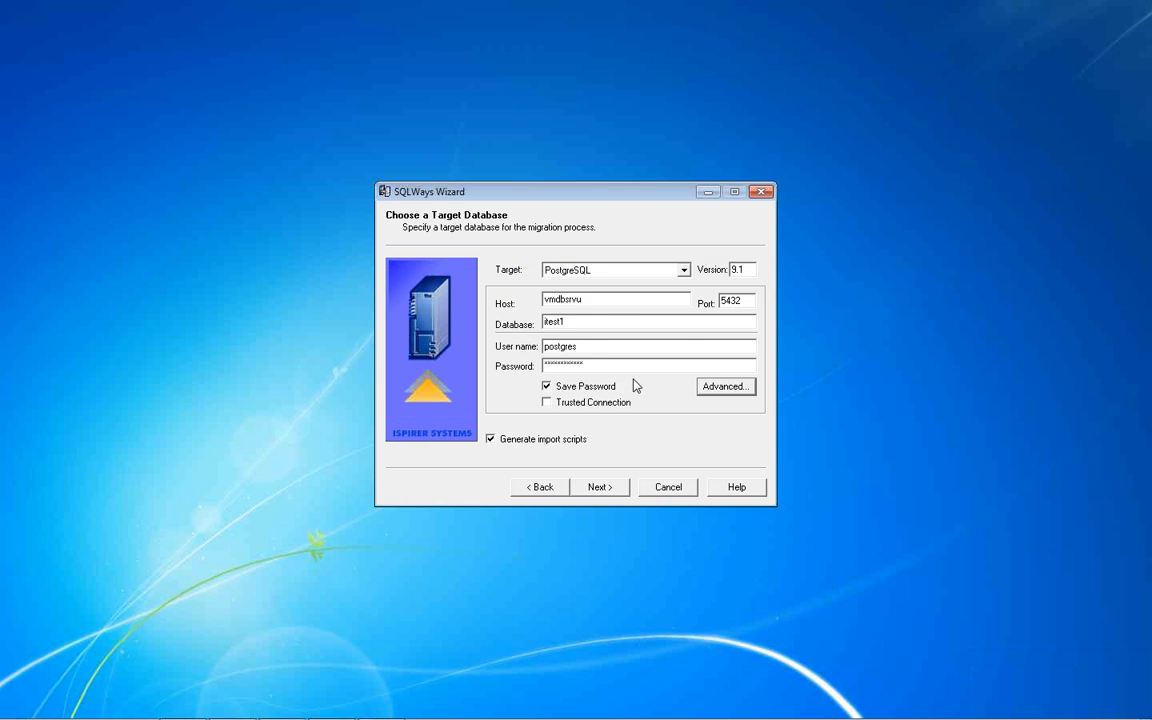
pyautogui.click(597, 488)
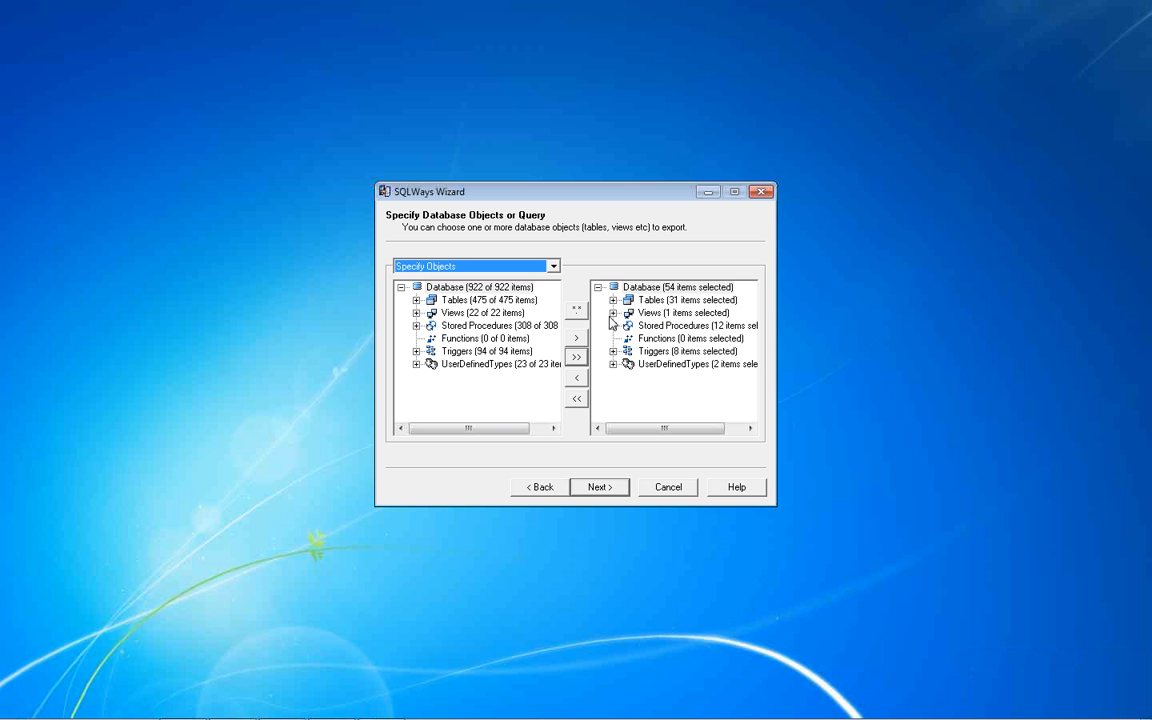
# Examine the tables and views available in the source database, grouped by schema.
pyautogui.click(416, 300)
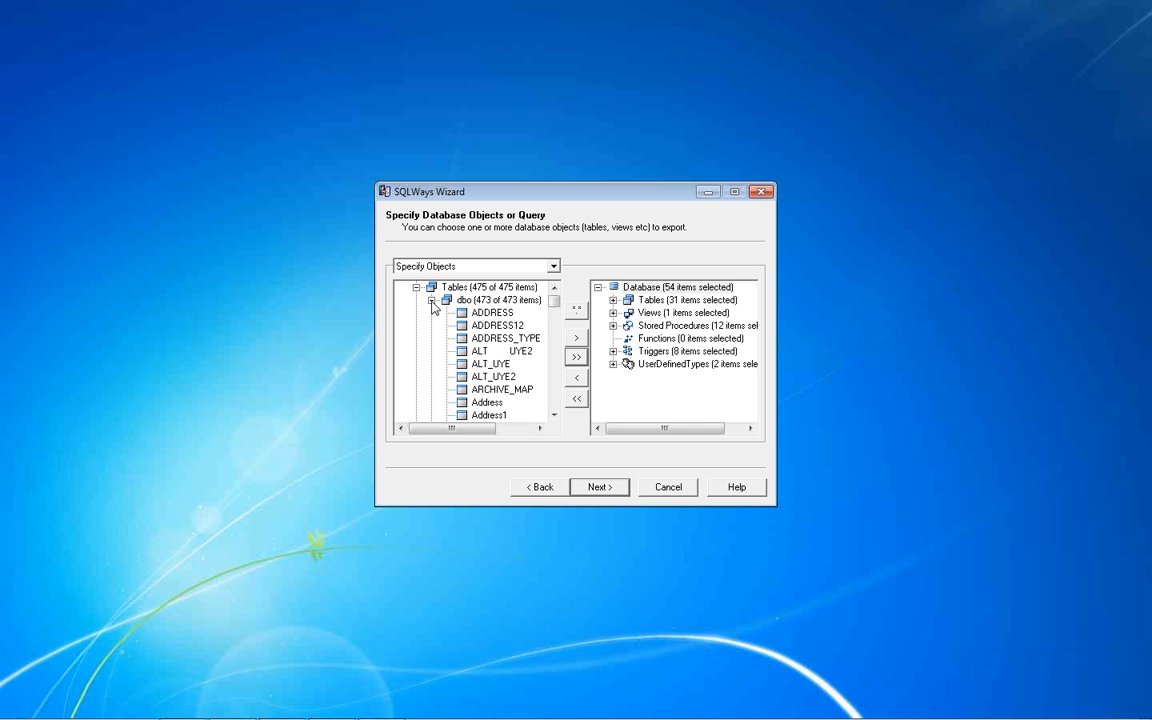
pyautogui.click(431, 300)
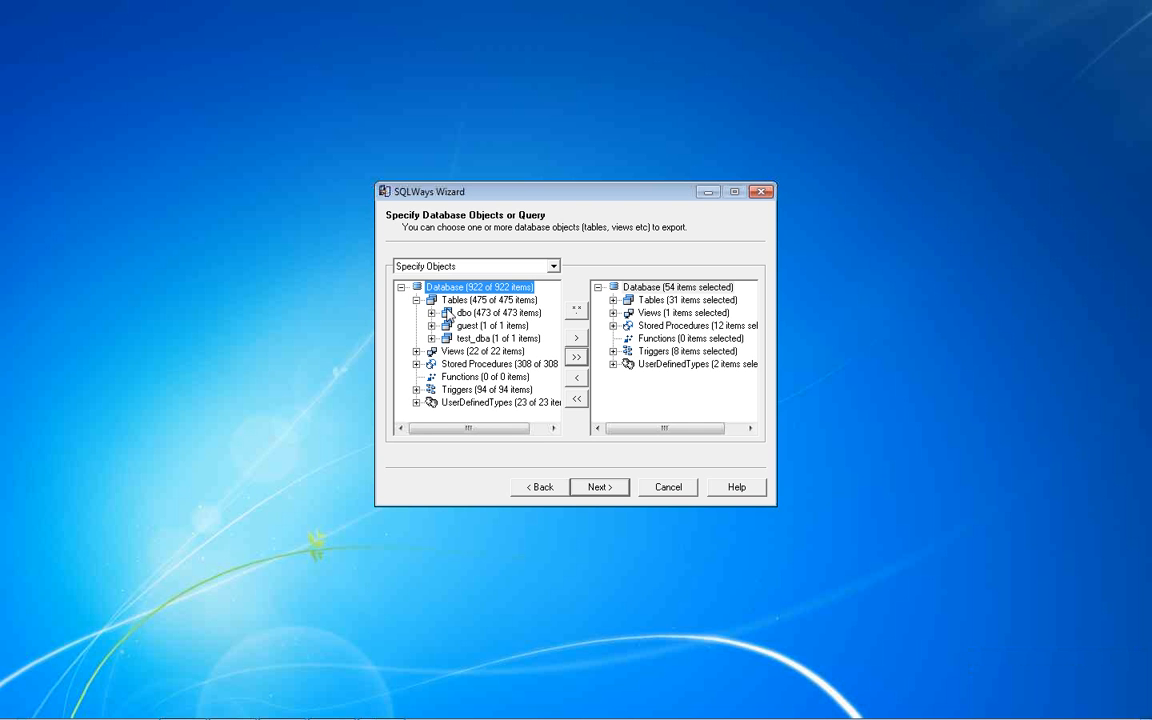
pyautogui.press('Down')
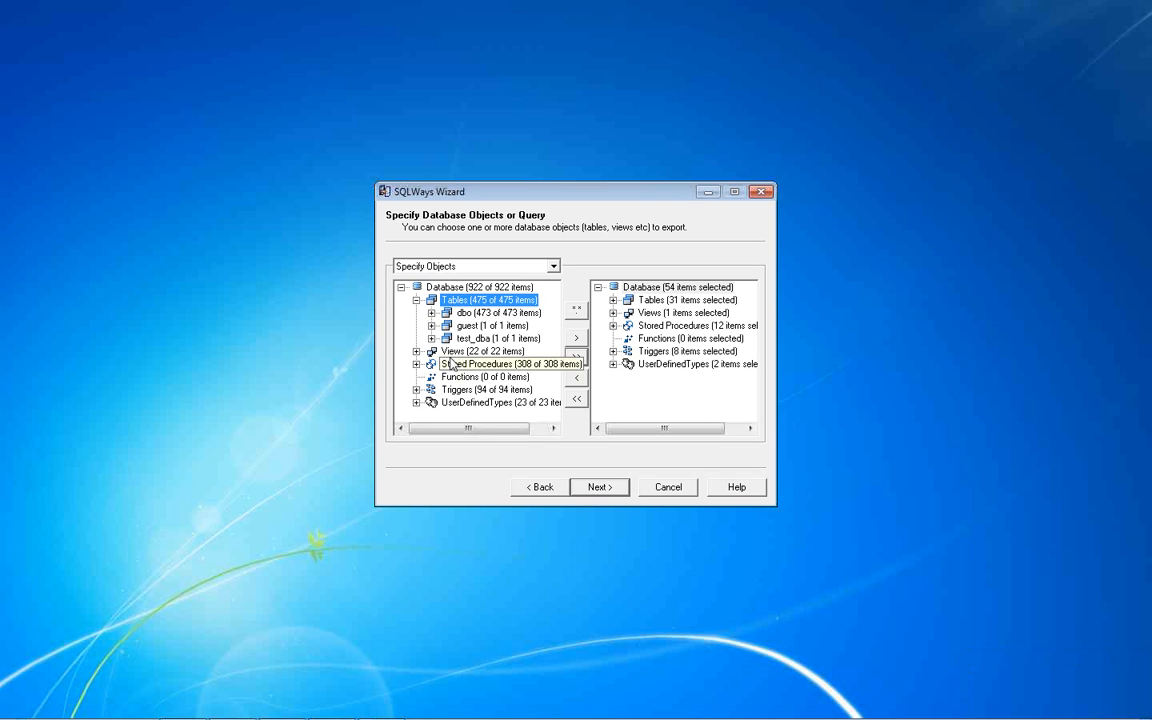
pyautogui.click(452, 364)
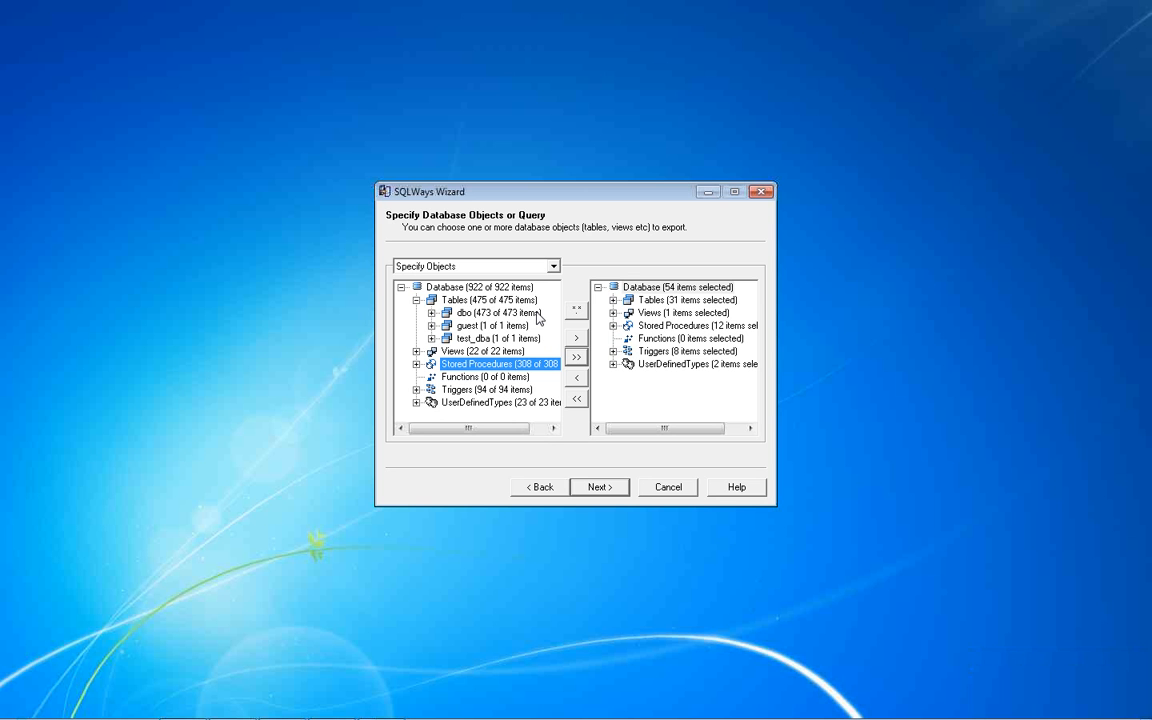
pyautogui.click(431, 312)
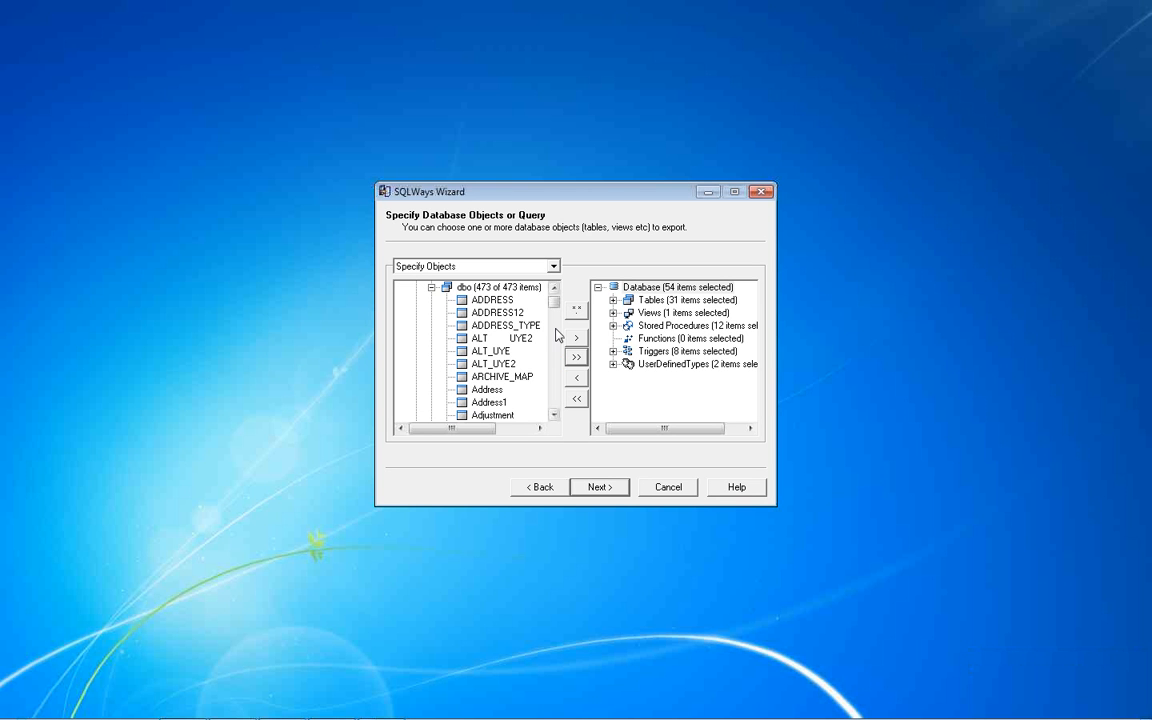
pyautogui.click(431, 287)
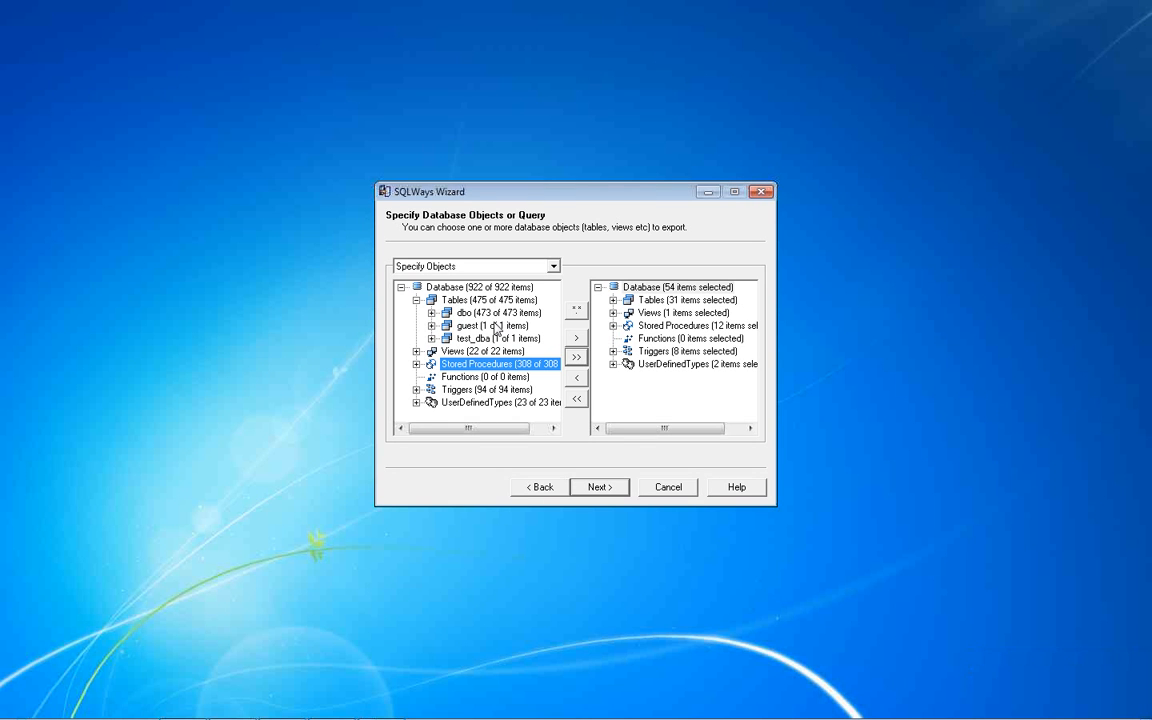
pyautogui.click(416, 355)
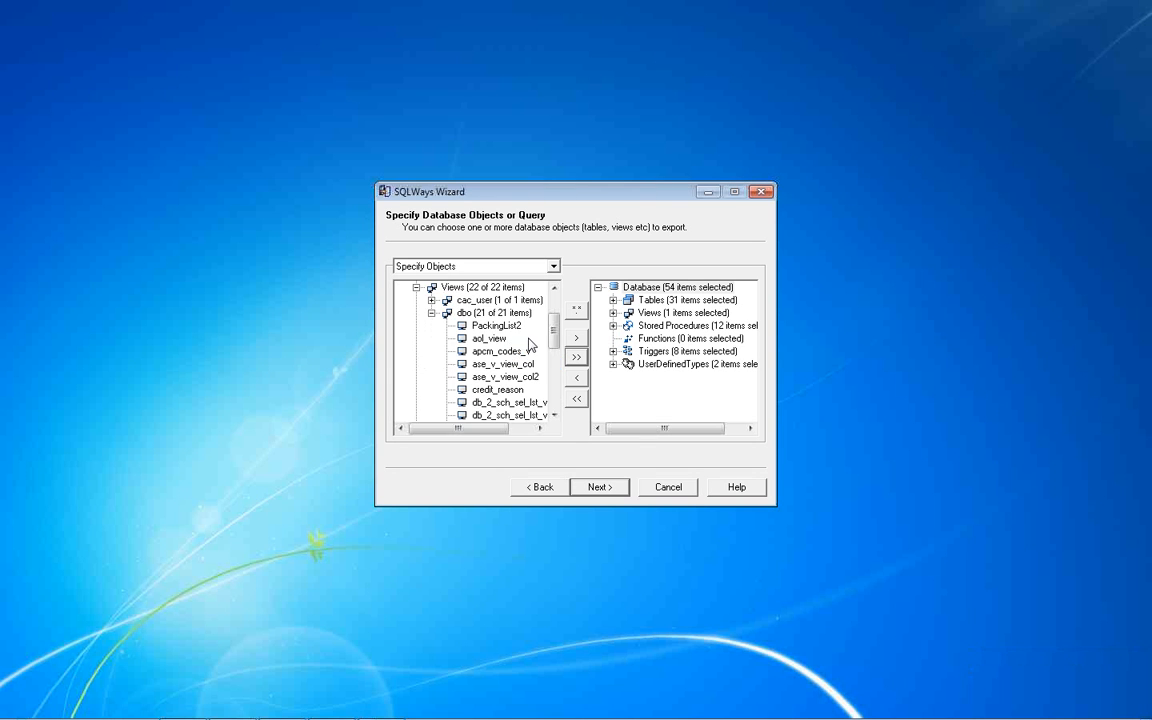
pyautogui.click(431, 312)
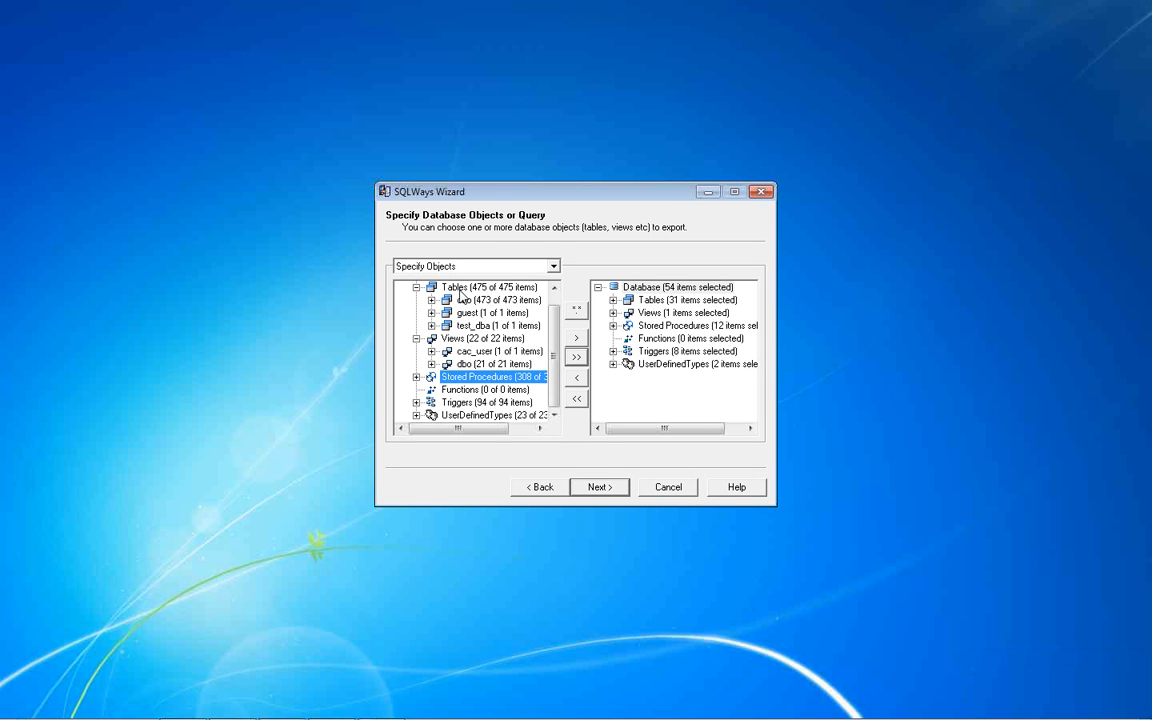
pyautogui.scroll(1, 551, 337)
pyautogui.moveTo(470, 287); pyautogui.dragTo(489, 310)
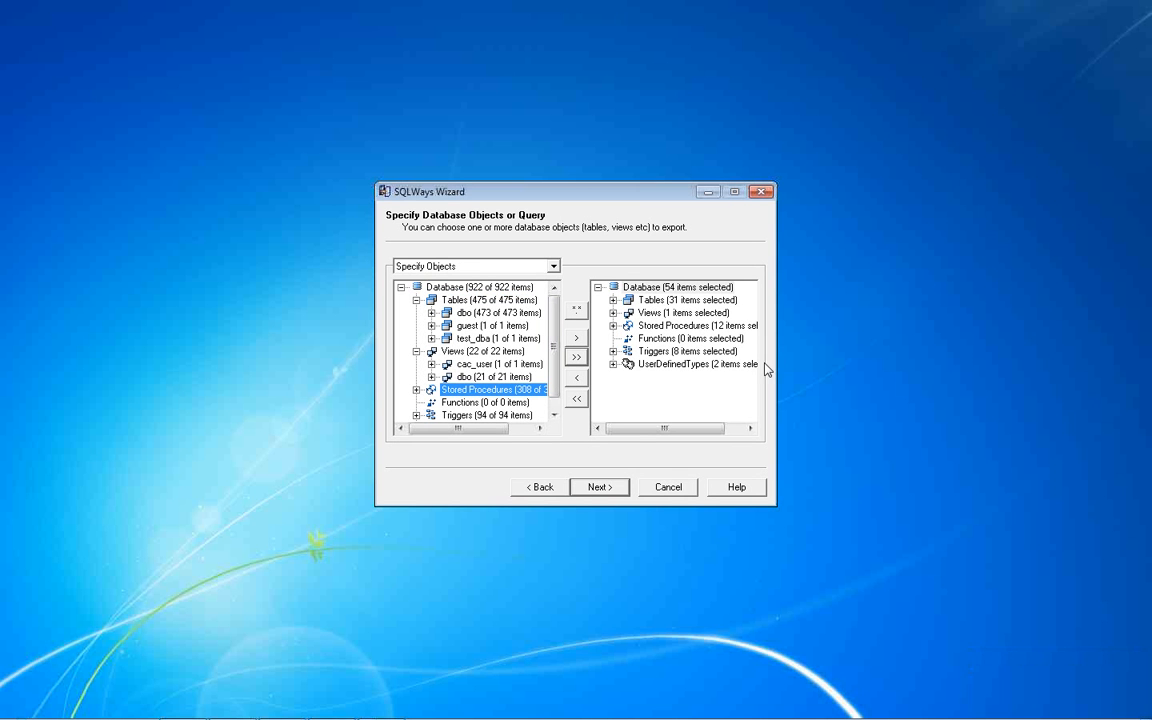
pyautogui.click(431, 313)
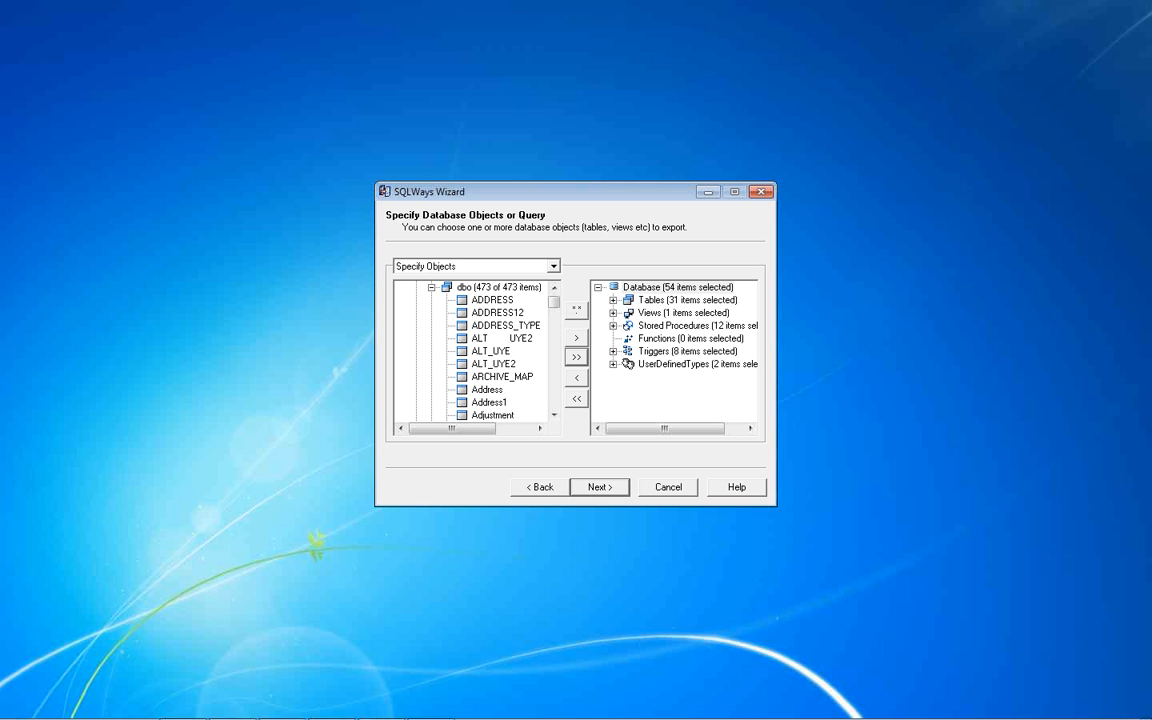
pyautogui.scroll(1, 556, 308)
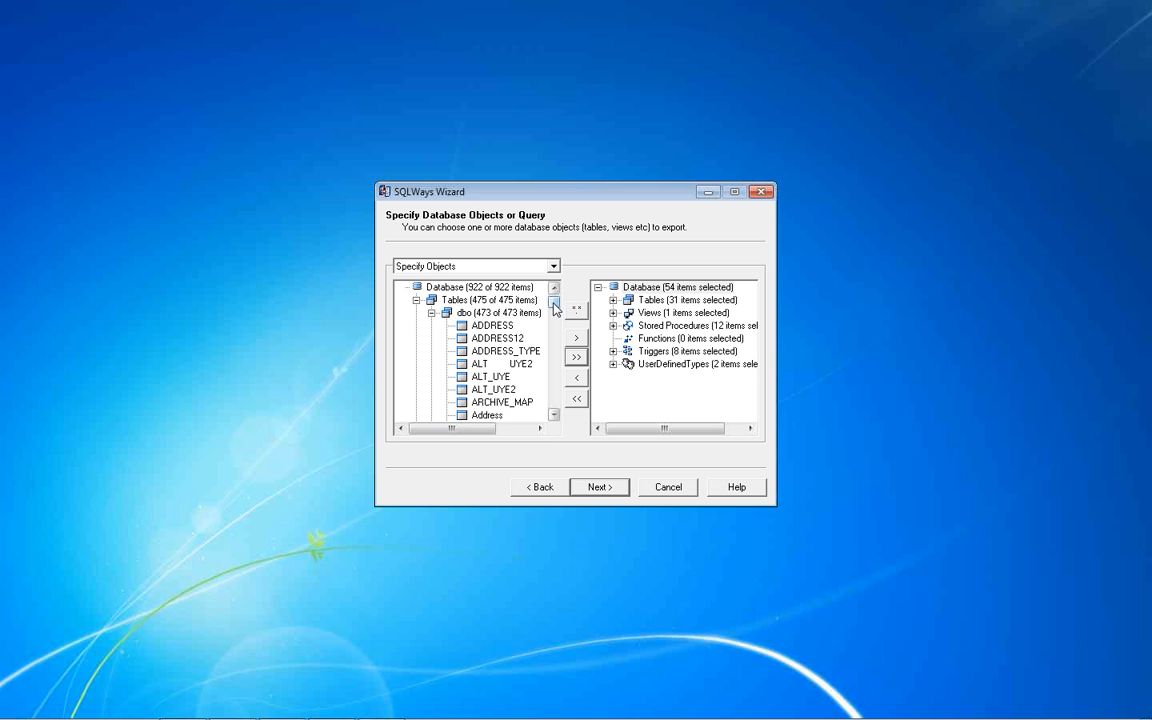
pyautogui.moveTo(553, 304)
pyautogui.mouseDown()
pyautogui.moveTo(551, 386)
pyautogui.moveTo(549, 283)
pyautogui.mouseUp()
pyautogui.click(416, 299)
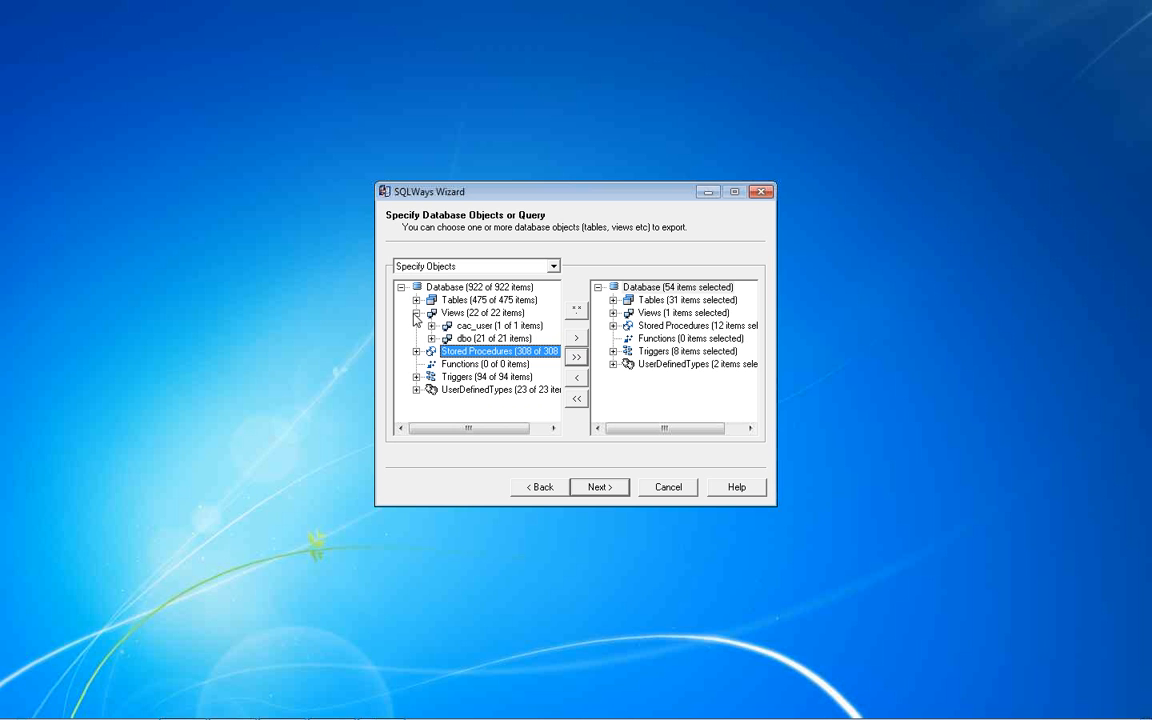
pyautogui.click(416, 314)
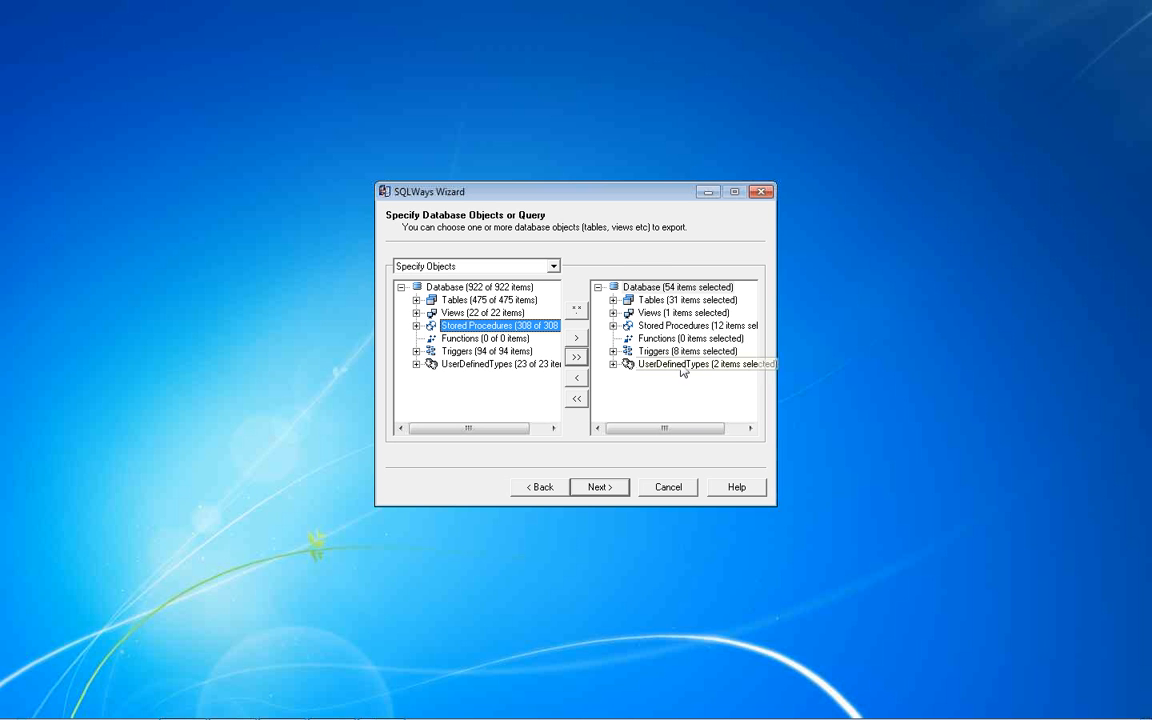
# Examine the dbo tables that are already selected for export.
pyautogui.click(613, 300)
pyautogui.scroll(-2, 712, 365)
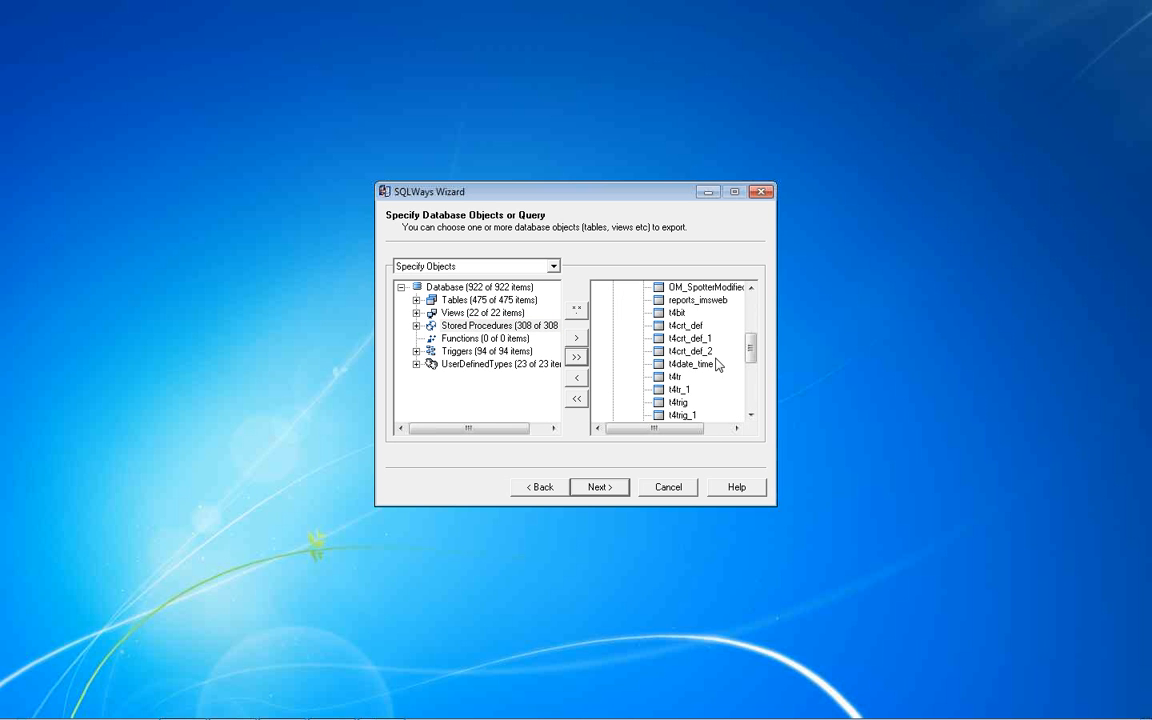
pyautogui.scroll(3, 712, 365)
pyautogui.click(628, 313)
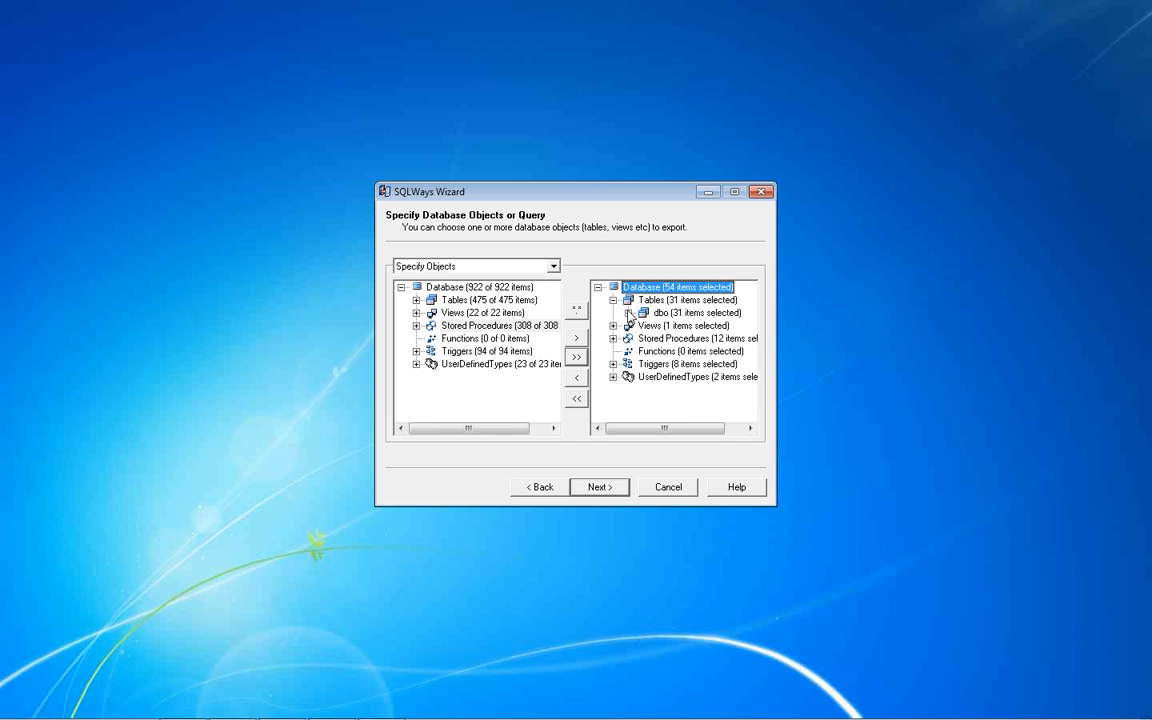
pyautogui.click(613, 300)
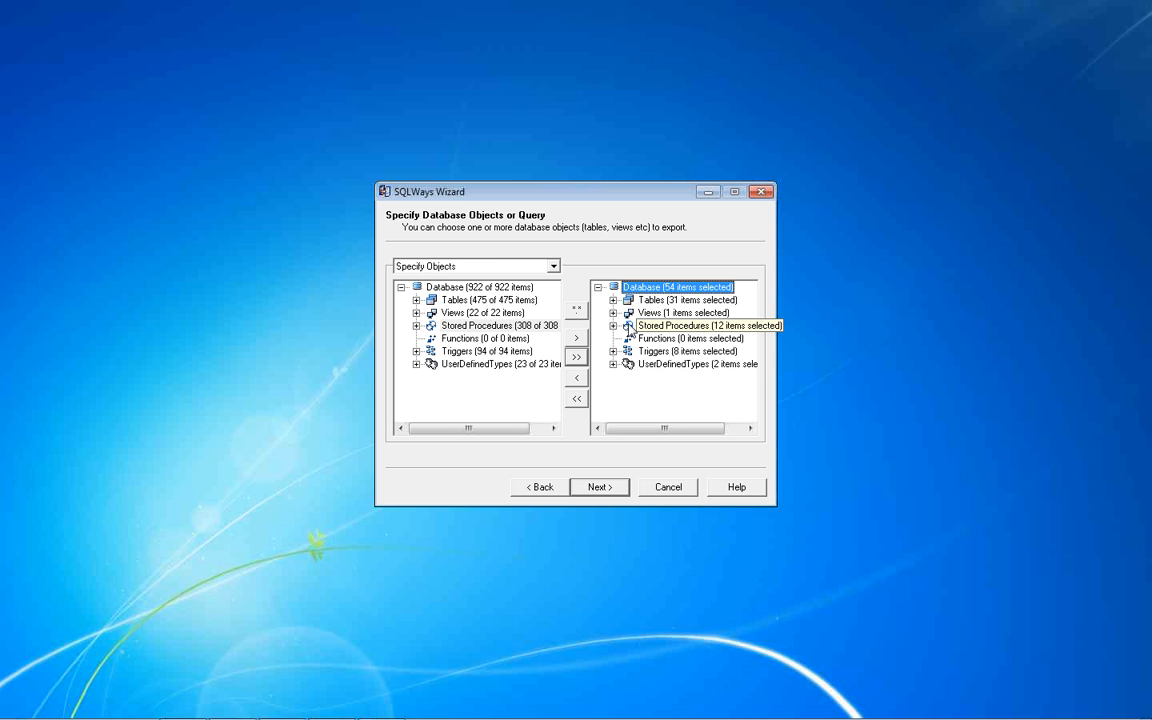
# Filter the available objects of all types with t* and look through the filtered dbo tables.
pyautogui.click(579, 311)
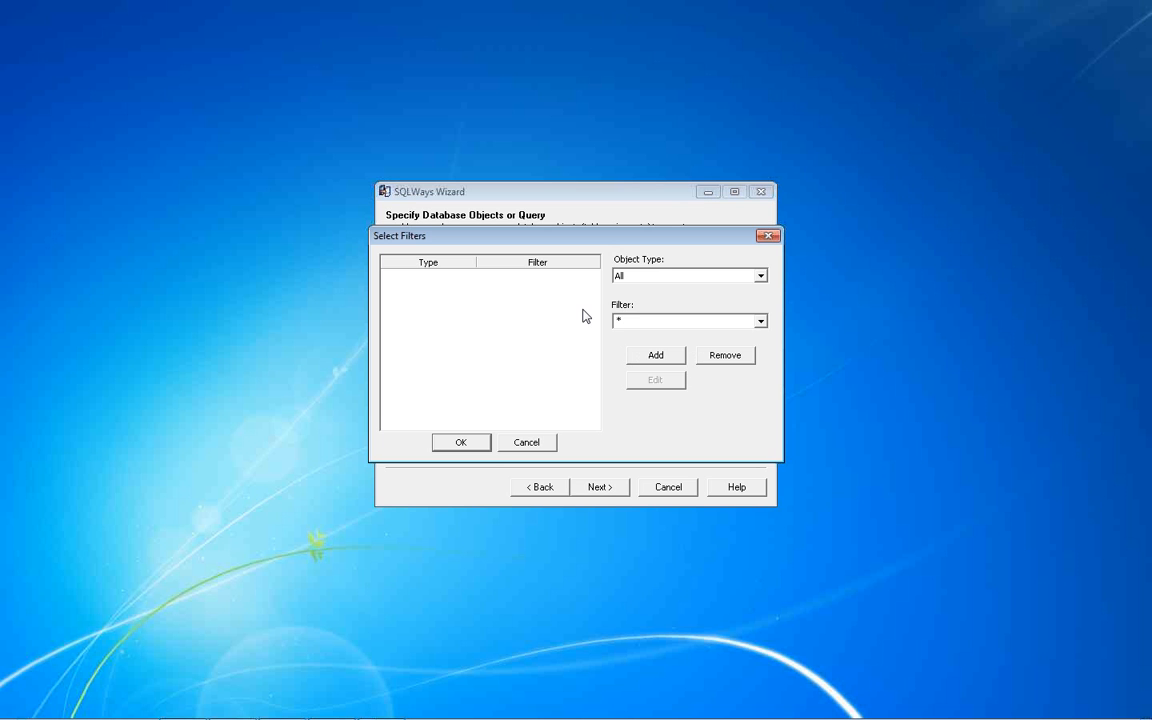
pyautogui.click(636, 320)
pyautogui.write('t*')
pyautogui.click(659, 358)
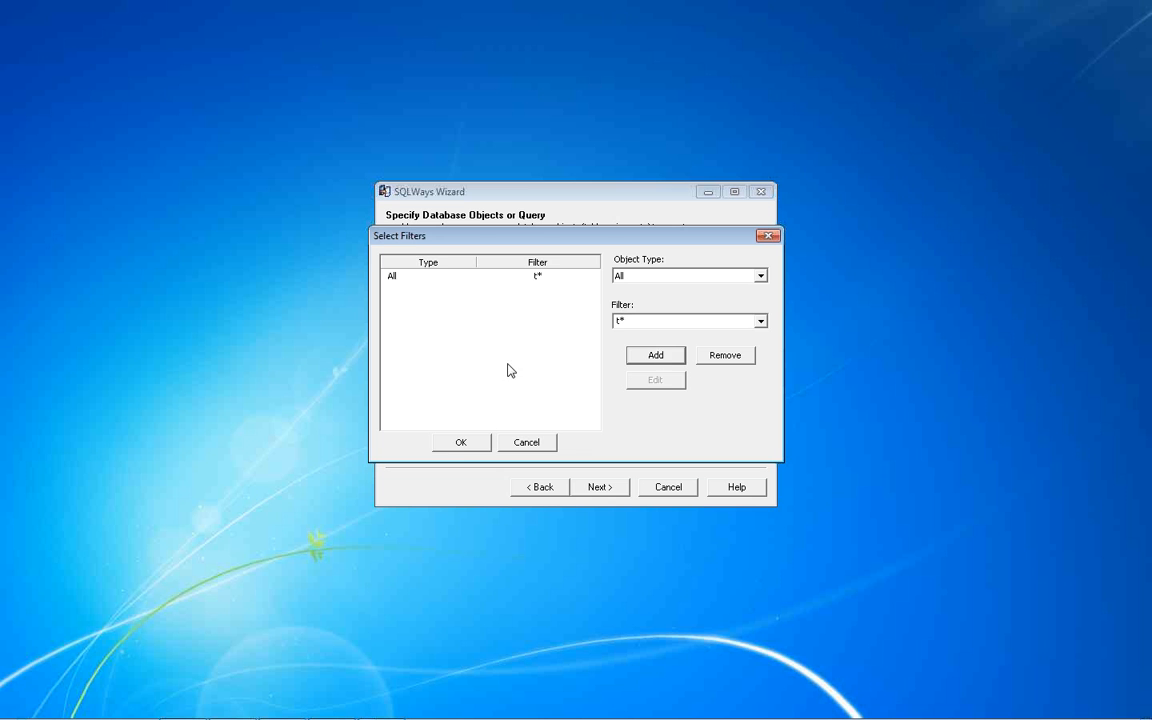
pyautogui.click(460, 441)
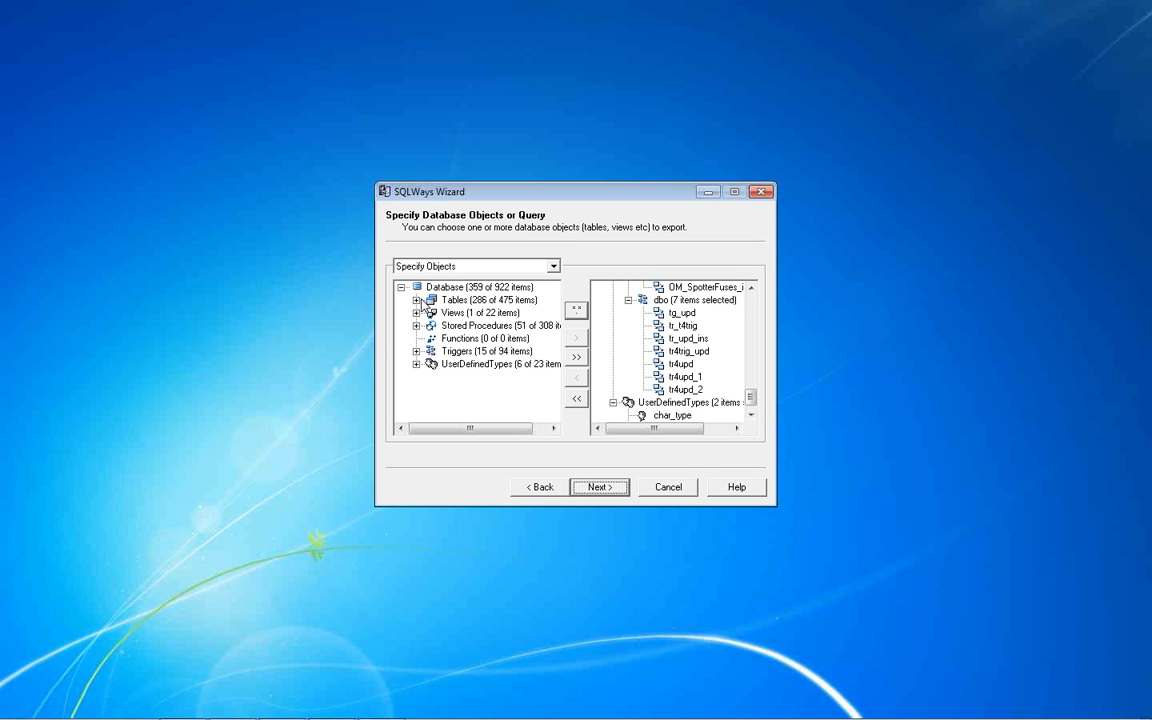
pyautogui.click(416, 299)
pyautogui.click(431, 312)
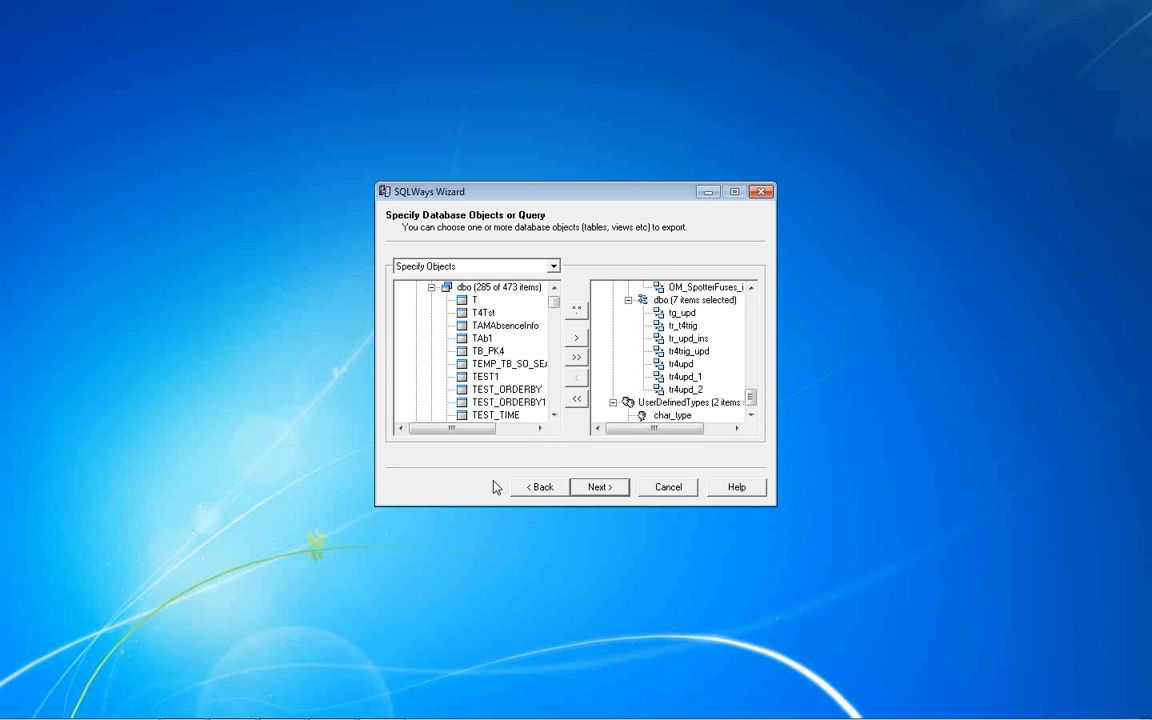
pyautogui.moveTo(553, 302)
pyautogui.mouseDown()
pyautogui.moveTo(553, 395)
pyautogui.moveTo(551, 298)
pyautogui.mouseUp()
pyautogui.scroll(-3, 452, 318)
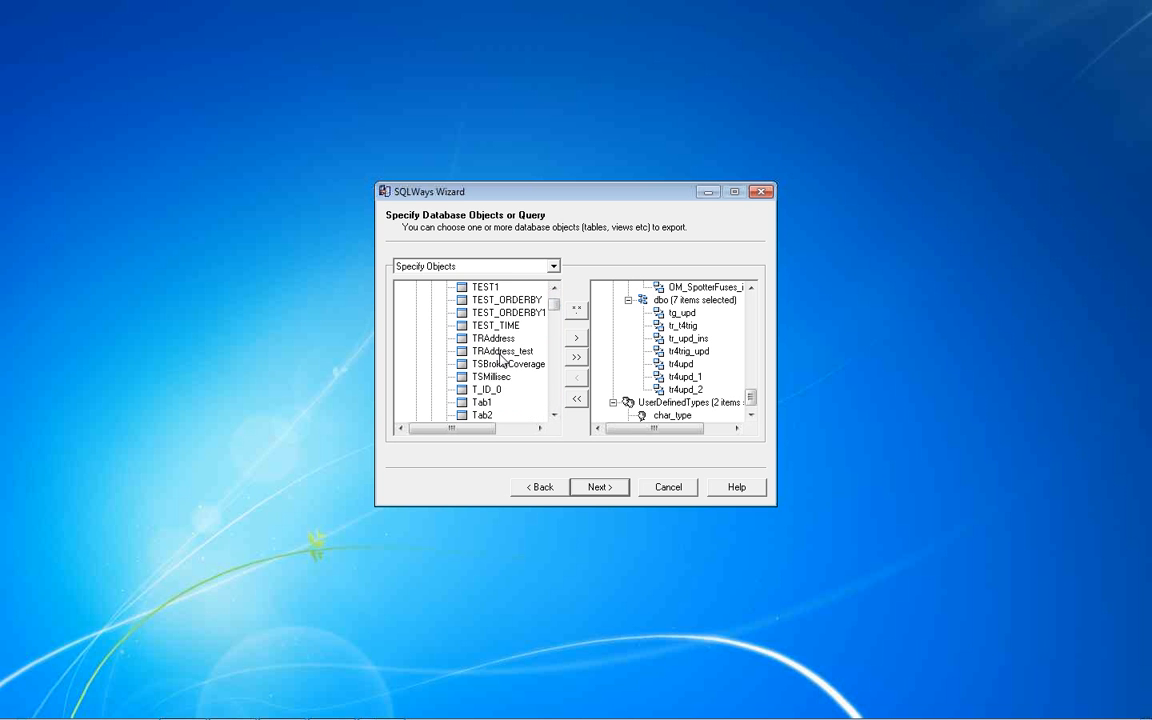
# Replace the t* filter with ta for all object types and look through the filtered dbo tables.
pyautogui.scroll(3, 452, 318)
pyautogui.click(431, 312)
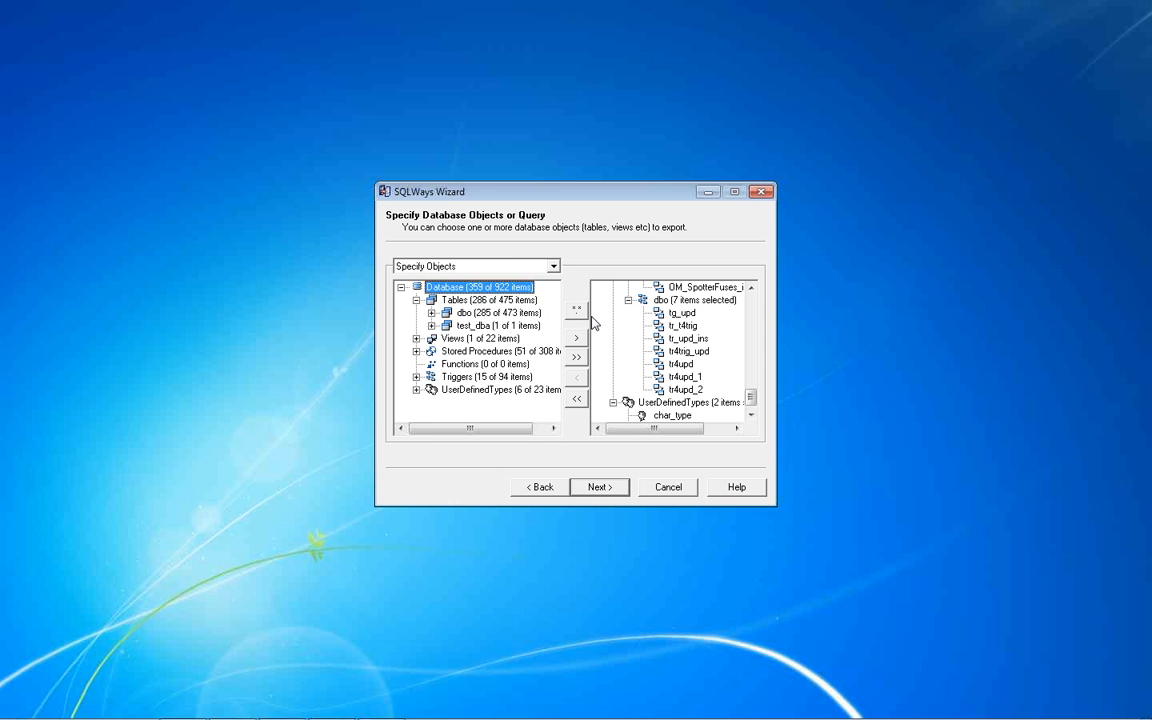
pyautogui.click(576, 308)
pyautogui.click(396, 276)
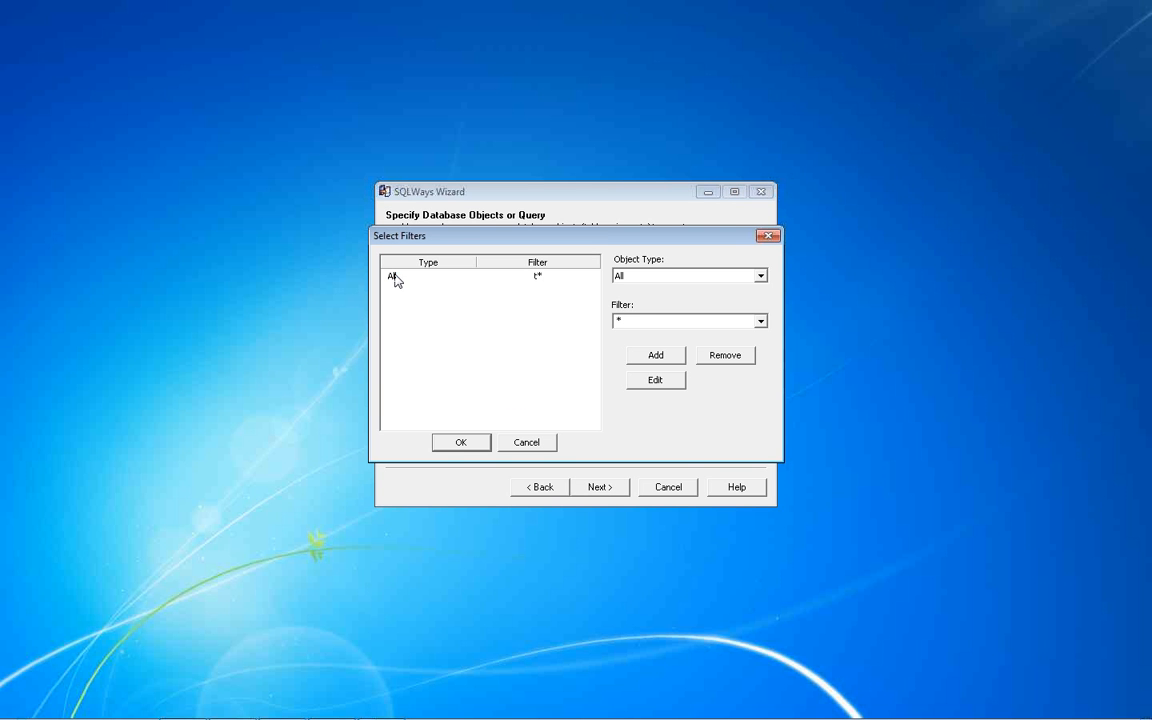
pyautogui.click(725, 357)
pyautogui.write('ta')
pyautogui.click(657, 358)
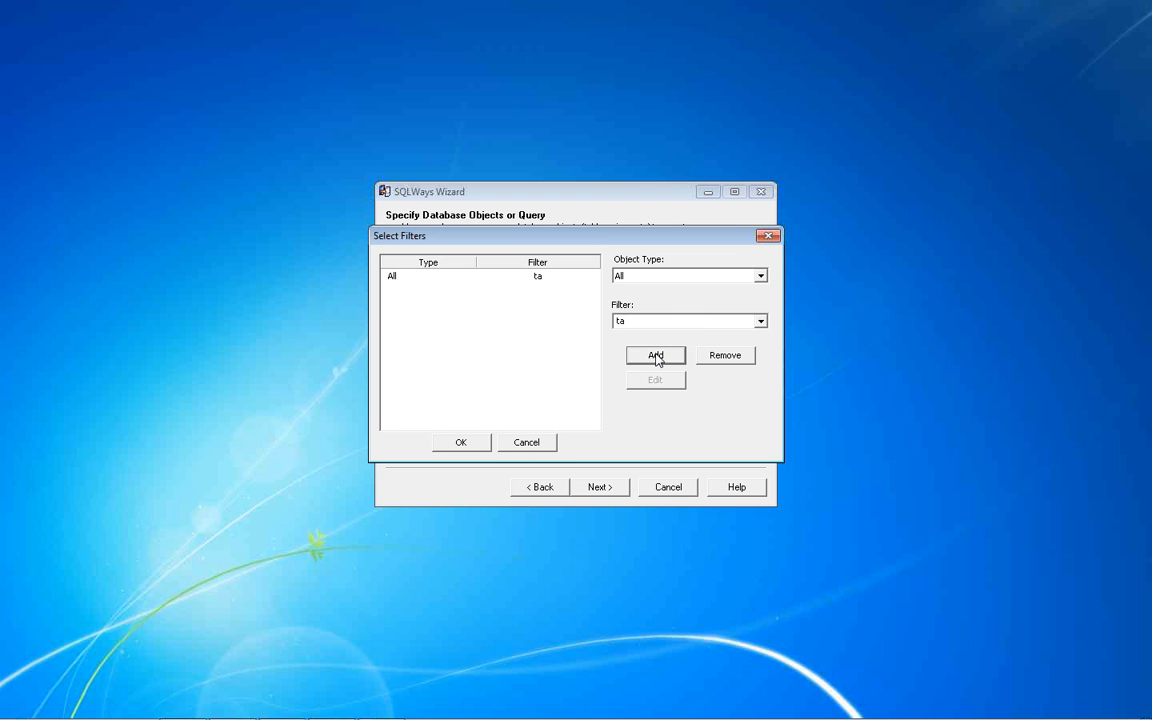
pyautogui.click(393, 277)
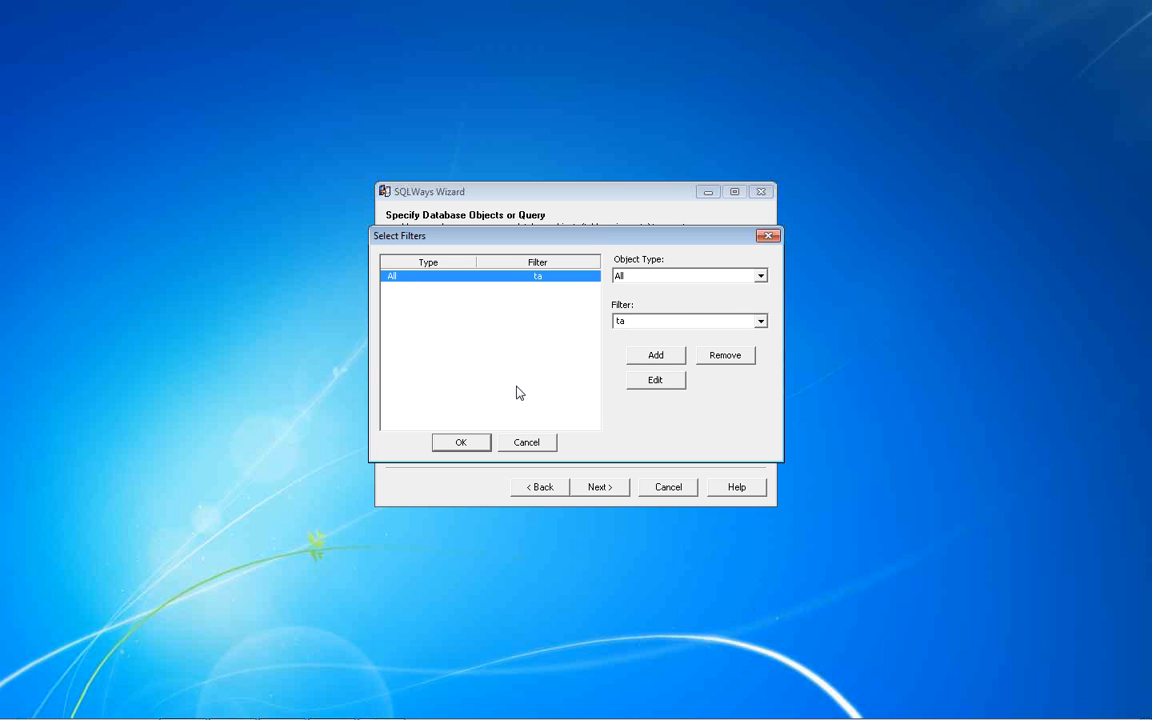
pyautogui.click(460, 442)
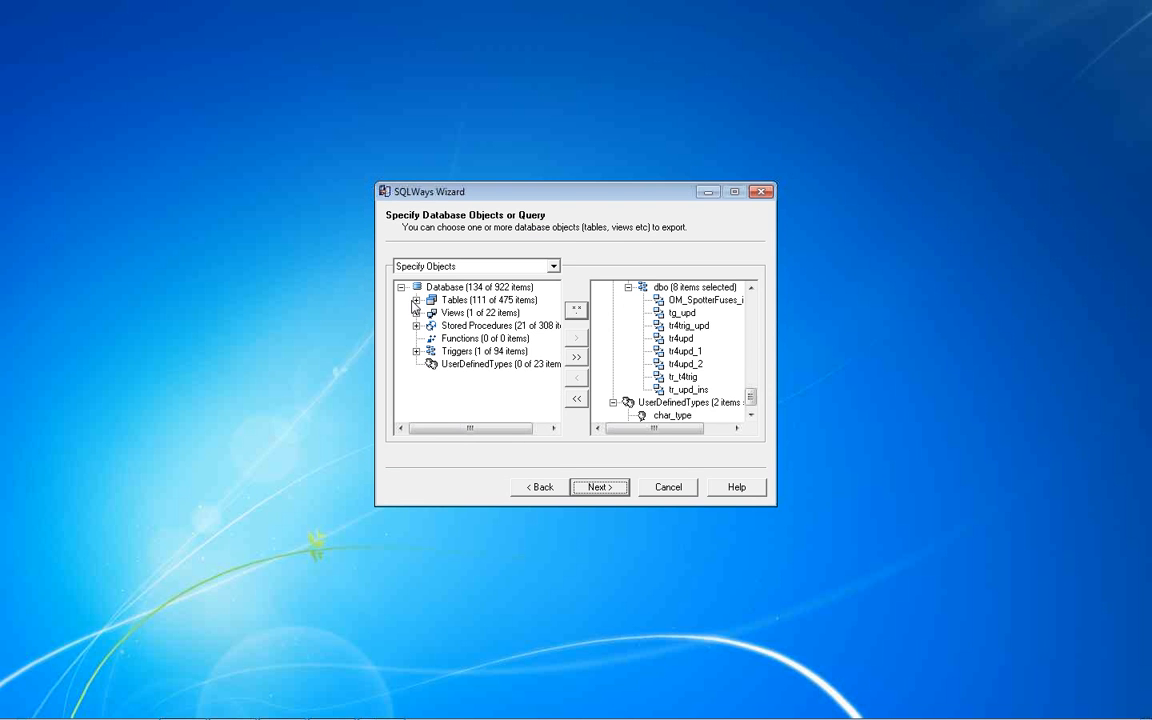
pyautogui.click(416, 300)
pyautogui.click(431, 313)
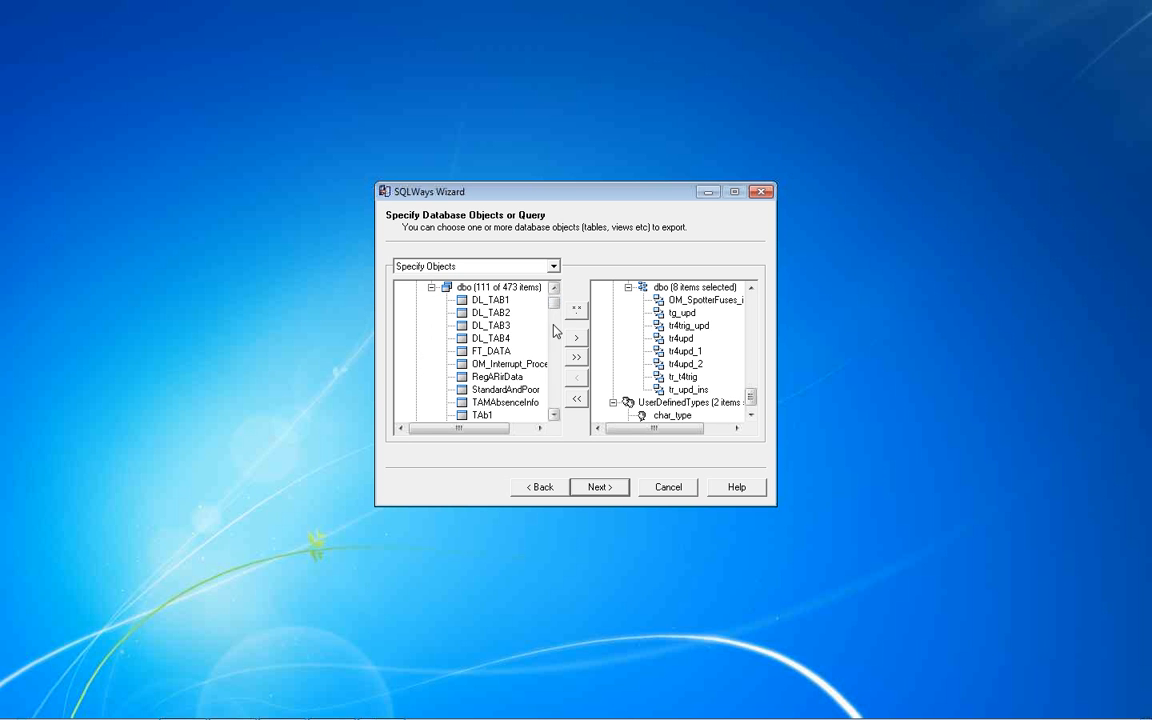
pyautogui.moveTo(553, 303)
pyautogui.mouseDown()
pyautogui.moveTo(555, 313)
pyautogui.moveTo(553, 289)
pyautogui.mouseUp()
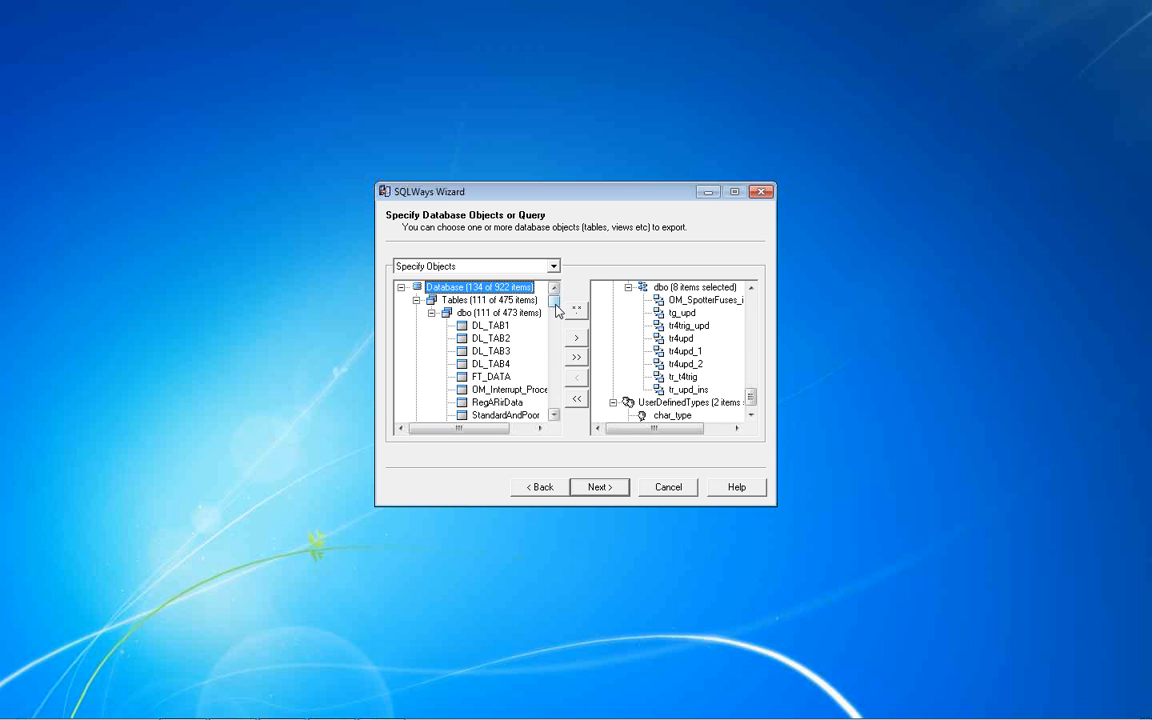
pyautogui.moveTo(554, 302)
pyautogui.mouseDown()
pyautogui.moveTo(554, 315)
pyautogui.moveTo(559, 305)
pyautogui.mouseUp()
# Replace the ta filter with ta* for all object types and look through the matching dbo tables.
pyautogui.click(576, 308)
pyautogui.click(524, 278)
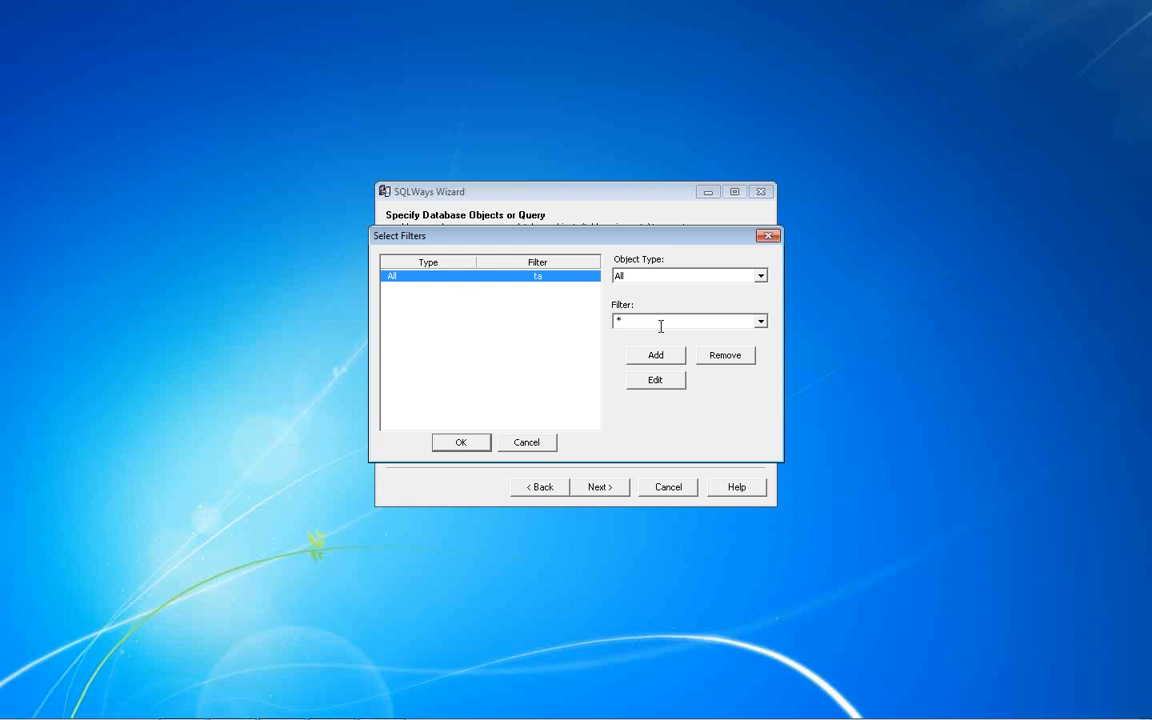
pyautogui.click(729, 362)
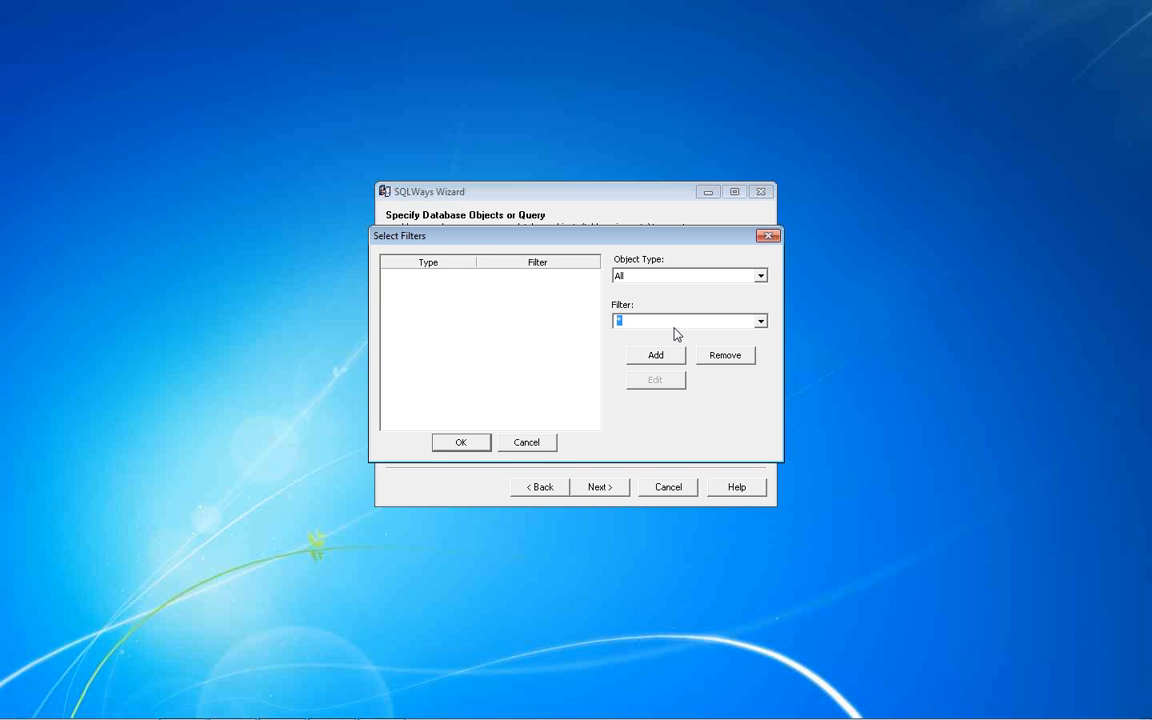
pyautogui.write('ta*')
pyautogui.click(655, 355)
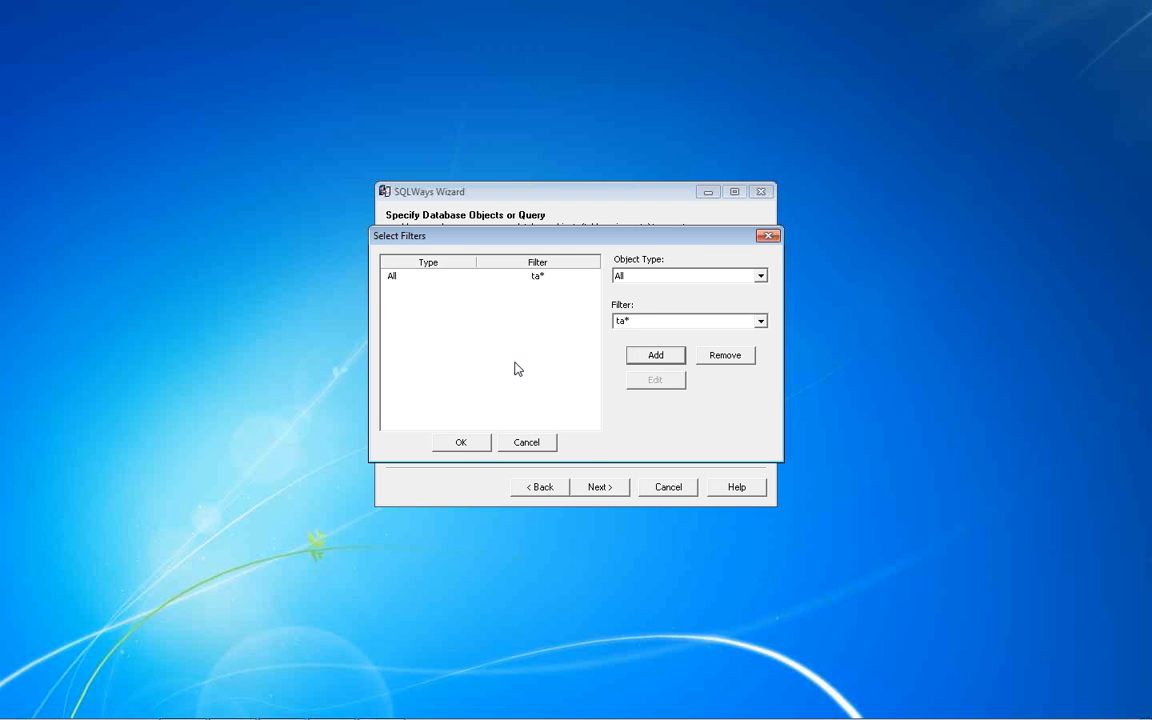
pyautogui.click(462, 443)
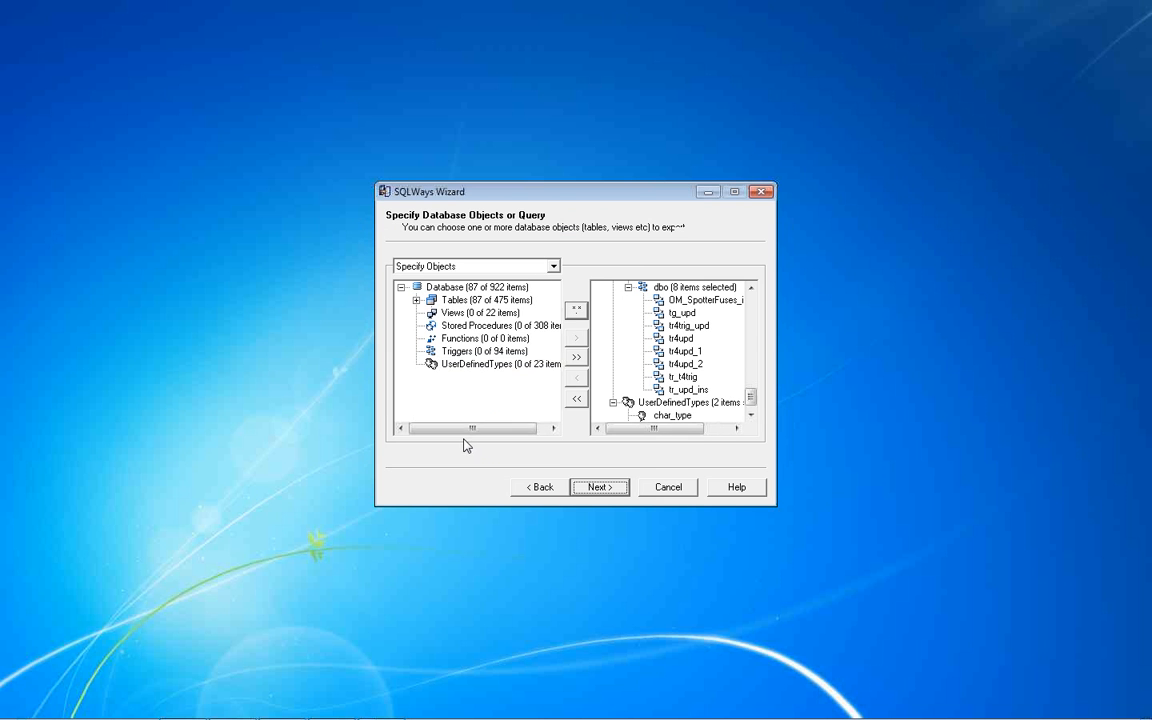
pyautogui.click(417, 301)
pyautogui.click(431, 312)
pyautogui.moveTo(554, 297)
pyautogui.mouseDown()
pyautogui.moveTo(558, 404)
pyautogui.moveTo(561, 304)
pyautogui.mouseUp()
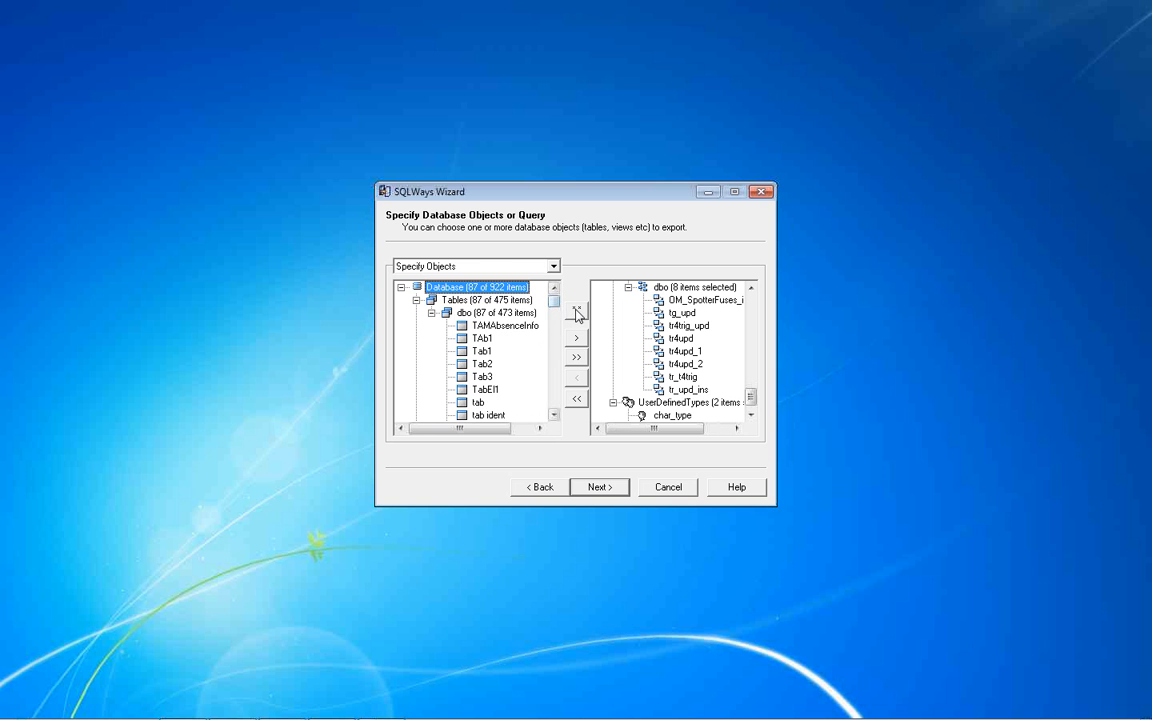
# Remove the ta* filter from the available objects and proceed to the DDL and data options.
pyautogui.click(577, 313)
pyautogui.click(558, 283)
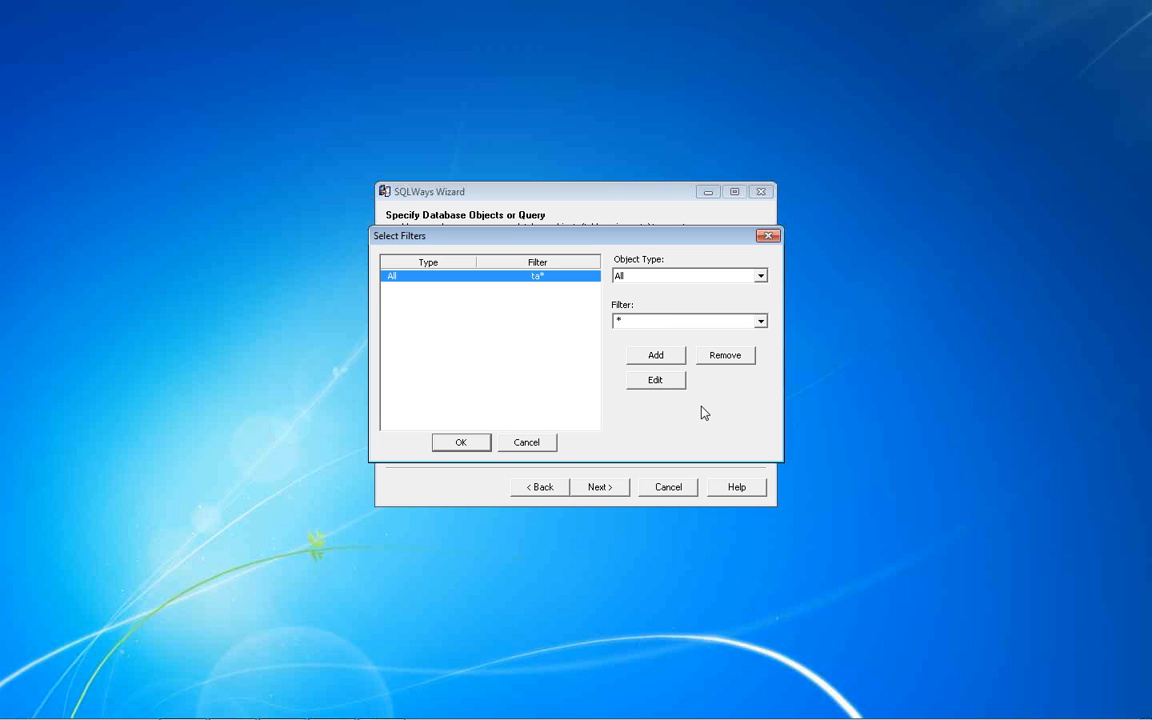
pyautogui.click(722, 360)
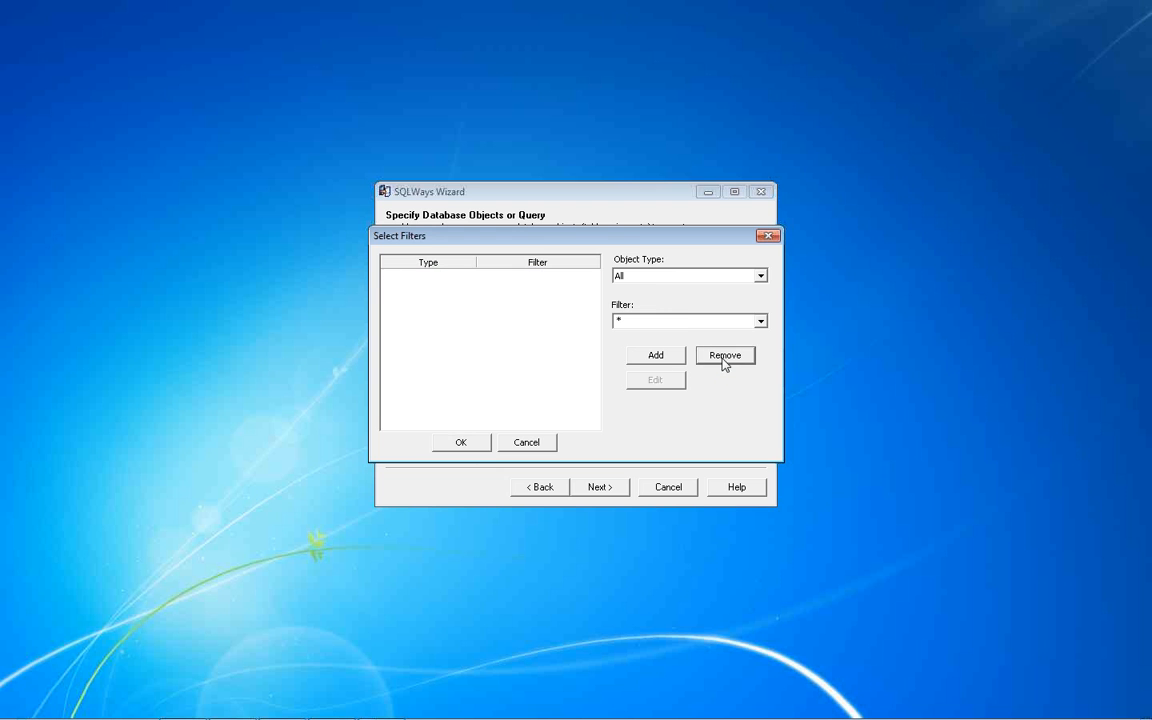
pyautogui.click(462, 444)
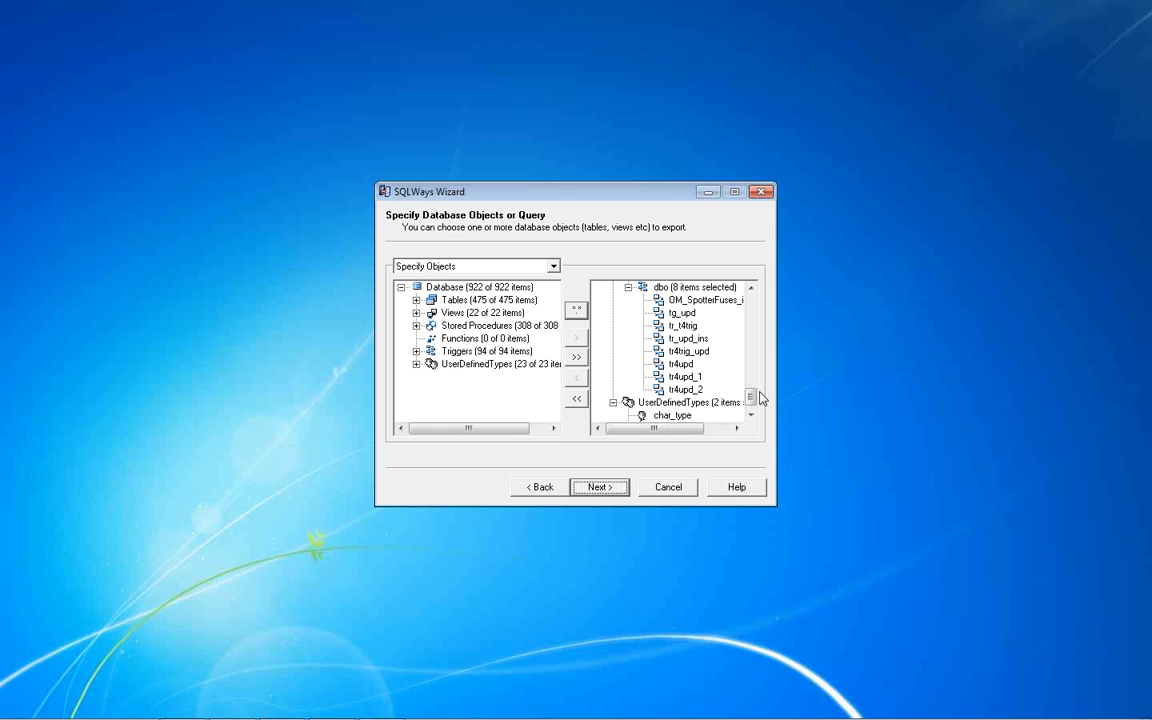
pyautogui.moveTo(751, 305); pyautogui.dragTo(751, 395)
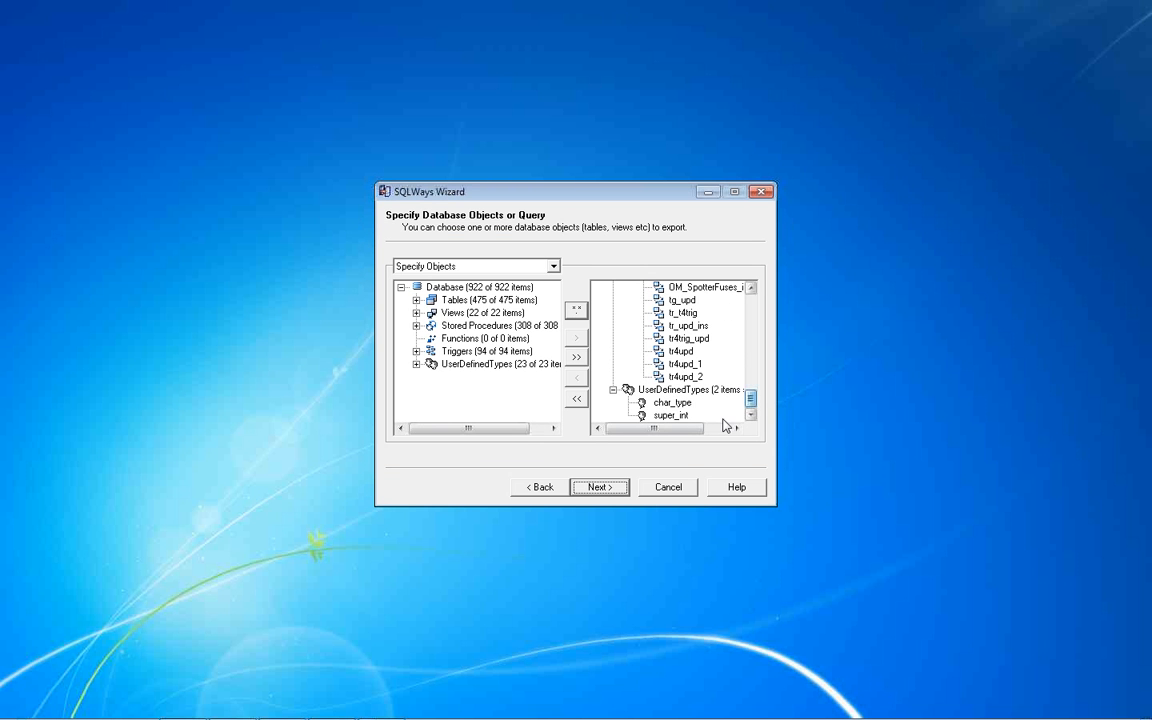
pyautogui.click(599, 487)
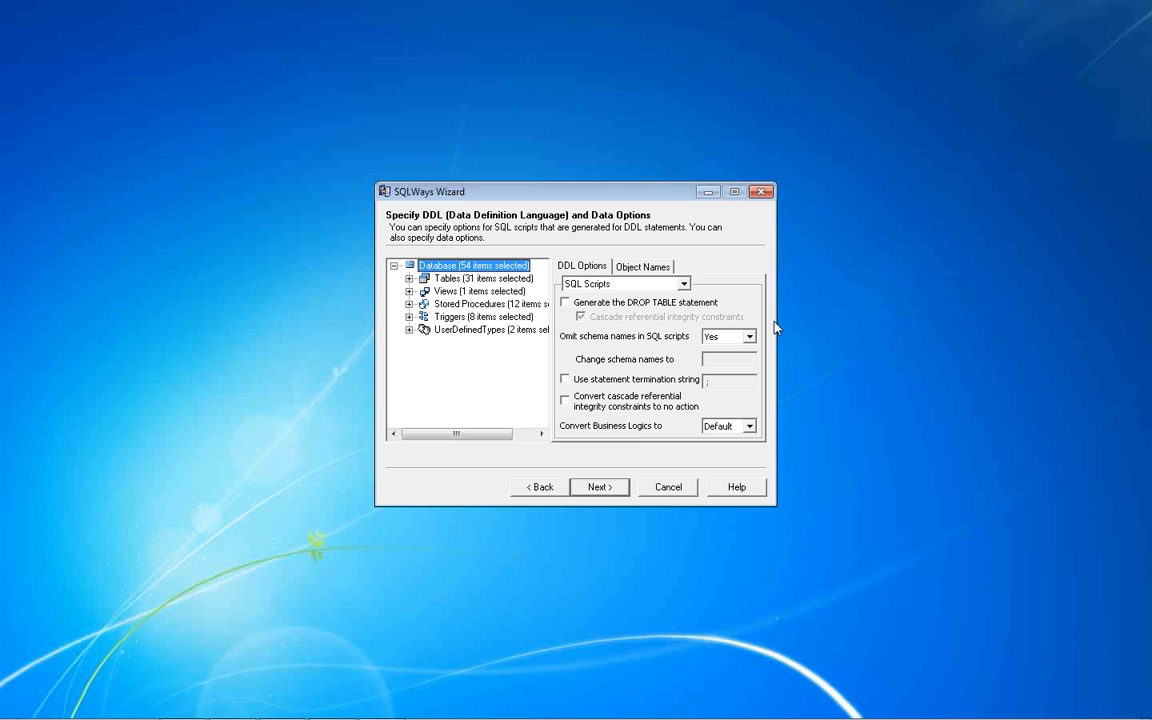
# Try generating the DROP TABLE statement and the Default and No settings for omitting schema names, restoring the original settings.
pyautogui.click(608, 304)
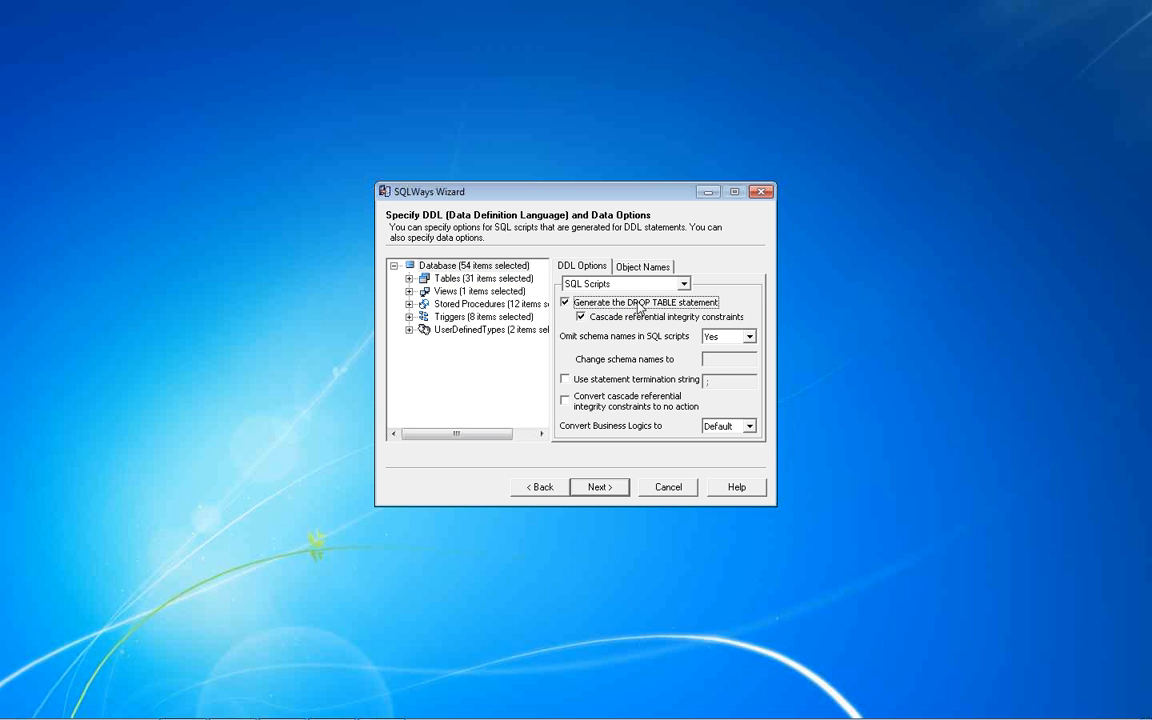
pyautogui.click(639, 306)
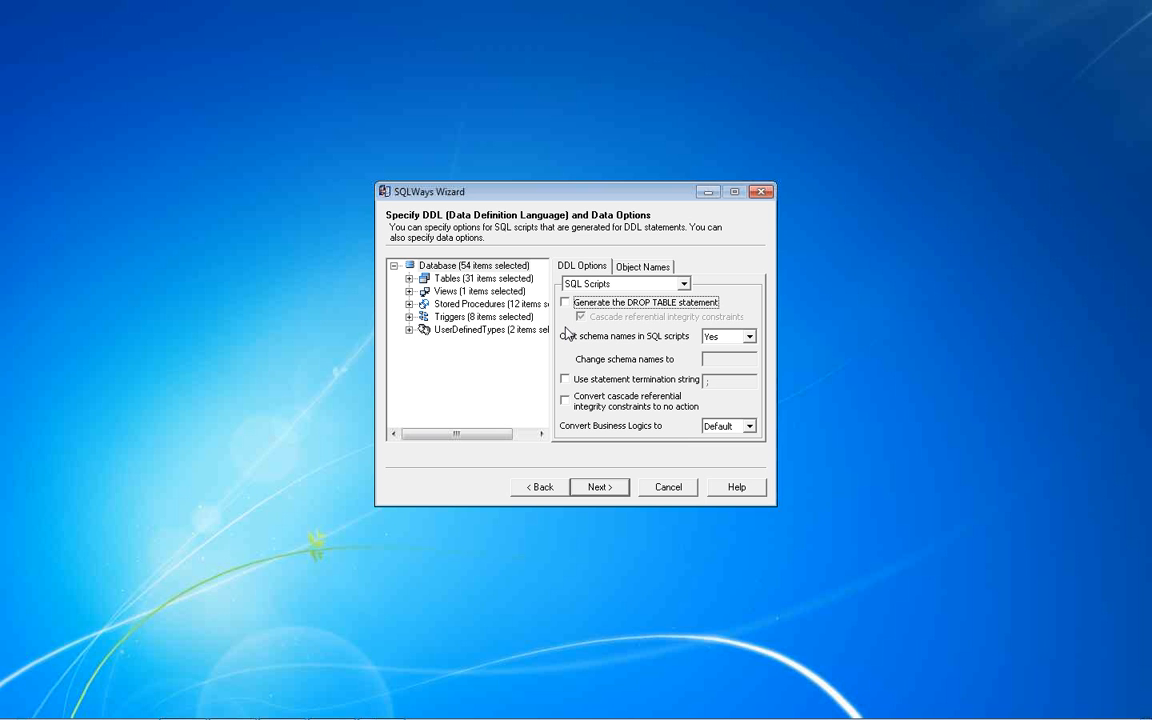
pyautogui.click(749, 337)
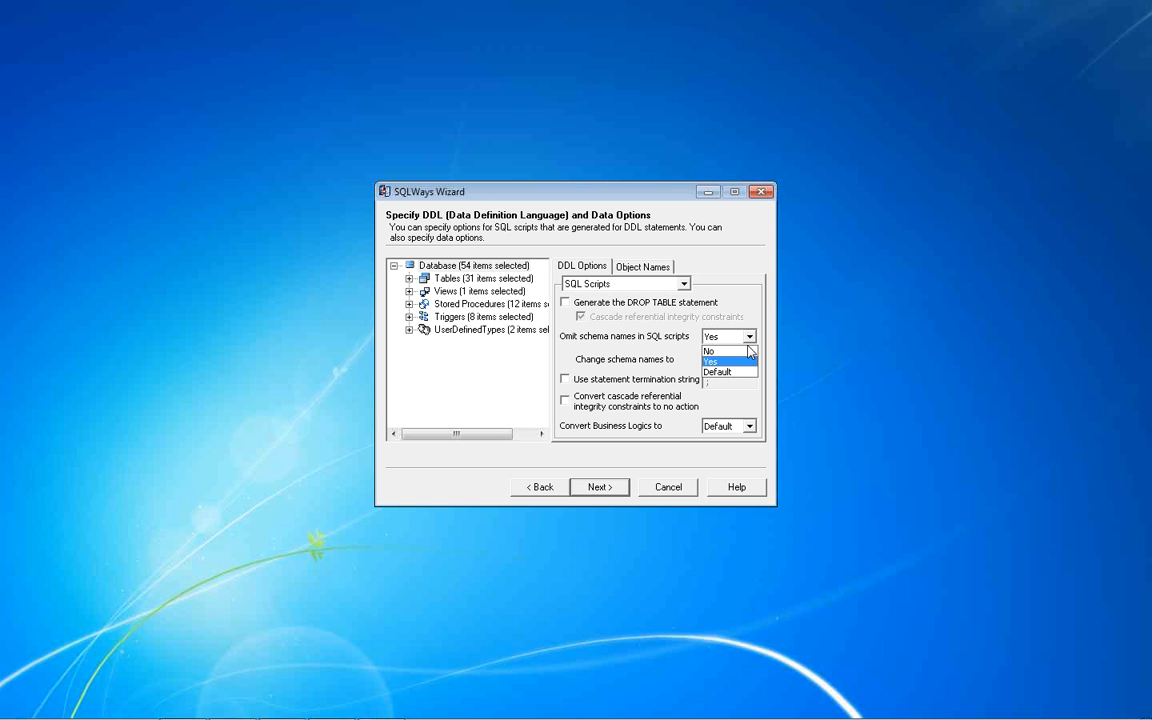
pyautogui.click(745, 372)
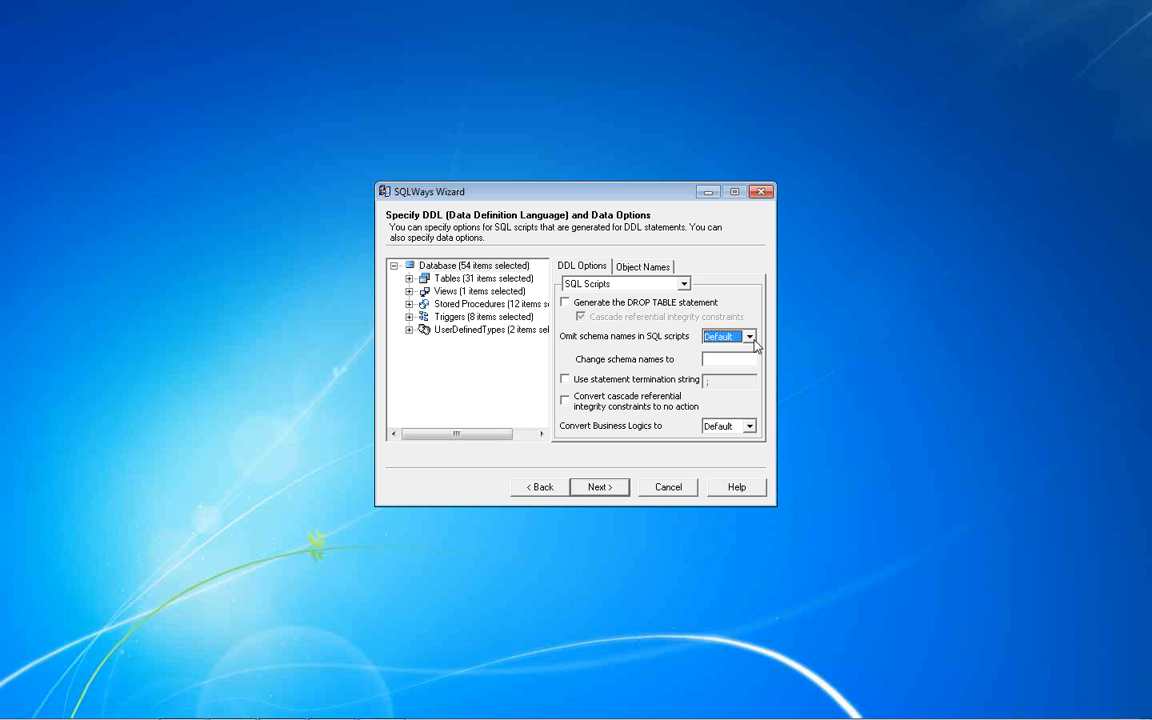
pyautogui.click(752, 340)
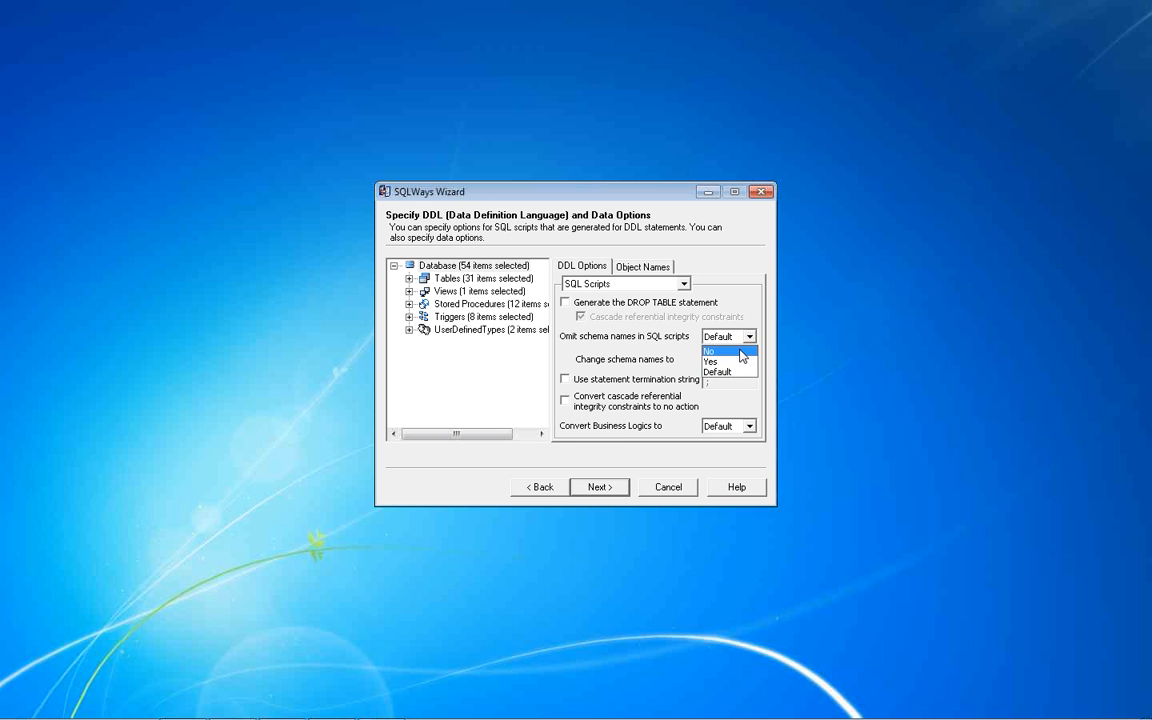
pyautogui.click(736, 353)
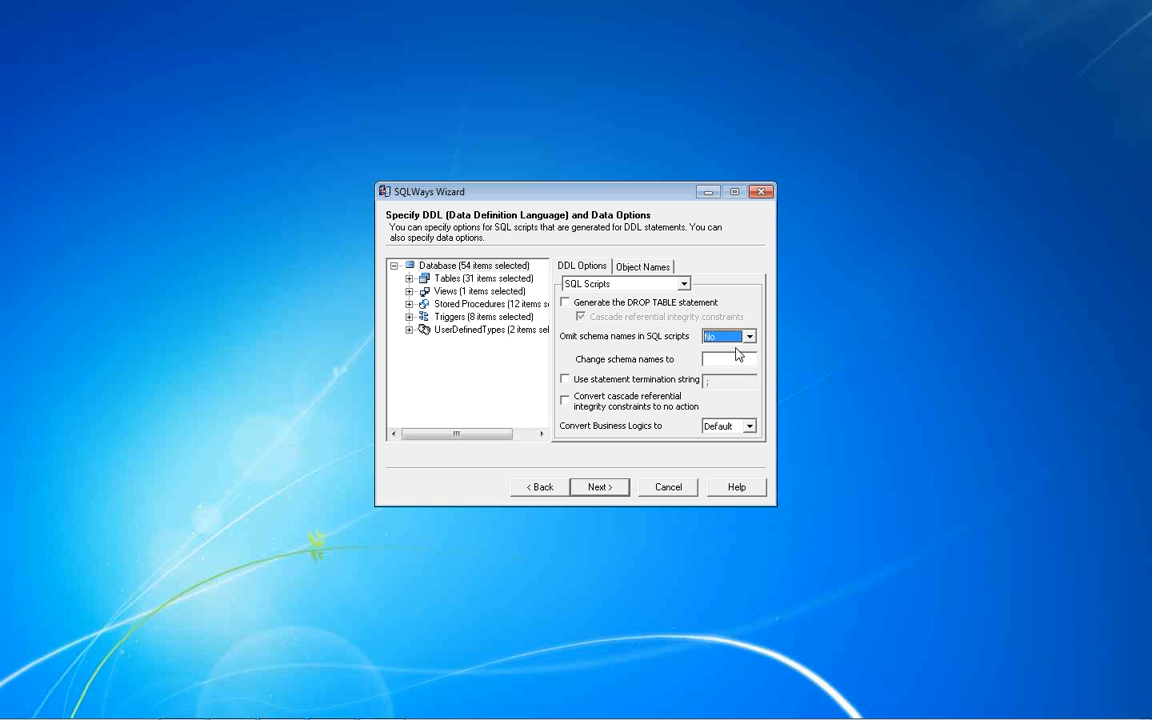
pyautogui.click(743, 337)
# Examine the database-level DDL option categories and the object naming options, including the variable prefix.
pyautogui.click(688, 284)
pyautogui.click(688, 285)
pyautogui.click(685, 285)
pyautogui.click(650, 268)
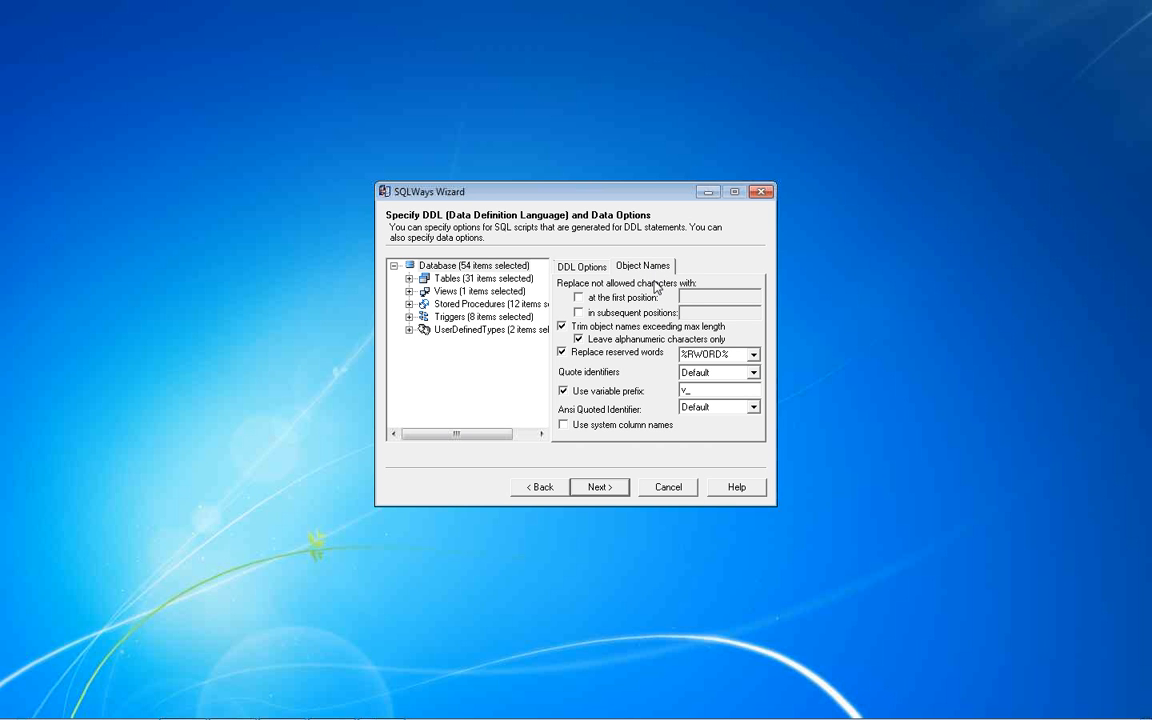
pyautogui.click(714, 392)
pyautogui.doubleClick(700, 390)
pyautogui.click(708, 389)
pyautogui.doubleClick(708, 389)
pyautogui.click(708, 389)
pyautogui.click(590, 266)
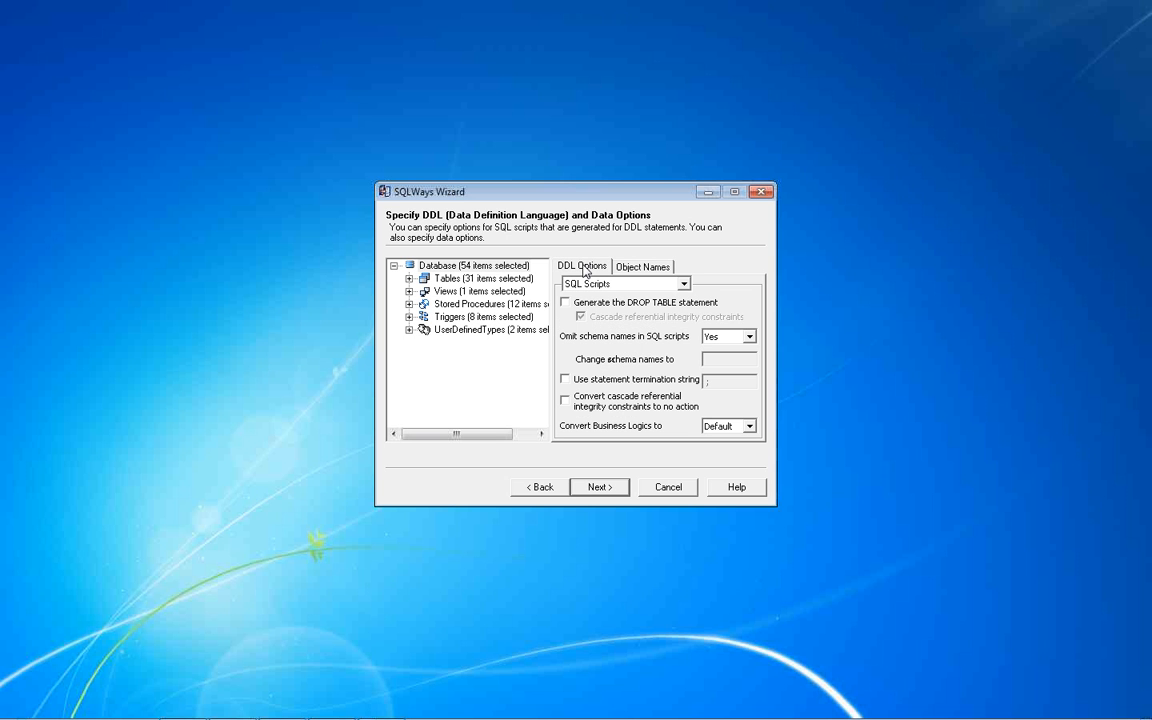
# Examine the global data type mapping for the selected tables, checking which target types are editable.
pyautogui.click(467, 279)
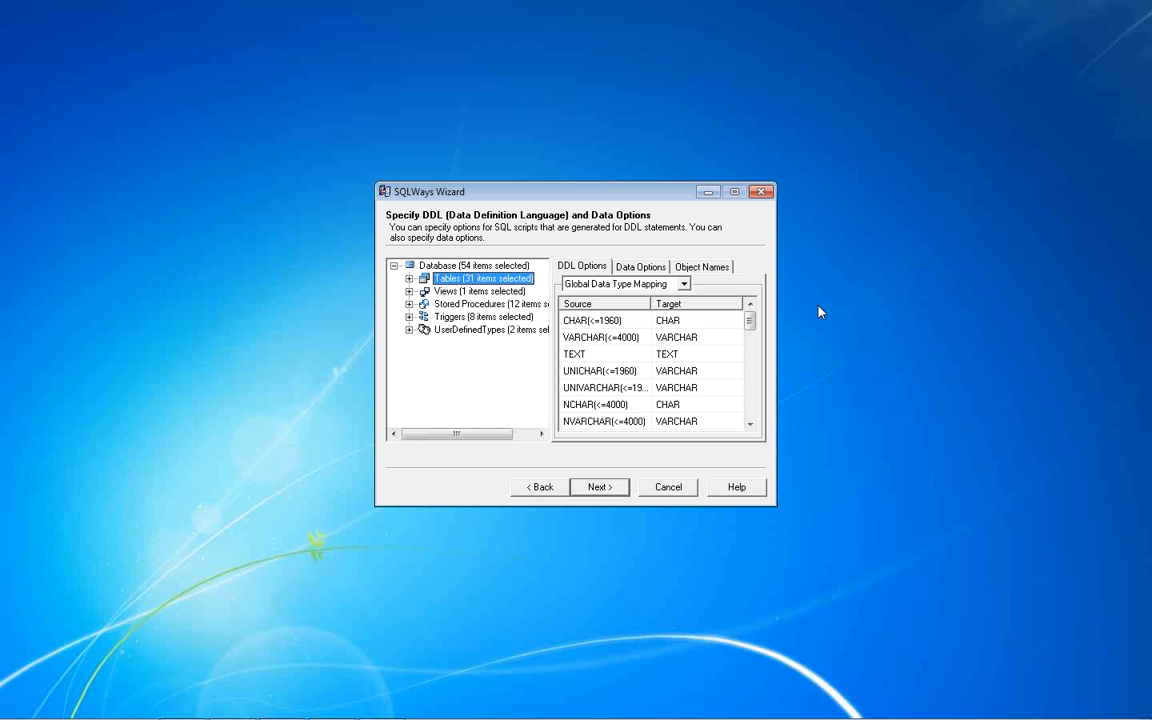
pyautogui.moveTo(751, 321)
pyautogui.mouseDown()
pyautogui.moveTo(746, 425)
pyautogui.moveTo(752, 316)
pyautogui.mouseUp()
pyautogui.click(697, 337)
pyautogui.click(703, 354)
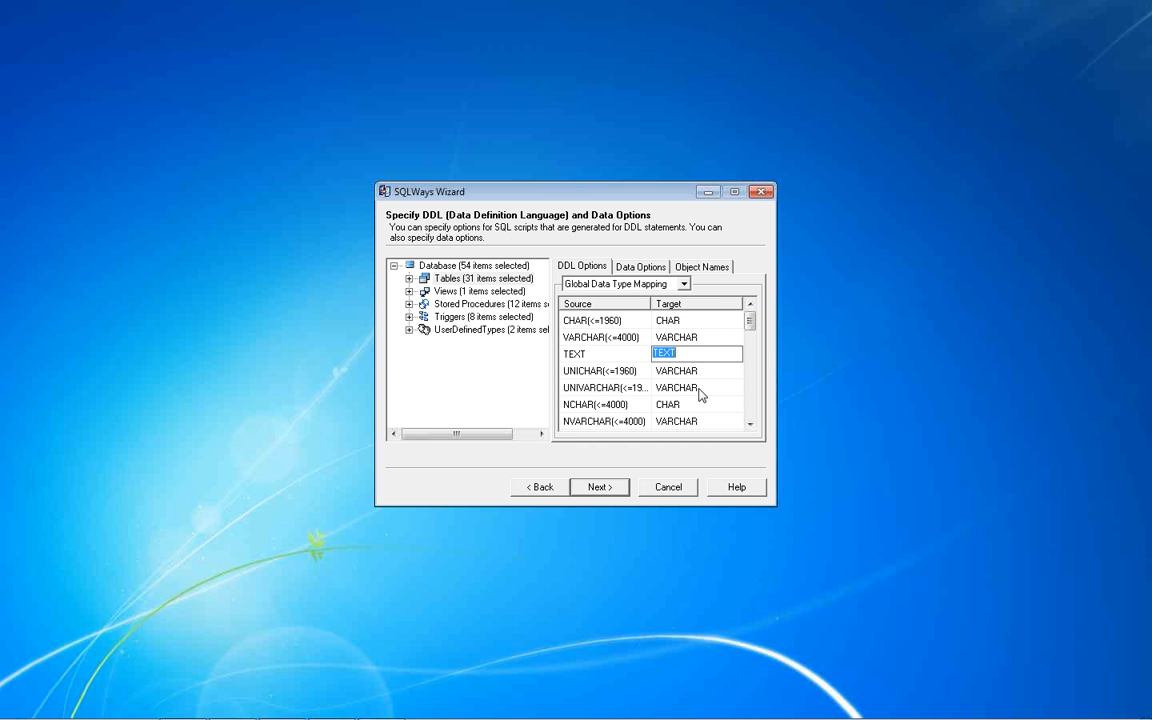
pyautogui.click(710, 370)
pyautogui.click(718, 355)
# Examine the column data type mapping of the dbo table core, checking each column's target type.
pyautogui.click(409, 278)
pyautogui.click(424, 291)
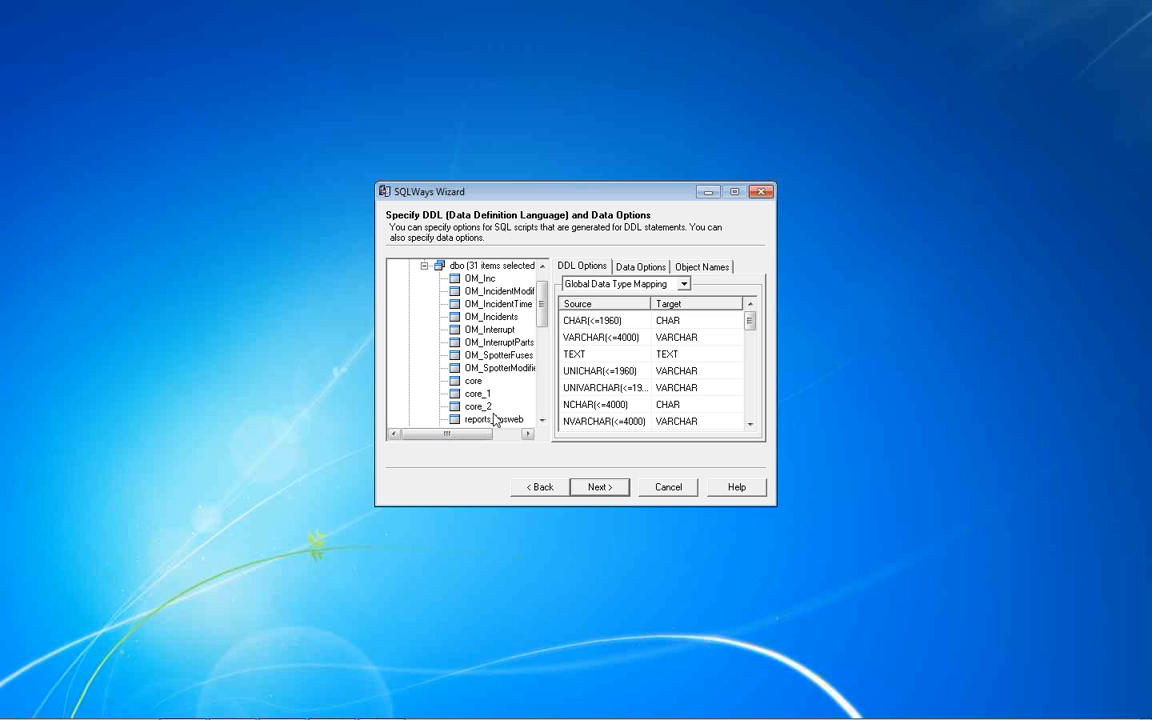
pyautogui.click(473, 381)
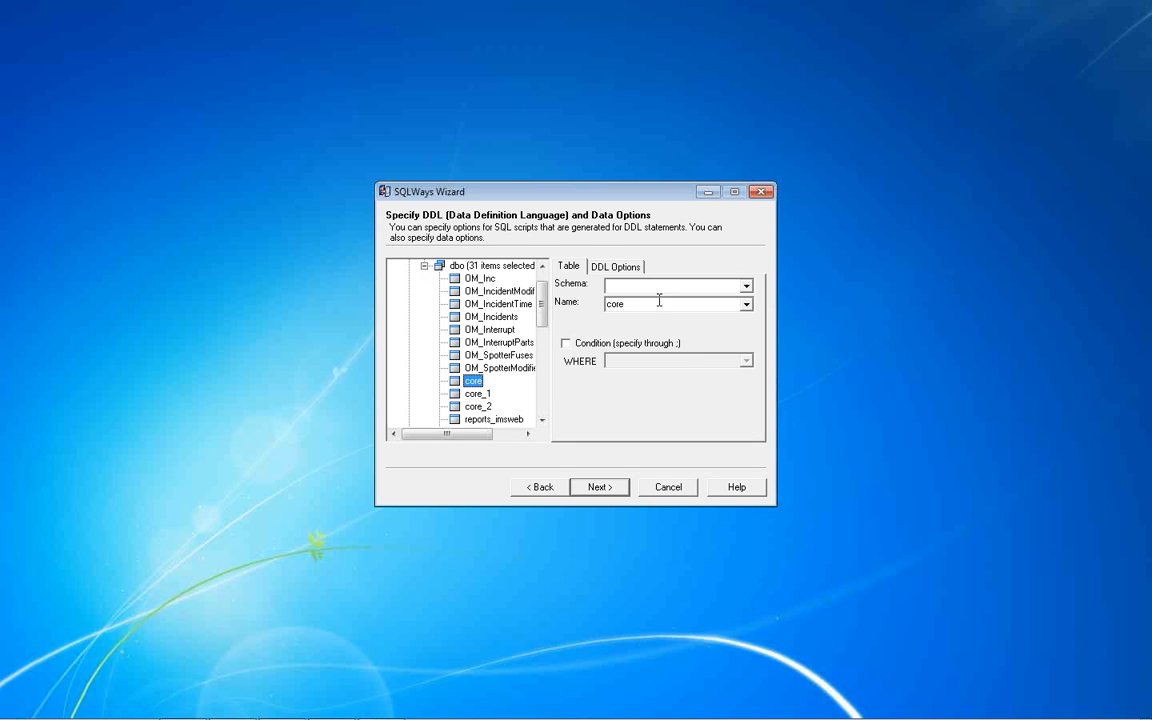
pyautogui.click(624, 268)
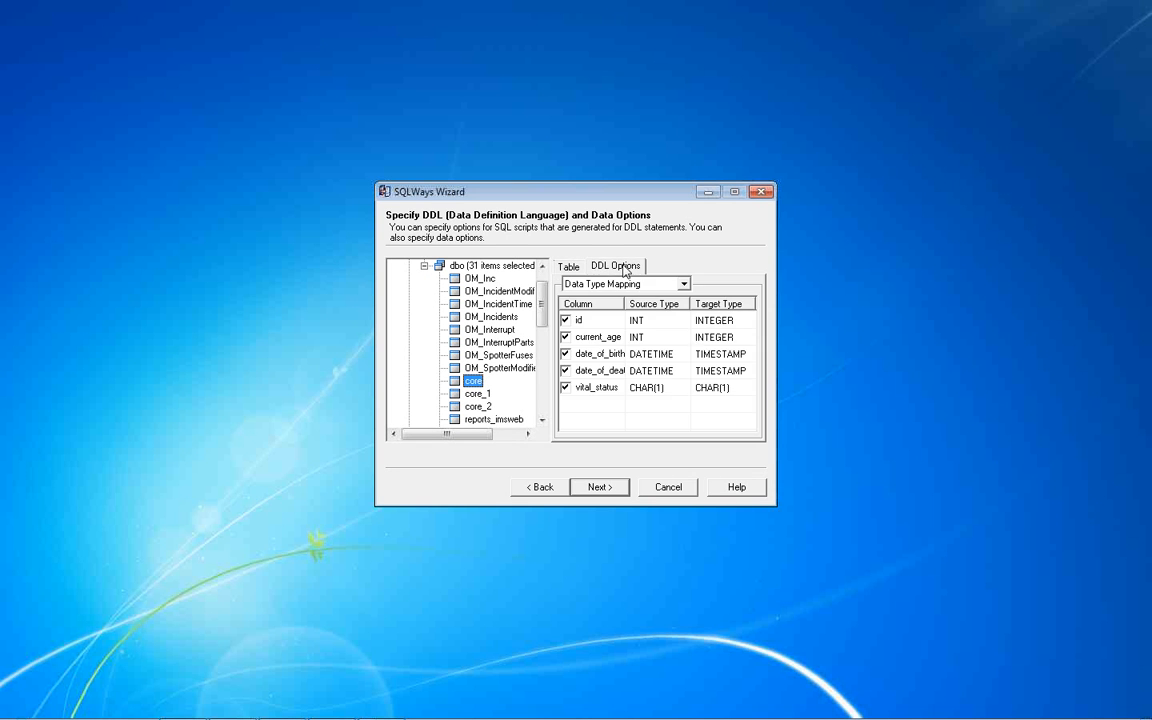
pyautogui.click(736, 321)
pyautogui.click(736, 337)
pyautogui.click(736, 354)
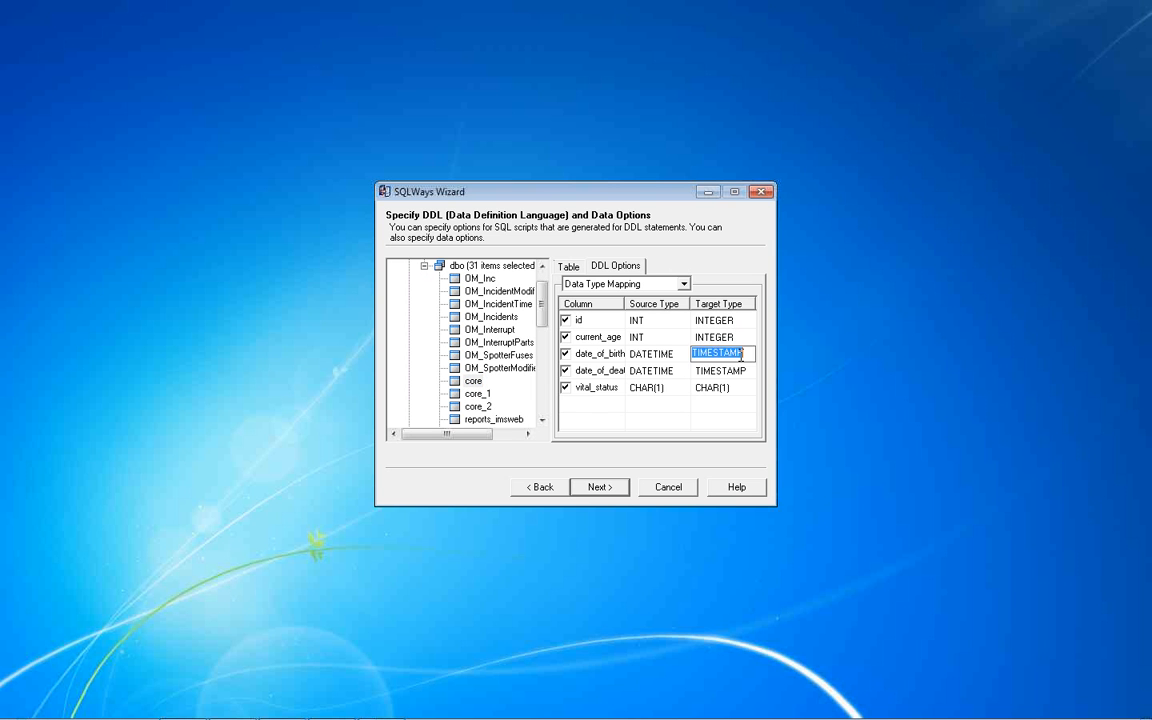
pyautogui.click(736, 371)
pyautogui.click(734, 387)
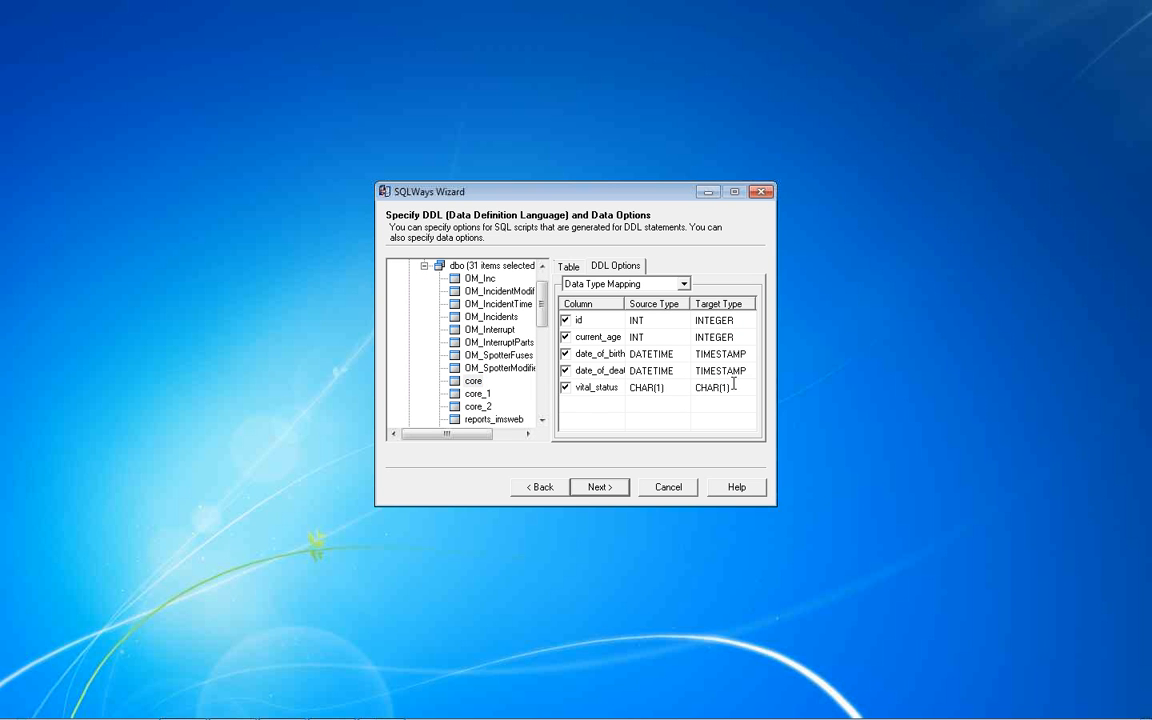
pyautogui.click(736, 320)
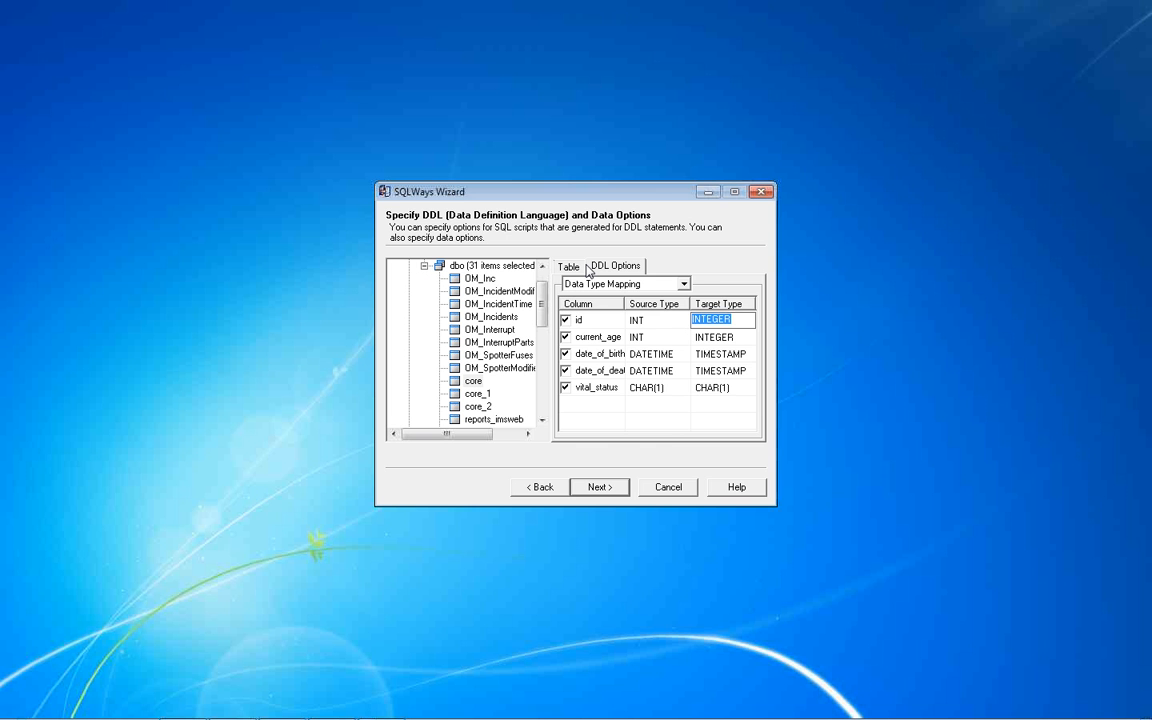
# Examine the target object names of the selected dbo tables, opening the OM_InterruptParts target name for editing.
pyautogui.click(480, 266)
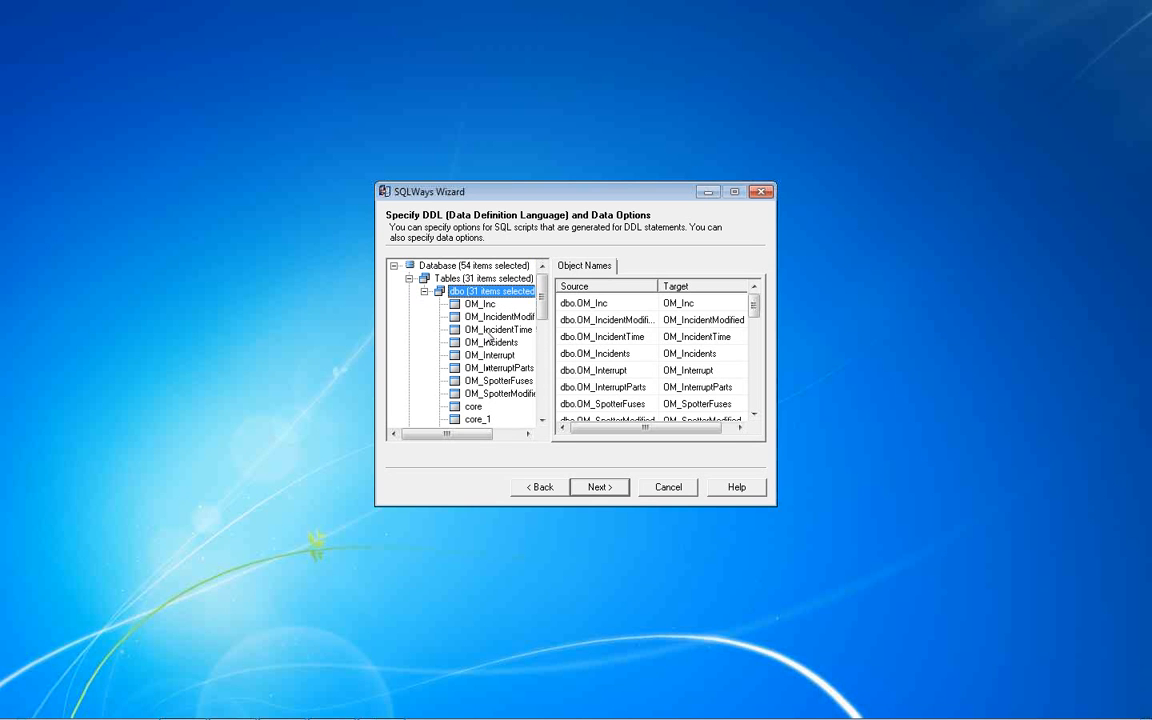
pyautogui.click(684, 303)
pyautogui.click(696, 386)
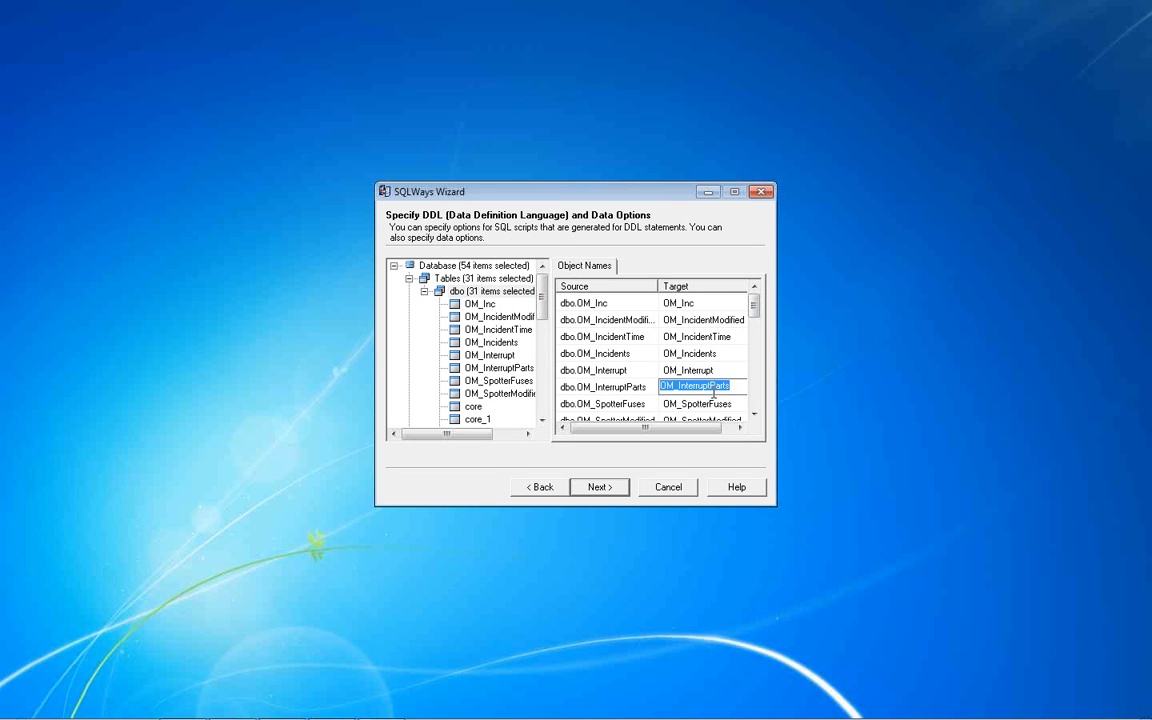
# Examine the SQL Scripts DDL options for the selected tables, turning Generate DDL off and back on.
pyautogui.click(481, 280)
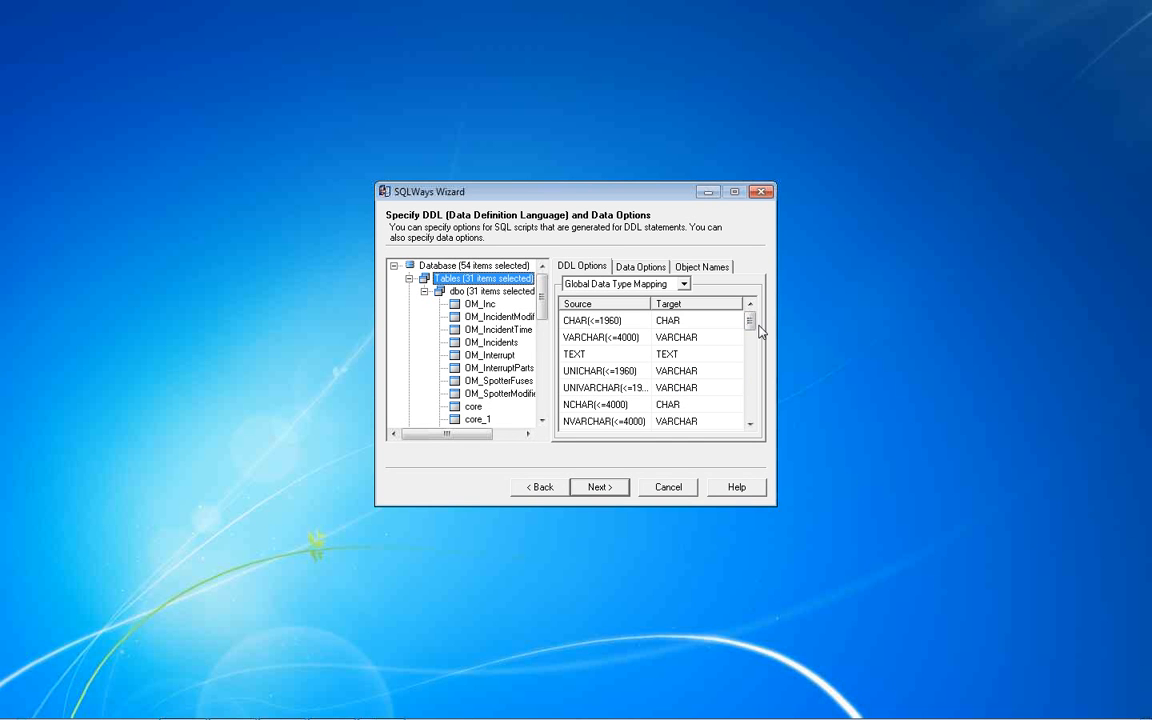
pyautogui.click(630, 284)
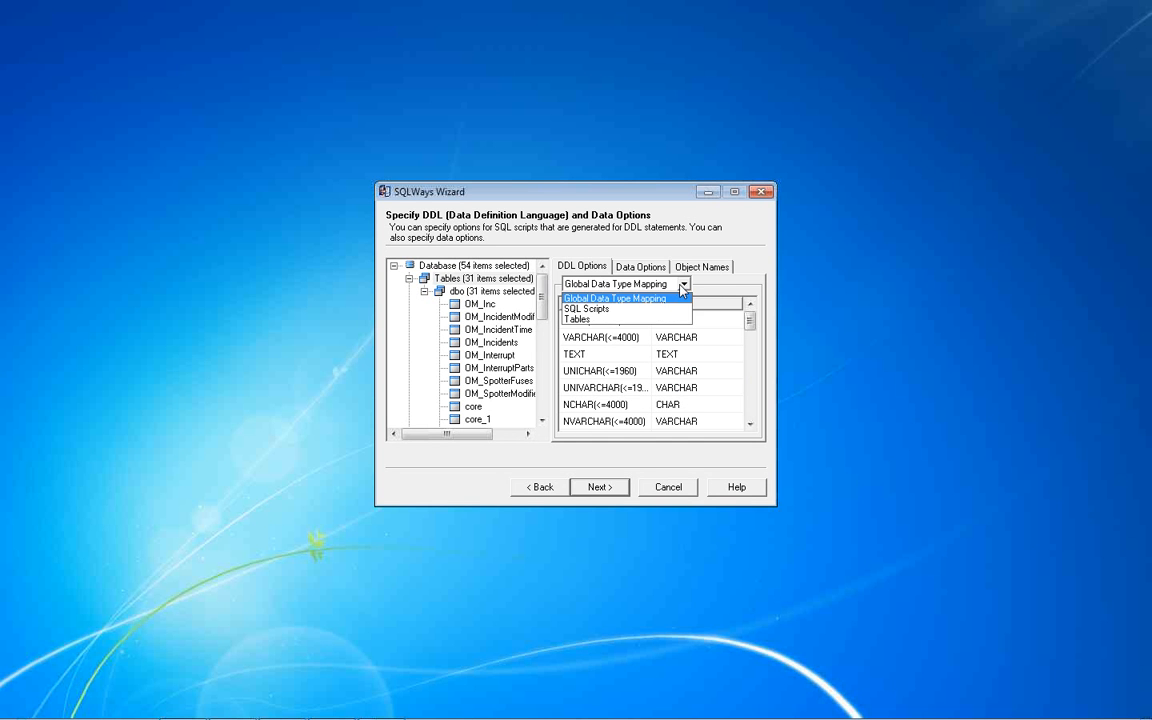
pyautogui.click(636, 309)
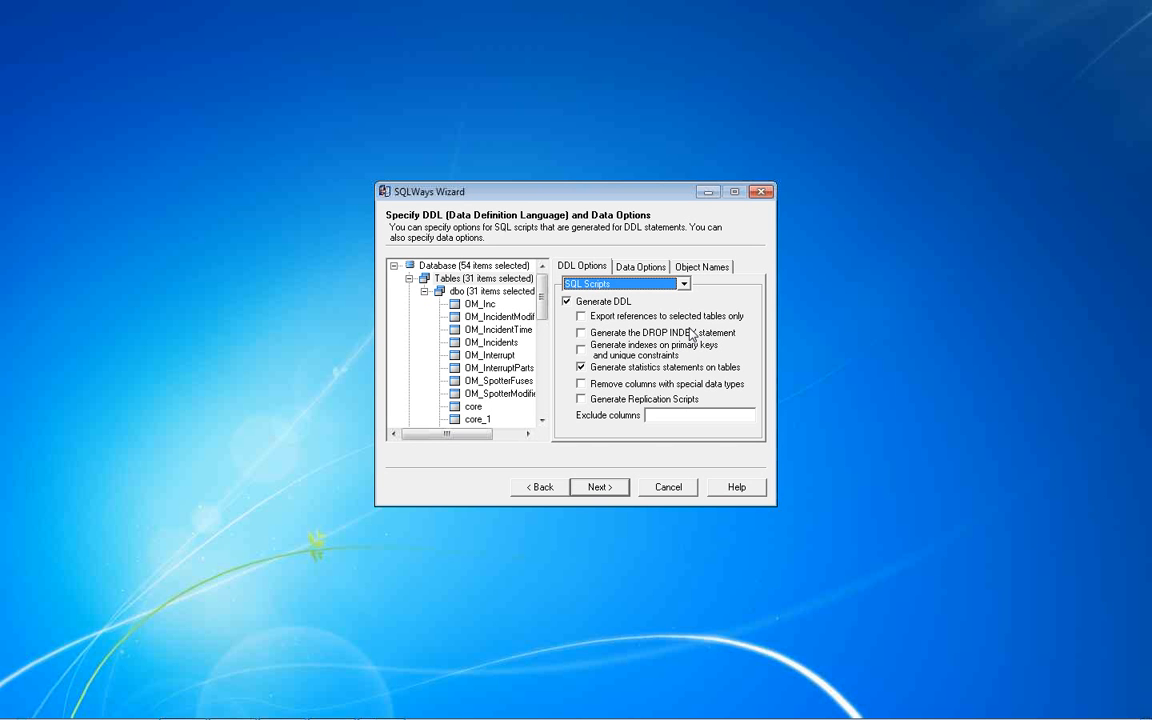
pyautogui.click(599, 305)
pyautogui.click(567, 303)
pyautogui.click(567, 303)
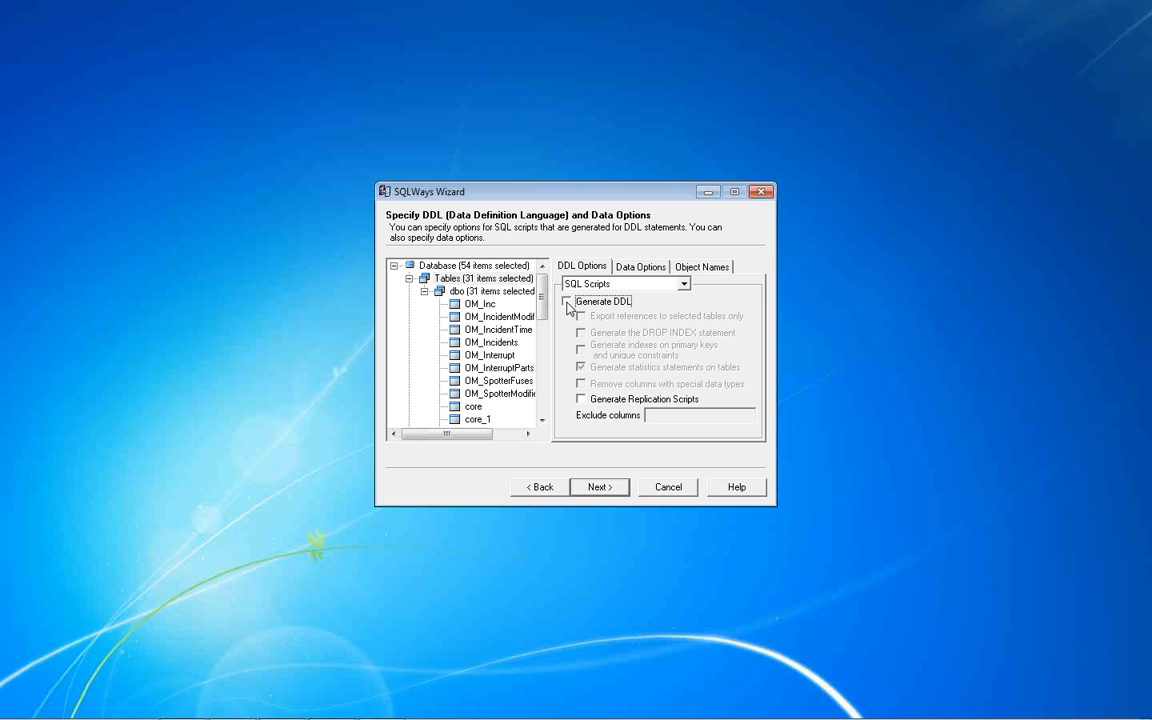
pyautogui.click(567, 303)
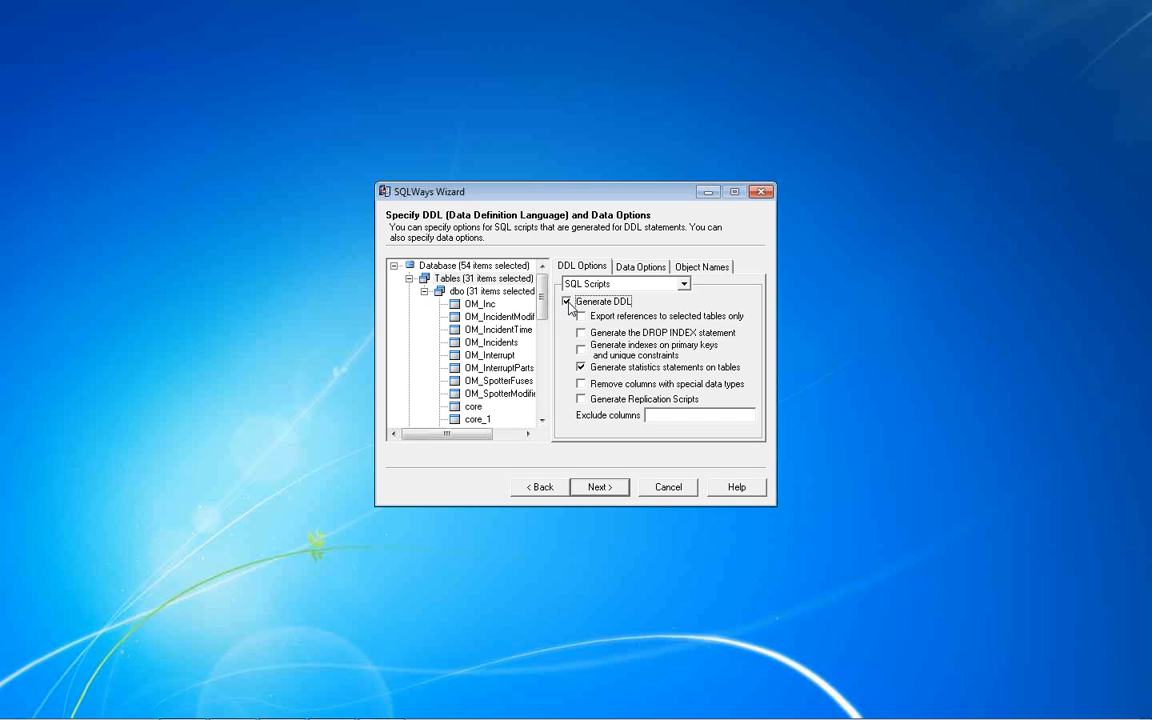
# Review the tables' general data options, leaving Export Data enabled, and continue to the export file options.
pyautogui.click(640, 268)
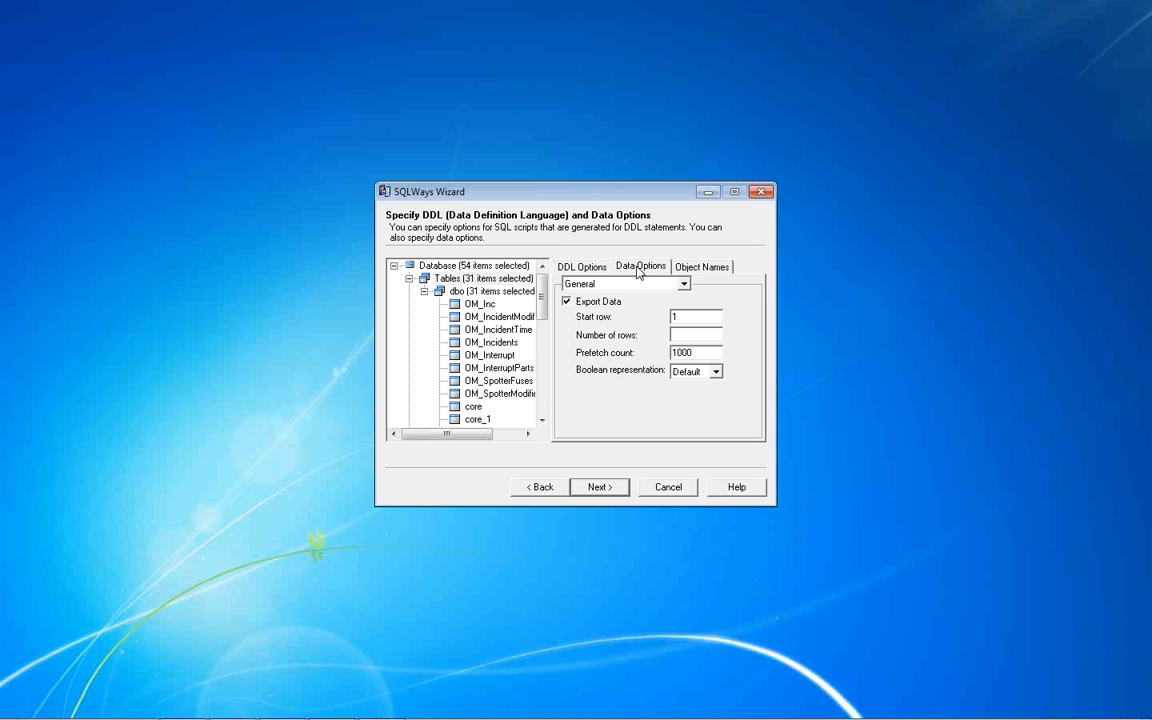
pyautogui.click(568, 302)
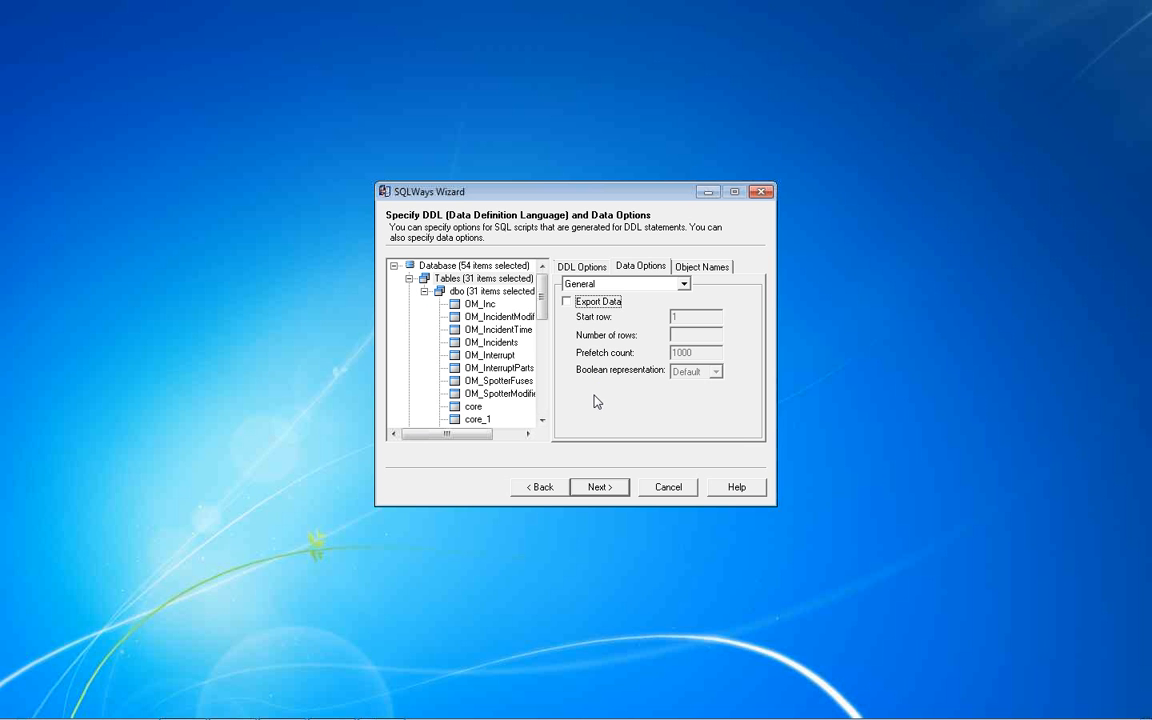
pyautogui.click(567, 301)
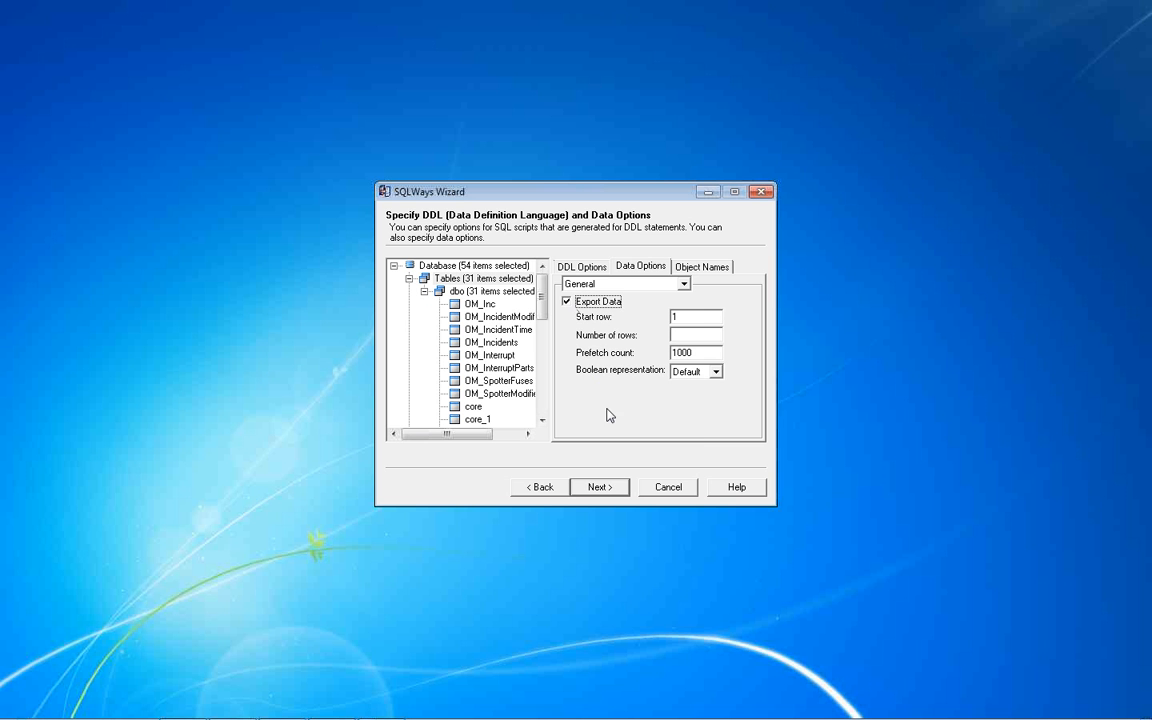
pyautogui.click(600, 491)
pyautogui.click(600, 490)
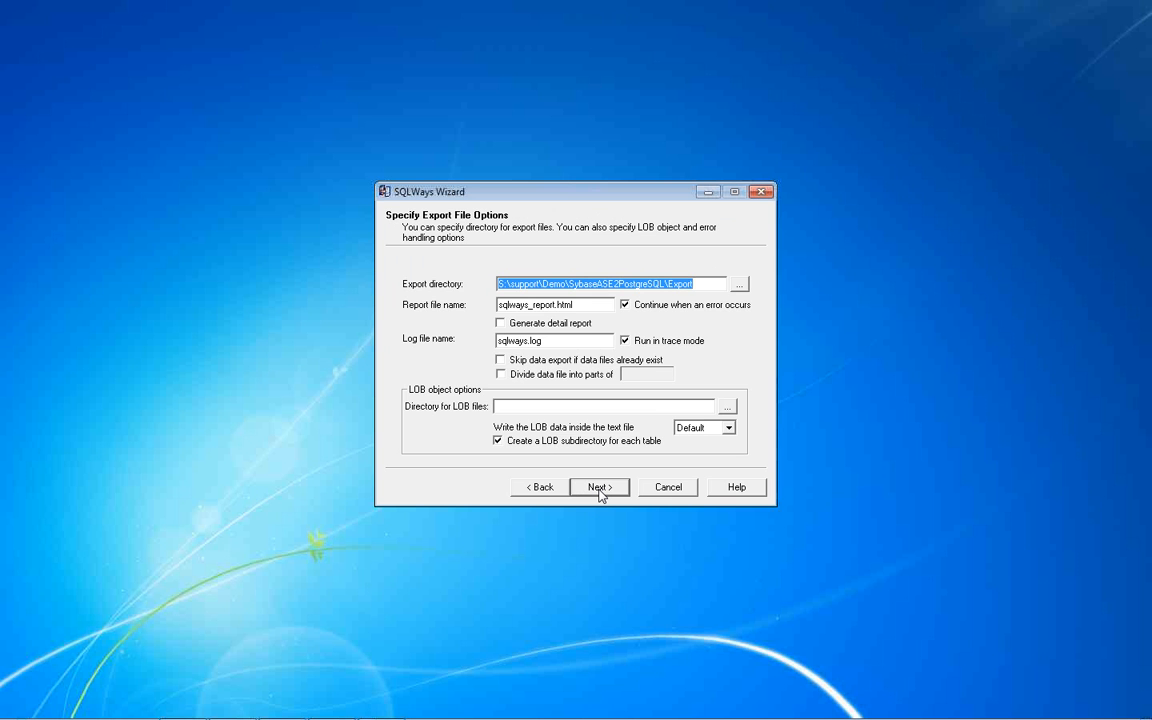
# Keep the SybaseASE2PostgreSQL Export directory and trace mode enabled, and continue to the import options.
pyautogui.click(700, 285)
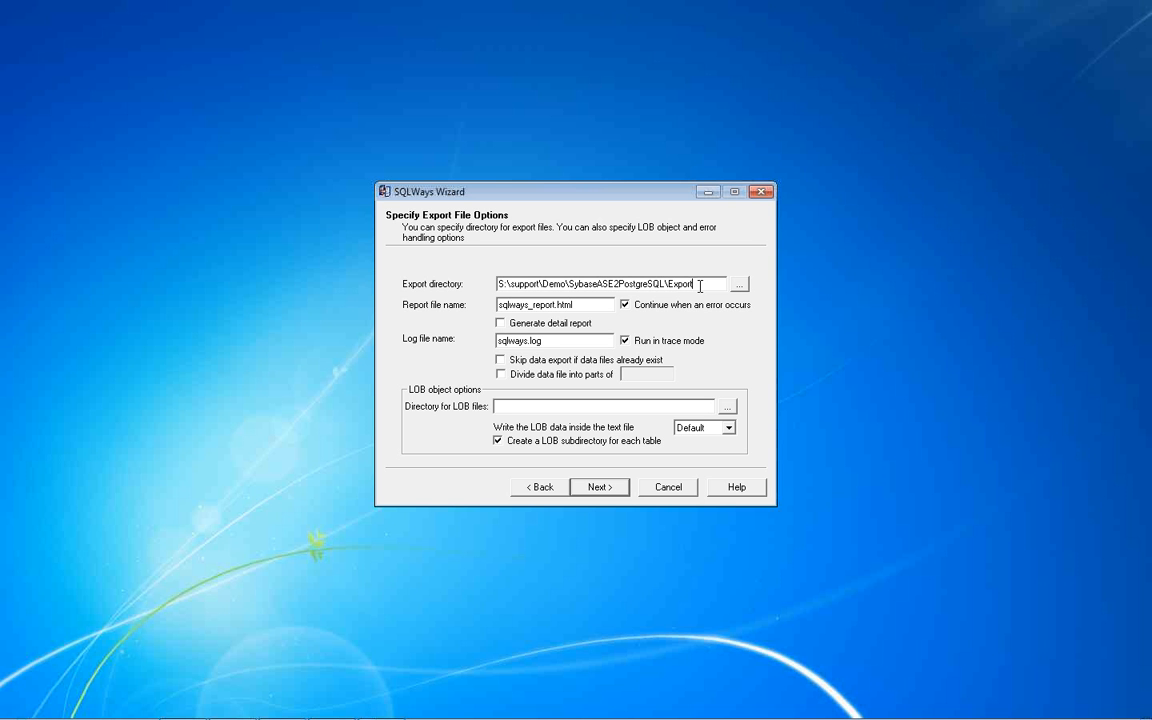
pyautogui.click(700, 286)
pyautogui.click(639, 344)
pyautogui.click(634, 343)
pyautogui.click(609, 488)
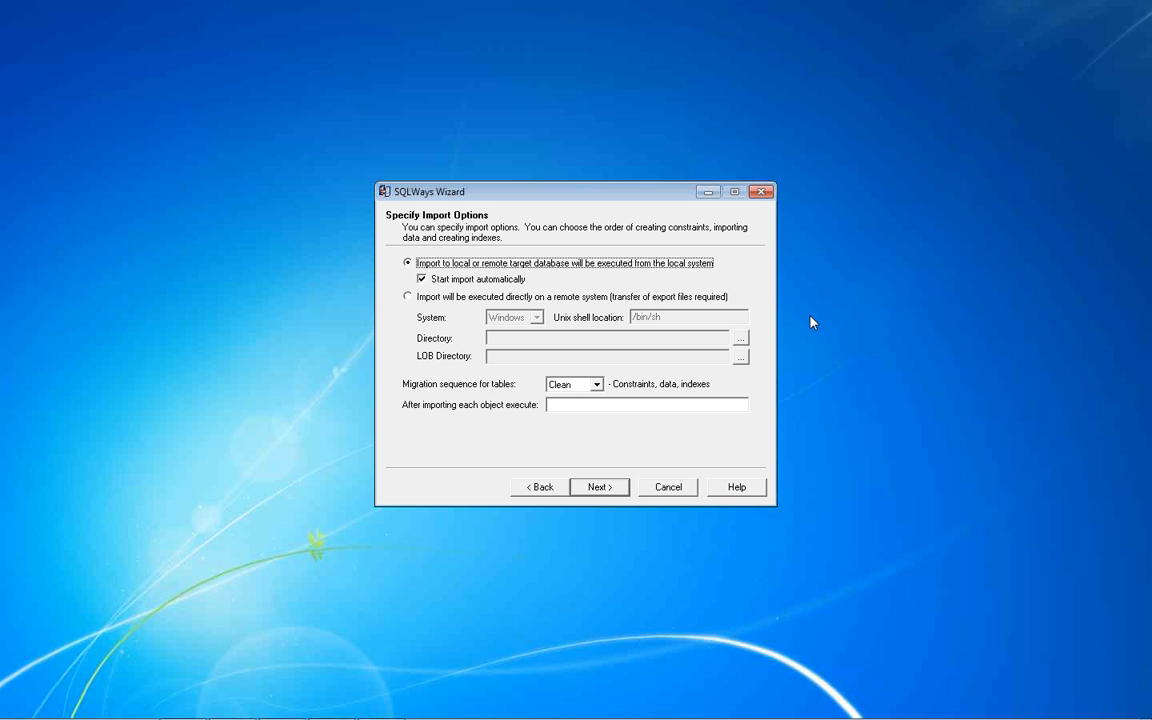
# Examine the remote-system import settings for Unix and Windows, then return to running the import from the local system.
pyautogui.click(440, 297)
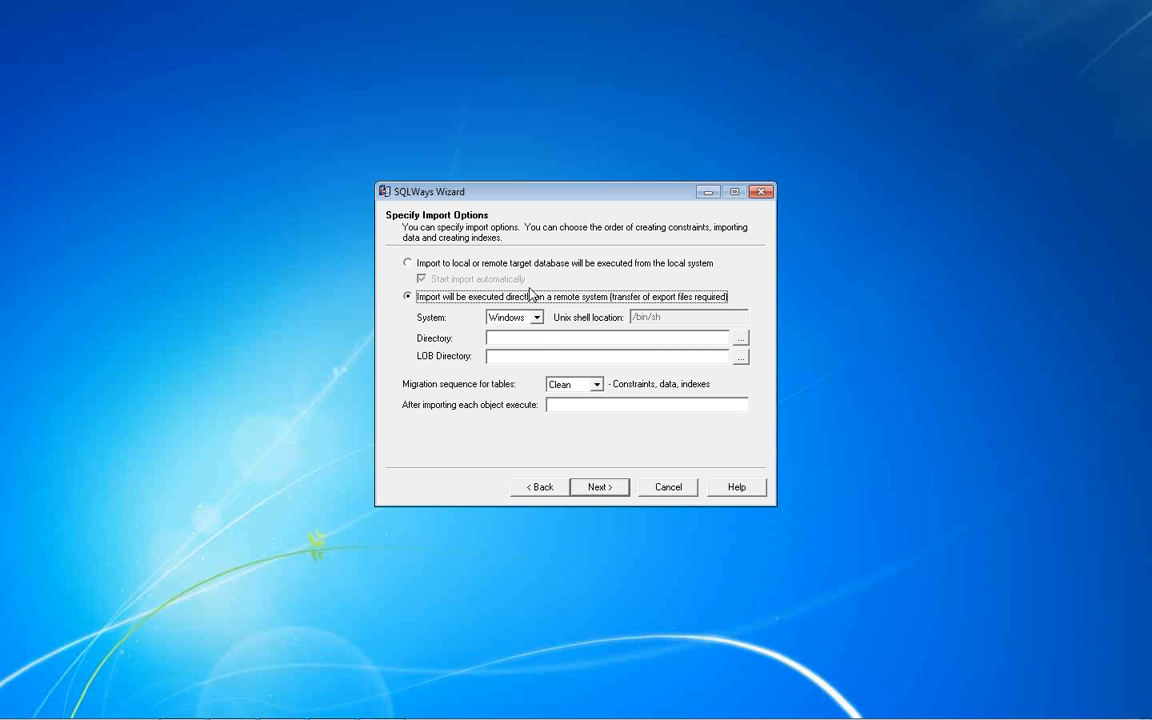
pyautogui.click(536, 317)
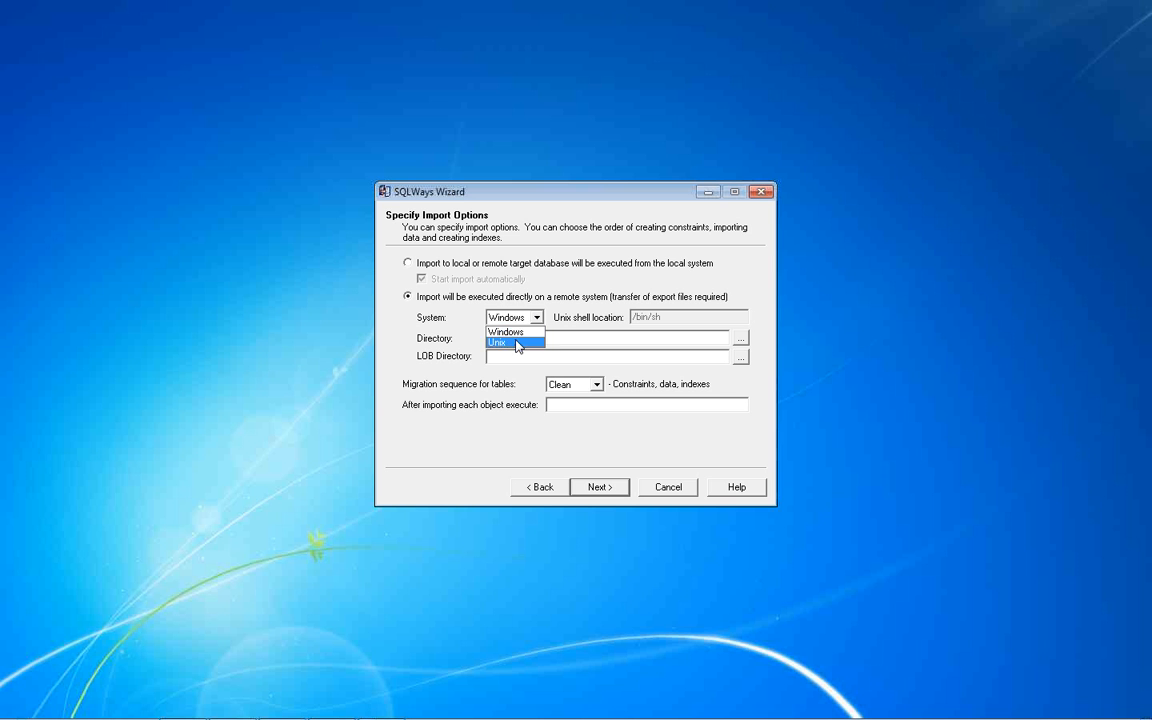
pyautogui.click(518, 343)
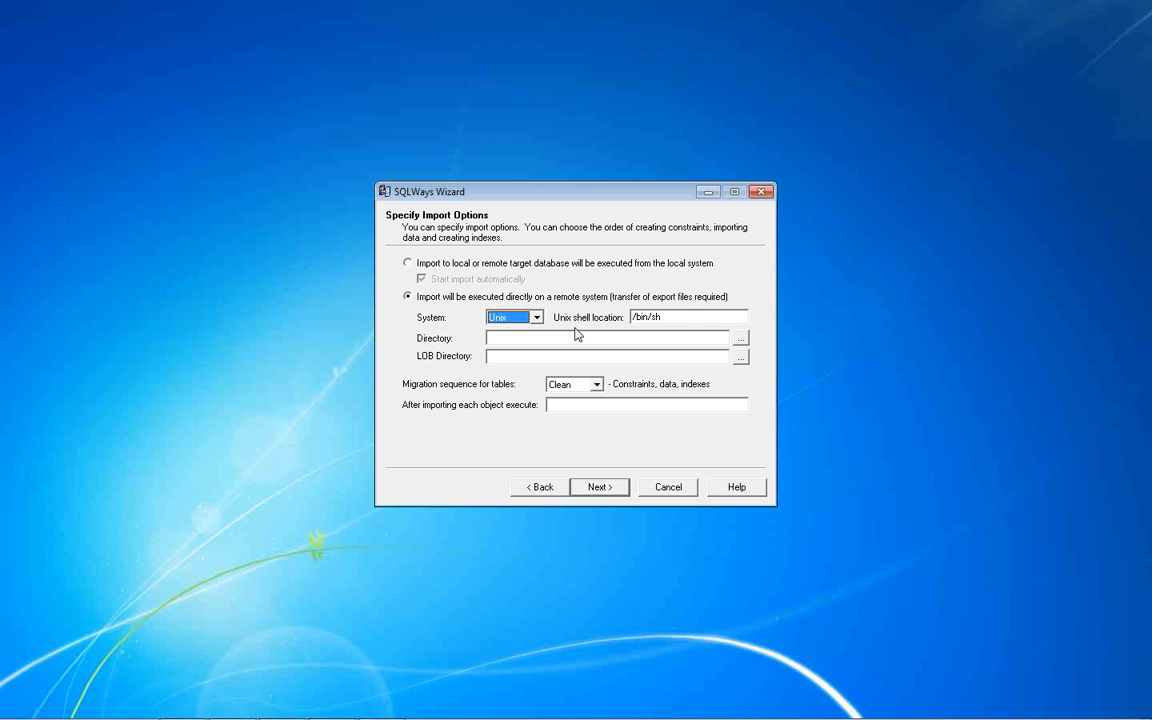
pyautogui.click(685, 317)
pyautogui.click(408, 264)
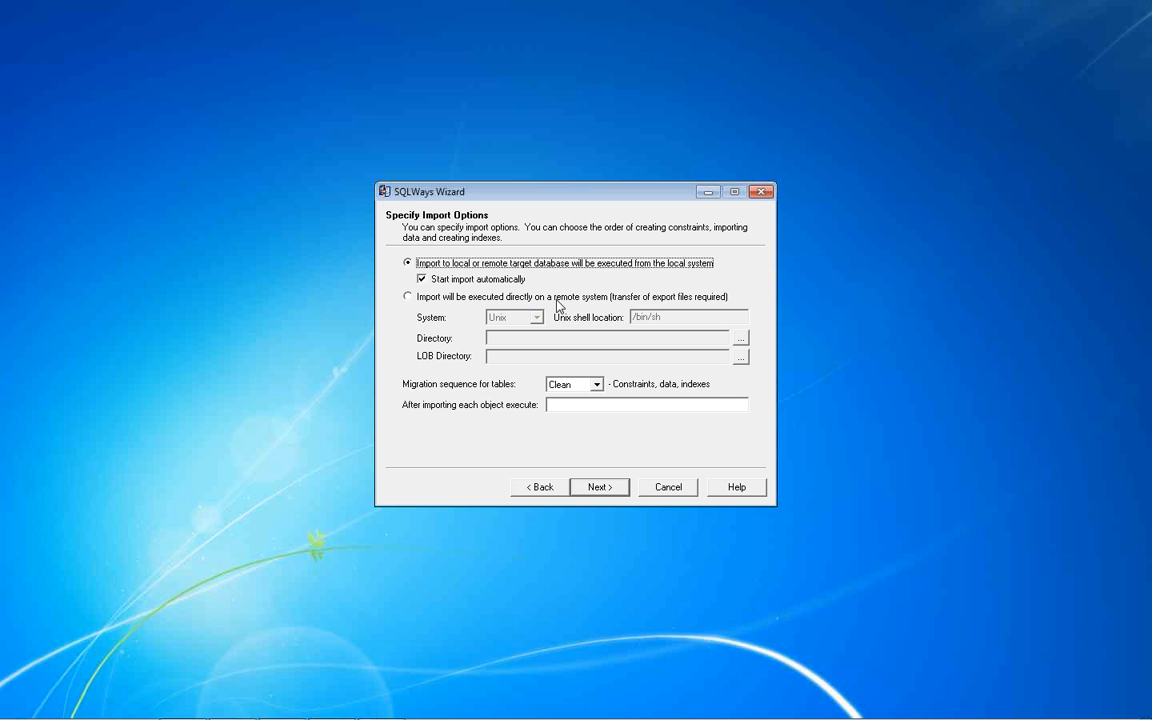
pyautogui.click(413, 298)
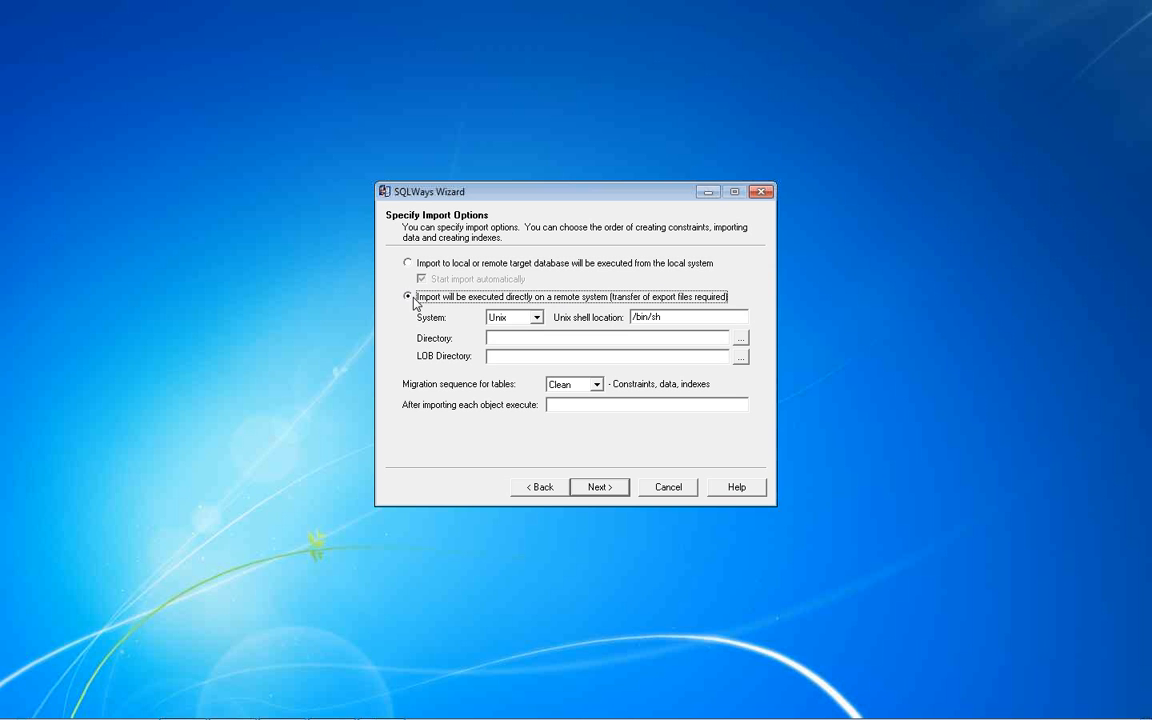
pyautogui.click(536, 317)
pyautogui.click(534, 330)
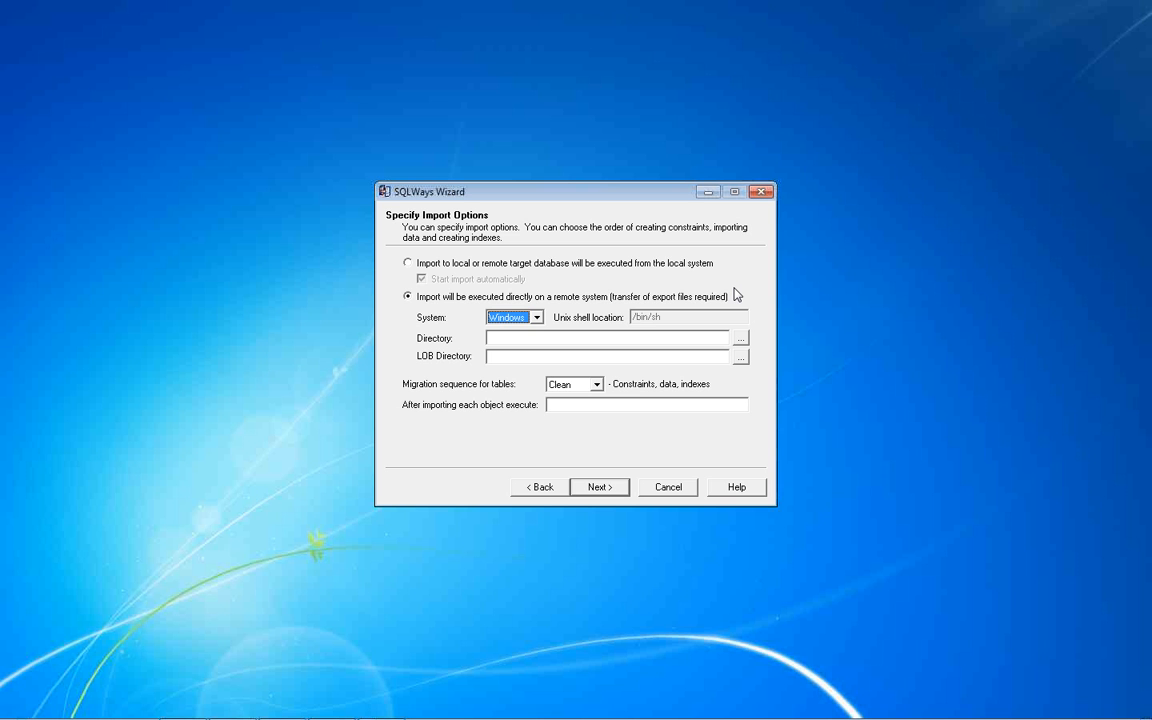
pyautogui.click(408, 264)
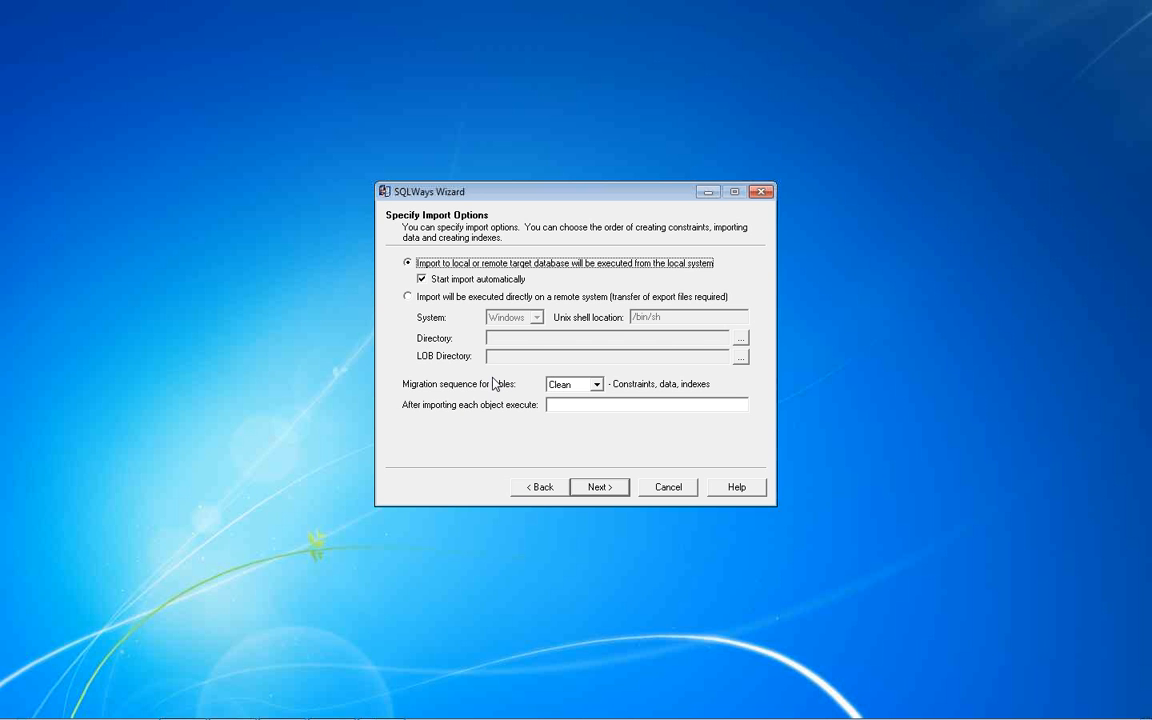
# Accept the import options, review the summary of migration selections, and start the migration.
pyautogui.click(600, 489)
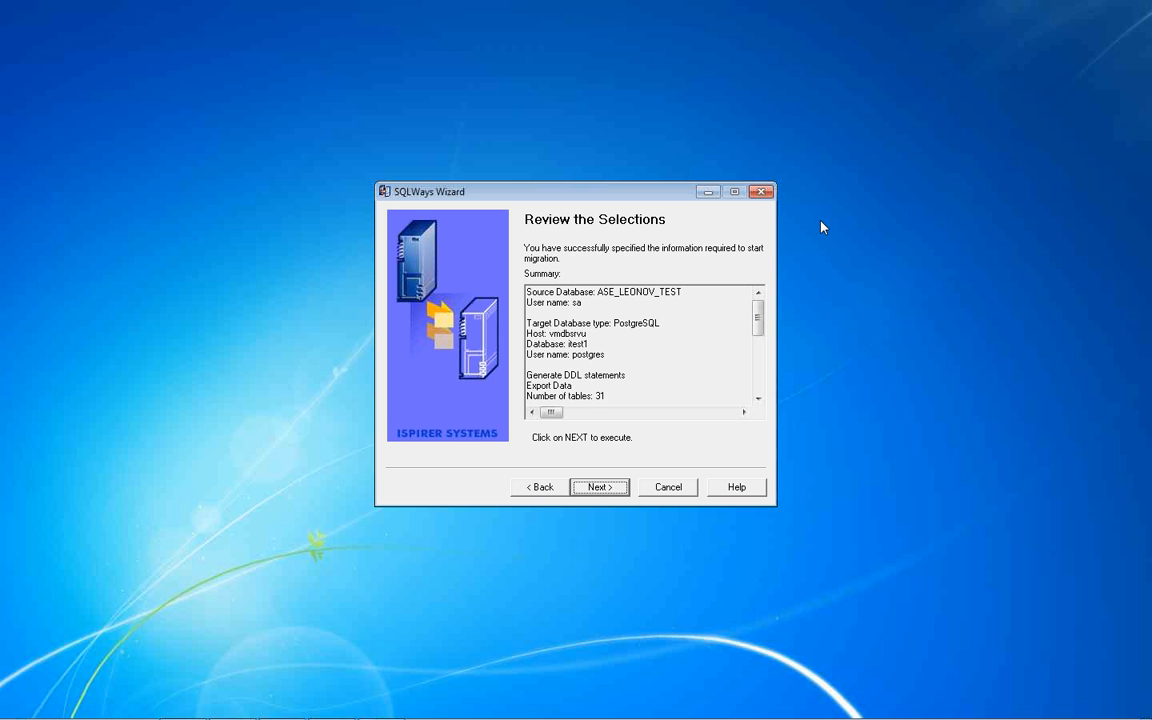
pyautogui.moveTo(758, 318); pyautogui.dragTo(761, 376)
pyautogui.click(600, 490)
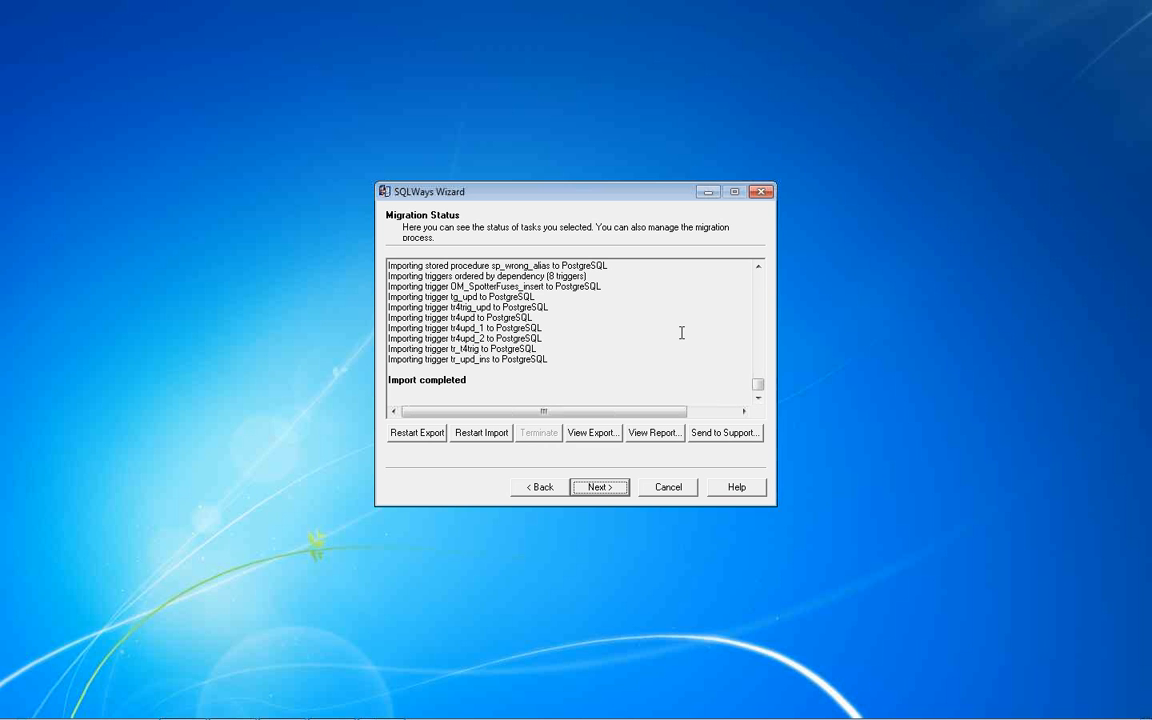
# Examine the migration status log from the import messages back through the conversion and export messages to the source database connection.
pyautogui.scroll(9, 620, 339)
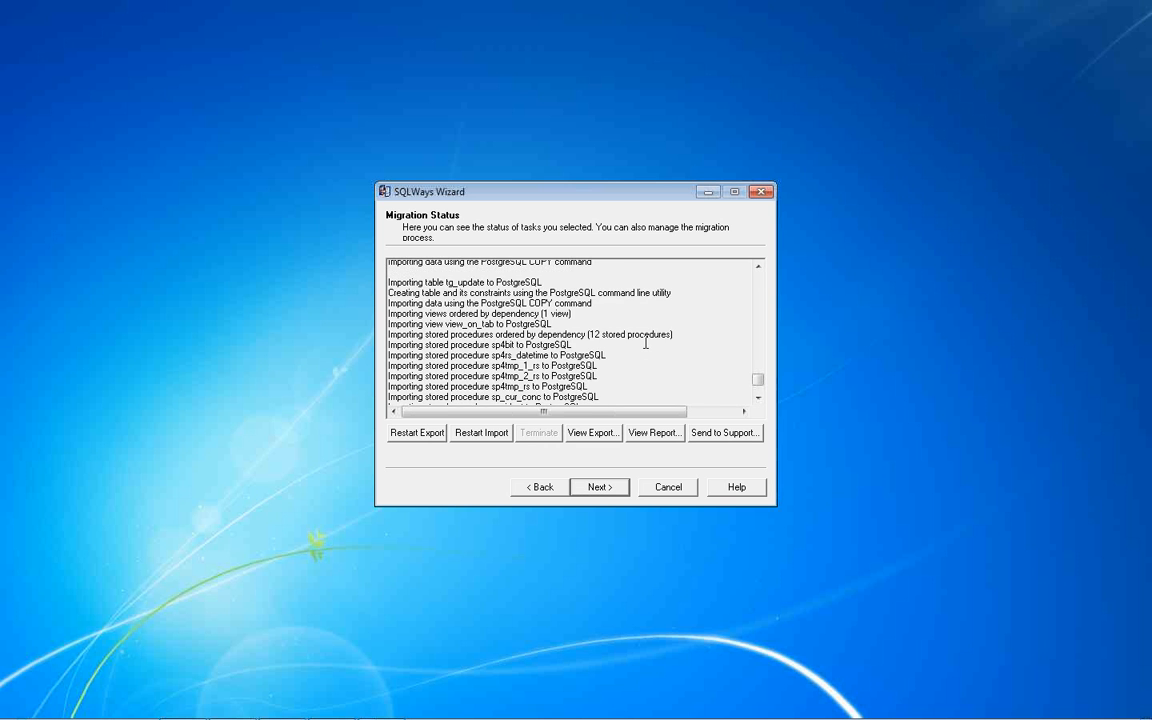
pyautogui.scroll(6, 645, 343)
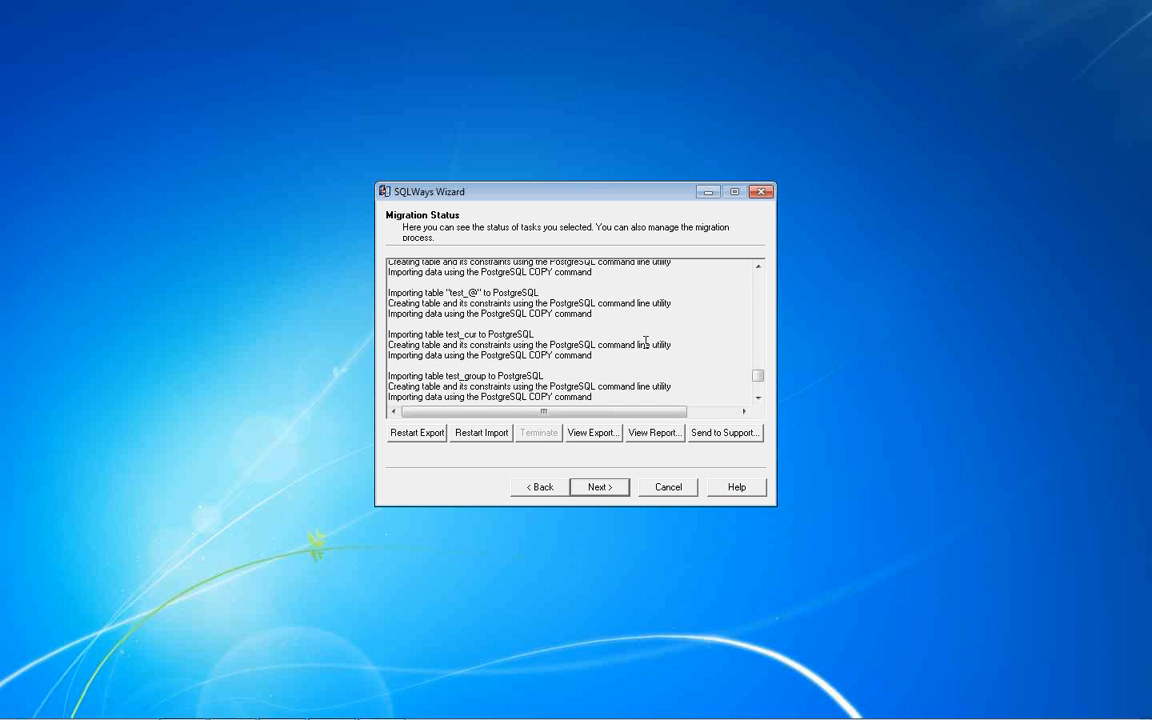
pyautogui.scroll(8, 645, 343)
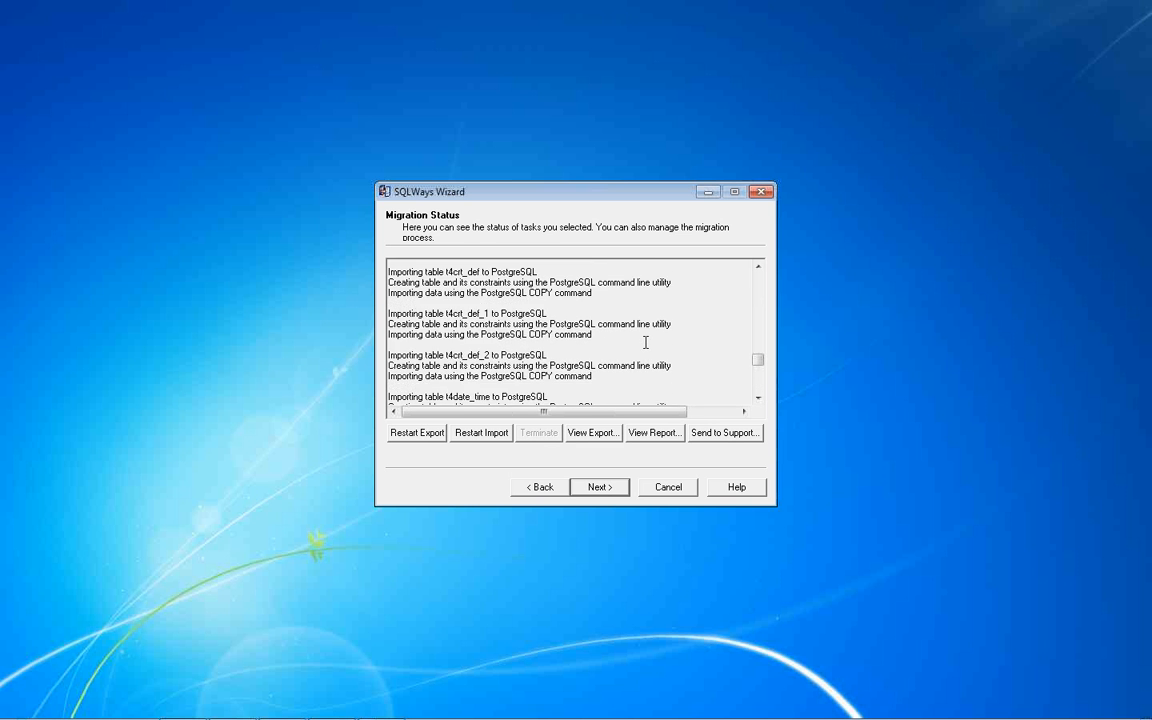
pyautogui.scroll(6, 645, 343)
pyautogui.scroll(8, 645, 343)
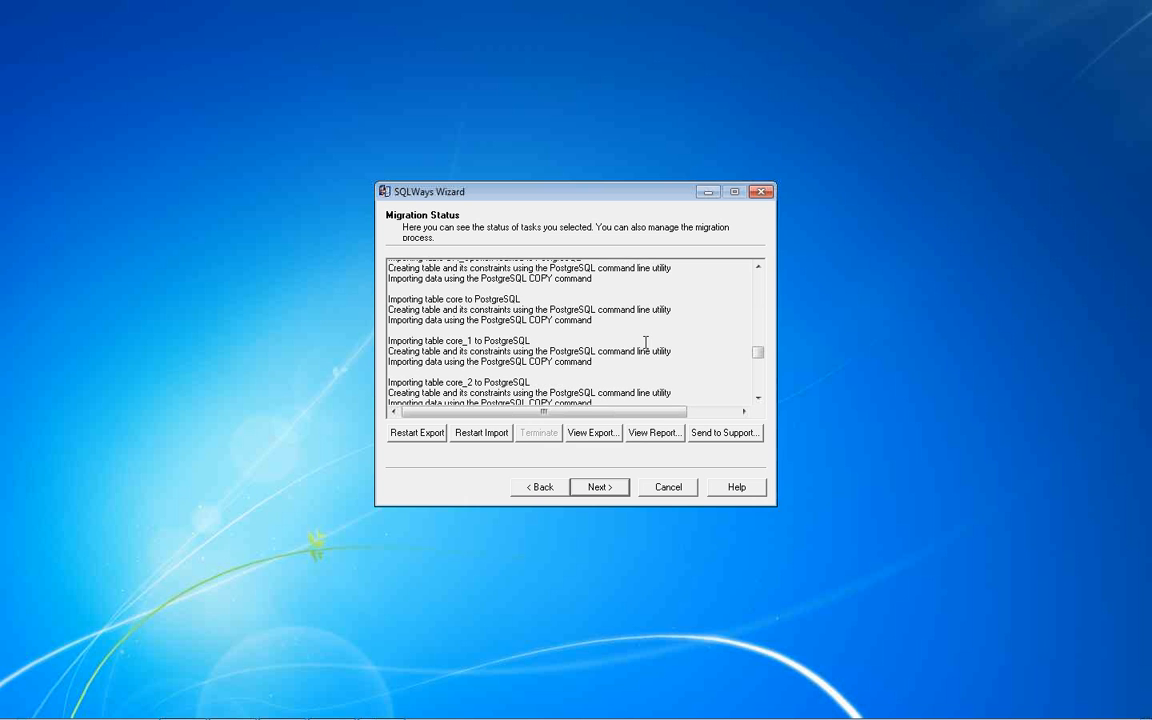
pyautogui.scroll(10, 645, 343)
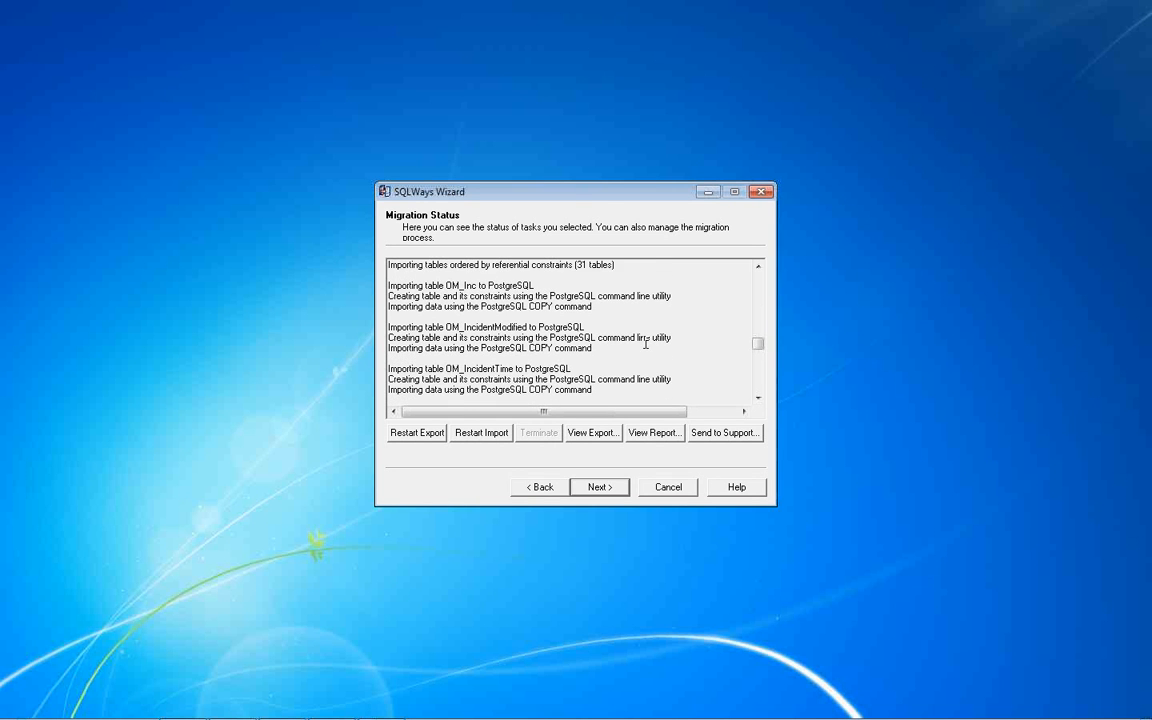
pyautogui.scroll(10, 645, 343)
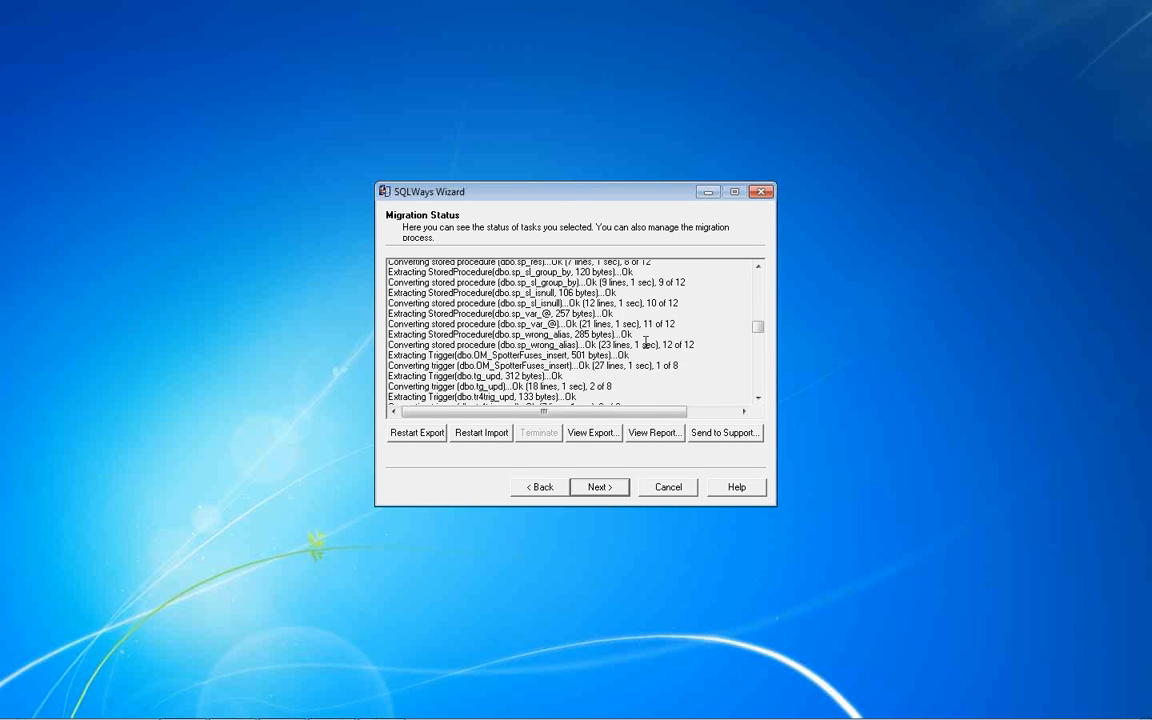
pyautogui.scroll(10, 645, 343)
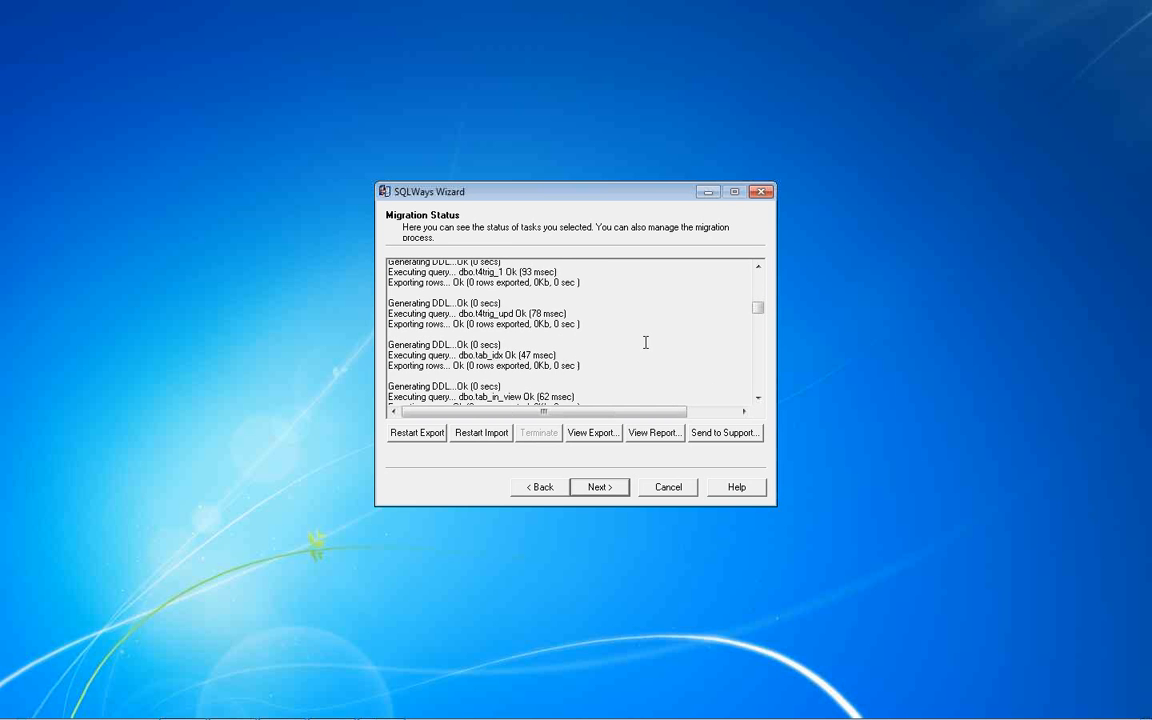
pyautogui.scroll(5, 645, 343)
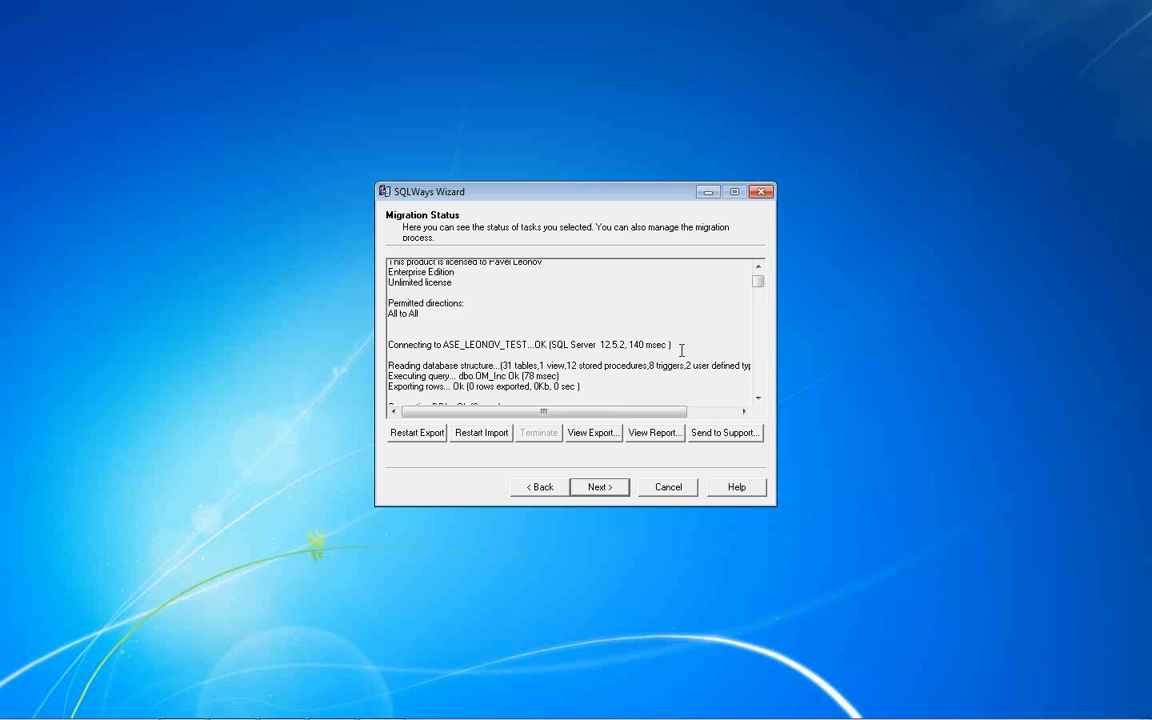
# Open the sqlways text log from the Export folder and examine it through to the closing totals, highlighting the summary lines.
pyautogui.click(584, 437)
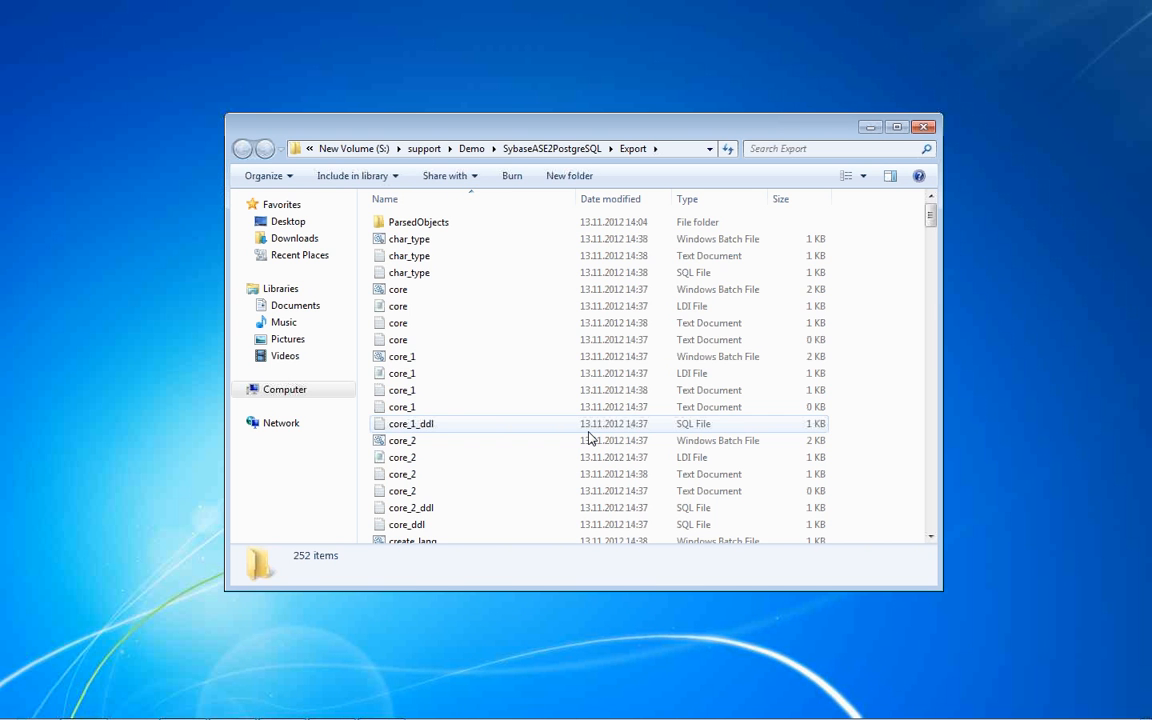
pyautogui.write('sq')
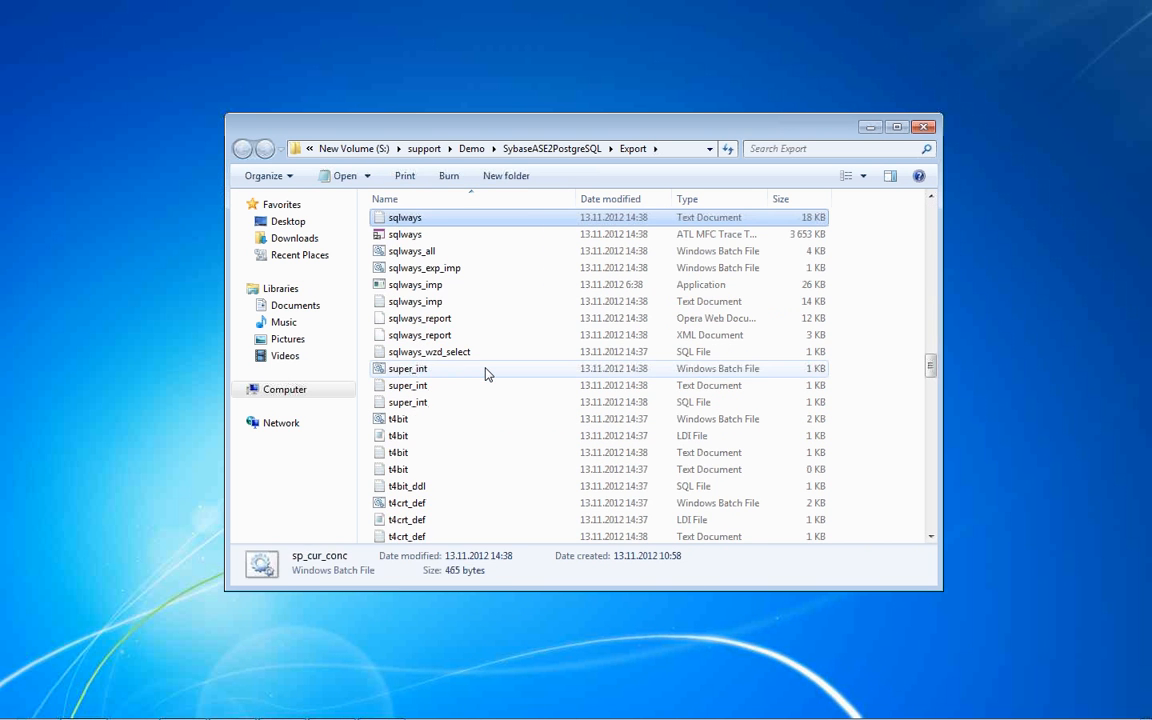
pyautogui.doubleClick(435, 218)
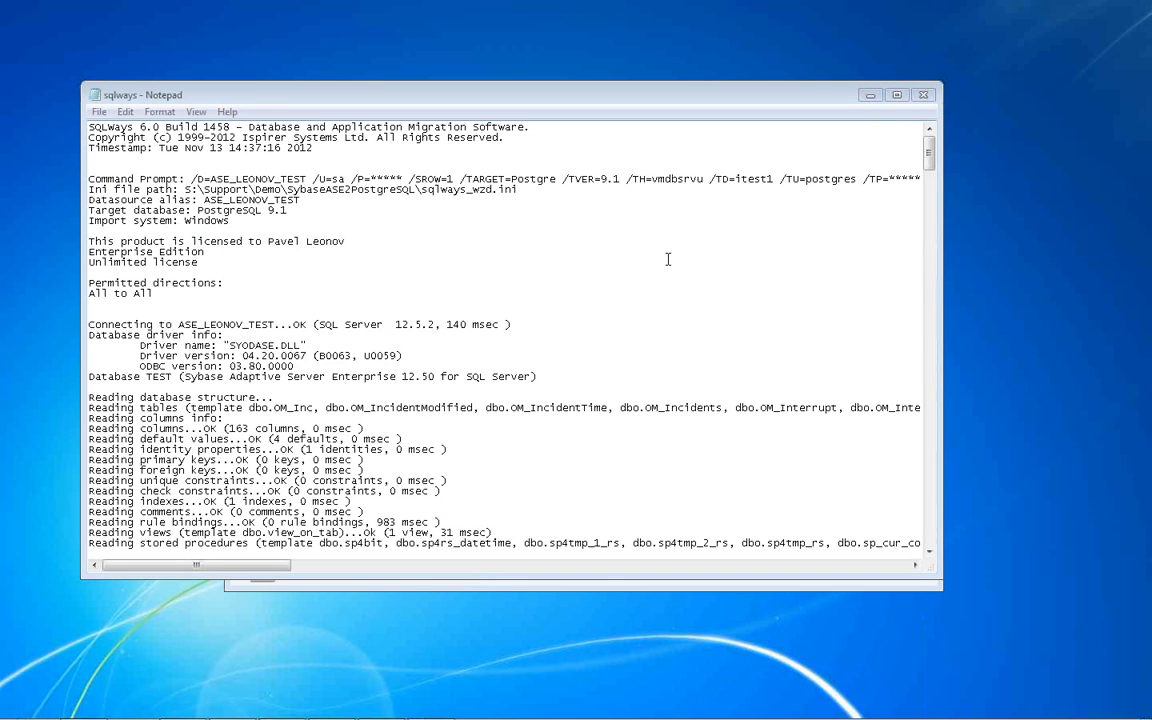
pyautogui.click(545, 256)
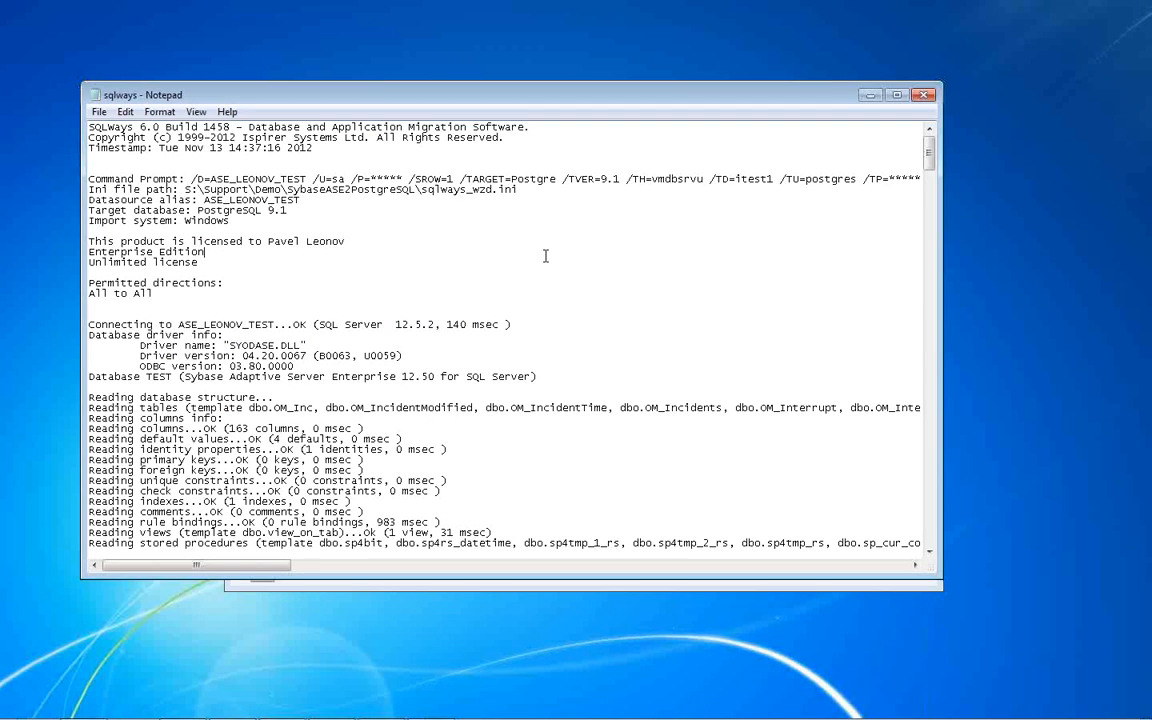
pyautogui.scroll(-5, 550, 329)
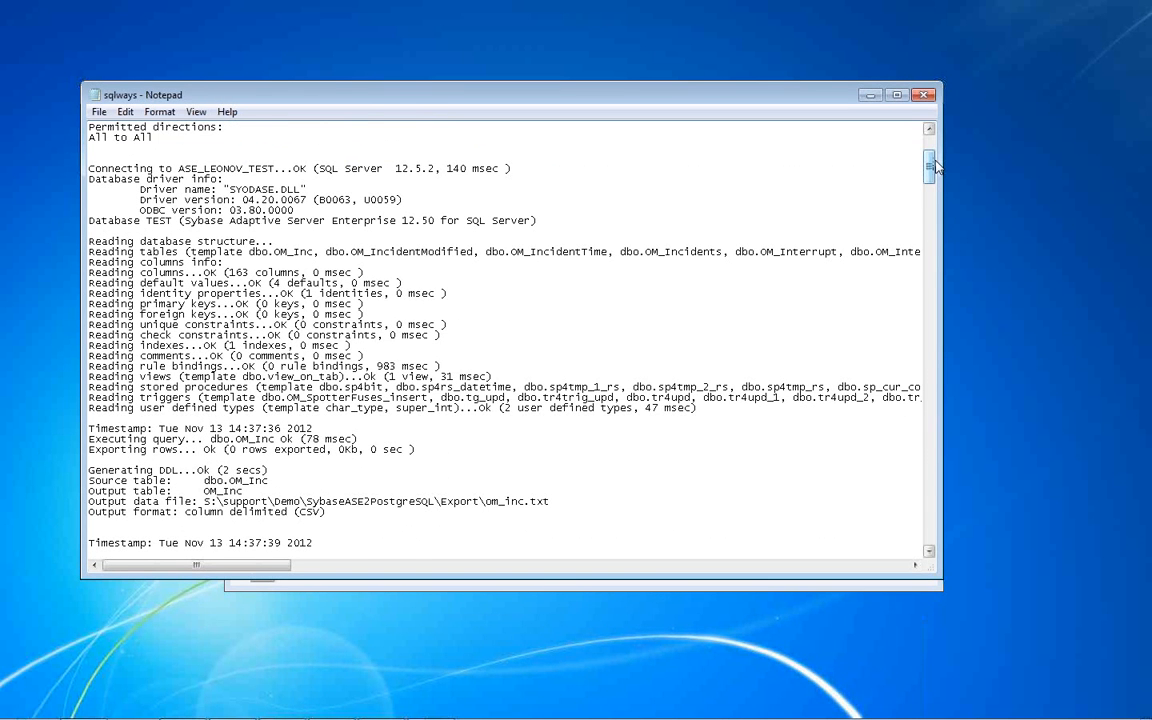
pyautogui.moveTo(929, 166); pyautogui.dragTo(929, 526)
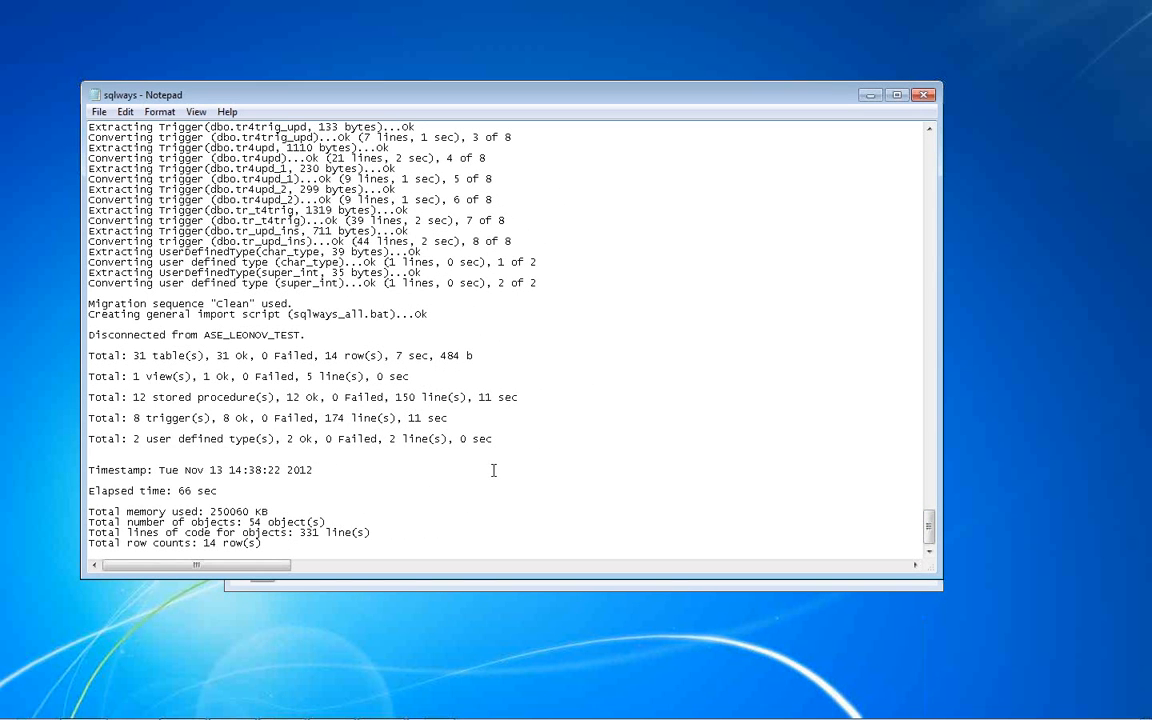
pyautogui.moveTo(271, 544); pyautogui.dragTo(102, 511)
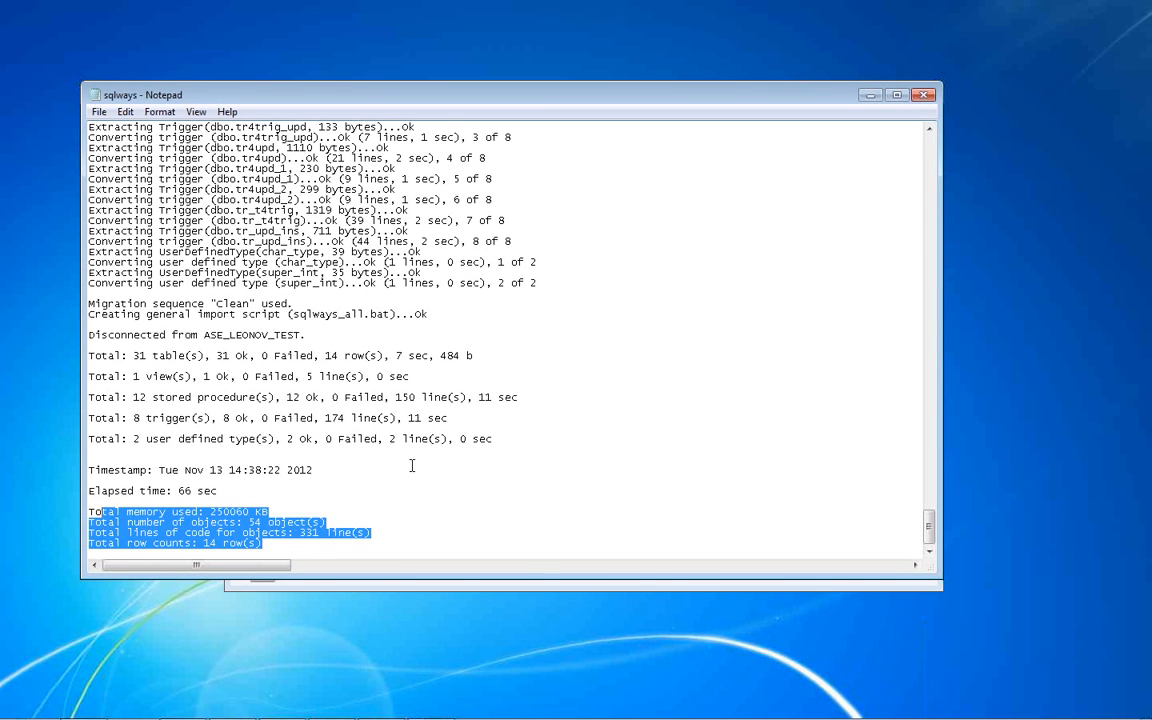
# Highlight the per-object totals for tables, views, stored procedures, triggers and user defined types in the sqlways log, and close it.
pyautogui.click(376, 531)
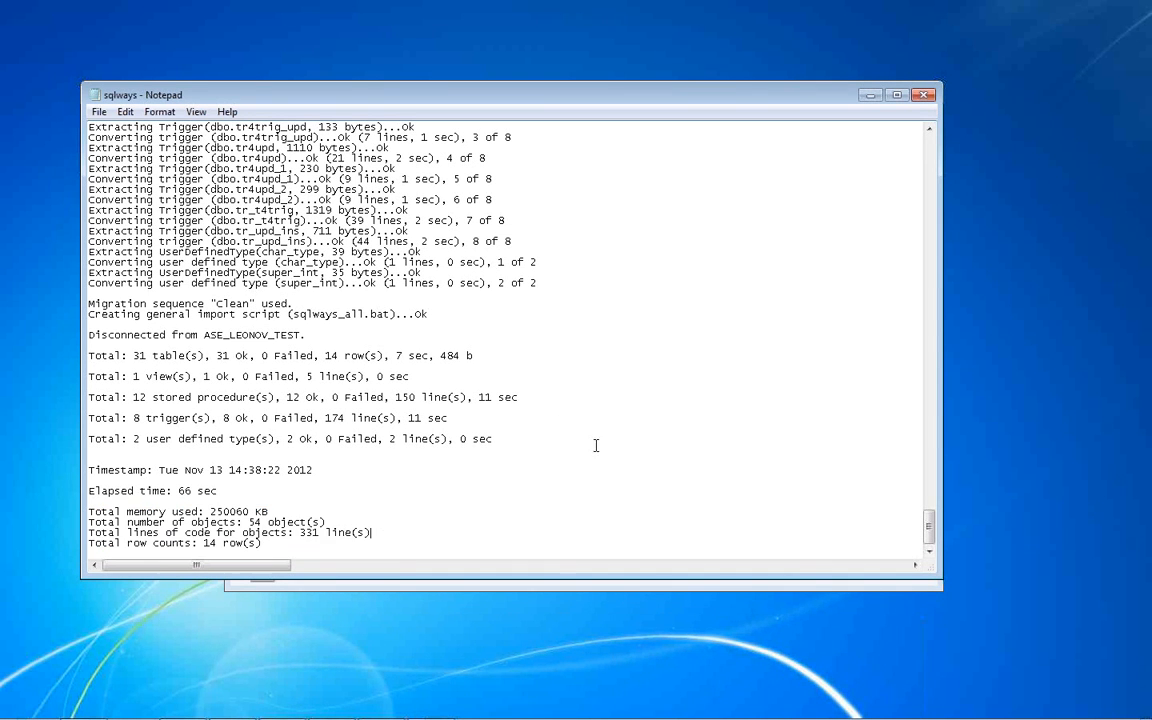
pyautogui.moveTo(595, 441); pyautogui.dragTo(78, 353)
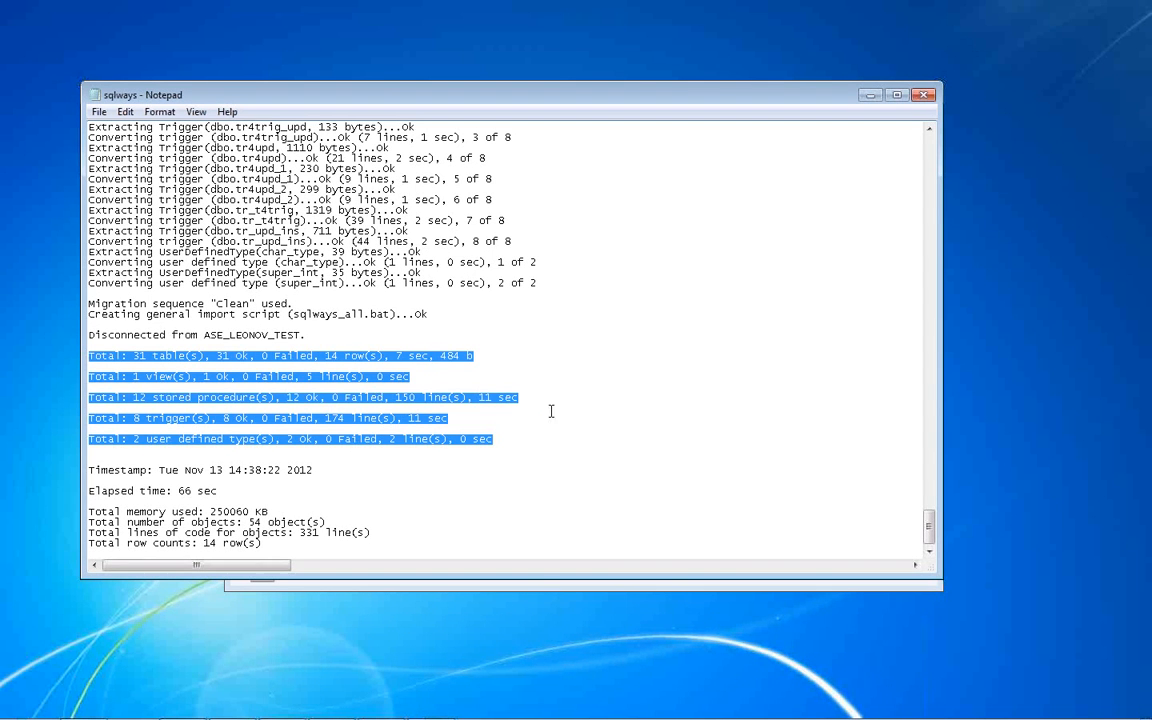
pyautogui.click(523, 436)
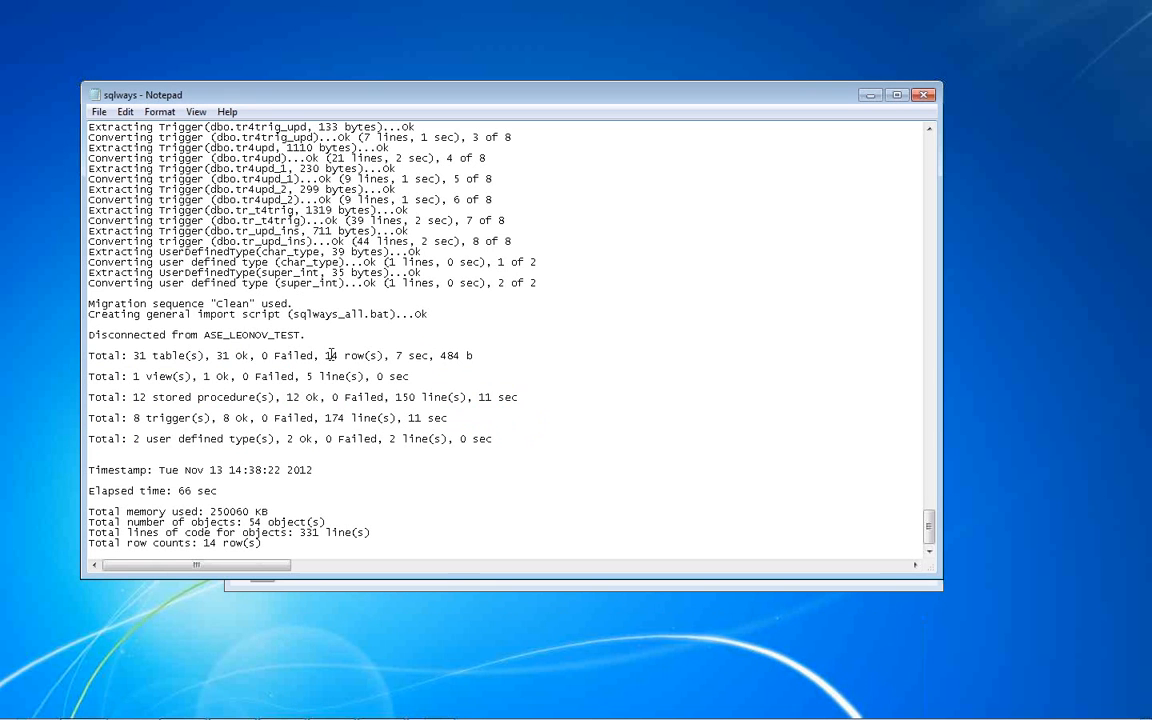
pyautogui.moveTo(332, 357); pyautogui.dragTo(447, 357)
pyautogui.click(505, 376)
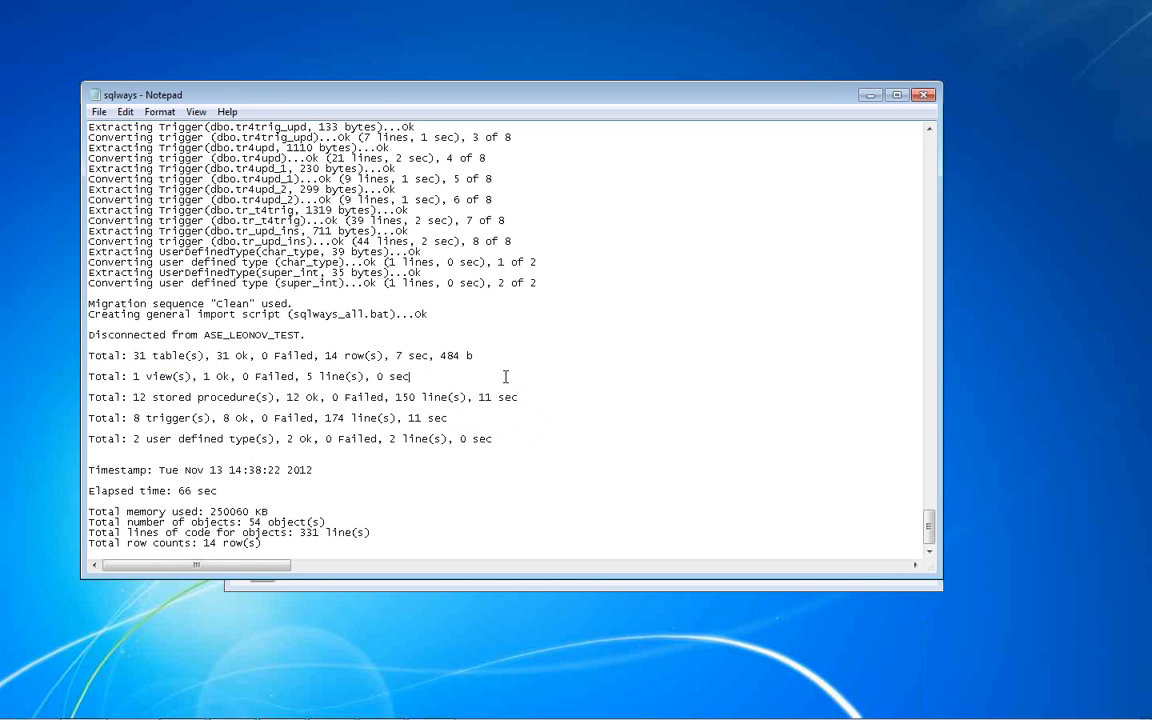
pyautogui.doubleClick(404, 397)
pyautogui.click(634, 388)
pyautogui.click(922, 95)
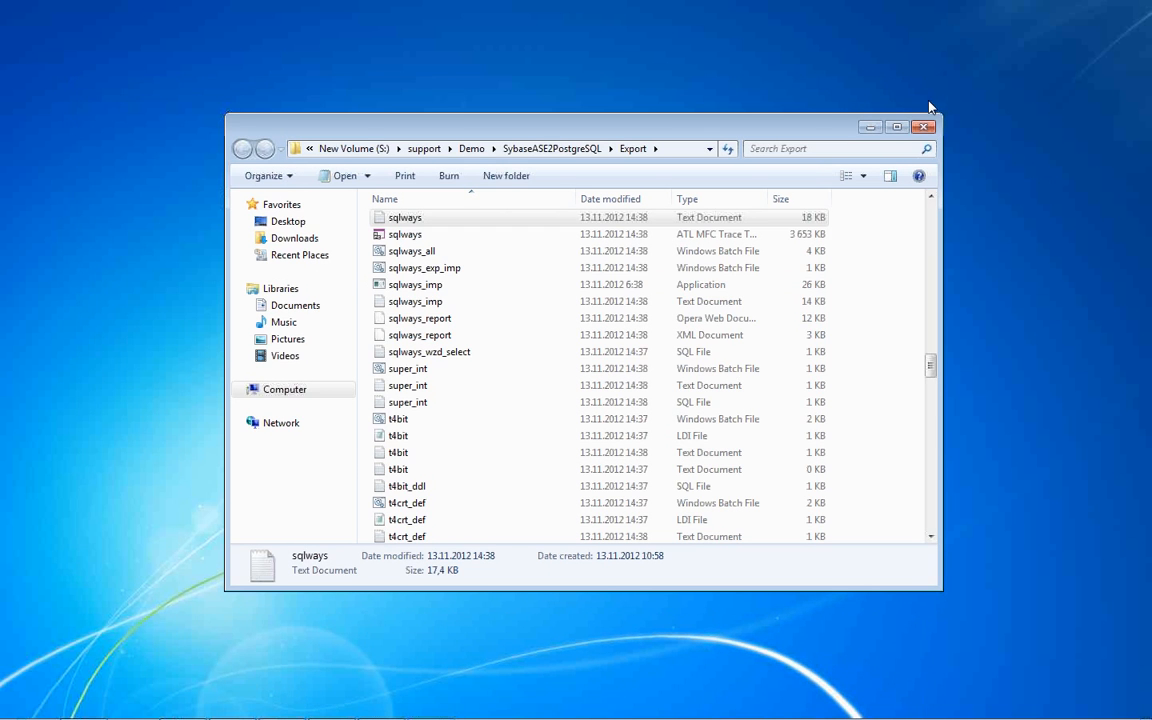
# Open the sqlways_imp text log, read the import messages through to the last trigger, and close it.
pyautogui.doubleClick(402, 304)
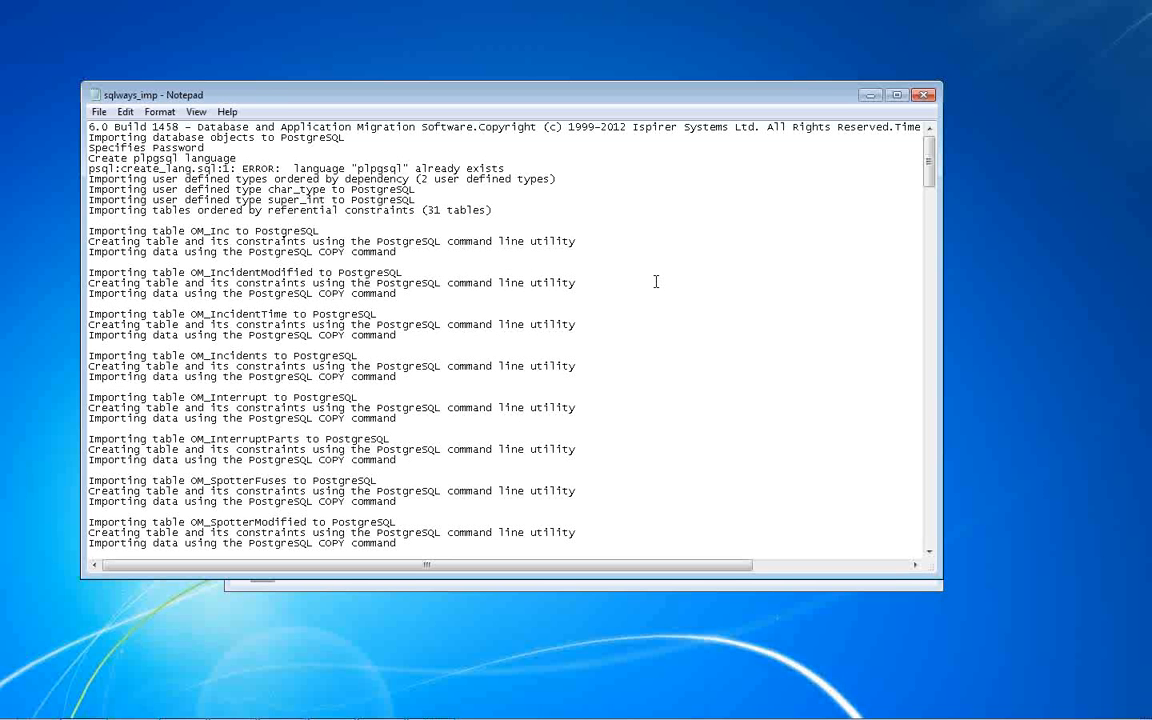
pyautogui.click(646, 296)
pyautogui.scroll(-20, 645, 299)
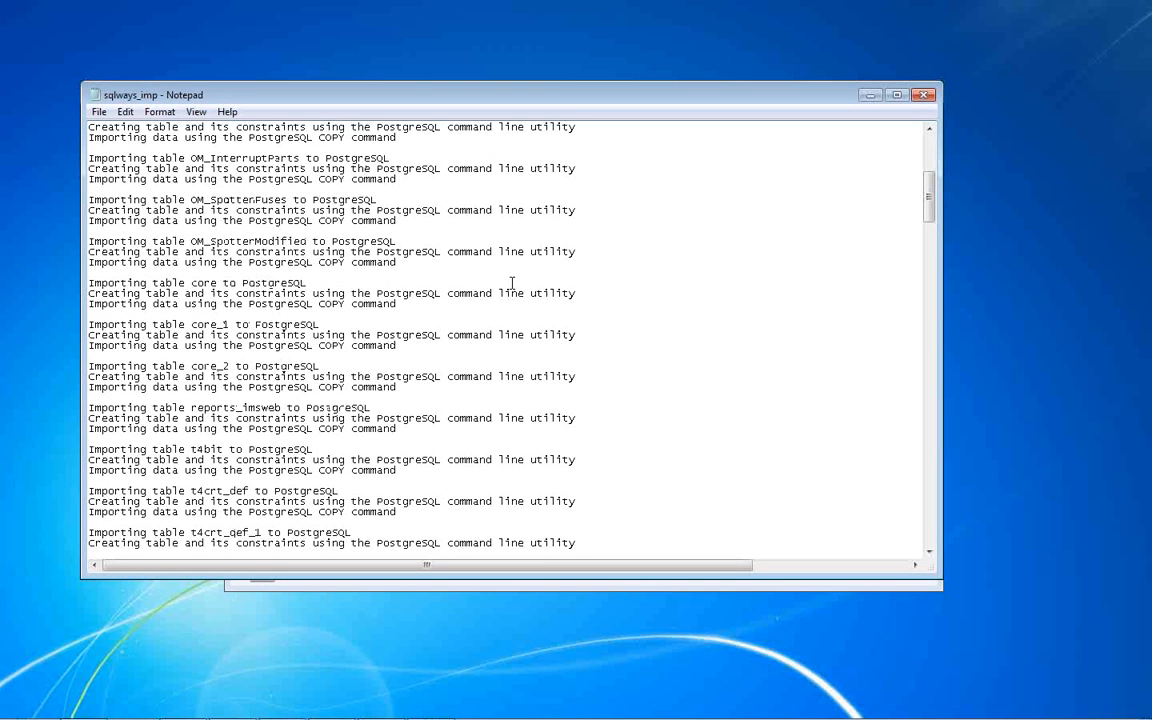
pyautogui.scroll(-16, 597, 468)
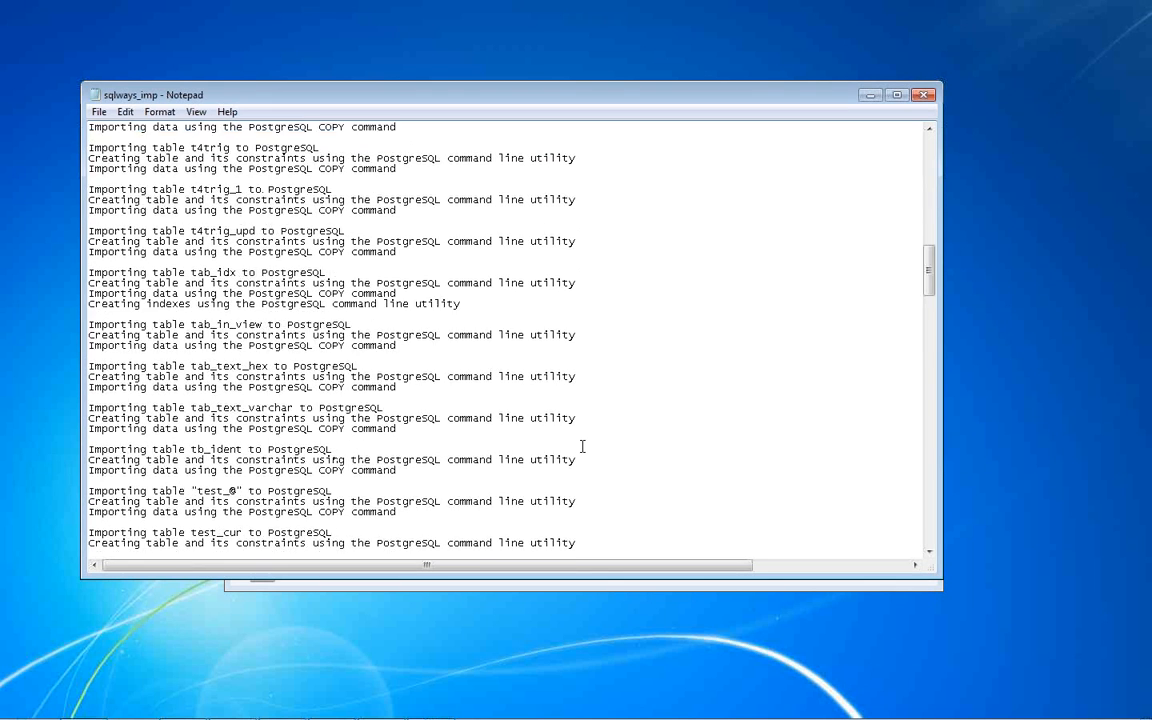
pyautogui.scroll(-20, 582, 446)
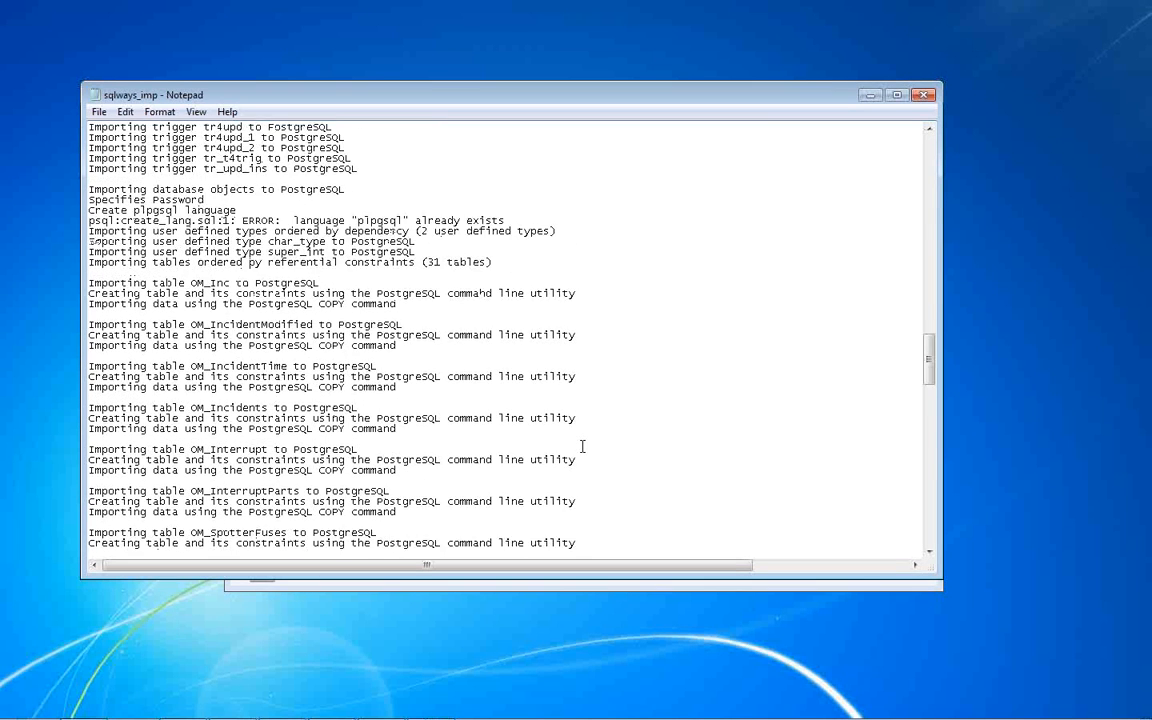
pyautogui.scroll(-15, 582, 446)
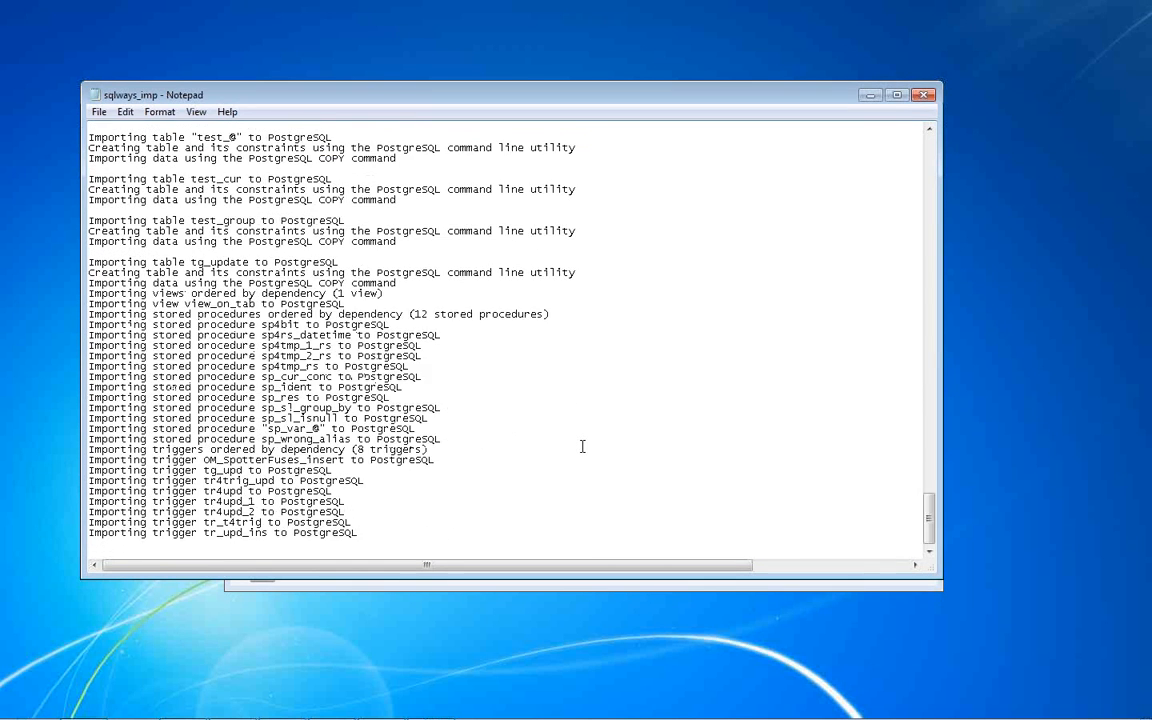
pyautogui.click(926, 95)
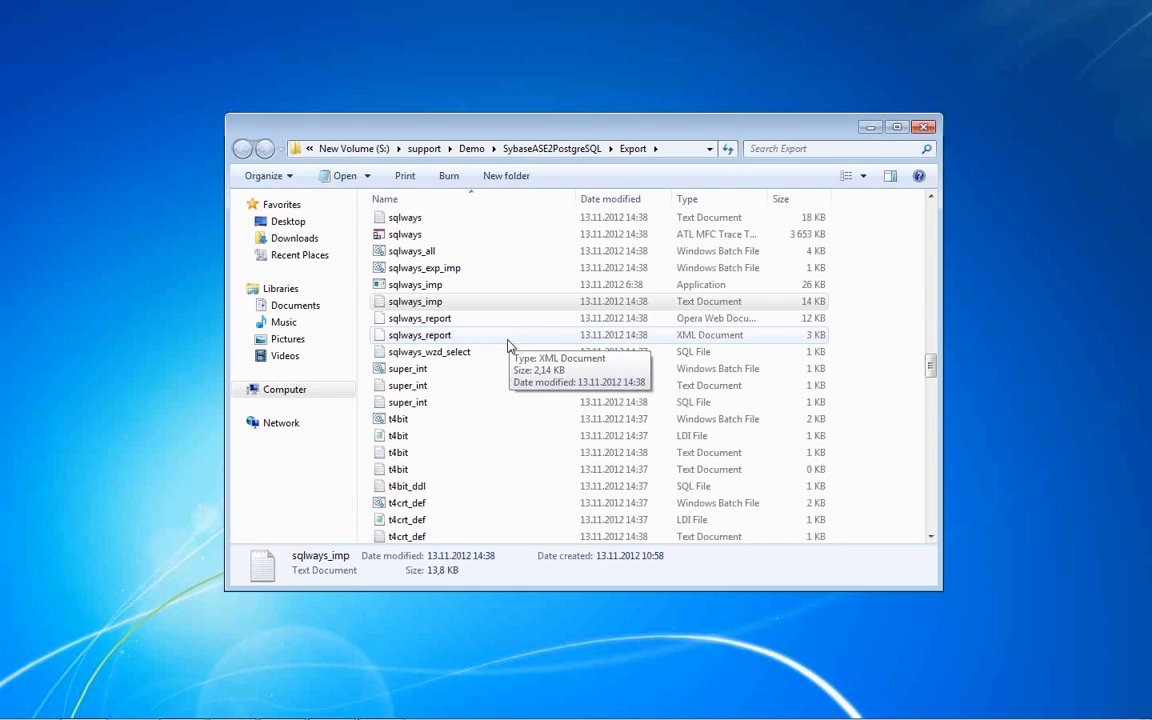
# Open the sqlways_report web document and examine the Table Export and Conversion Summary, highlighting its heading.
pyautogui.doubleClick(474, 322)
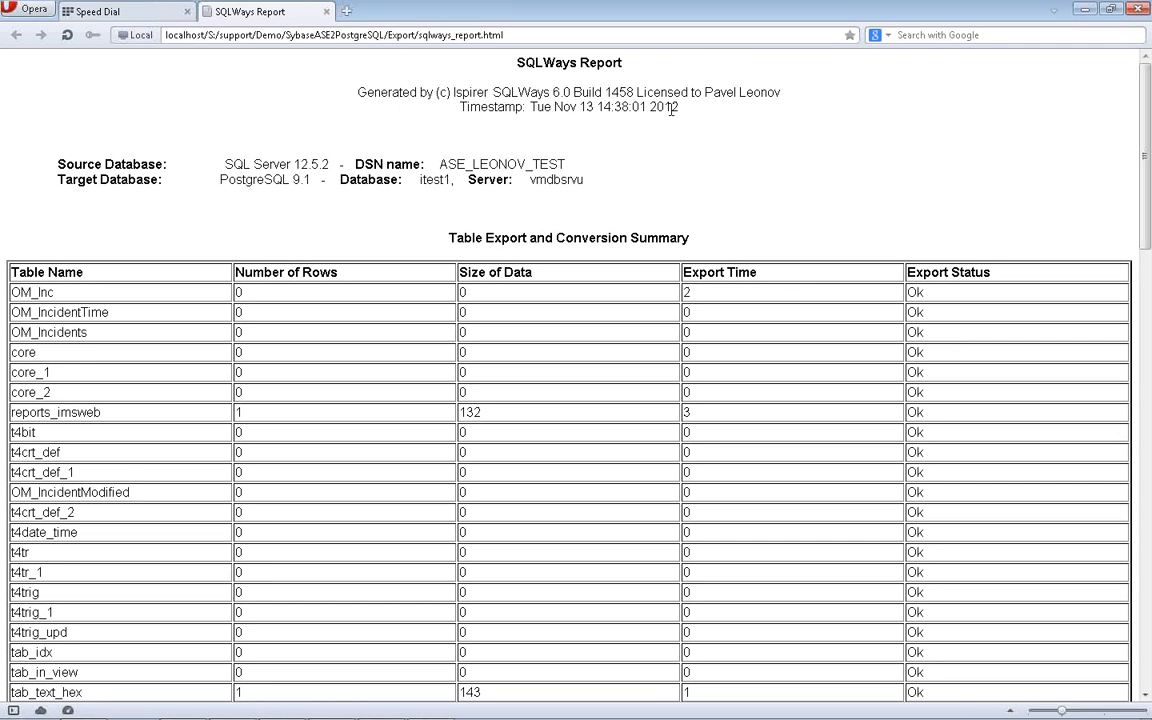
pyautogui.scroll(-4, 640, 300)
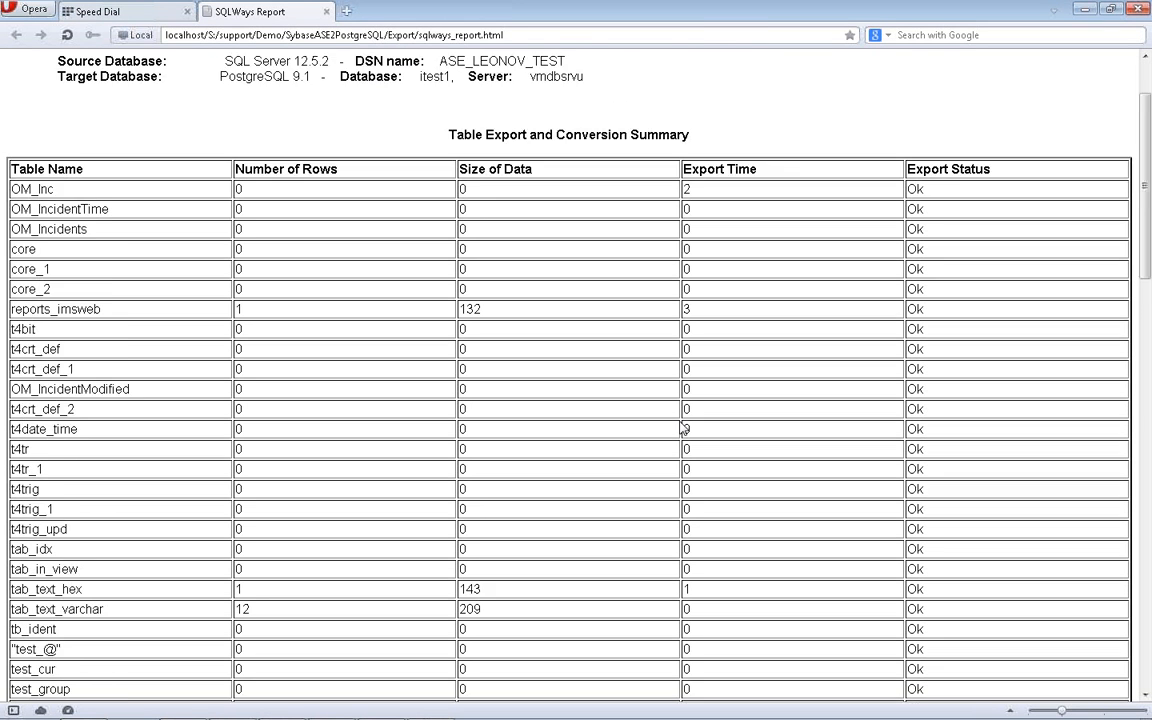
pyautogui.scroll(4, 404, 213)
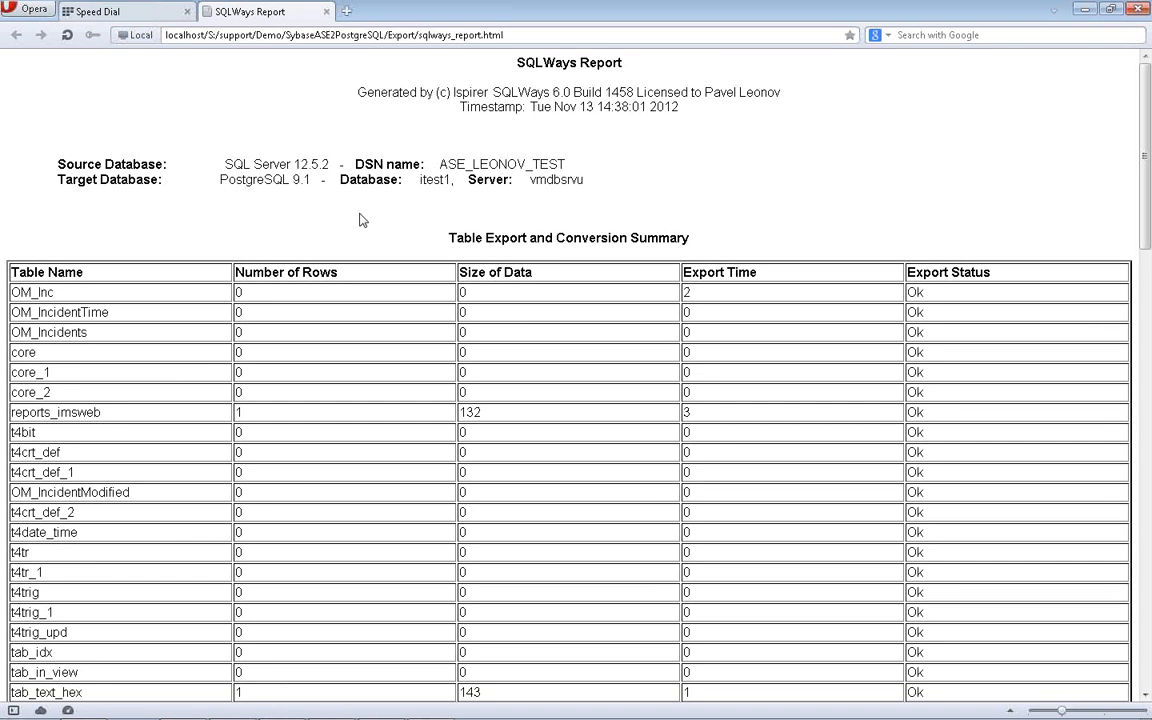
pyautogui.moveTo(445, 238); pyautogui.dragTo(802, 234)
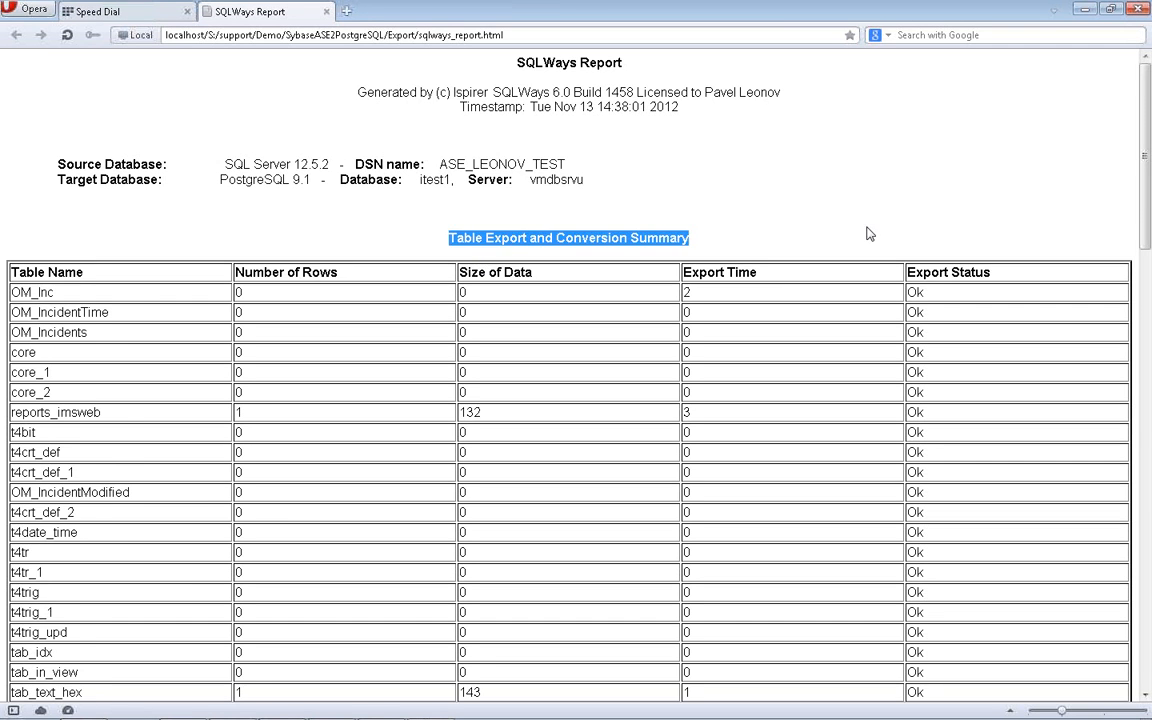
pyautogui.scroll(-4, 864, 242)
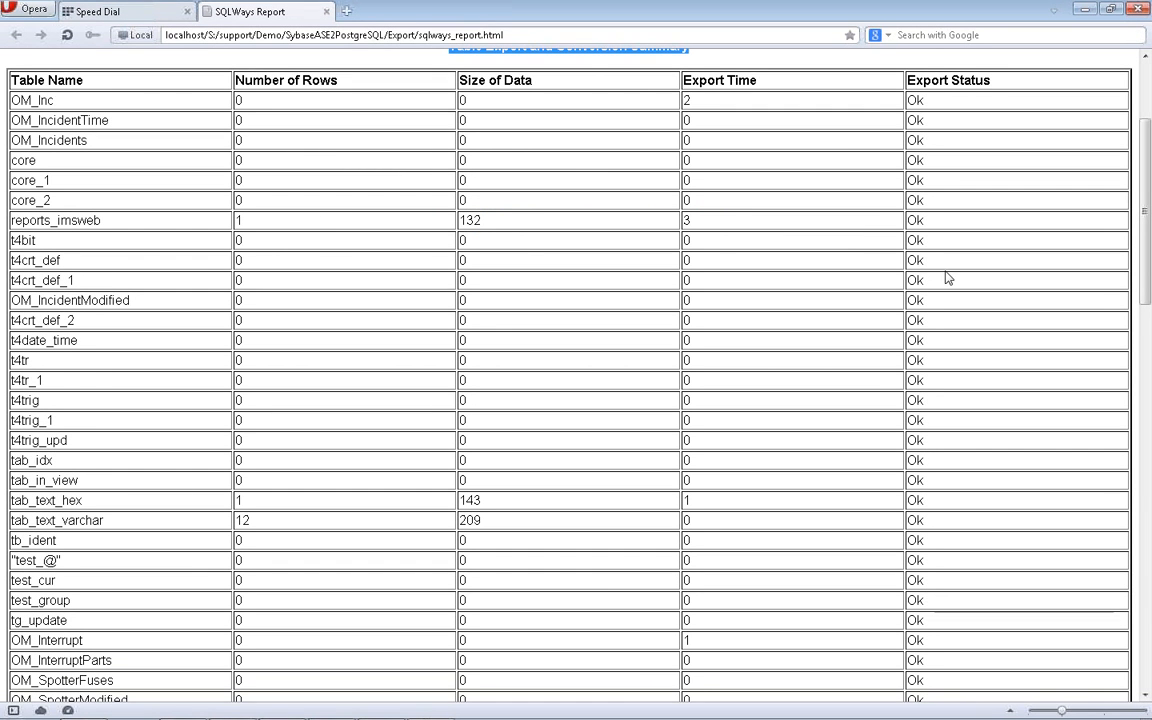
pyautogui.scroll(-8, 947, 279)
pyautogui.scroll(12, 553, 275)
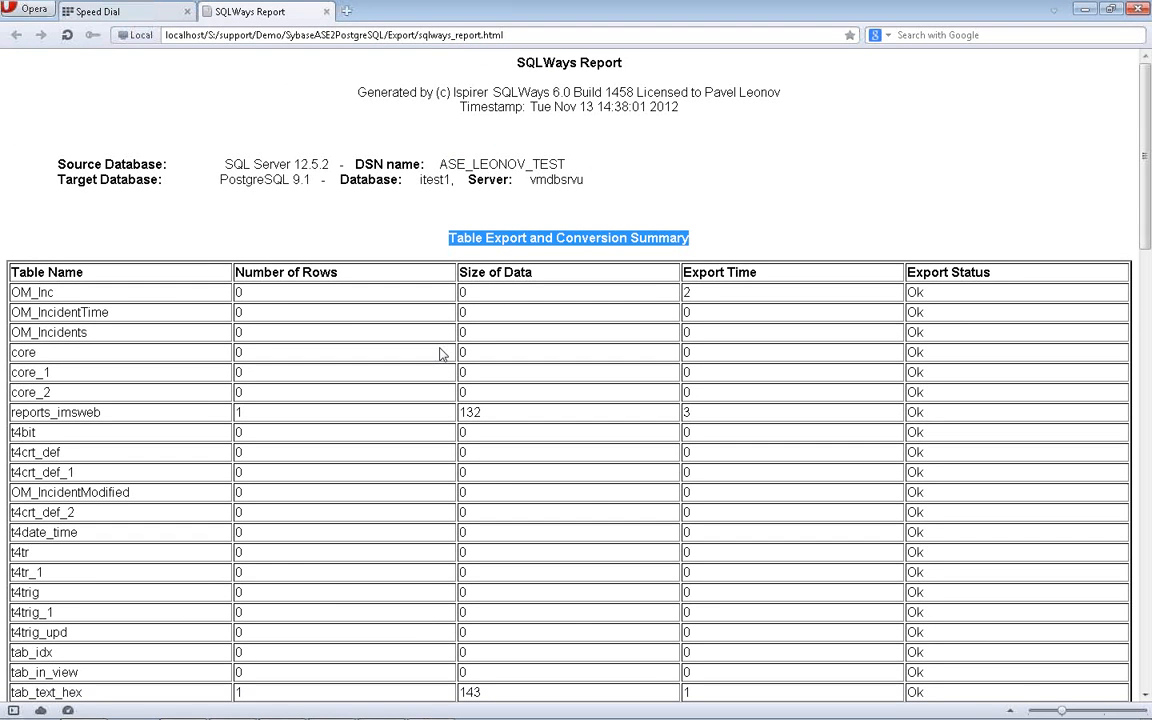
# Examine the report's view, stored procedure, trigger, user defined type and application modification sections, and close the report.
pyautogui.scroll(-6, 440, 353)
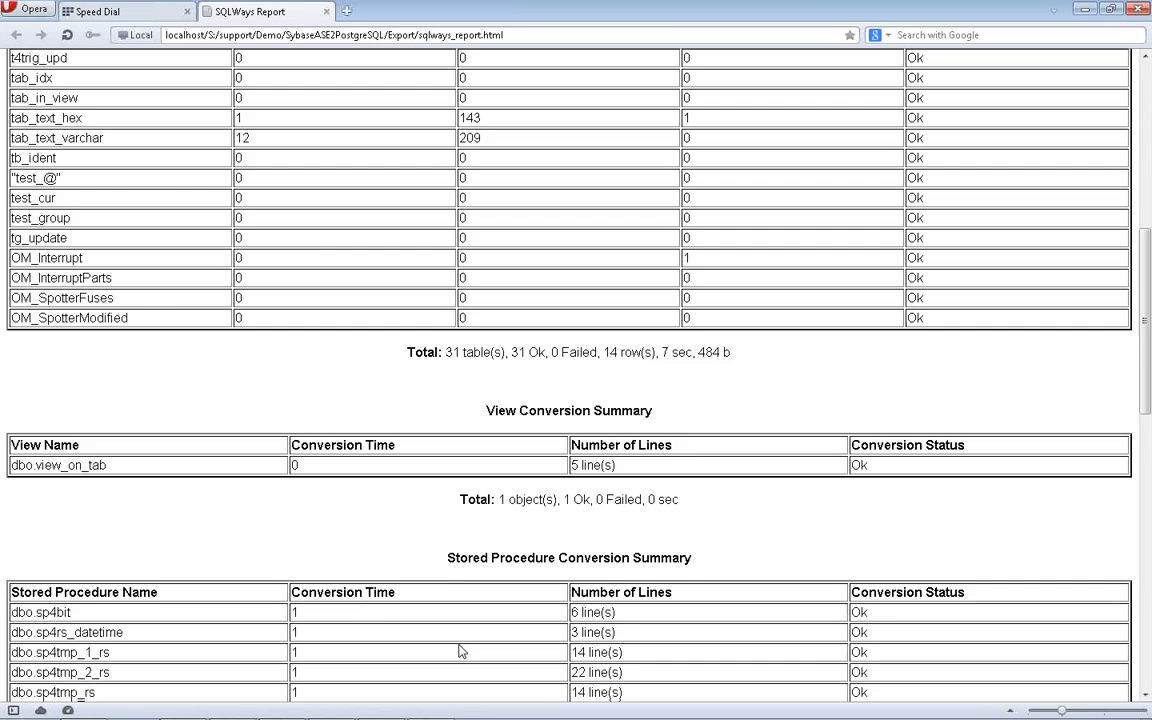
pyautogui.scroll(-3, 720, 545)
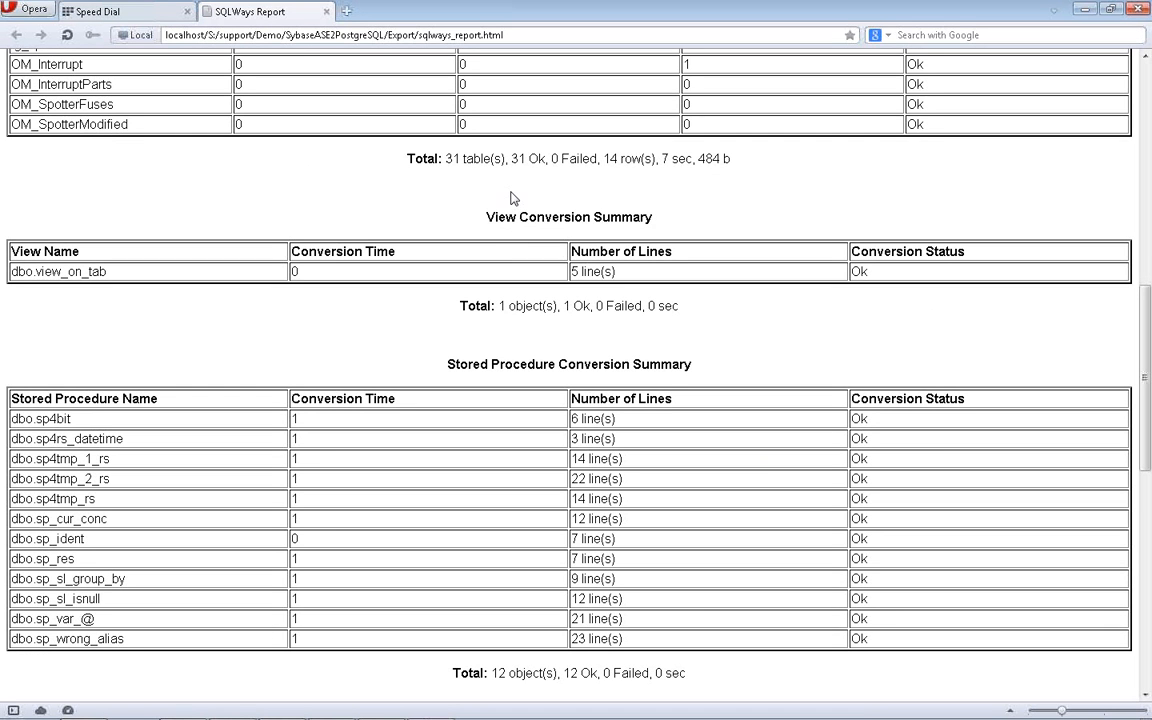
pyautogui.scroll(-8, 550, 335)
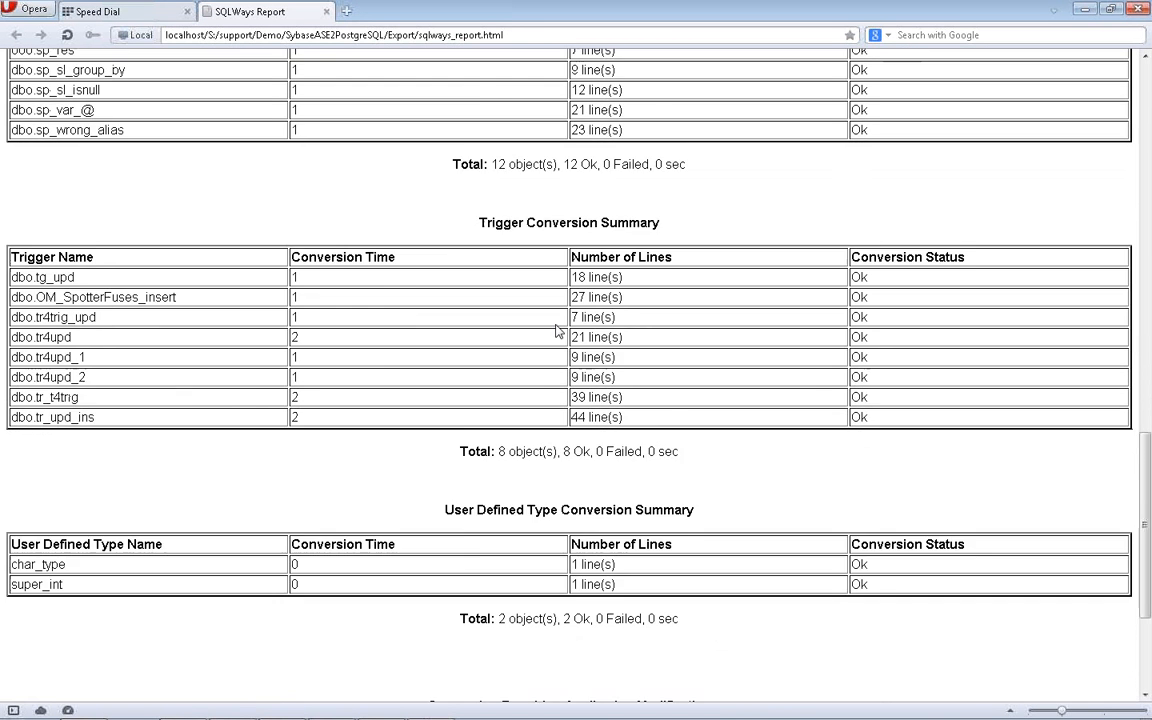
pyautogui.scroll(-1, 557, 331)
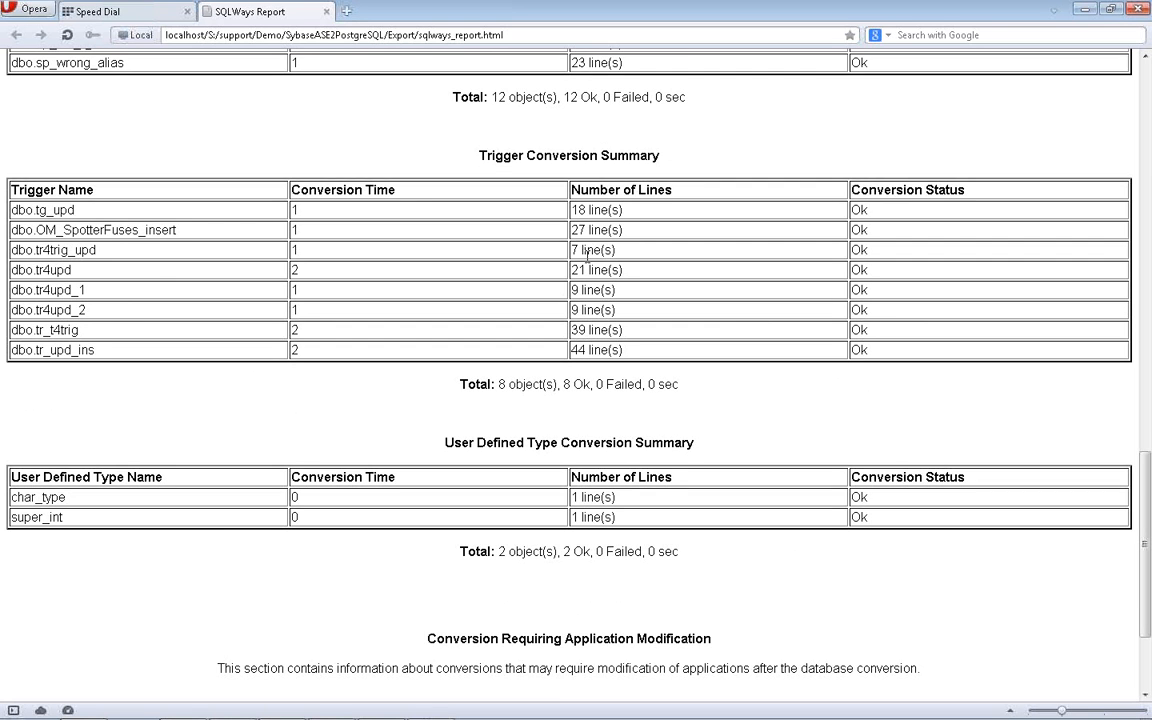
pyautogui.scroll(-3, 587, 260)
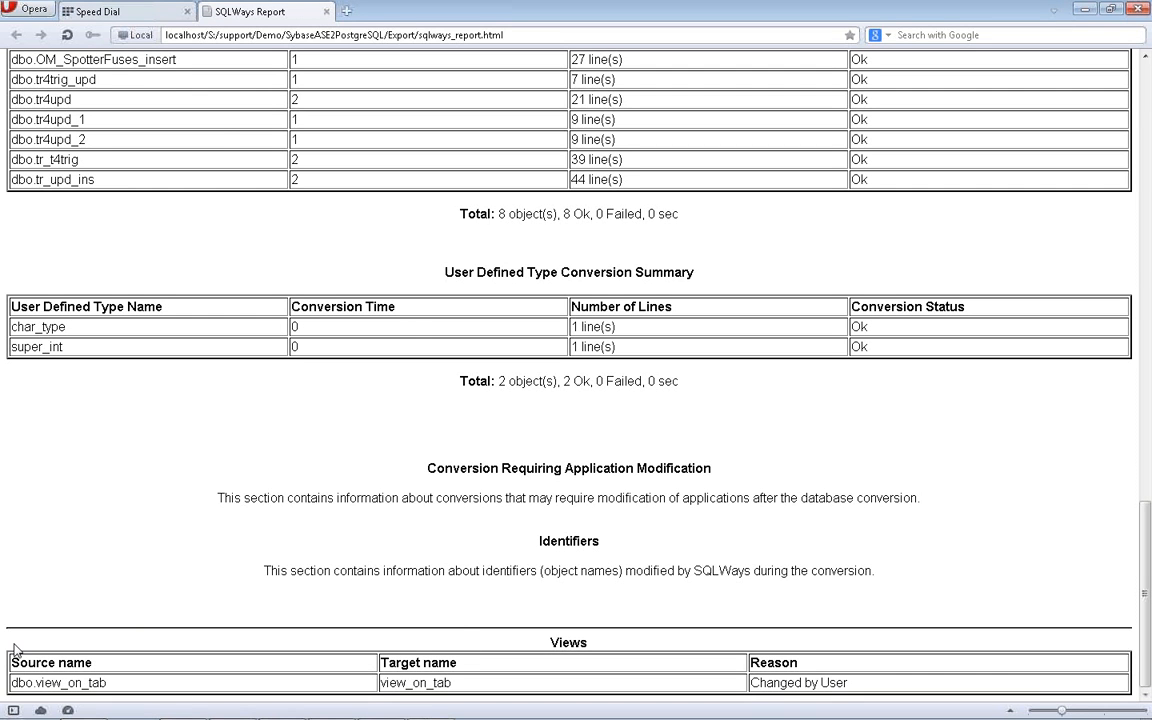
pyautogui.click(1141, 9)
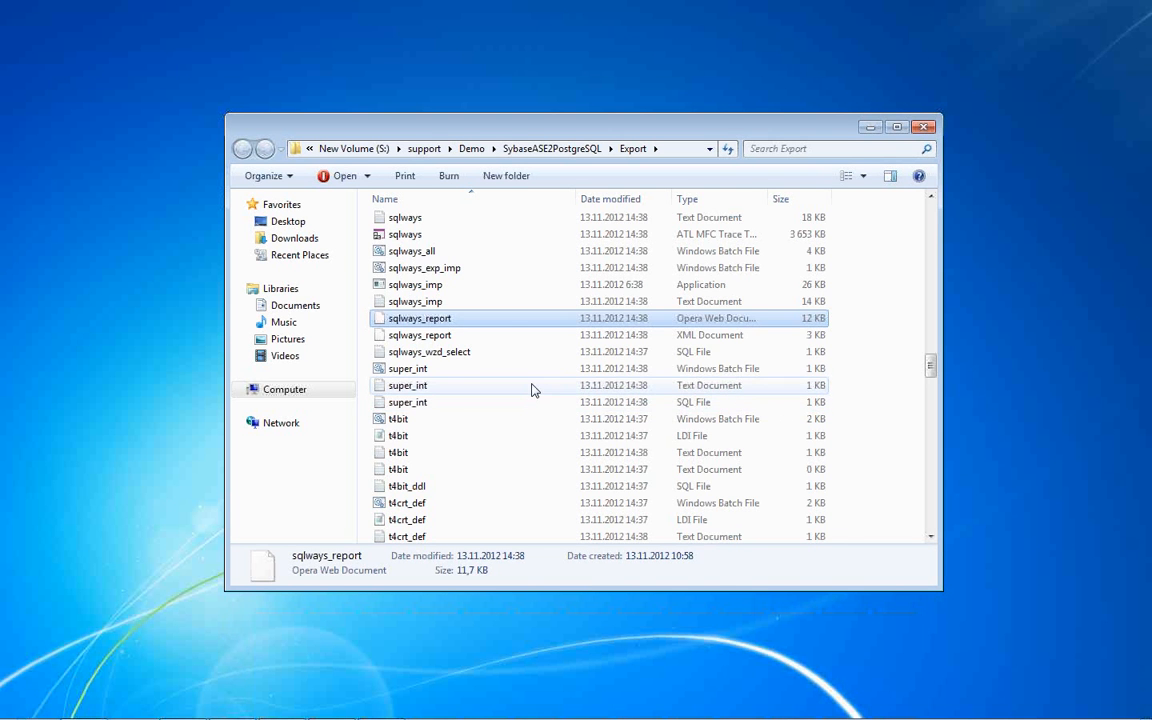
# Open the char_type batch file for editing, highlight its psql.exe command with char_type.sql and char_type.log, and close it.
pyautogui.scroll(15, 505, 357)
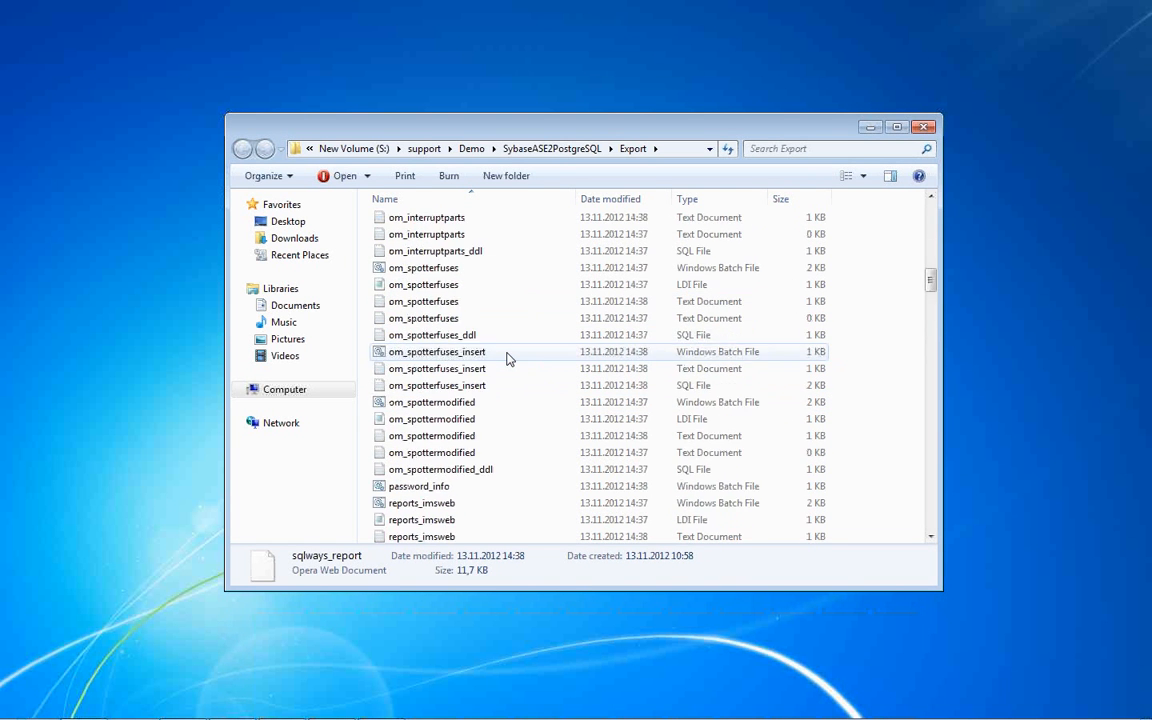
pyautogui.scroll(10, 505, 357)
pyautogui.rightClick(412, 243)
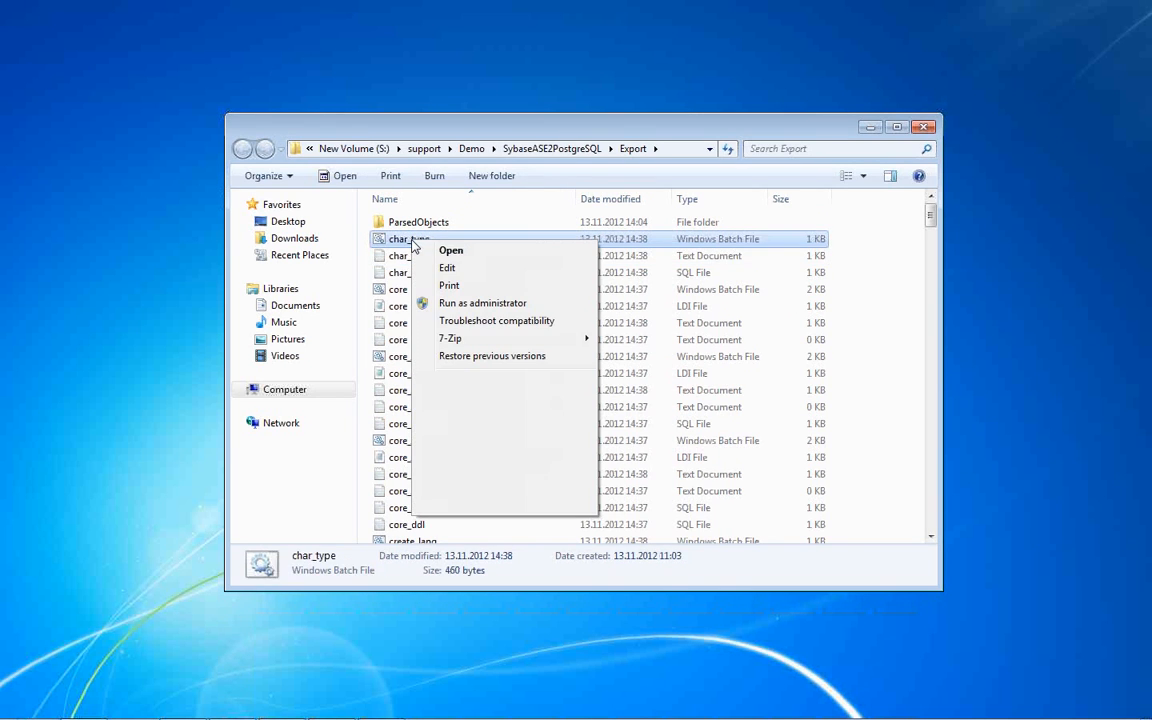
pyautogui.click(446, 268)
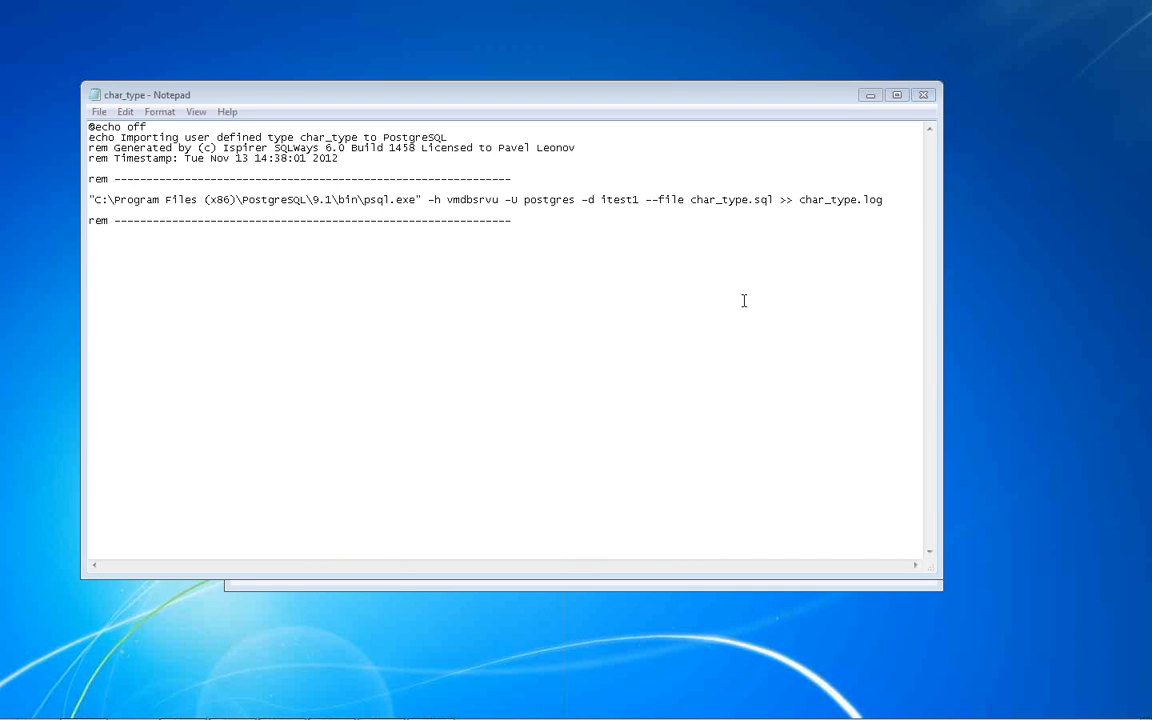
pyautogui.moveTo(89, 199); pyautogui.dragTo(937, 203)
pyautogui.click(396, 196)
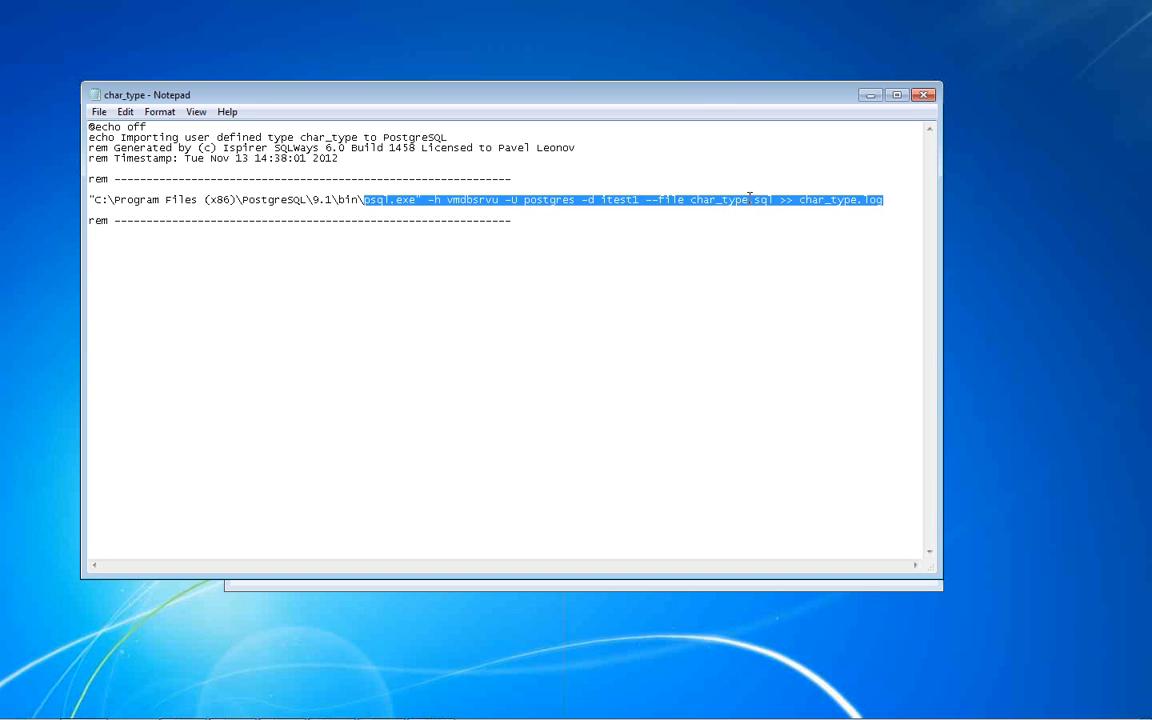
pyautogui.click(670, 199)
pyautogui.moveTo(690, 199); pyautogui.dragTo(773, 196)
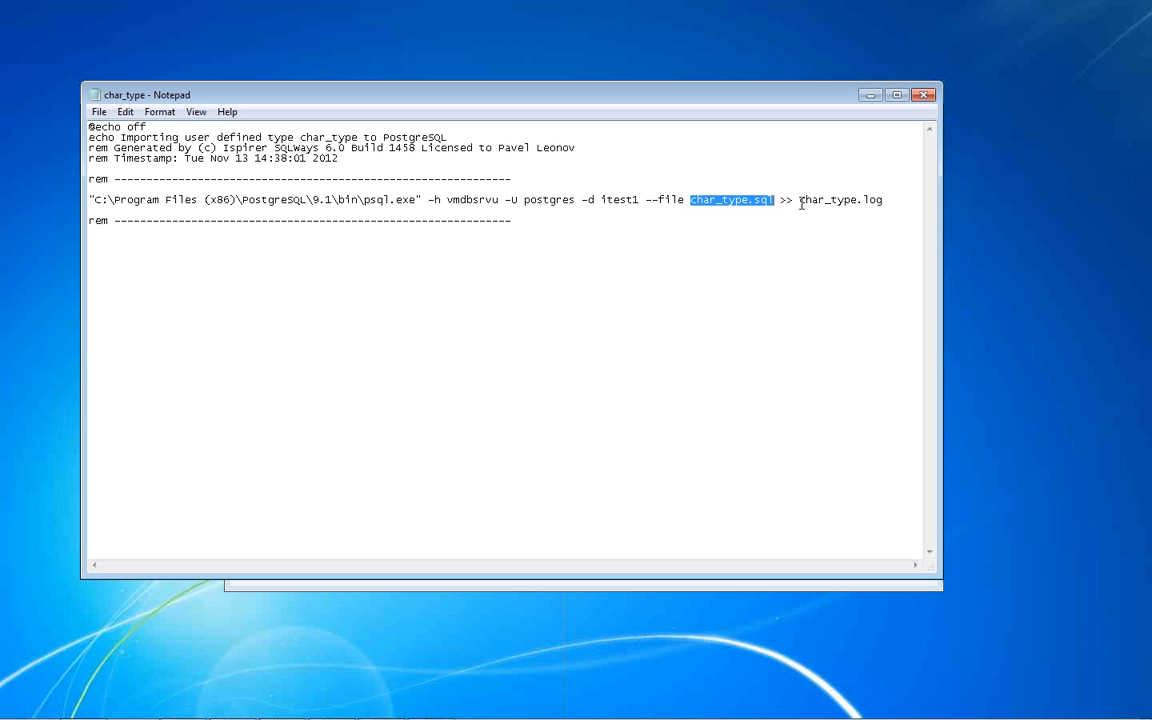
pyautogui.moveTo(798, 200); pyautogui.dragTo(892, 199)
pyautogui.click(925, 94)
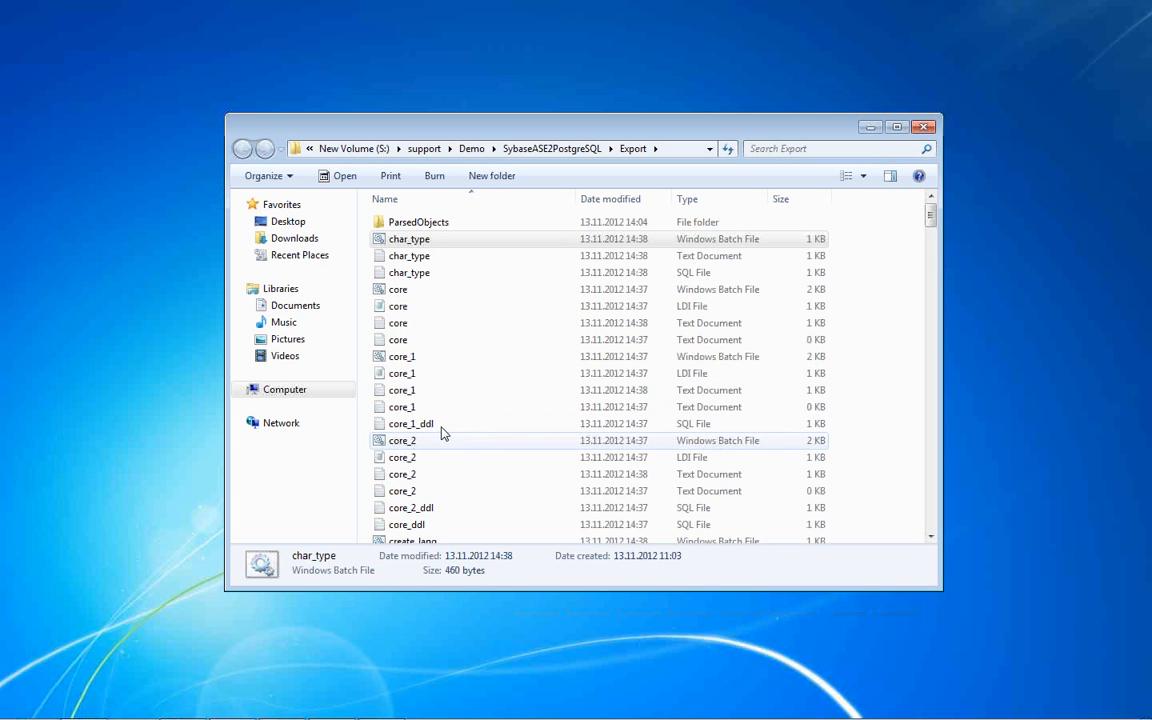
# Open the core_1 batch file for editing, highlight the import_data command and its core_1.ldi file, and close it.
pyautogui.rightClick(412, 358)
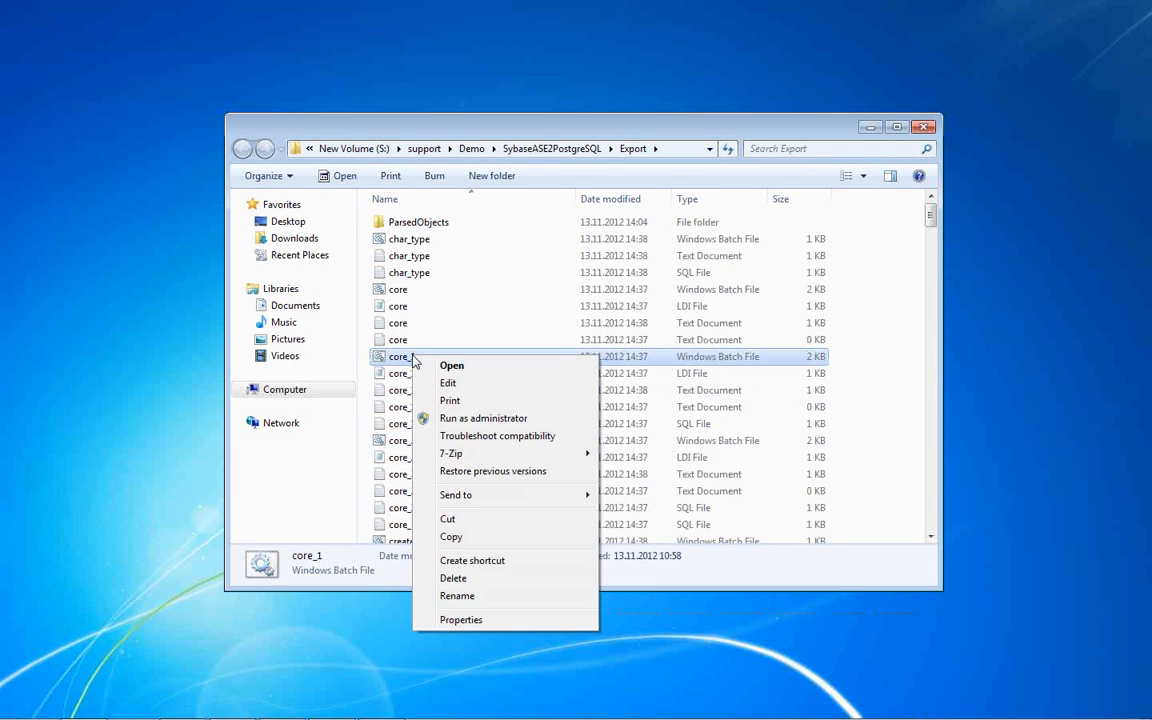
pyautogui.click(478, 383)
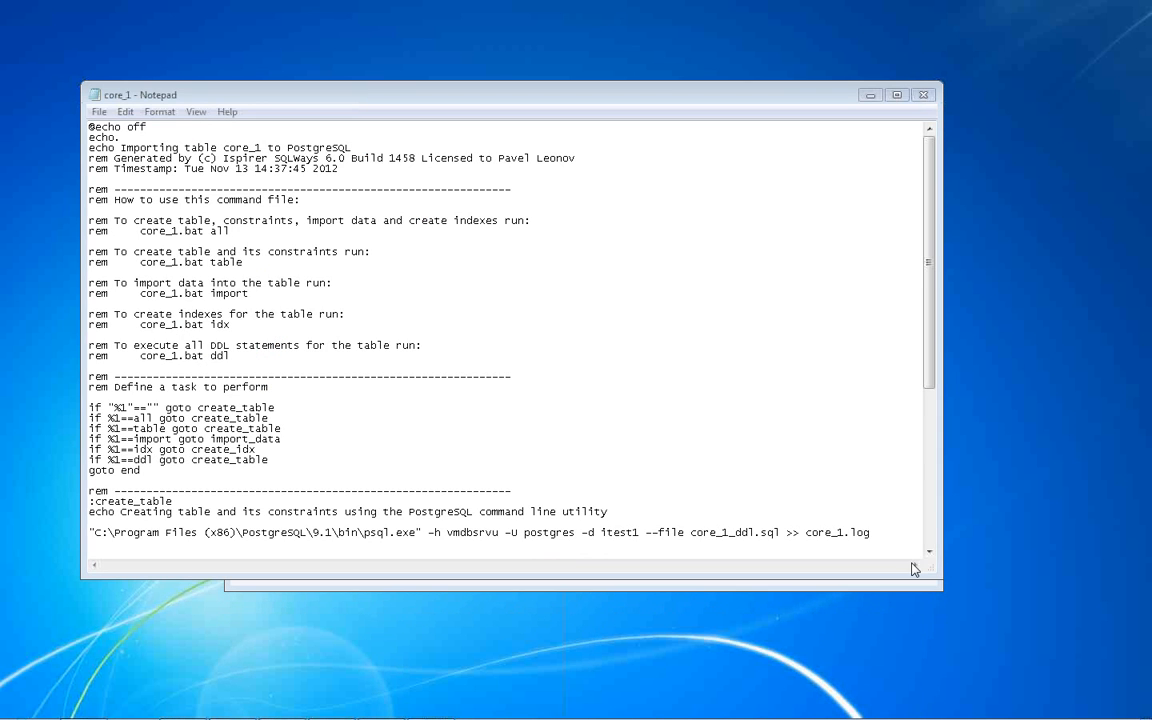
pyautogui.click(862, 533)
pyautogui.scroll(-7, 755, 493)
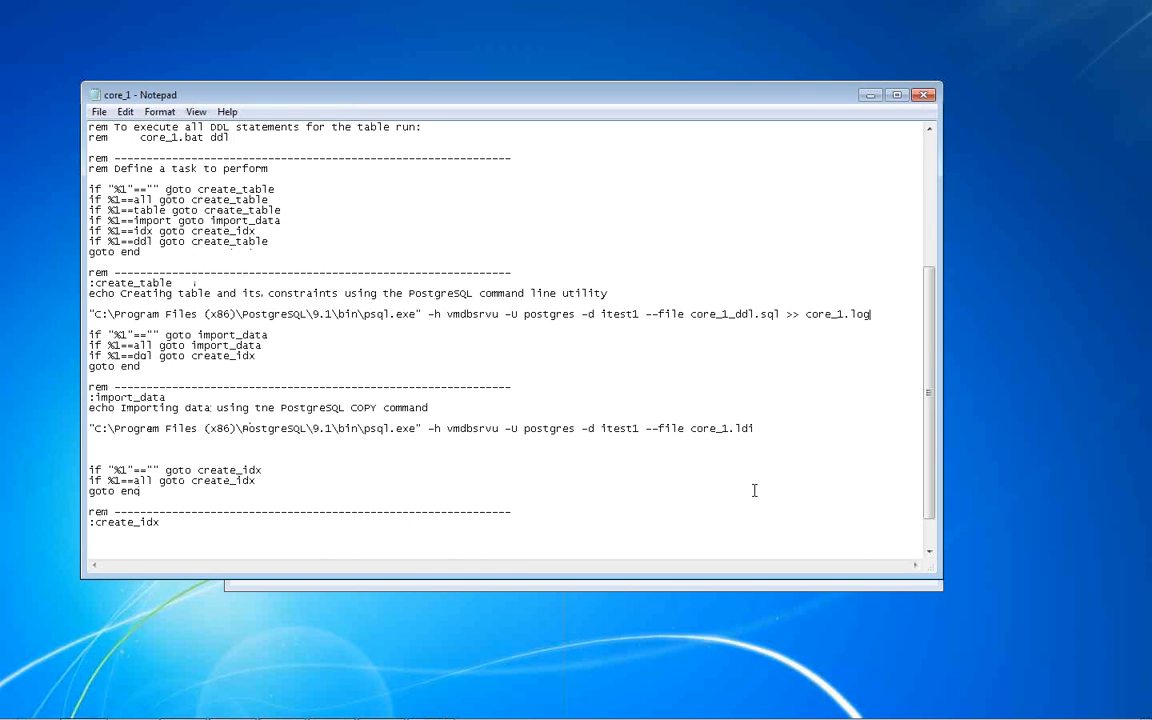
pyautogui.moveTo(755, 428); pyautogui.dragTo(90, 428)
pyautogui.click(90, 428)
pyautogui.click(762, 429)
pyautogui.moveTo(762, 429); pyautogui.dragTo(694, 425)
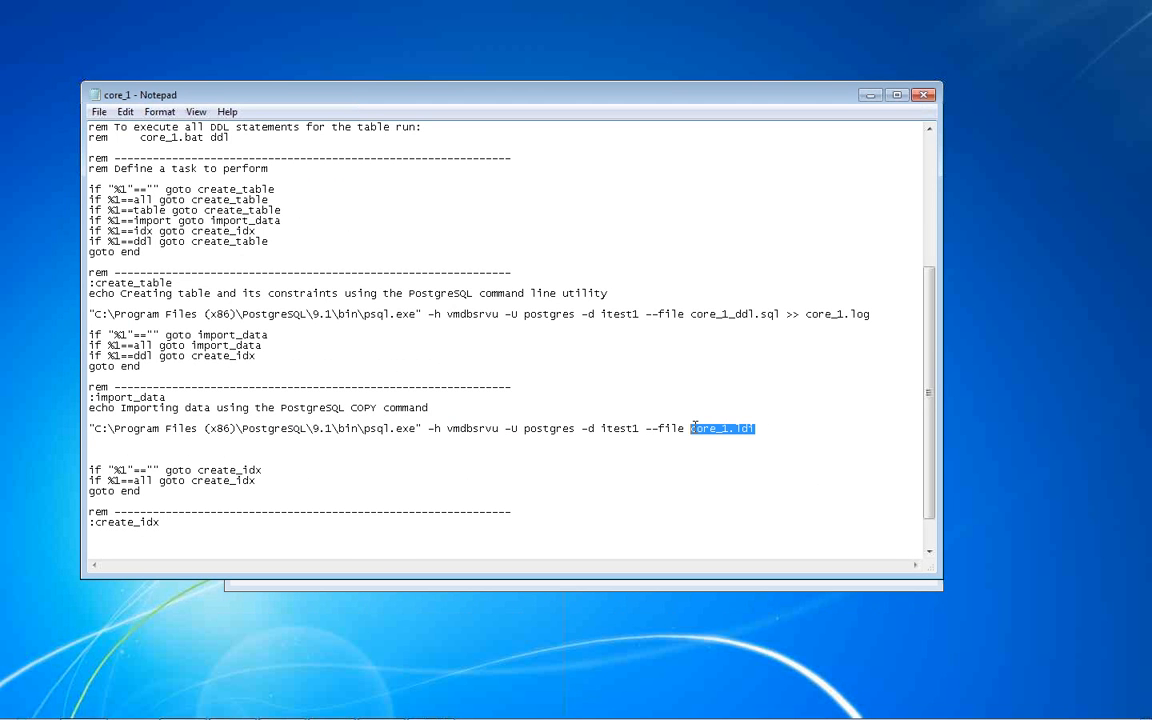
pyautogui.click(924, 94)
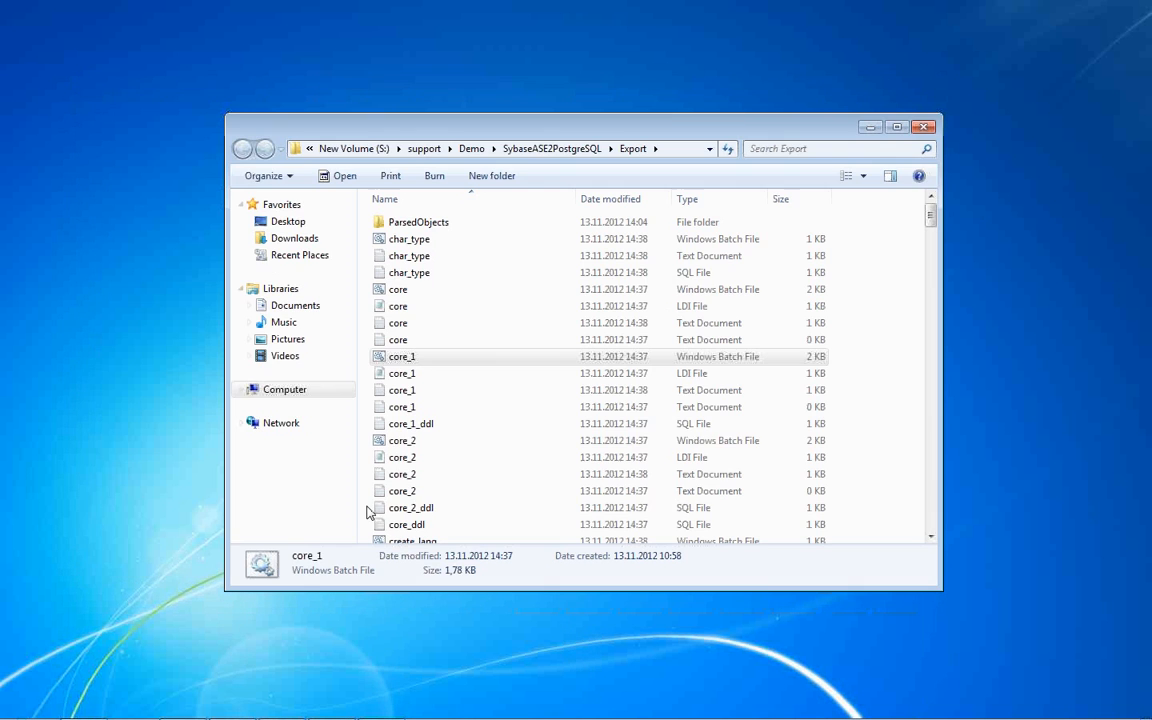
# Open the core_1 LDI file, highlight the start of its COPY command, and close the file.
pyautogui.doubleClick(410, 373)
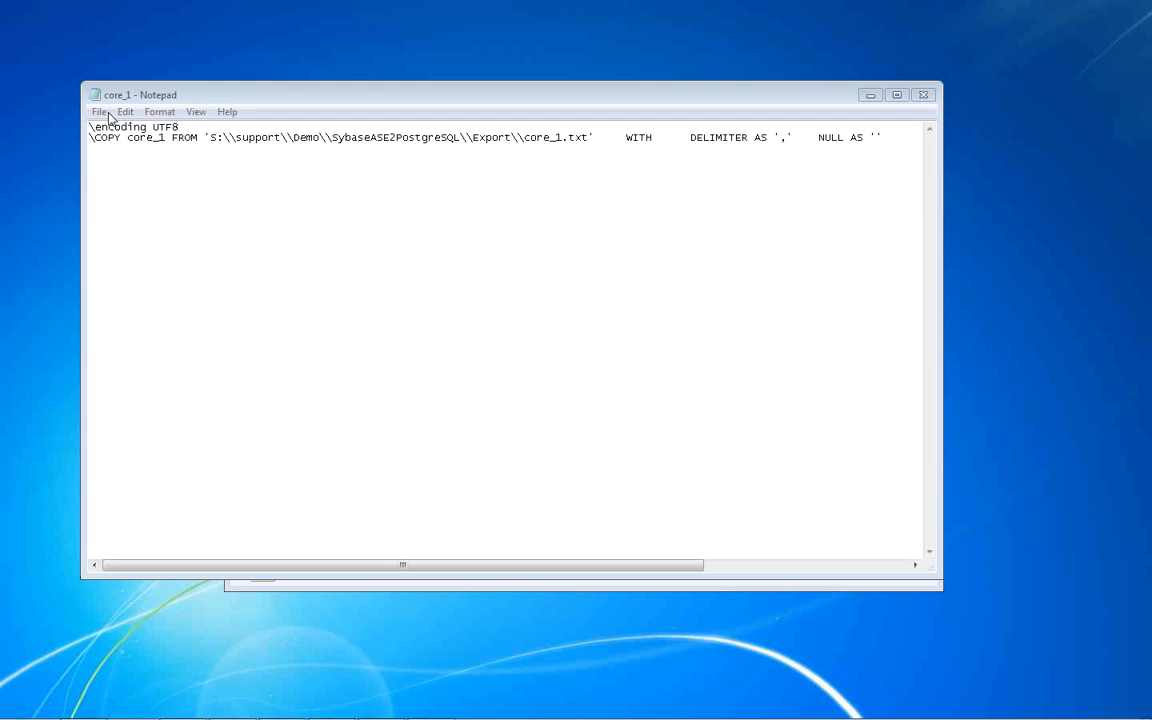
pyautogui.moveTo(95, 138); pyautogui.dragTo(125, 138)
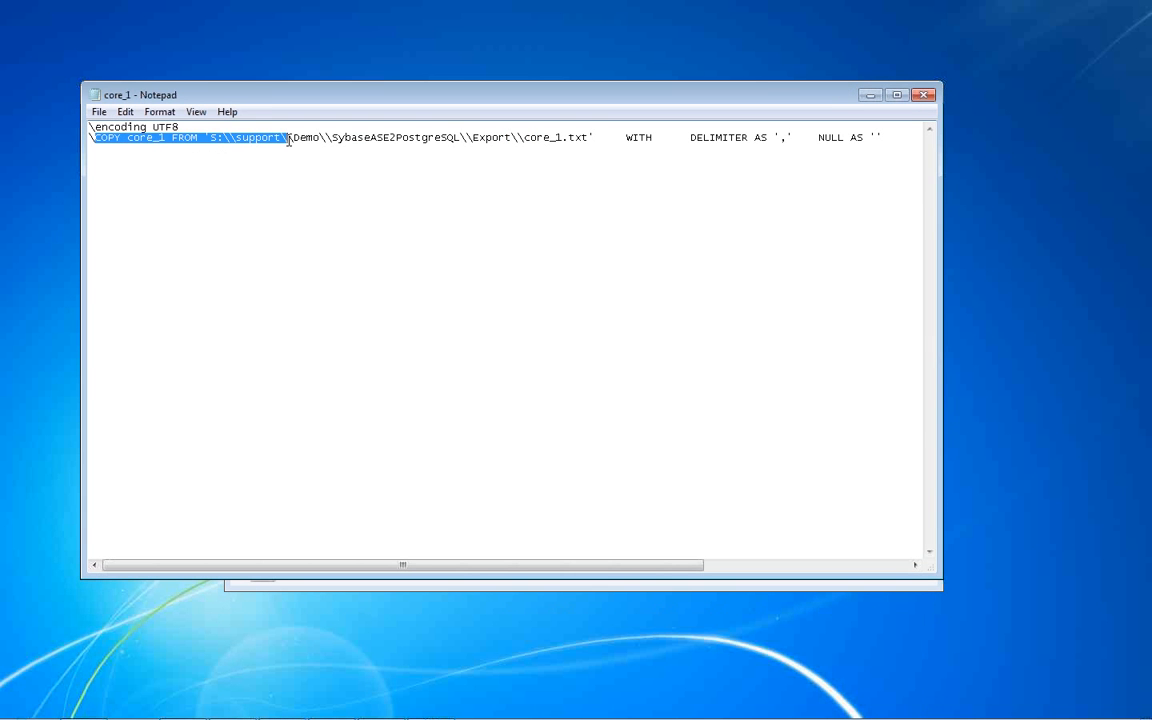
pyautogui.click(922, 95)
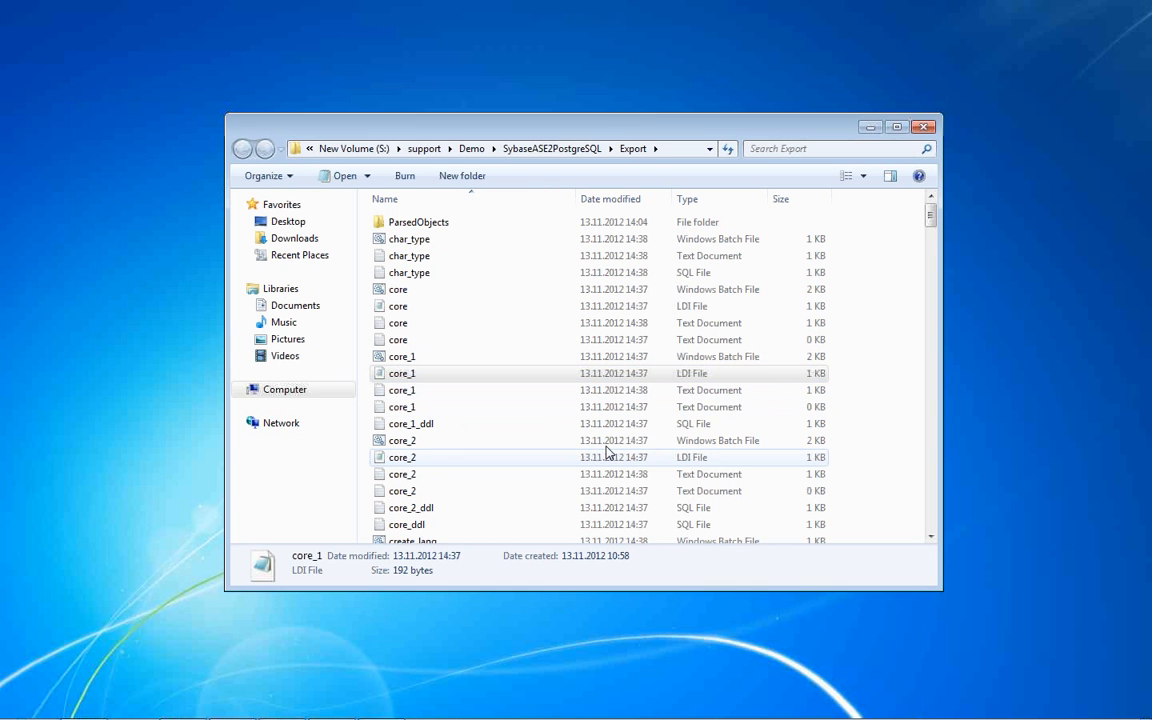
# Reopen the core_1 LDI file for editing, highlight its encoding UTF8 line, and close the file.
pyautogui.rightClick(405, 375)
pyautogui.click(456, 403)
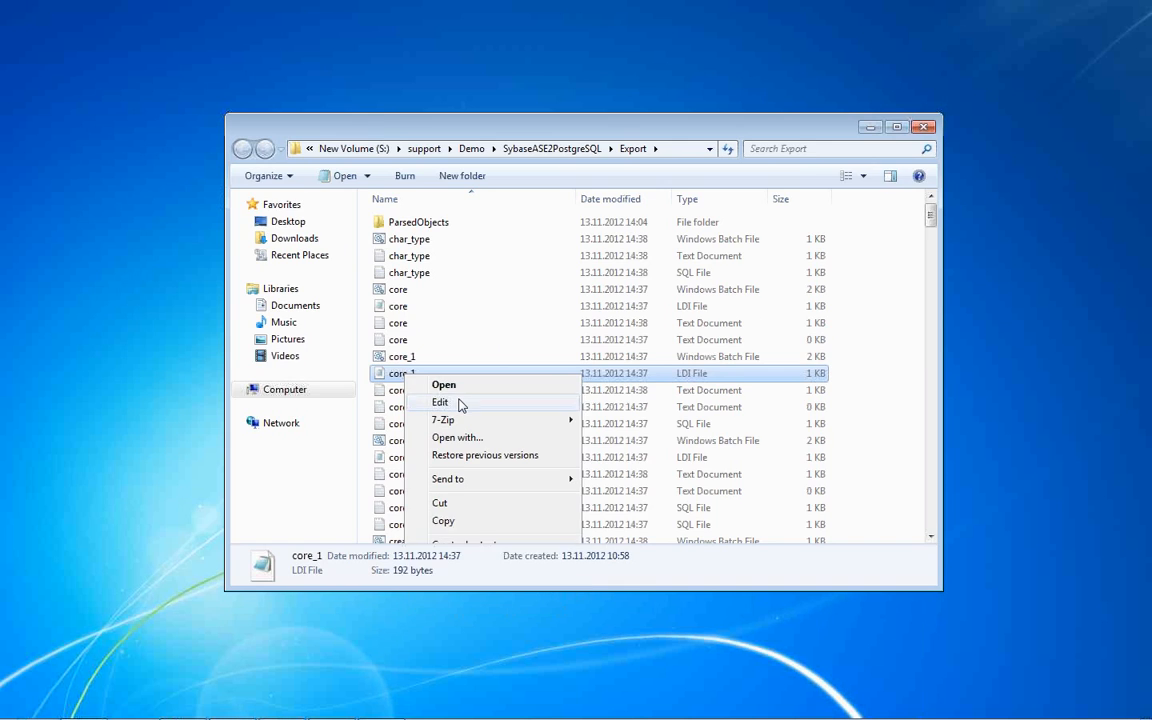
pyautogui.moveTo(180, 127); pyautogui.dragTo(94, 127)
pyautogui.click(125, 165)
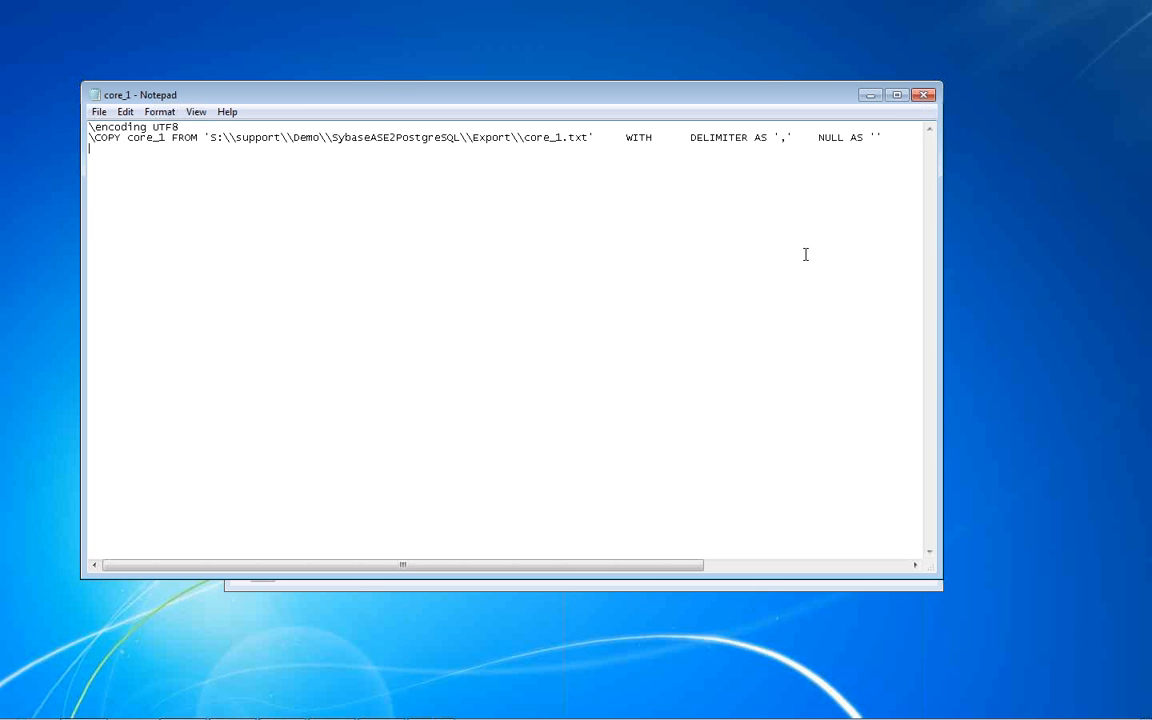
pyautogui.click(924, 96)
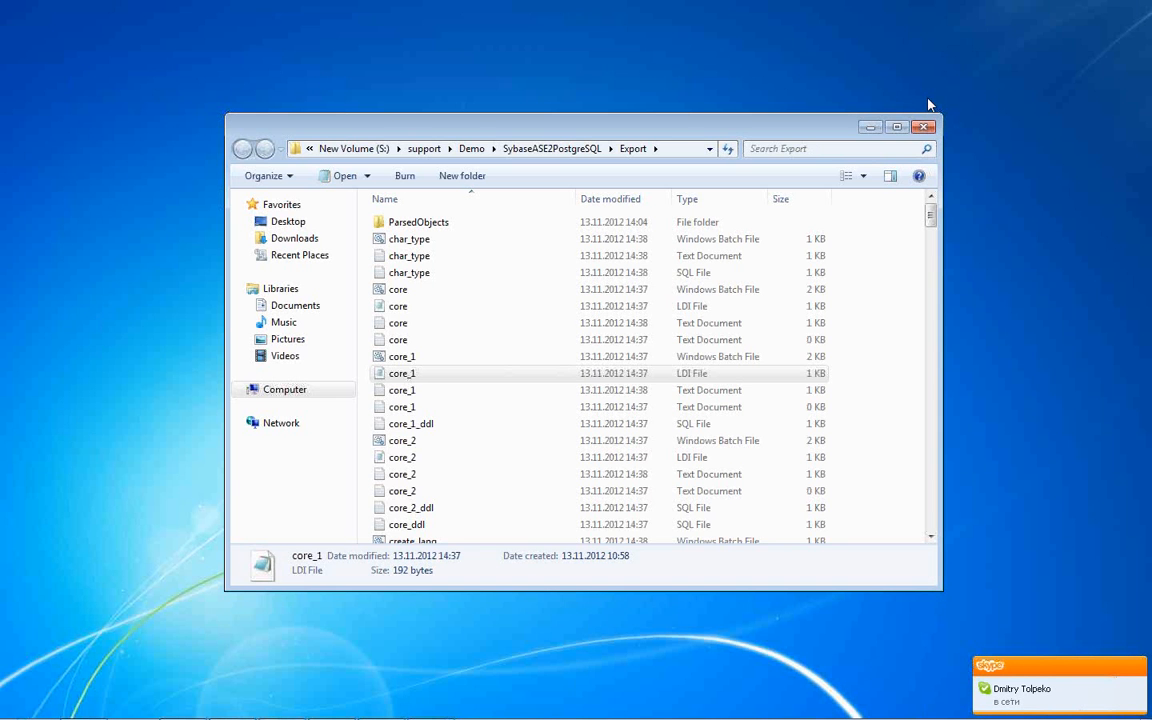
pyautogui.click(324, 396)
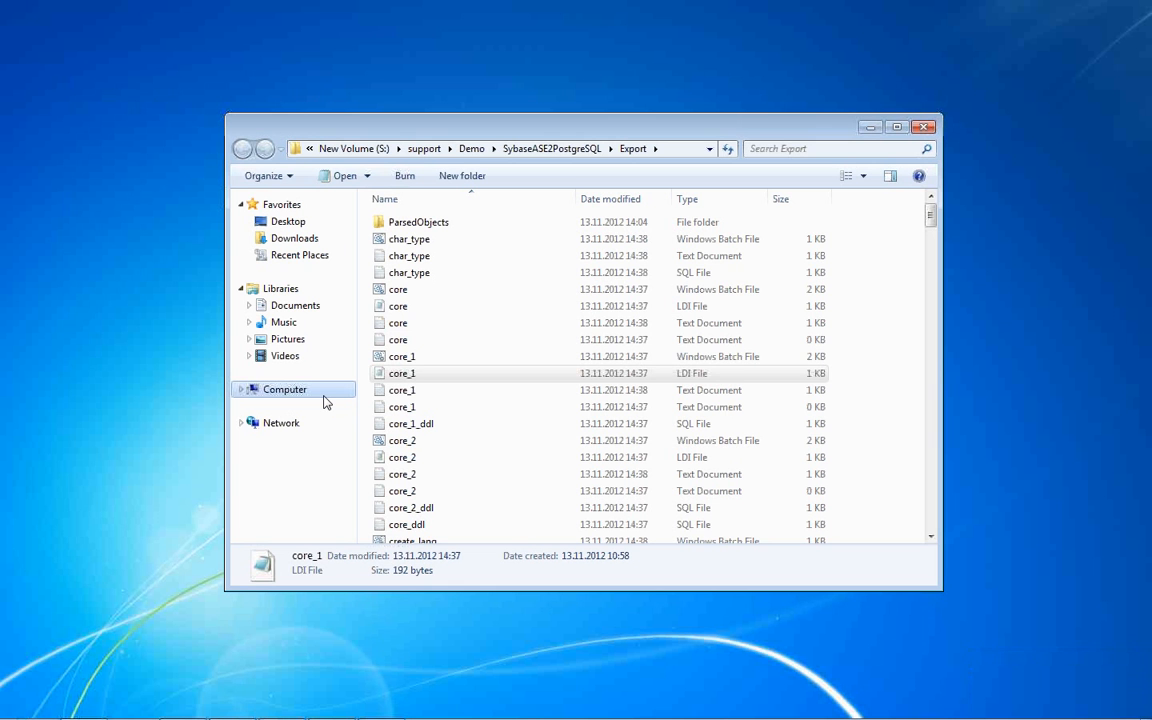
pyautogui.click(401, 373)
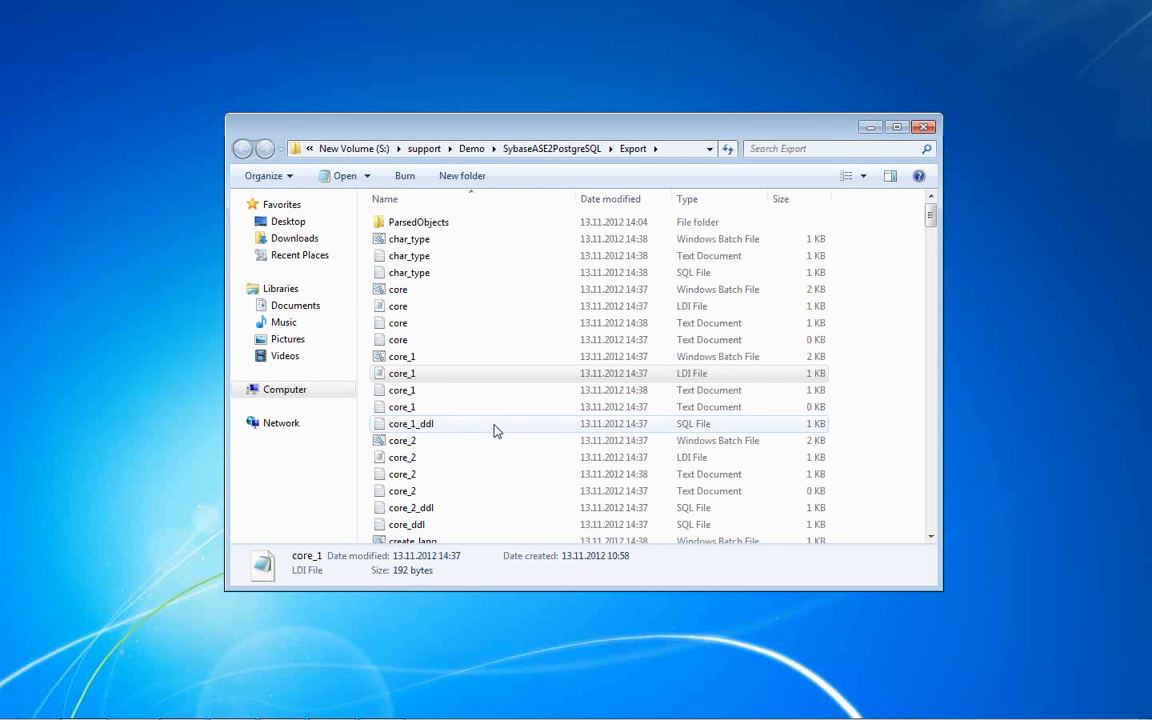
# Open the sqlways_all batch file from the Export folder for editing and maximize its window.
pyautogui.moveTo(930, 215); pyautogui.dragTo(937, 369)
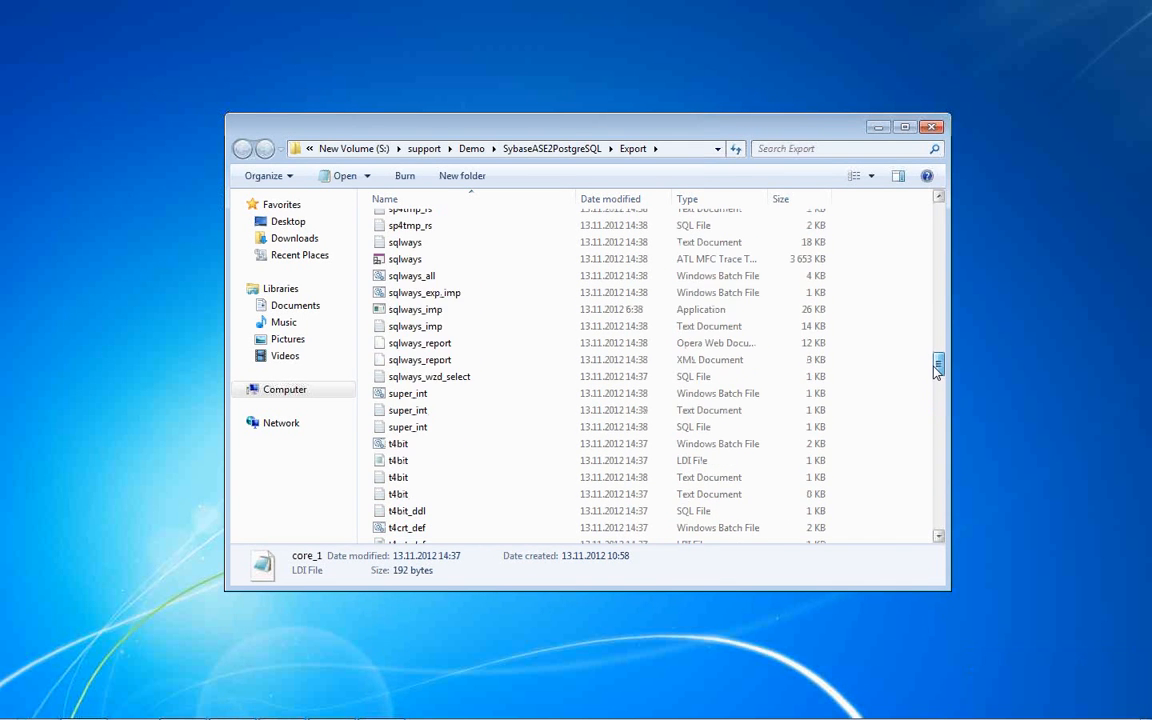
pyautogui.click(416, 279)
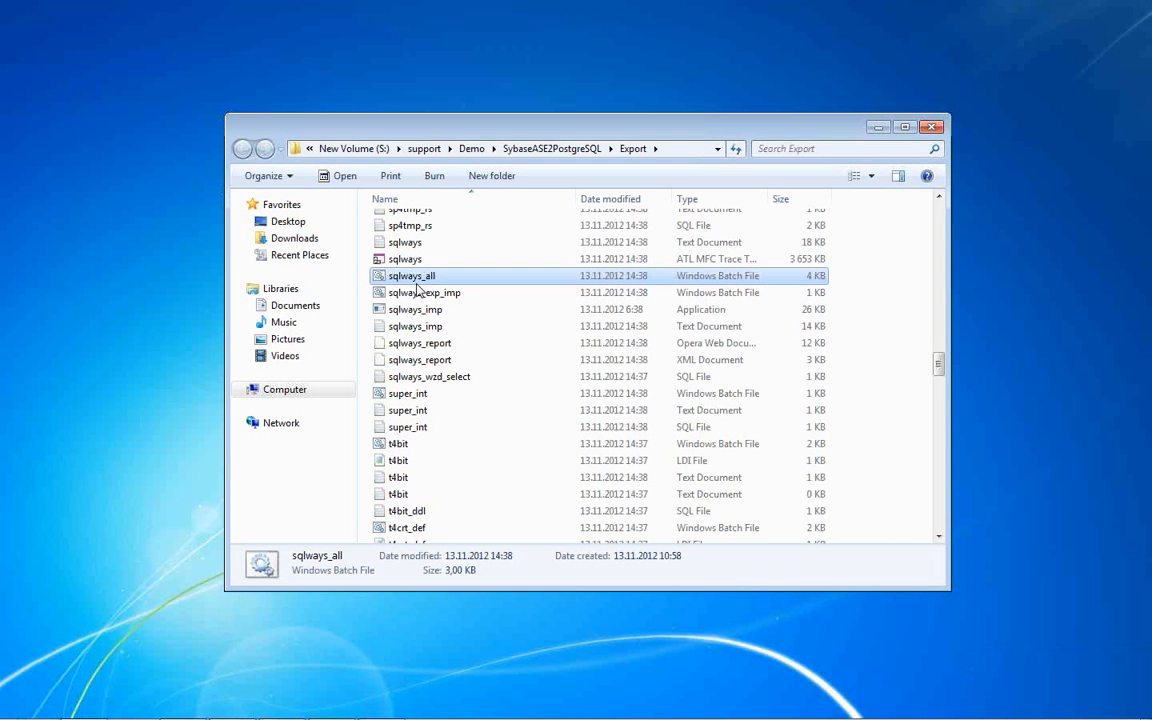
pyautogui.rightClick(418, 287)
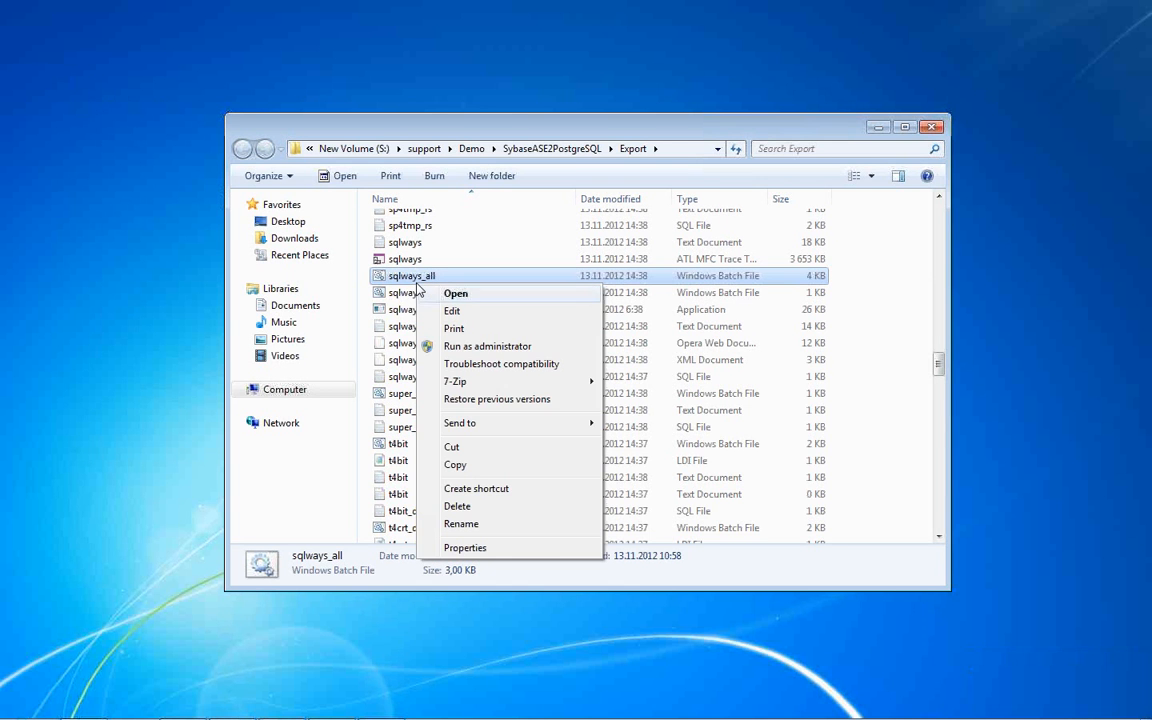
pyautogui.click(452, 311)
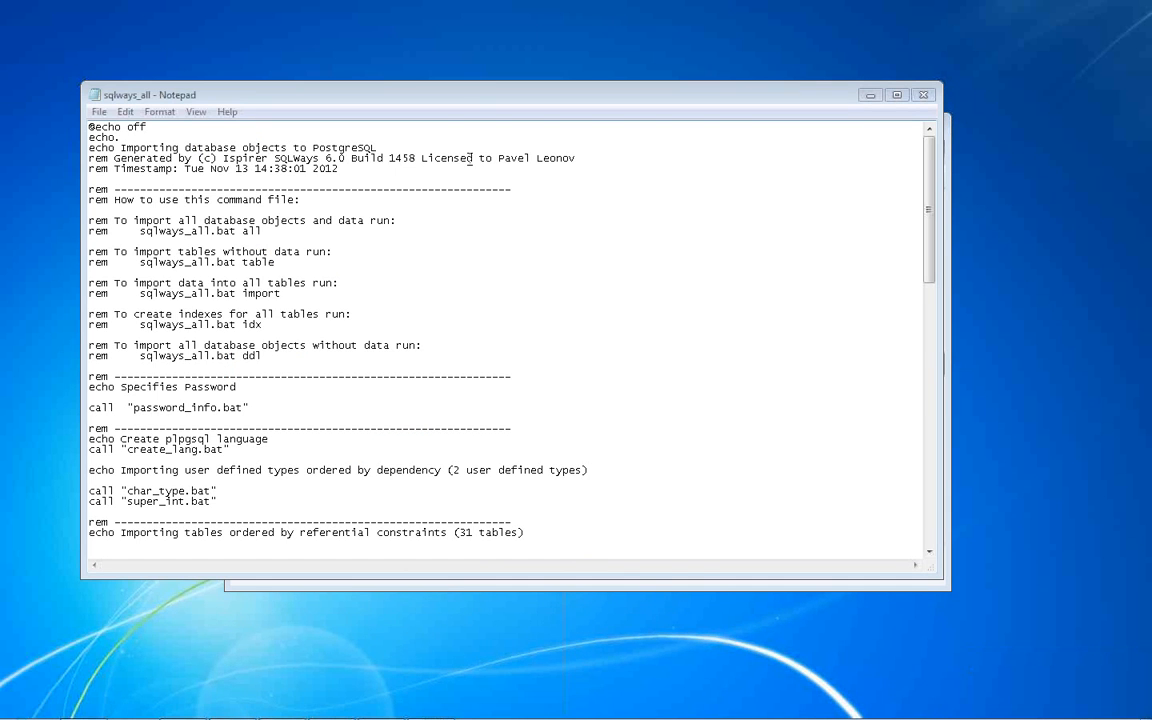
pyautogui.doubleClick(485, 100)
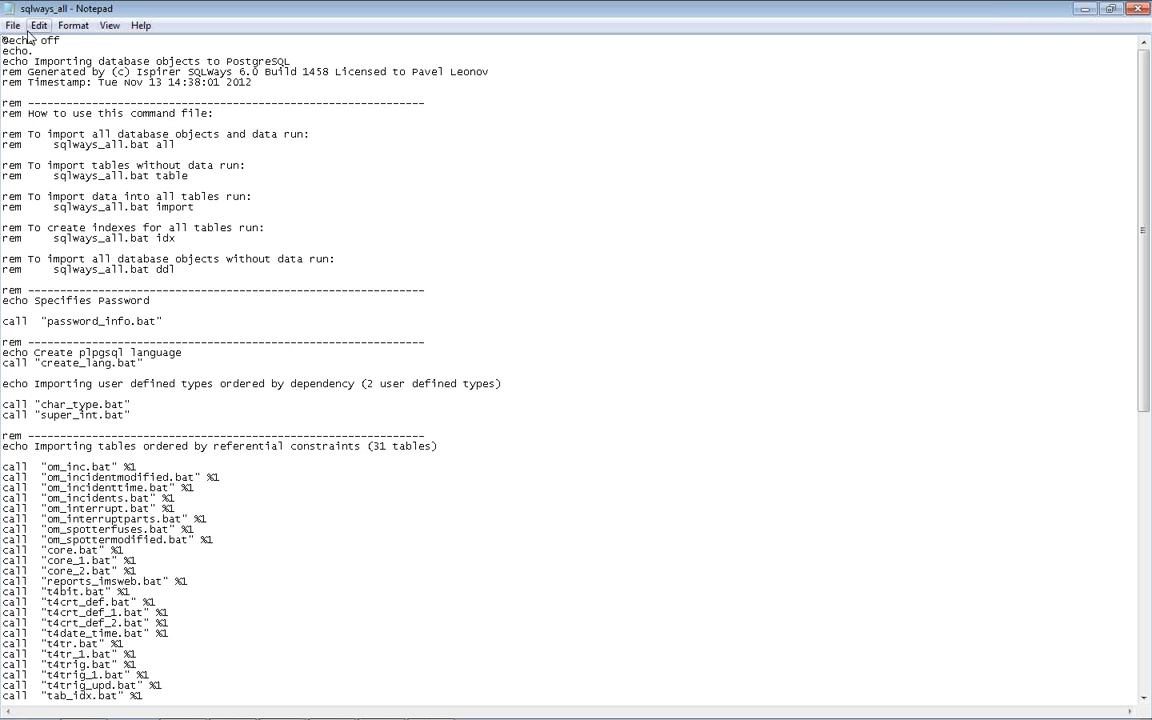
# Examine the sqlways_all usage notes and its import calls for types, tables, views, stored procedures and triggers, and close the file.
pyautogui.scroll(-3, 140, 370)
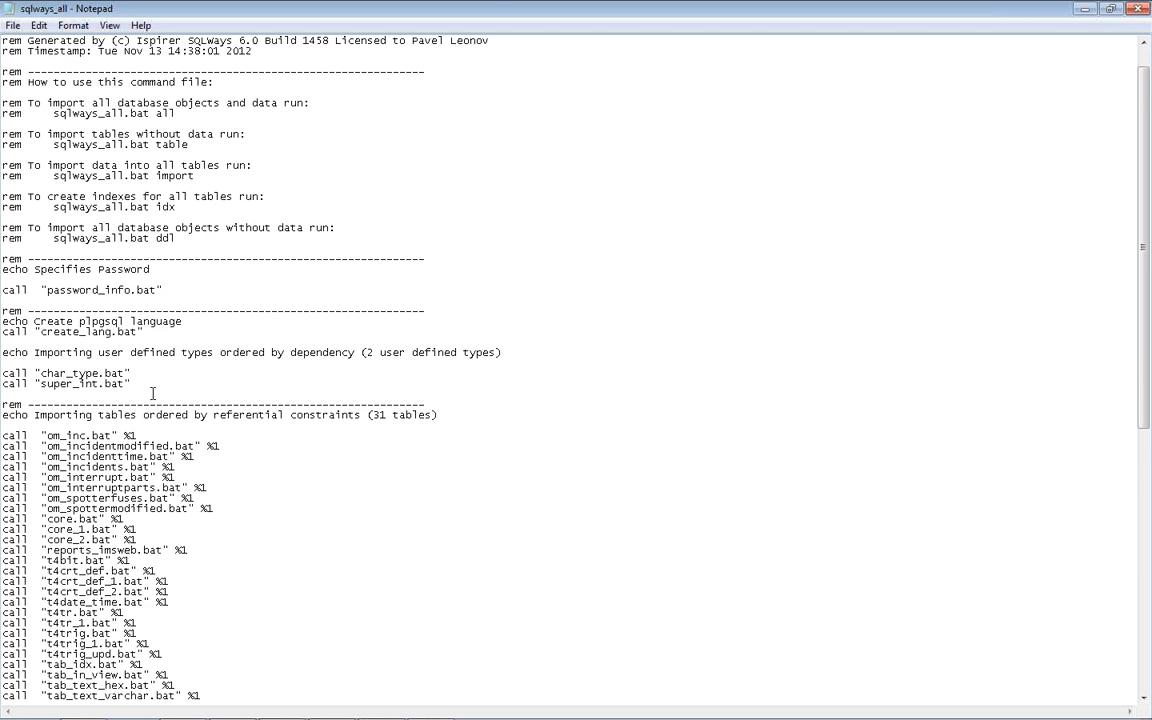
pyautogui.scroll(-4, 152, 394)
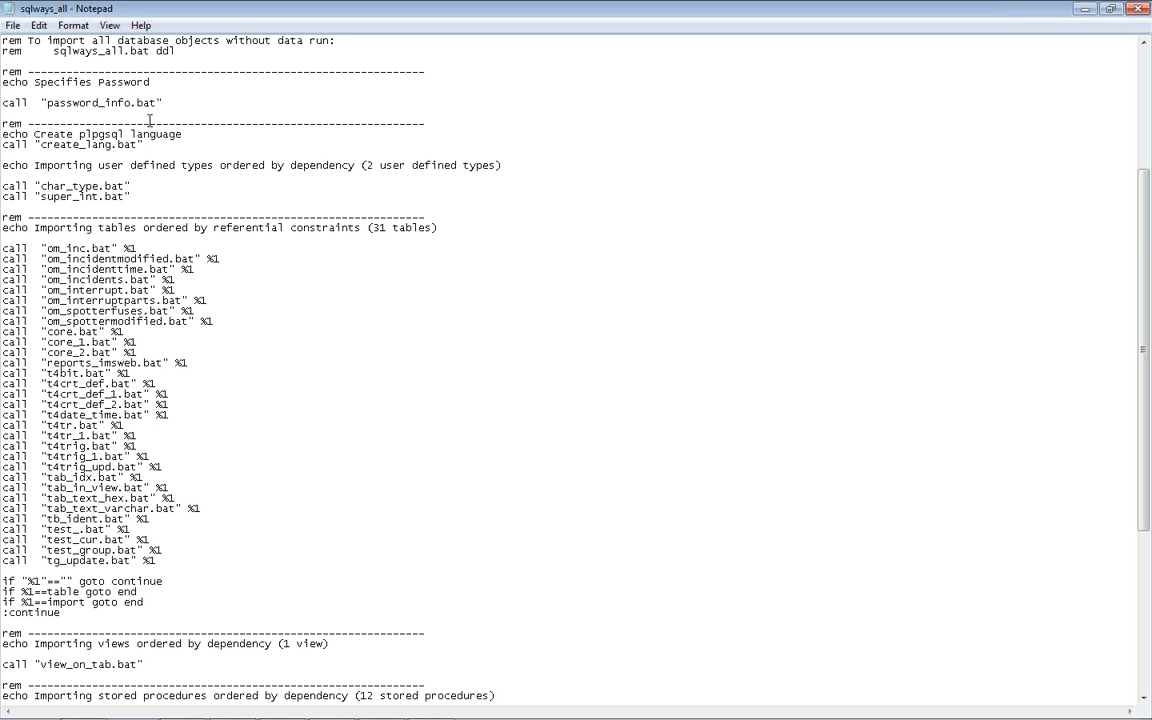
pyautogui.scroll(-1, 203, 333)
pyautogui.scroll(-2, 203, 333)
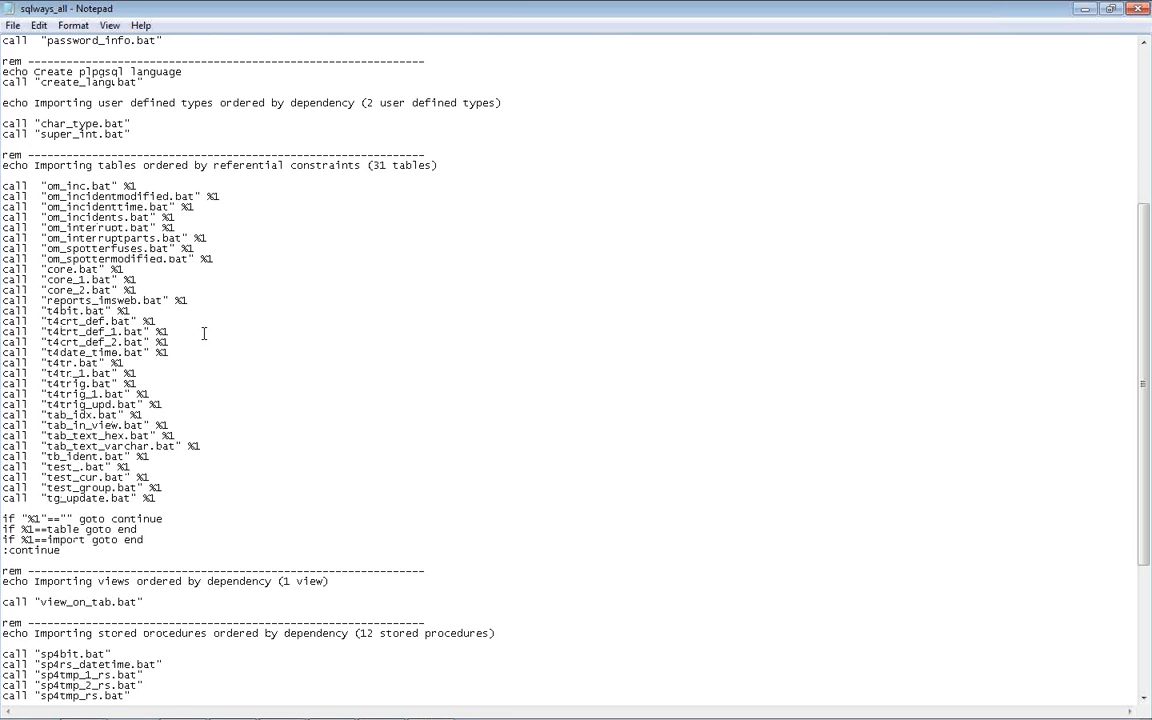
pyautogui.scroll(-5, 203, 333)
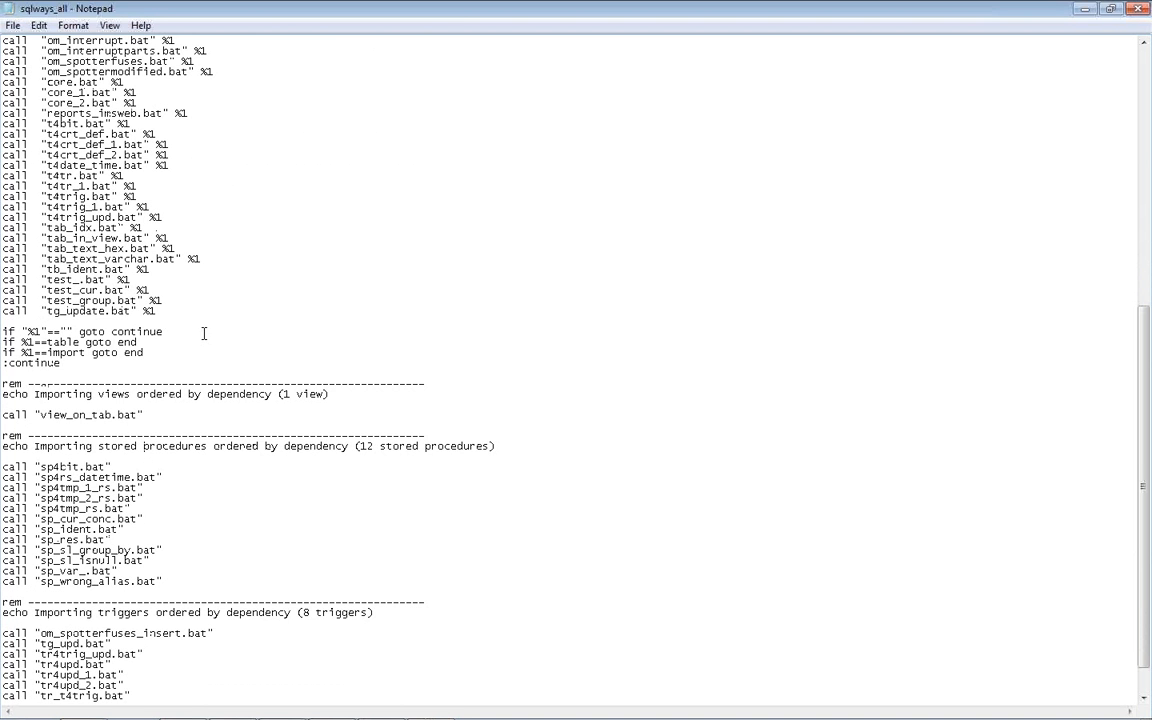
pyautogui.scroll(-2, 240, 430)
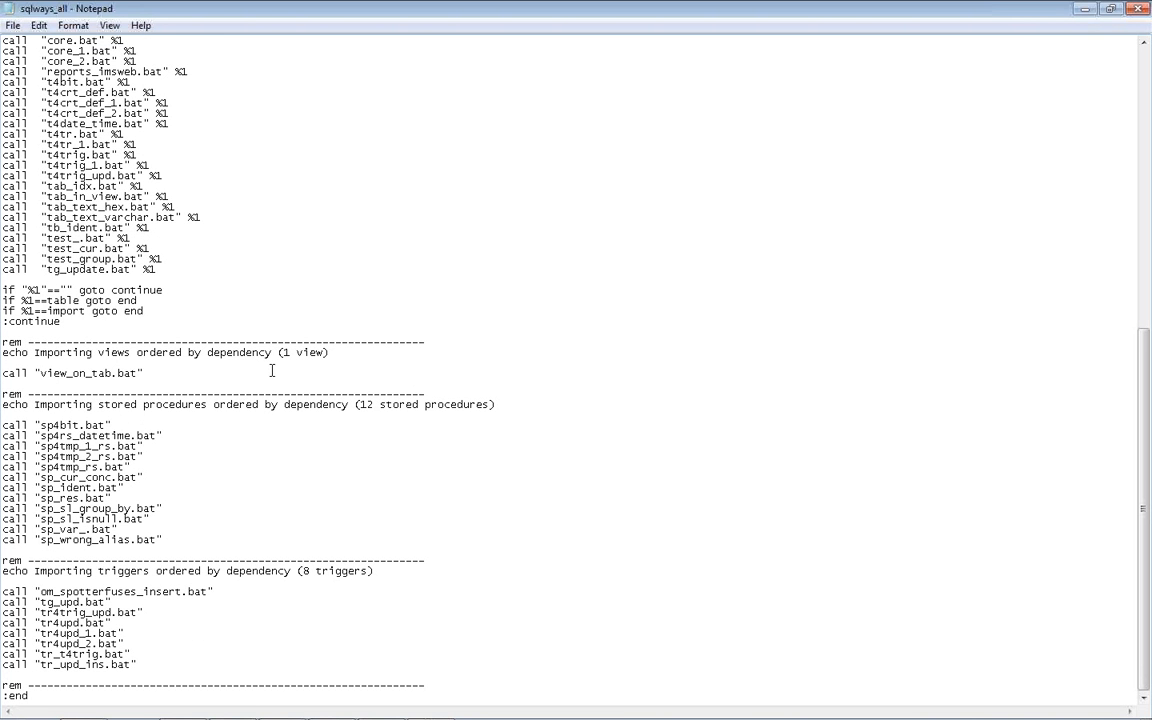
pyautogui.scroll(13, 198, 280)
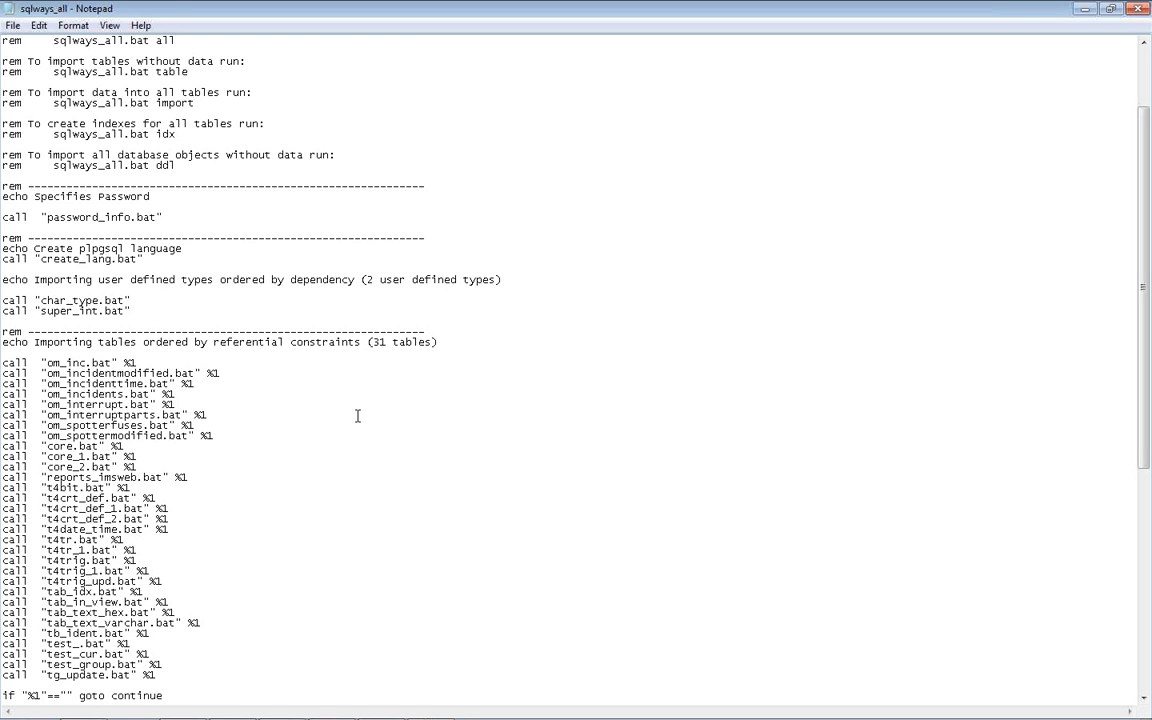
pyautogui.click(1137, 9)
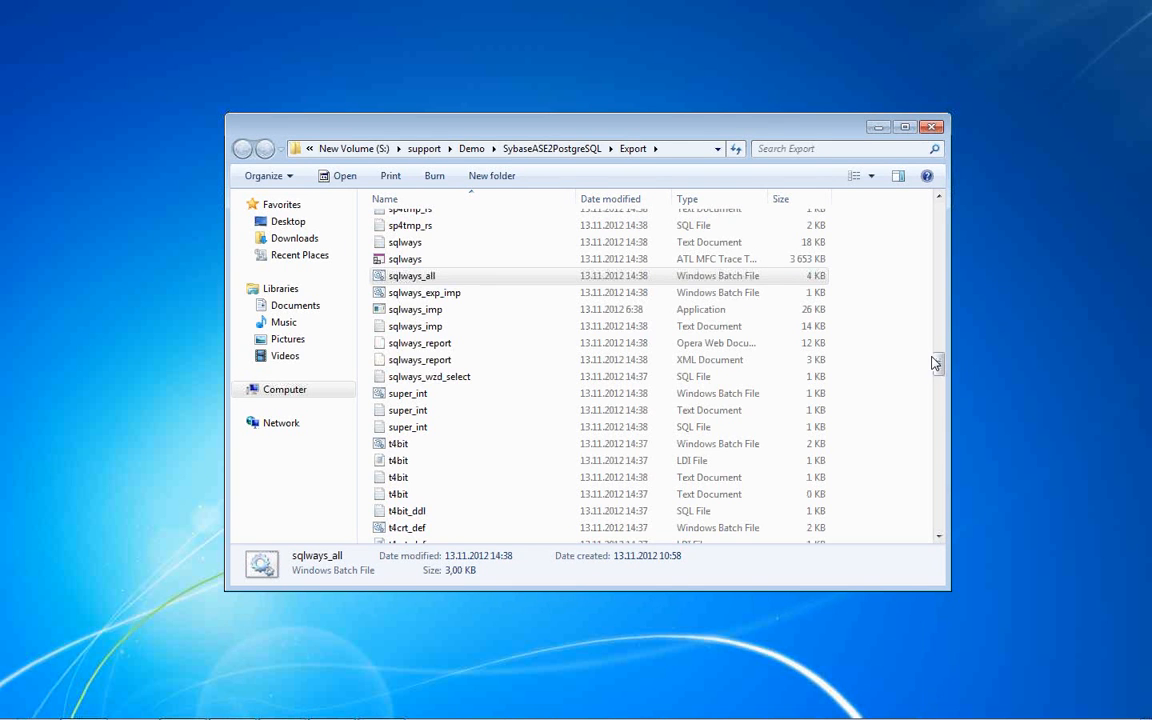
# Open the tab_idx_idx SQL file, view its index creation script, and close the file.
pyautogui.scroll(-1, 938, 398)
pyautogui.click(944, 404)
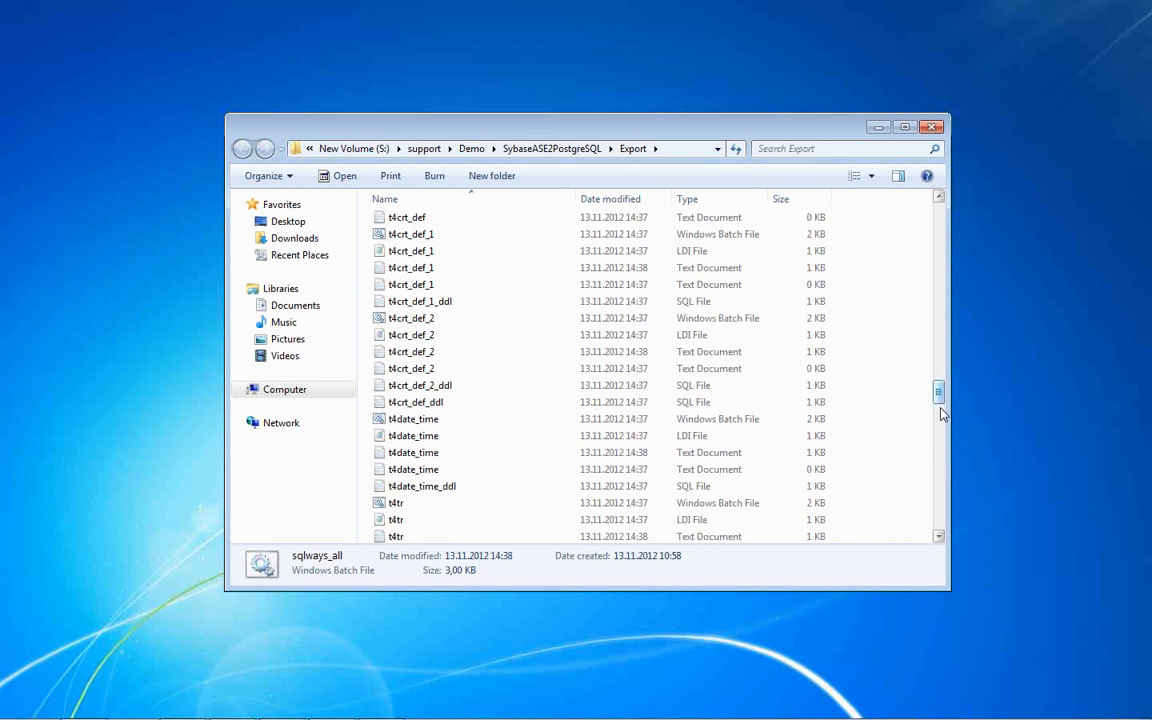
pyautogui.click(944, 427)
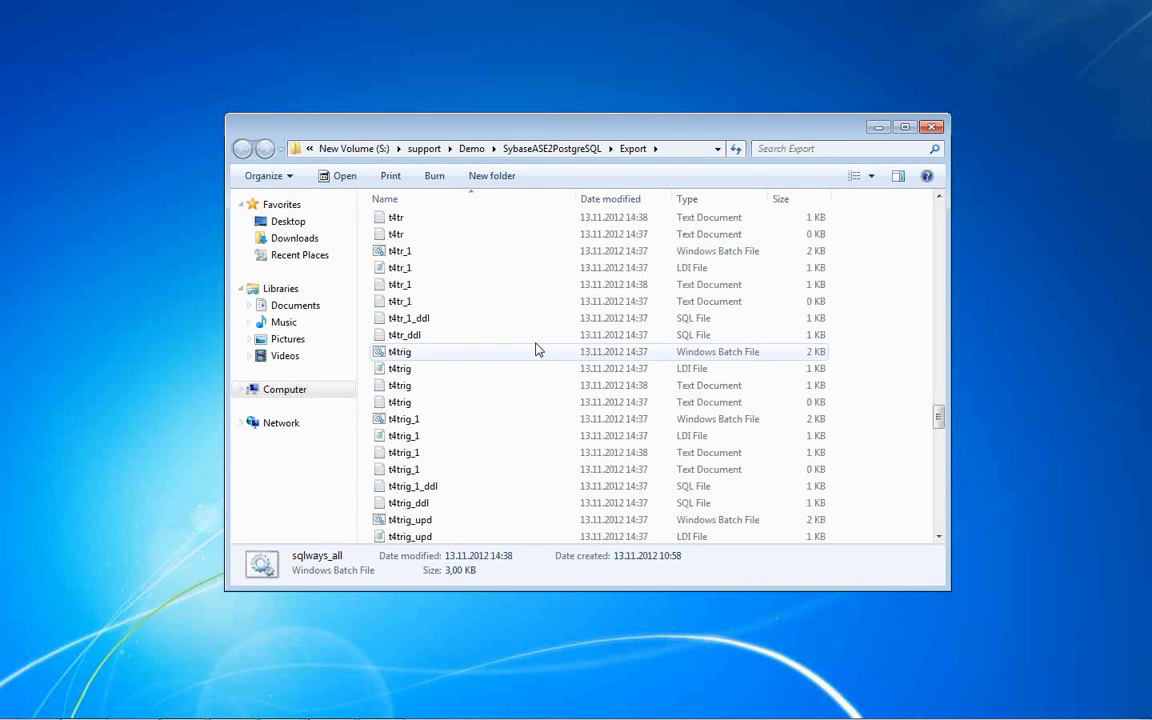
pyautogui.click(940, 472)
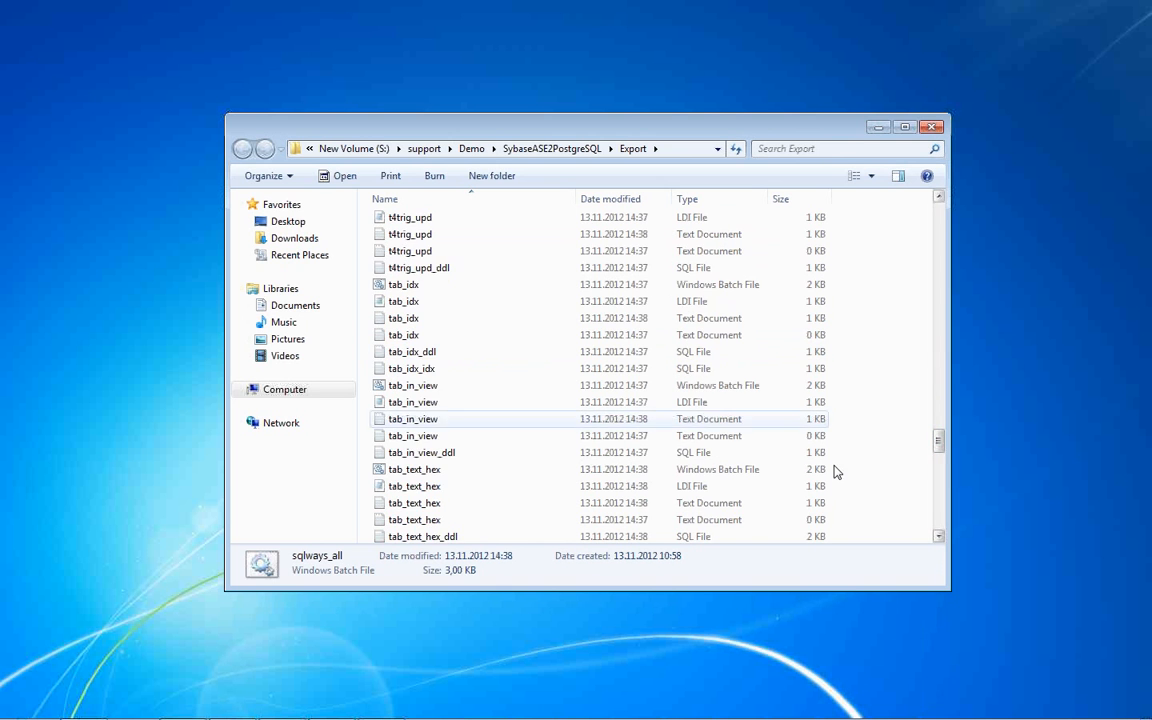
pyautogui.doubleClick(470, 381)
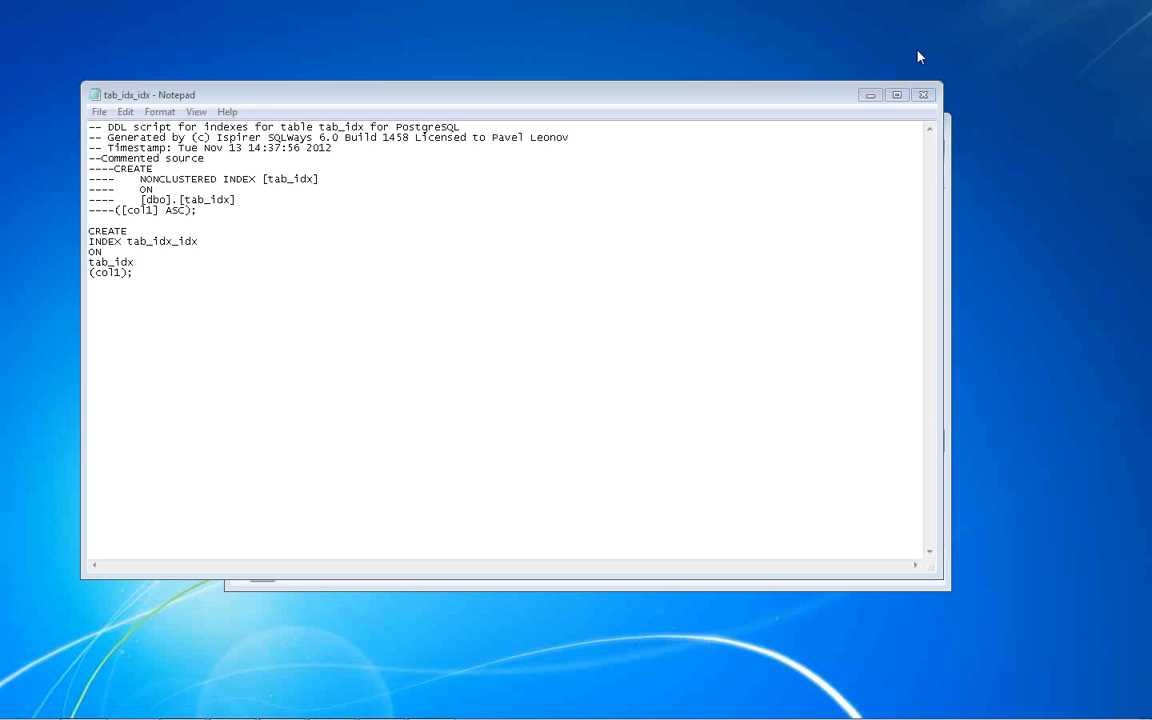
pyautogui.click(923, 95)
pyautogui.press('Up')
# Open the tr_upd_ins SQL file from the Export folder in a maximized window.
pyautogui.scroll(-8, 425, 388)
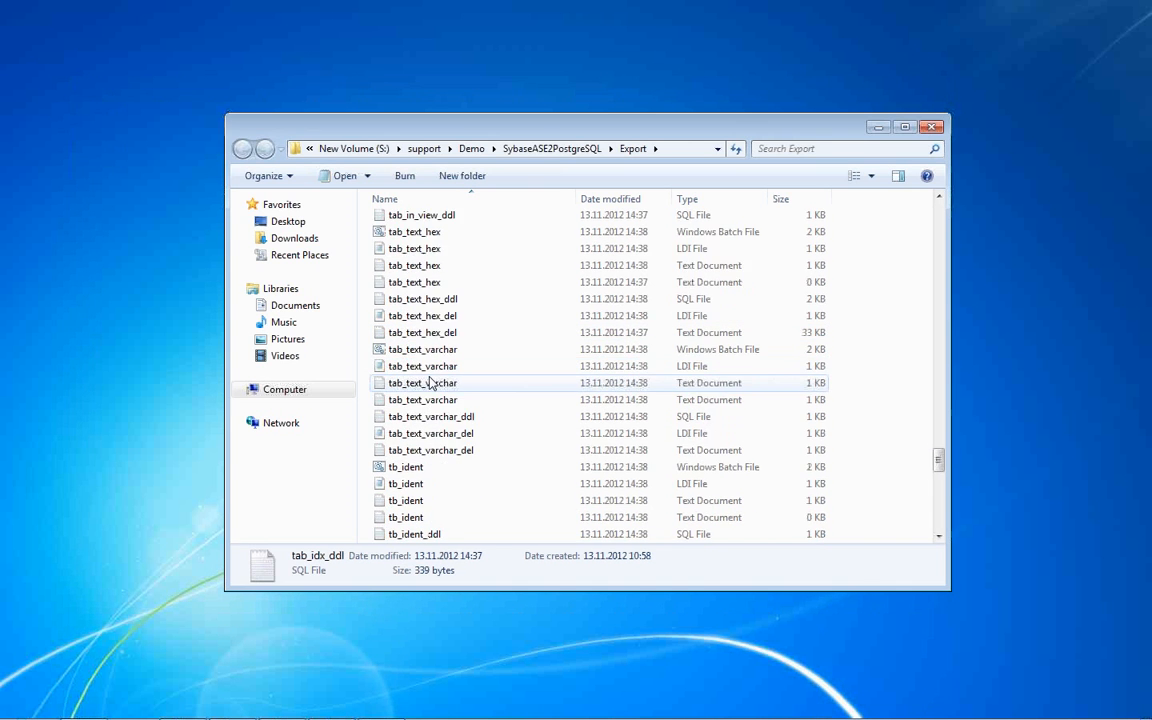
pyautogui.scroll(2, 470, 370)
pyautogui.scroll(-8, 582, 368)
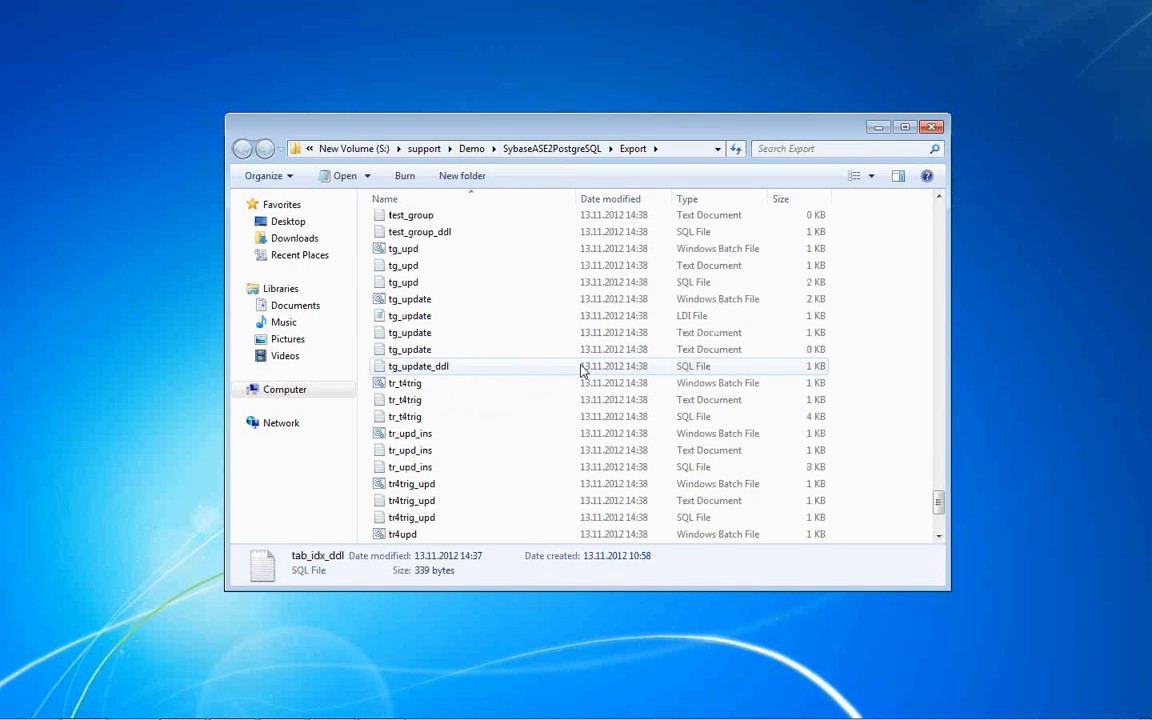
pyautogui.doubleClick(398, 467)
pyautogui.doubleClick(424, 82)
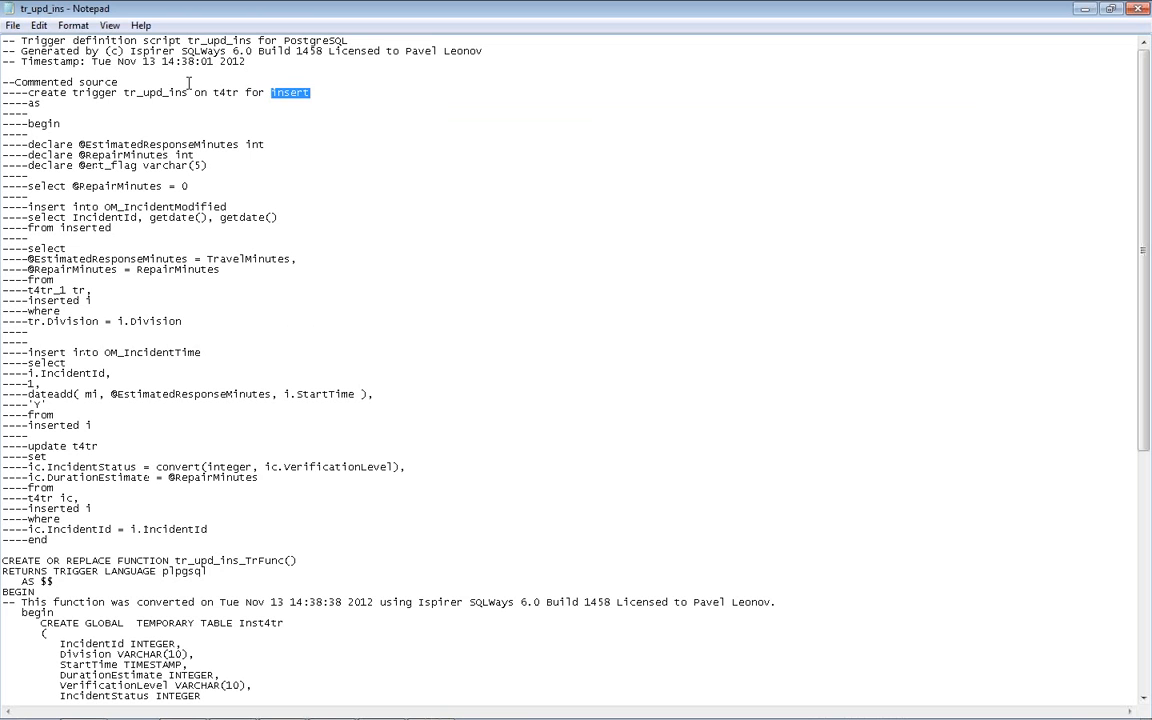
pyautogui.click(201, 166)
pyautogui.moveTo(214, 92); pyautogui.dragTo(318, 92)
pyautogui.click(324, 92)
pyautogui.moveTo(34, 145); pyautogui.dragTo(297, 166)
pyautogui.click(297, 166)
pyautogui.moveTo(33, 186); pyautogui.dragTo(192, 186)
pyautogui.click(211, 186)
pyautogui.doubleClick(73, 186)
pyautogui.click(73, 186)
pyautogui.moveTo(30, 207); pyautogui.dragTo(171, 230)
pyautogui.scroll(-2, 171, 230)
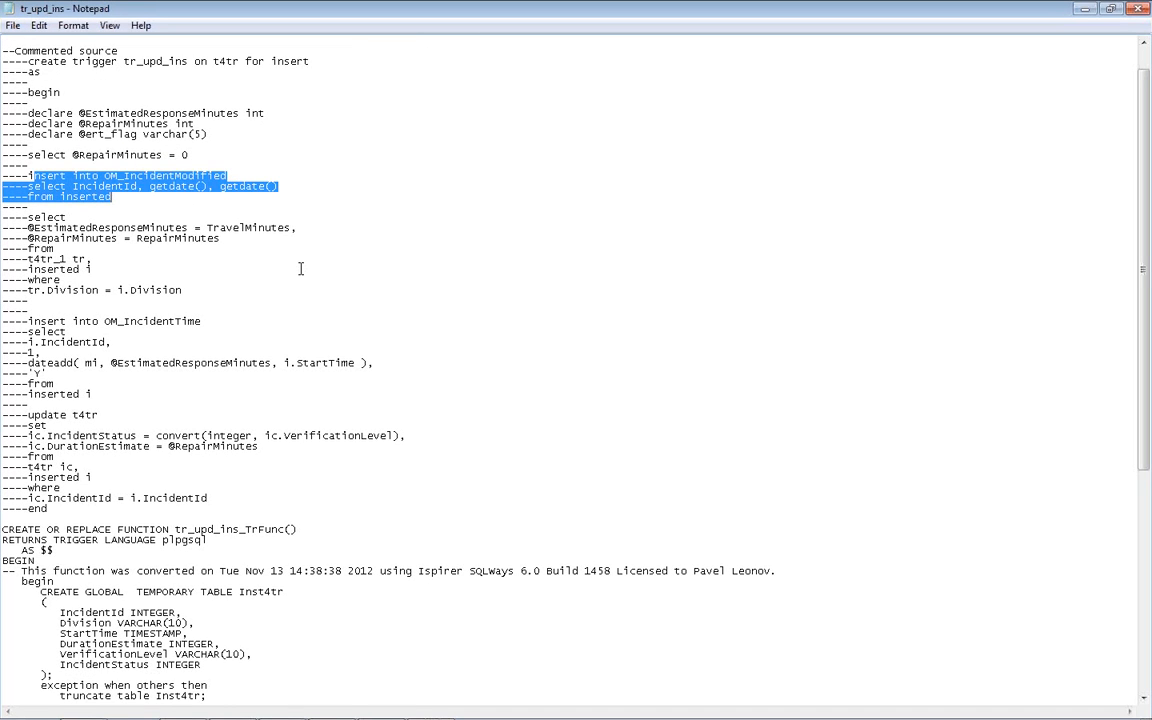
pyautogui.moveTo(4, 193); pyautogui.dragTo(203, 260)
pyautogui.scroll(-1, 203, 260)
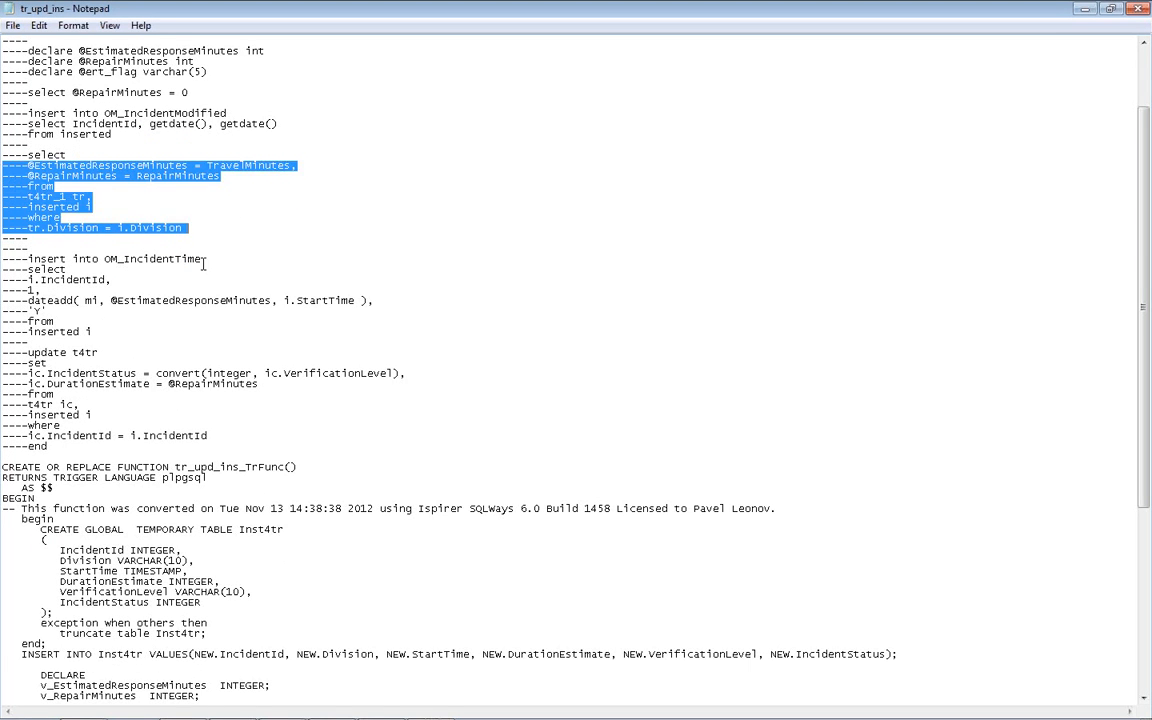
pyautogui.click(92, 196)
pyautogui.moveTo(28, 196); pyautogui.dragTo(61, 196)
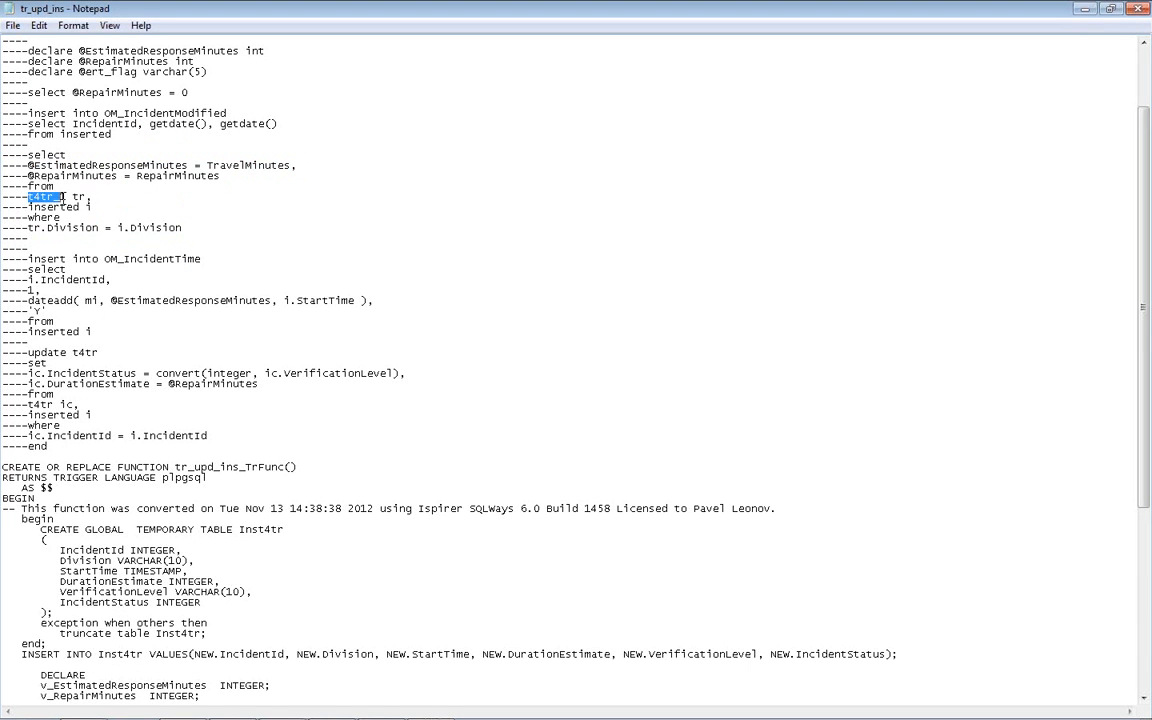
pyautogui.click(30, 196)
pyautogui.moveTo(116, 206); pyautogui.dragTo(8, 206)
# Highlight the commented insert into OM_IncidentTime and the update t4tr statement in the source trigger.
pyautogui.scroll(-1, 157, 222)
pyautogui.scroll(-3, 157, 222)
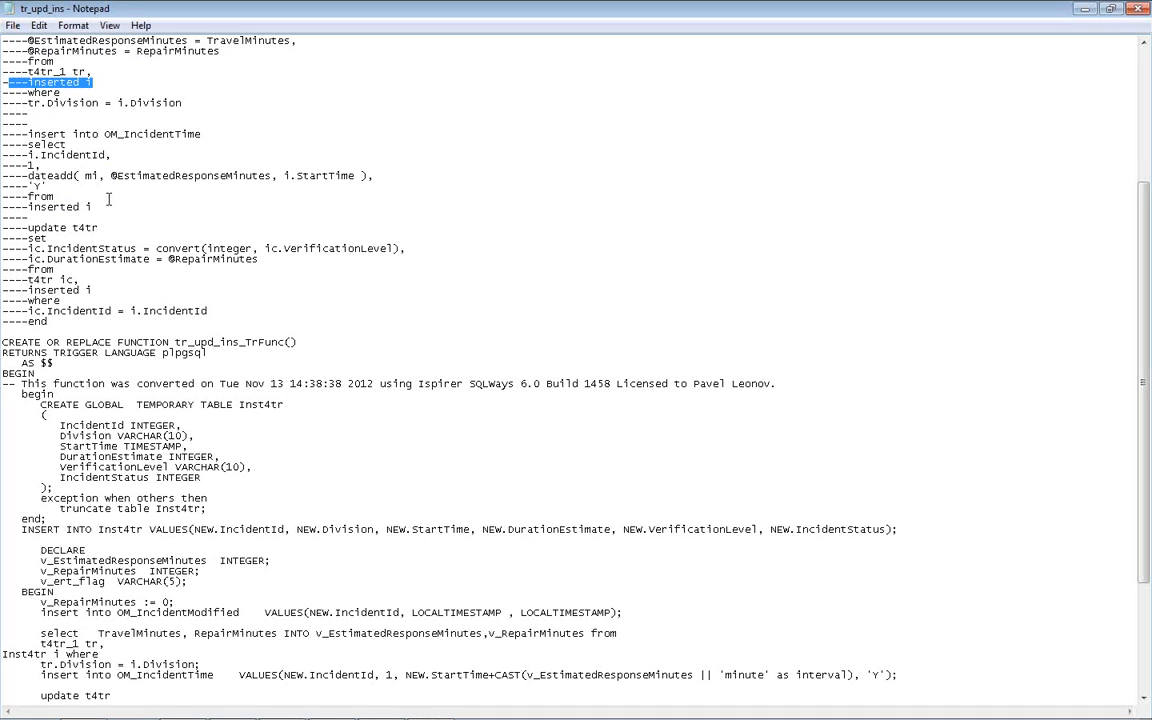
pyautogui.moveTo(28, 131); pyautogui.dragTo(4, 130)
pyautogui.click(92, 247)
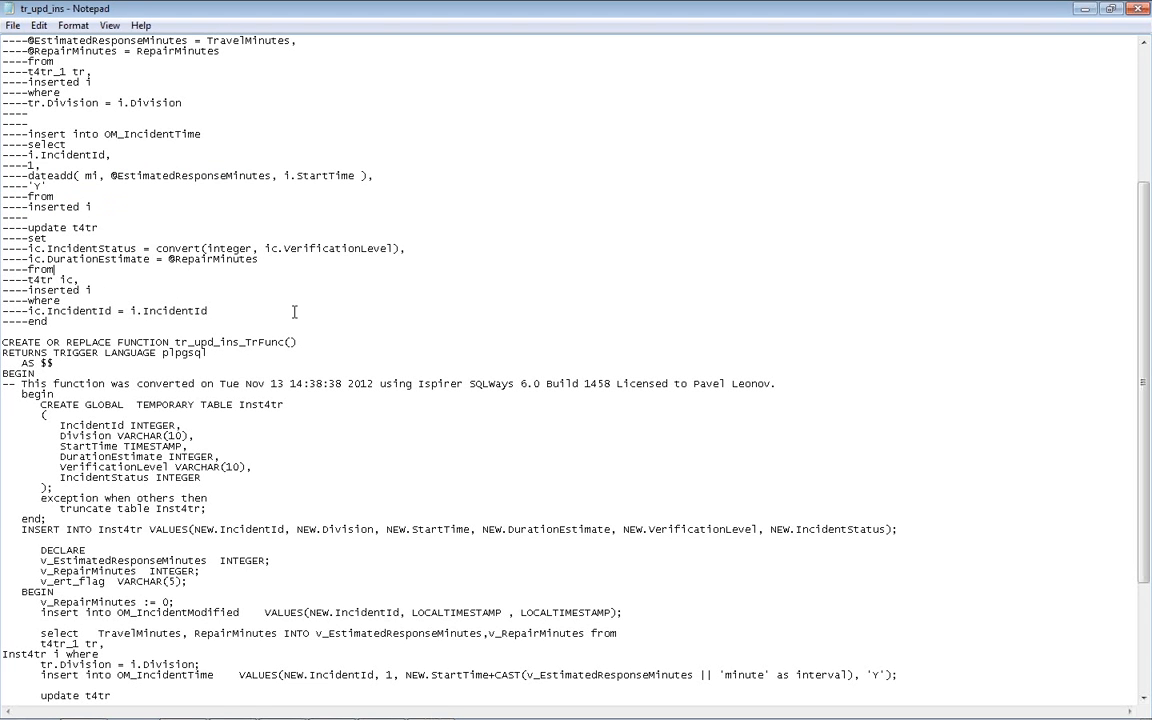
pyautogui.moveTo(61, 300); pyautogui.dragTo(55, 222)
pyautogui.doubleClick(47, 227)
# Examine the converted PostgreSQL trigger code and highlight the CREATE OR REPLACE FUNCTION tr_upd_ins_TrFunc() header with its RETURNS TRIGGER line.
pyautogui.scroll(-3, 356, 228)
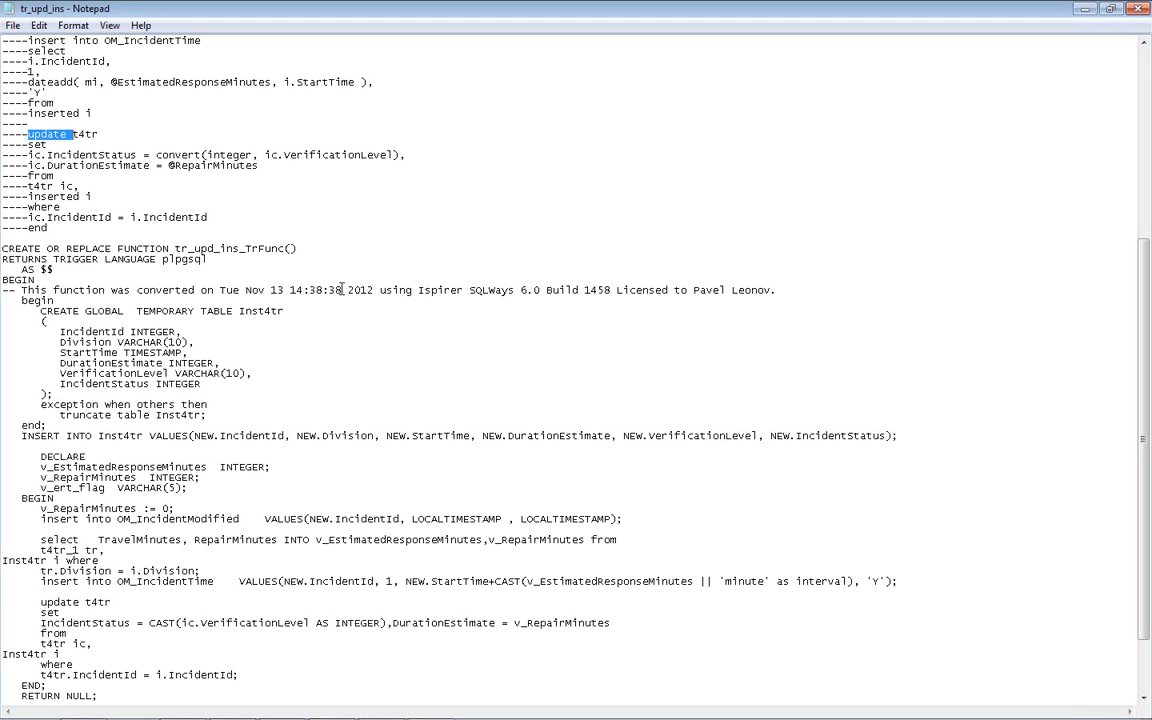
pyautogui.click(236, 305)
pyautogui.scroll(-3, 256, 337)
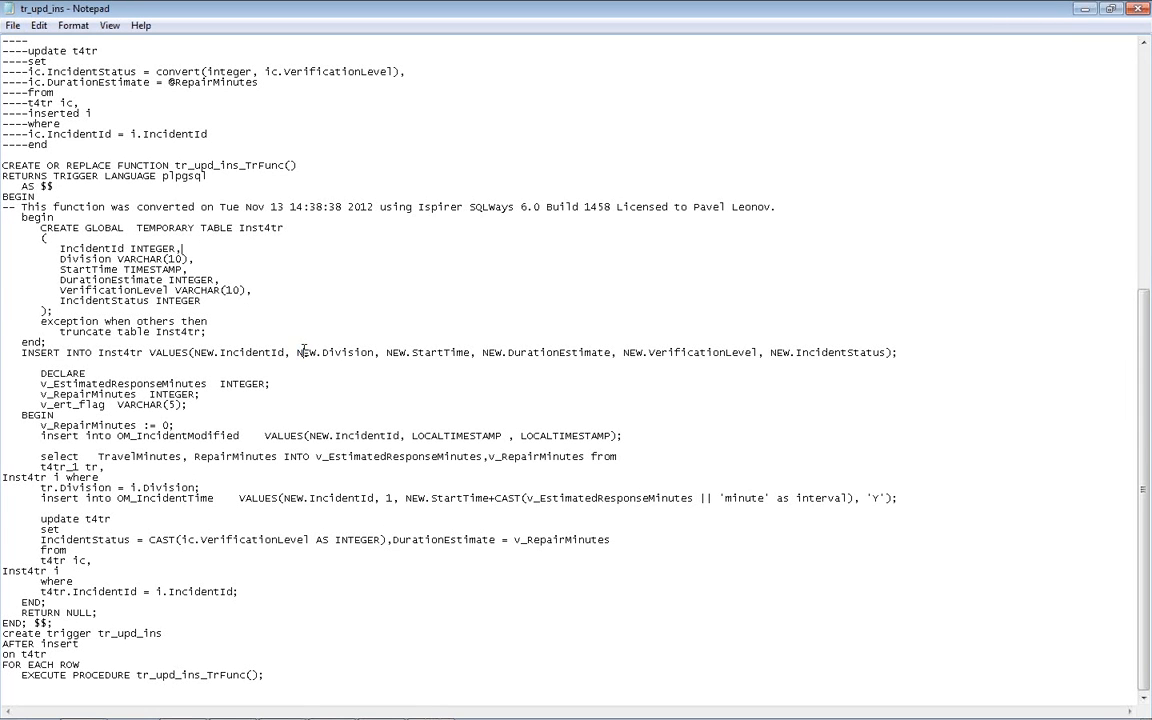
pyautogui.moveTo(299, 352); pyautogui.dragTo(318, 352)
pyautogui.moveTo(2, 163); pyautogui.dragTo(275, 165)
pyautogui.click(318, 160)
pyautogui.moveTo(385, 167); pyautogui.dragTo(394, 176)
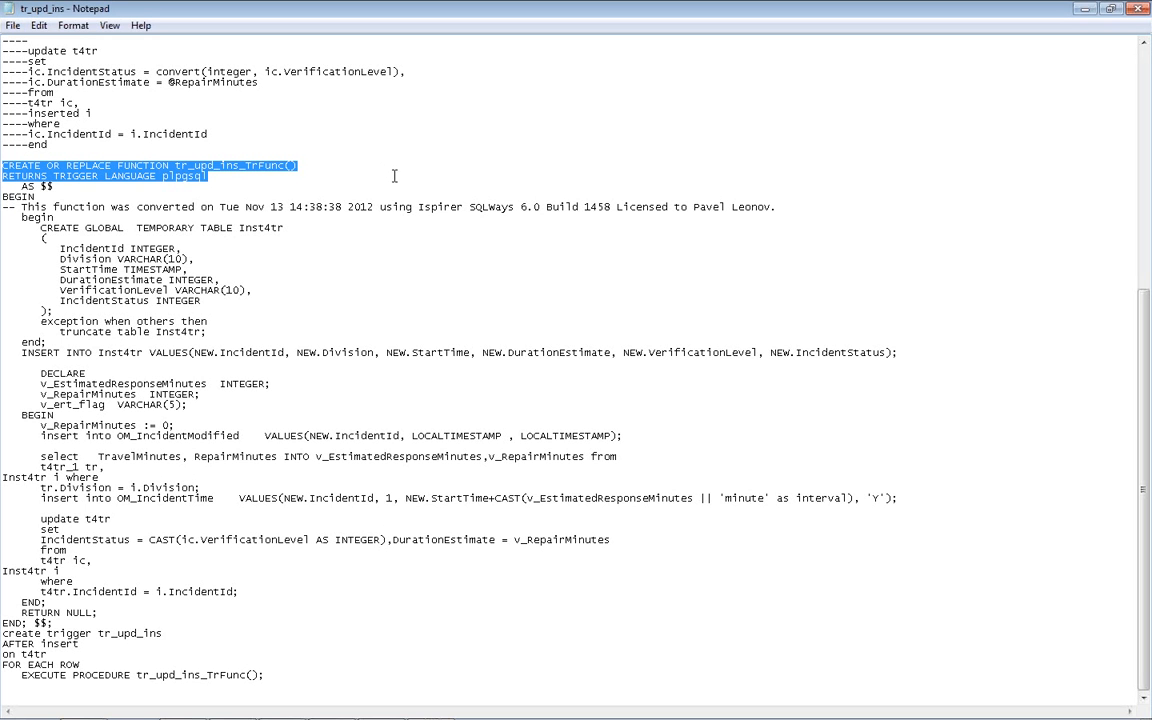
# Highlight the AFTER insert clause of the converted create trigger tr_upd_ins statement and the matching insert event in the commented source.
pyautogui.click(5, 632)
pyautogui.moveTo(6, 633)
pyautogui.mouseDown()
pyautogui.moveTo(211, 637)
pyautogui.moveTo(324, 679)
pyautogui.moveTo(3, 676)
pyautogui.moveTo(3, 633)
pyautogui.mouseUp()
pyautogui.click(324, 679)
pyautogui.click(125, 667)
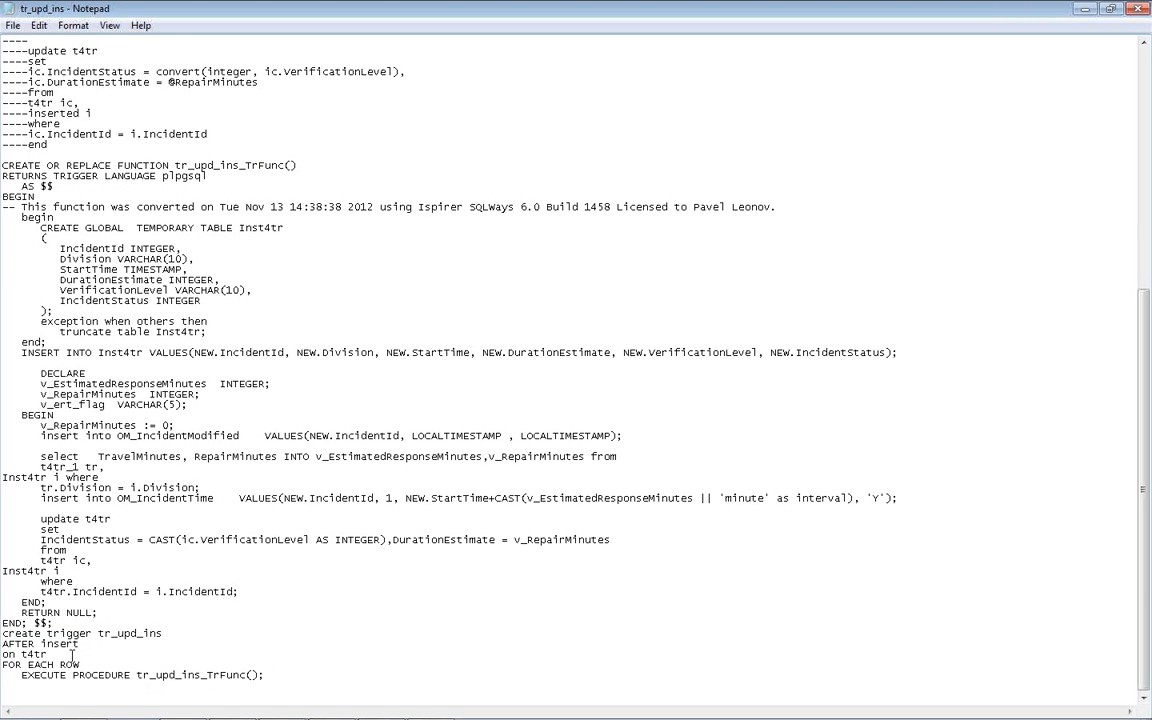
pyautogui.moveTo(4, 645); pyautogui.dragTo(95, 645)
pyautogui.scroll(7, 208, 633)
pyautogui.scroll(6, 208, 633)
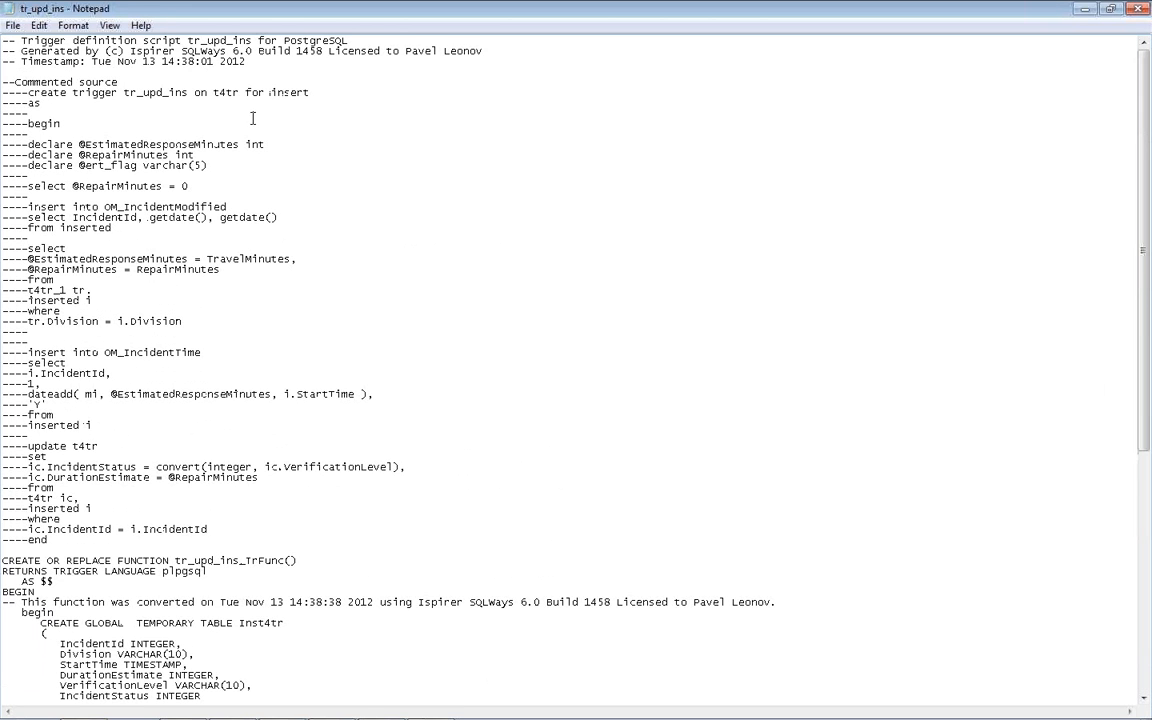
pyautogui.moveTo(271, 92); pyautogui.dragTo(310, 92)
# Highlight the converted function's CREATE GLOBAL TEMPORARY TABLE Inst4tr block and its exception handler that truncates the table.
pyautogui.scroll(-11, 329, 213)
pyautogui.scroll(-1, 241, 436)
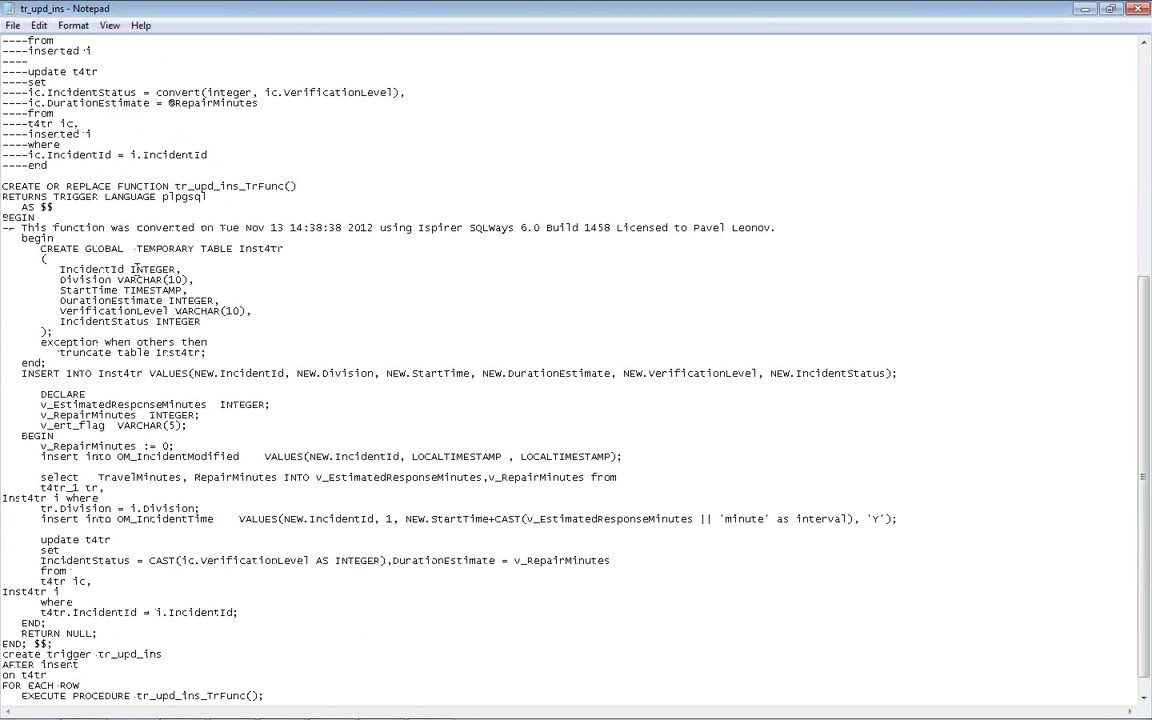
pyautogui.scroll(-1, 17, 250)
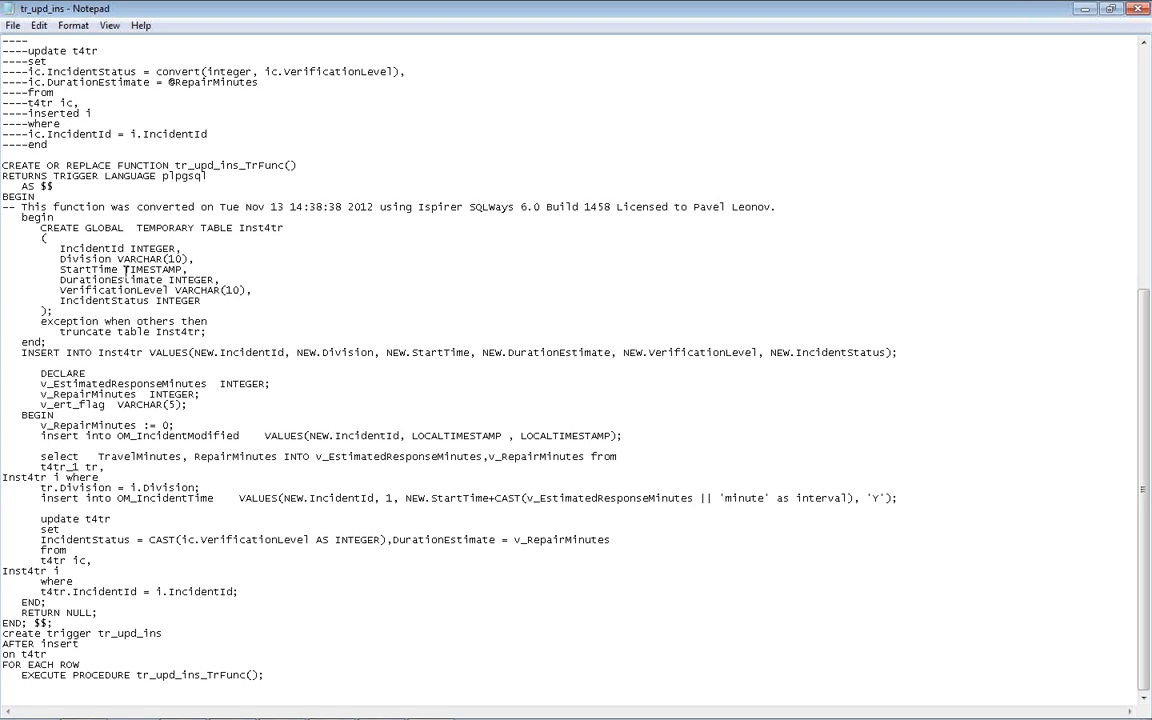
pyautogui.moveTo(40, 228); pyautogui.dragTo(245, 328)
pyautogui.click(72, 331)
pyautogui.moveTo(242, 329); pyautogui.dragTo(4, 313)
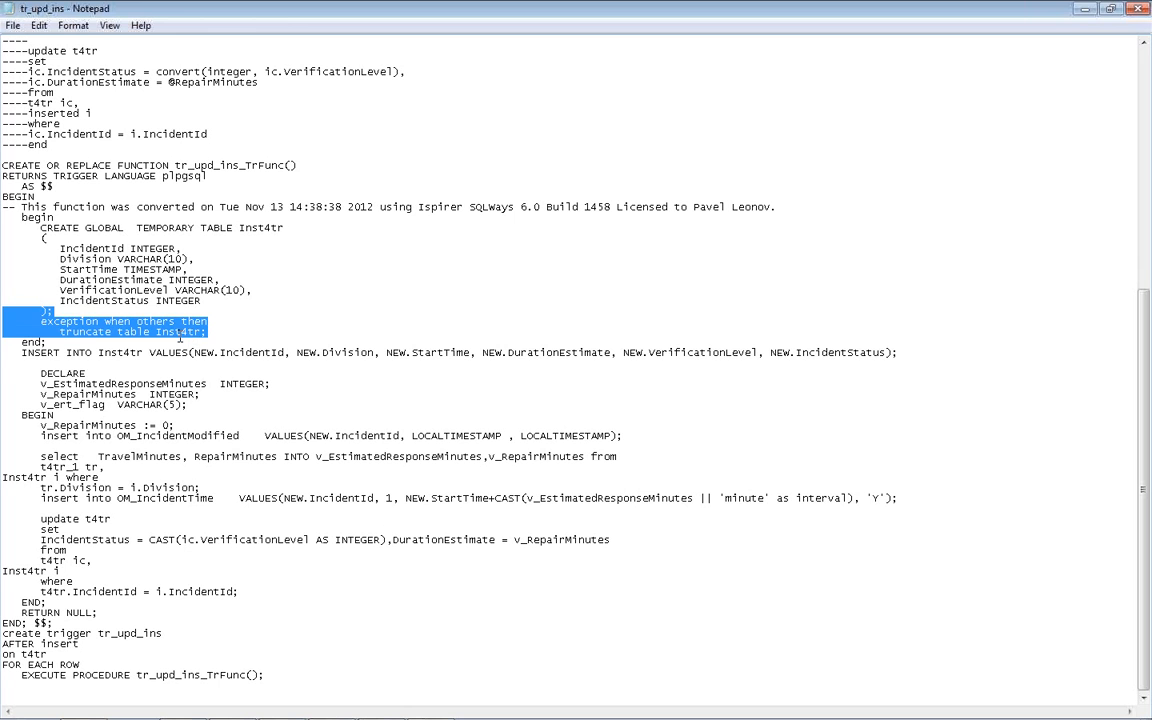
# Highlight the INSERT INTO Inst4tr VALUES statement and the DECLARE block with its three variables in the converted function.
pyautogui.click(16, 358)
pyautogui.hotkey('shift', 'End')
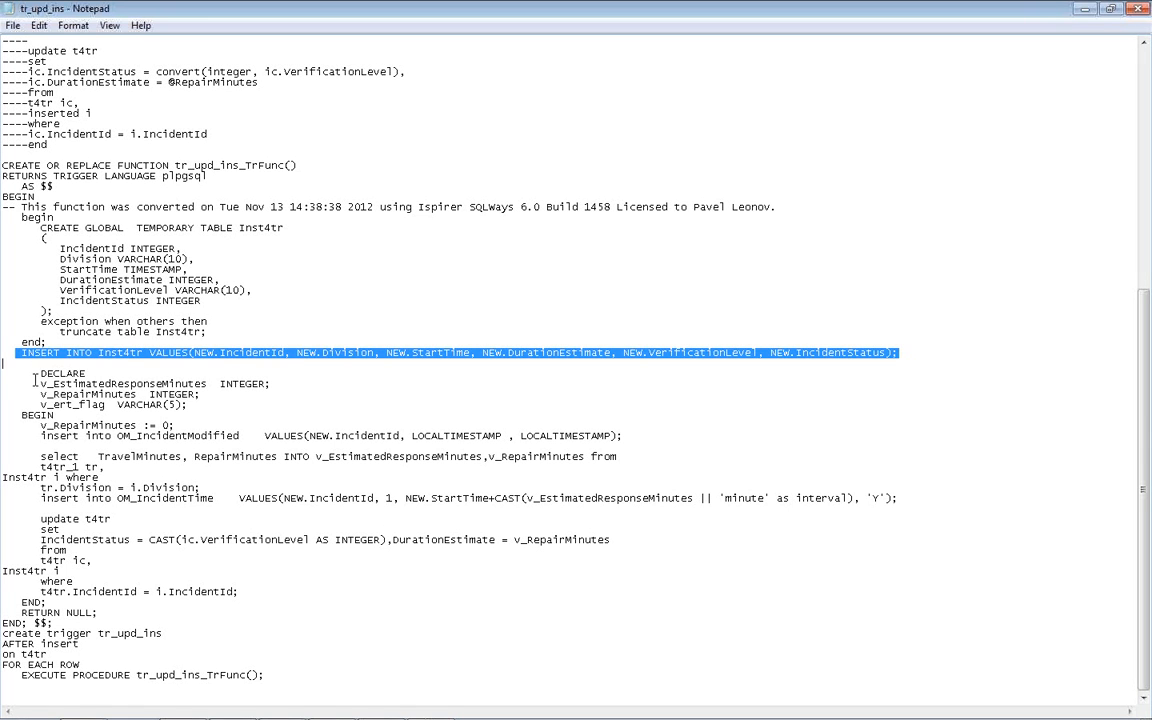
pyautogui.moveTo(33, 377); pyautogui.dragTo(186, 404)
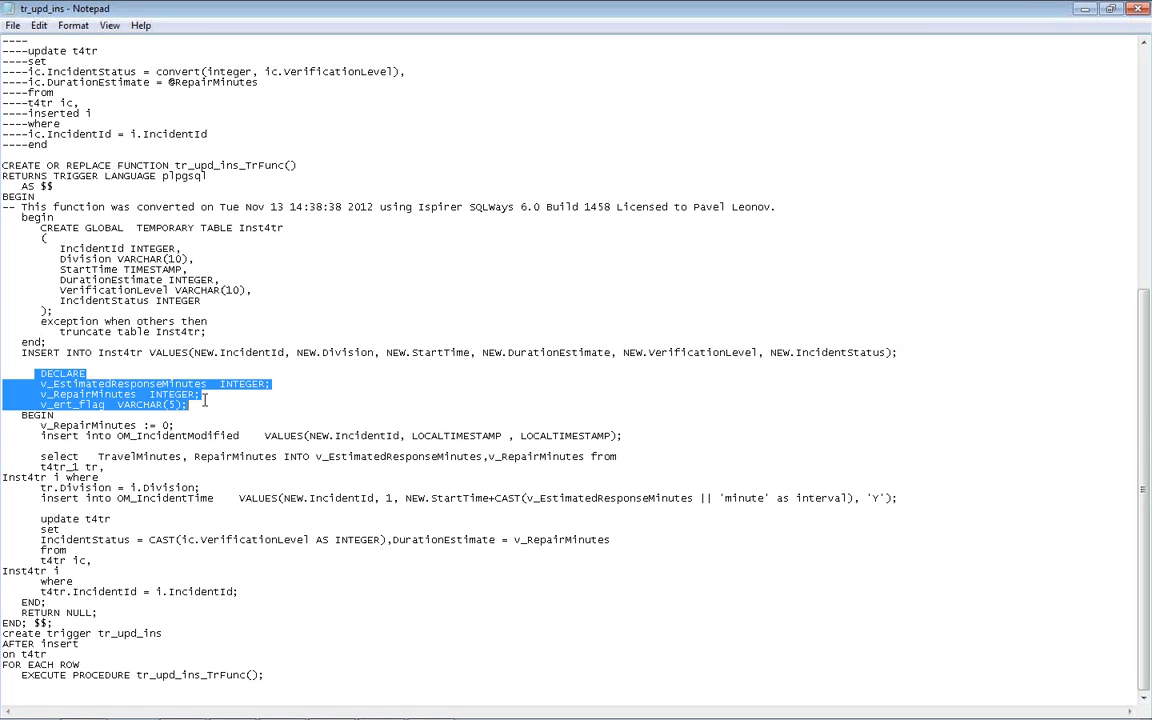
pyautogui.click(8, 386)
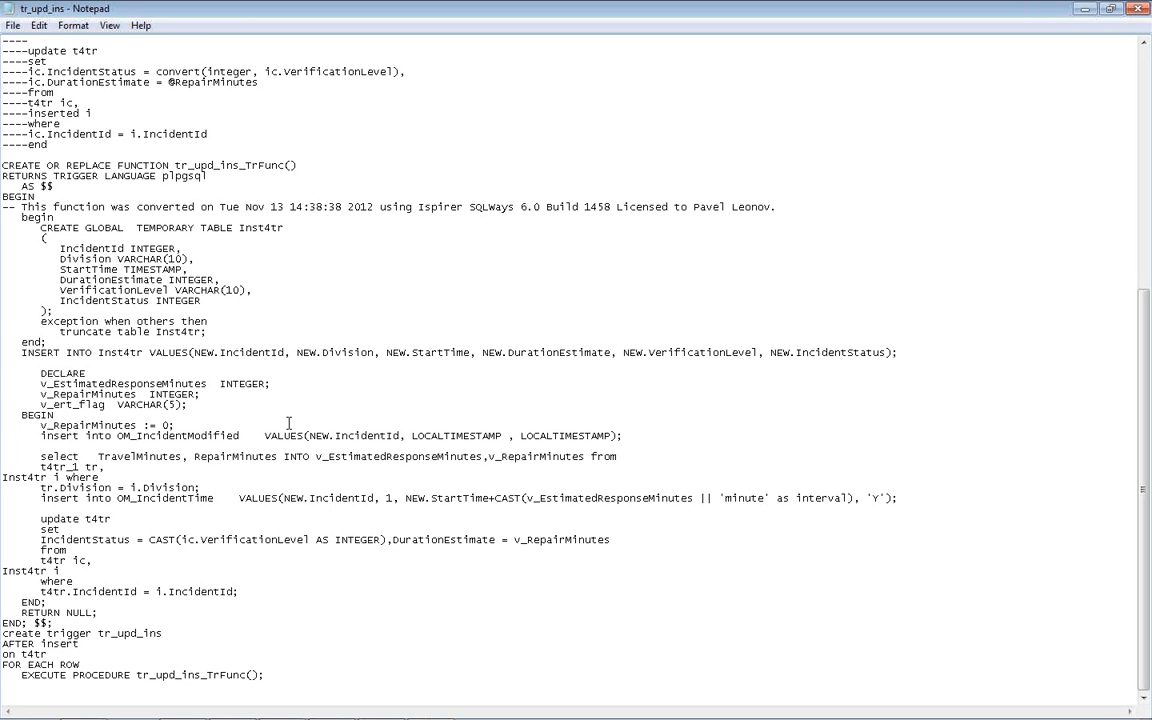
# Highlight the converted statements from the insert into OM_IncidentModified through the select to the insert into OM_IncidentTime.
pyautogui.moveTo(41, 436); pyautogui.dragTo(40, 500)
pyautogui.click(5, 420)
pyautogui.click(88, 490)
pyautogui.click(292, 228)
# Highlight the converted update t4tr statement and the INSERT INTO Inst4tr line that supplies its rows.
pyautogui.click(36, 520)
pyautogui.moveTo(35, 520); pyautogui.dragTo(257, 586)
pyautogui.click(298, 586)
pyautogui.moveTo(898, 352); pyautogui.dragTo(7, 352)
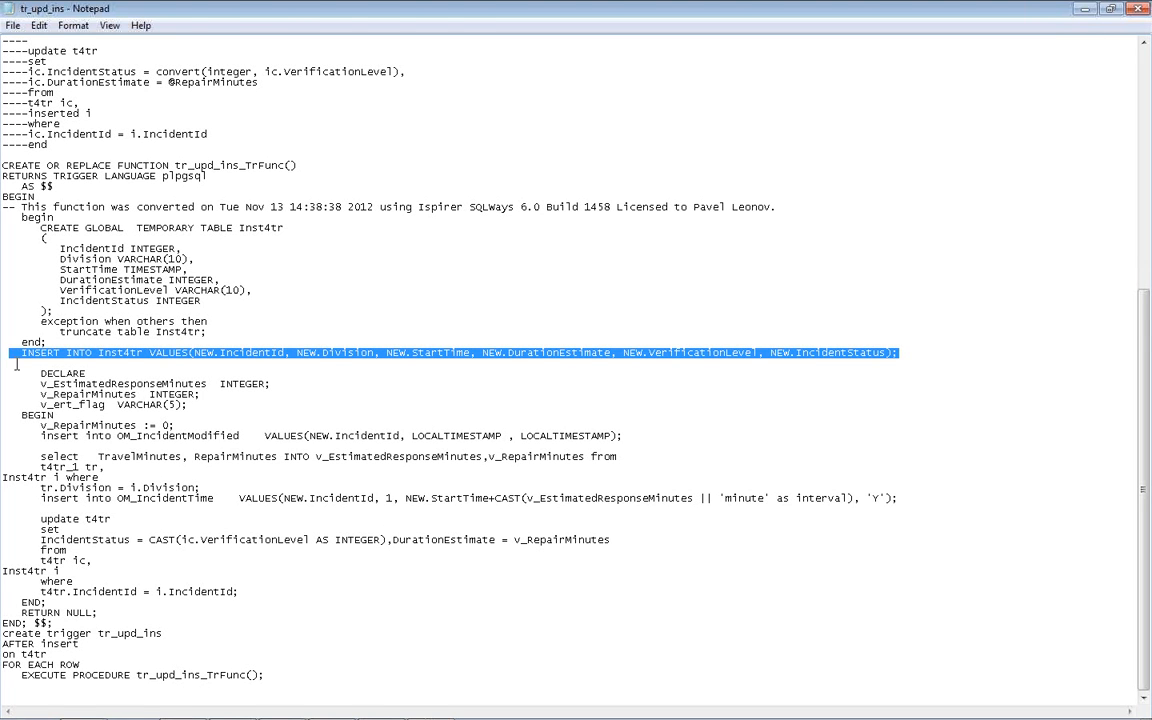
pyautogui.click(234, 489)
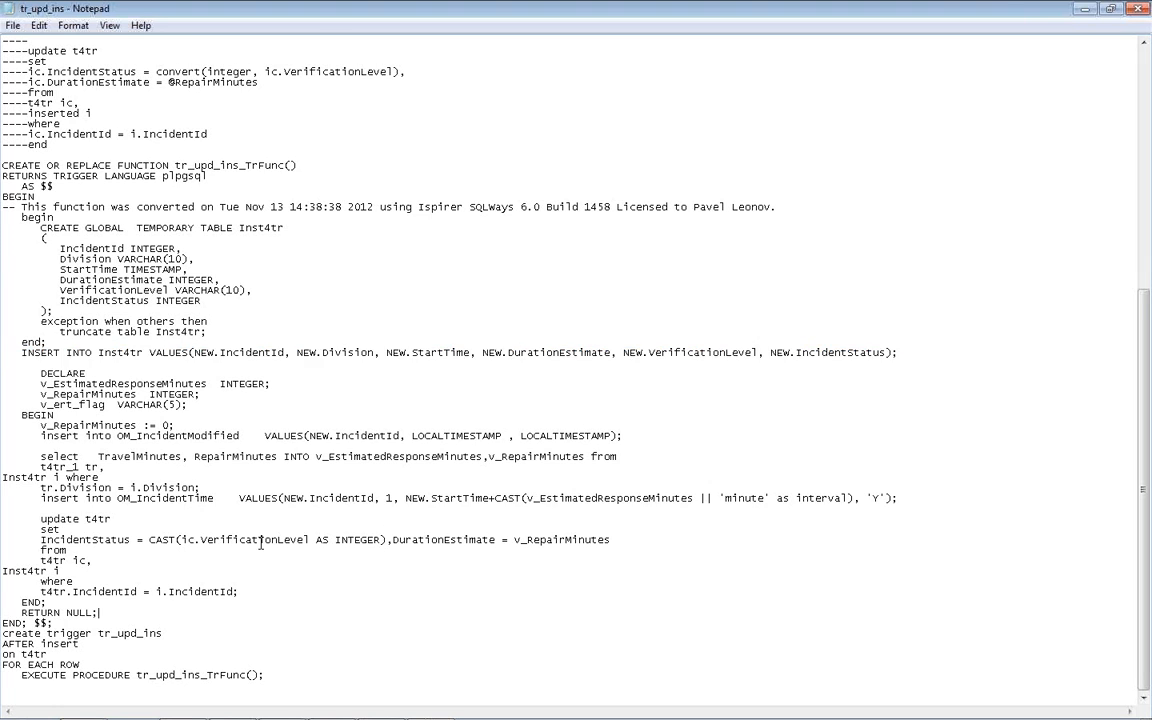
# Close the tr_upd_ins script, open the tr_t4trig SQL file from the Export folder and look through its source and converted code.
pyautogui.scroll(11, 245, 390)
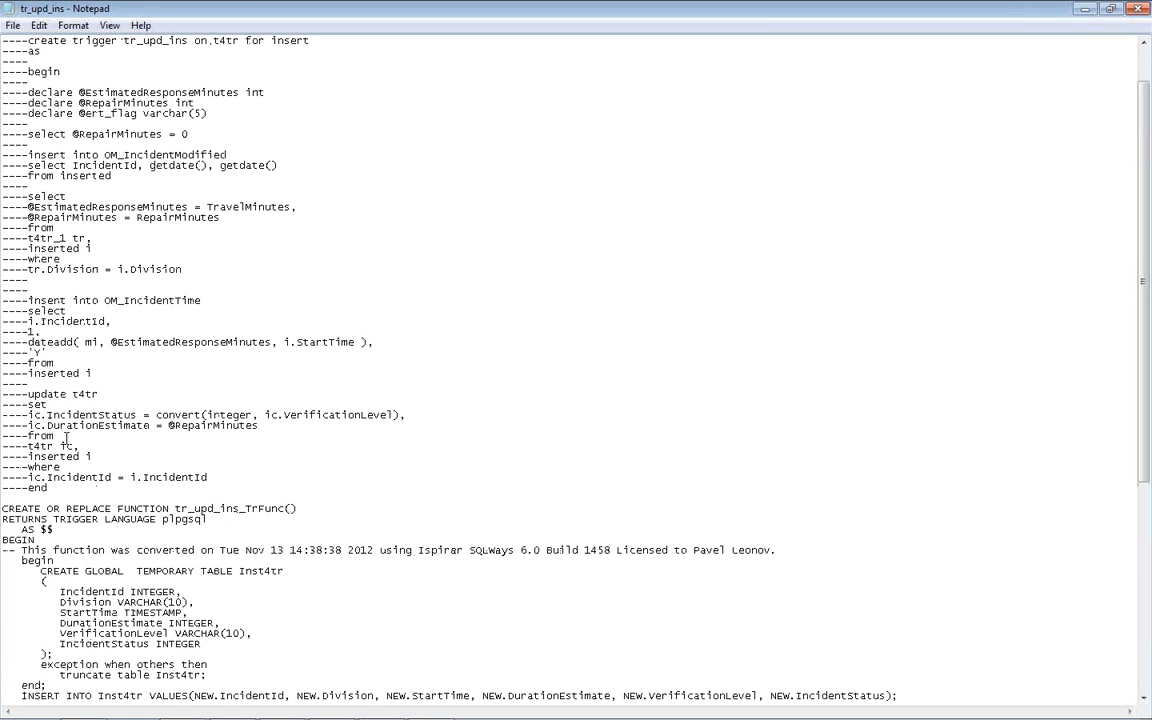
pyautogui.click(1138, 9)
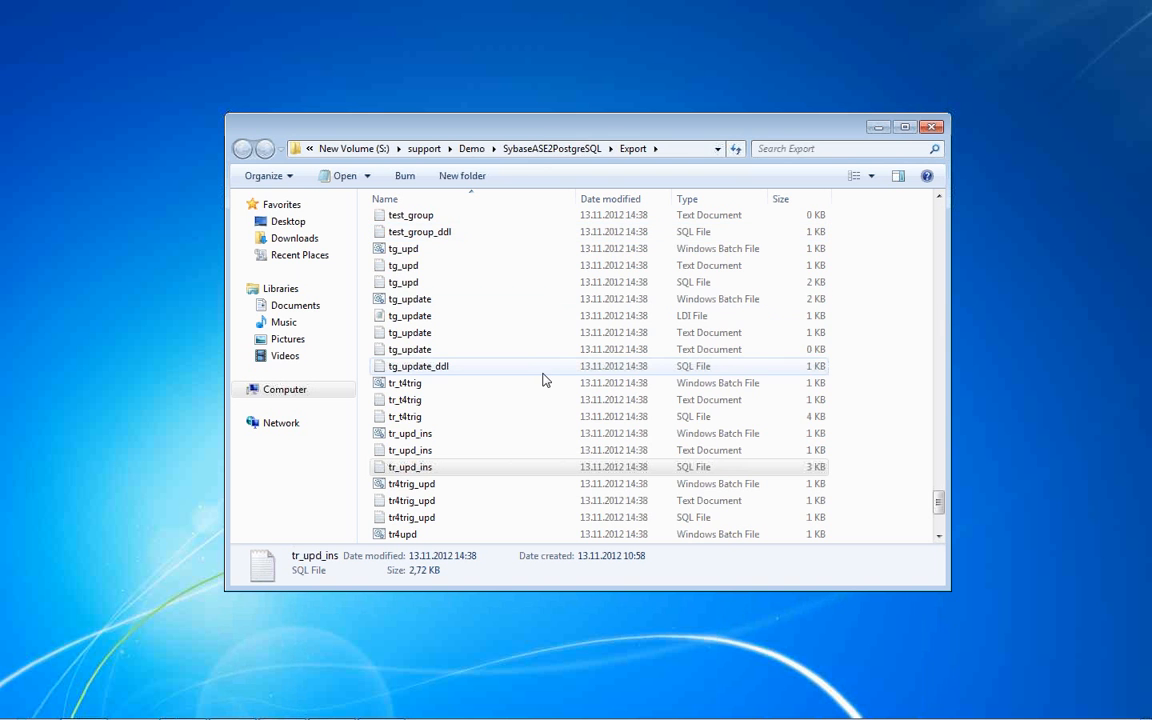
pyautogui.doubleClick(408, 417)
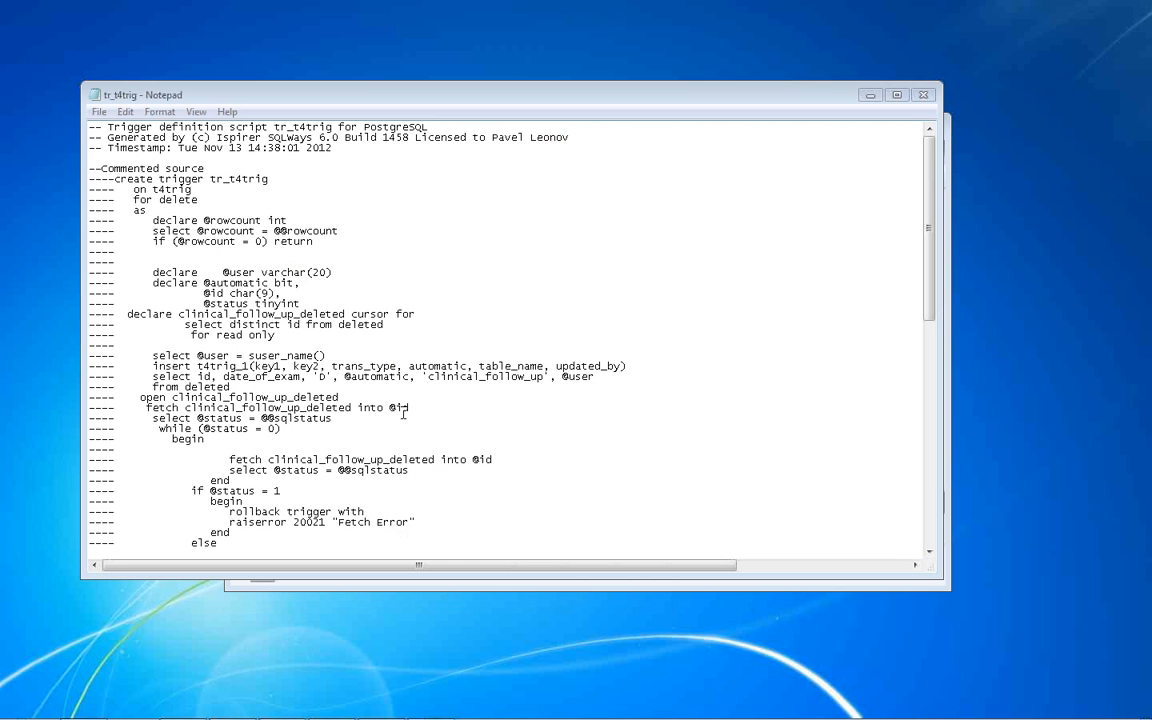
pyautogui.scroll(-14, 447, 368)
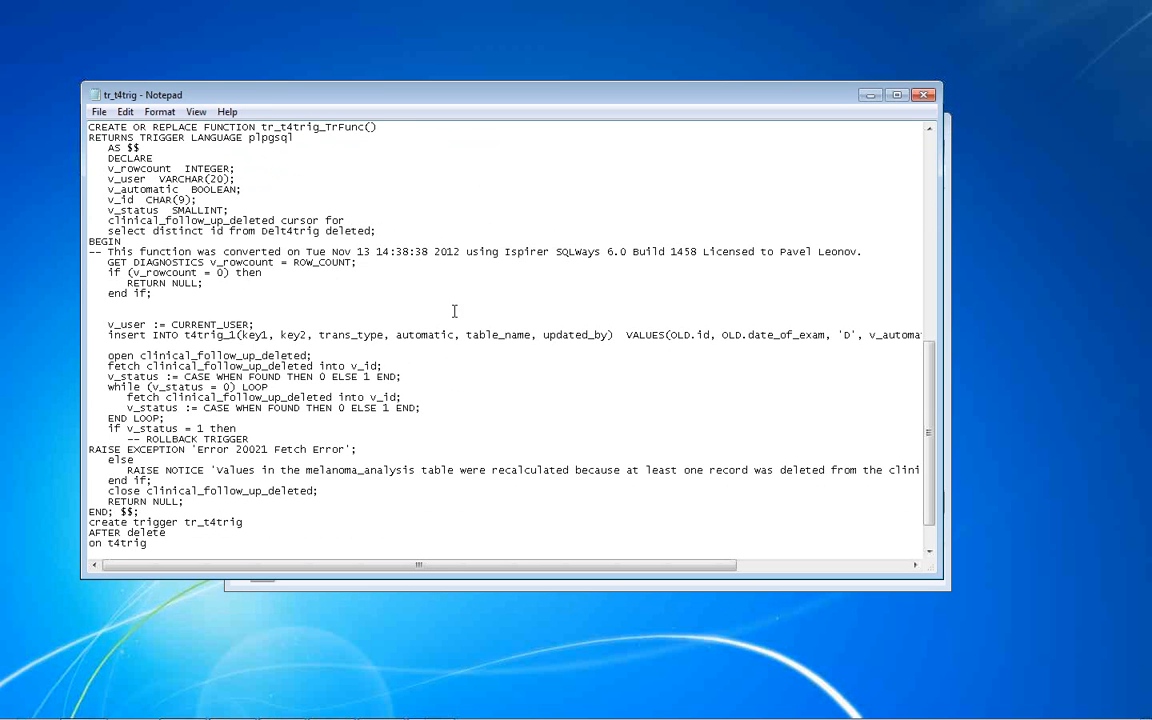
pyautogui.scroll(1, 358, 292)
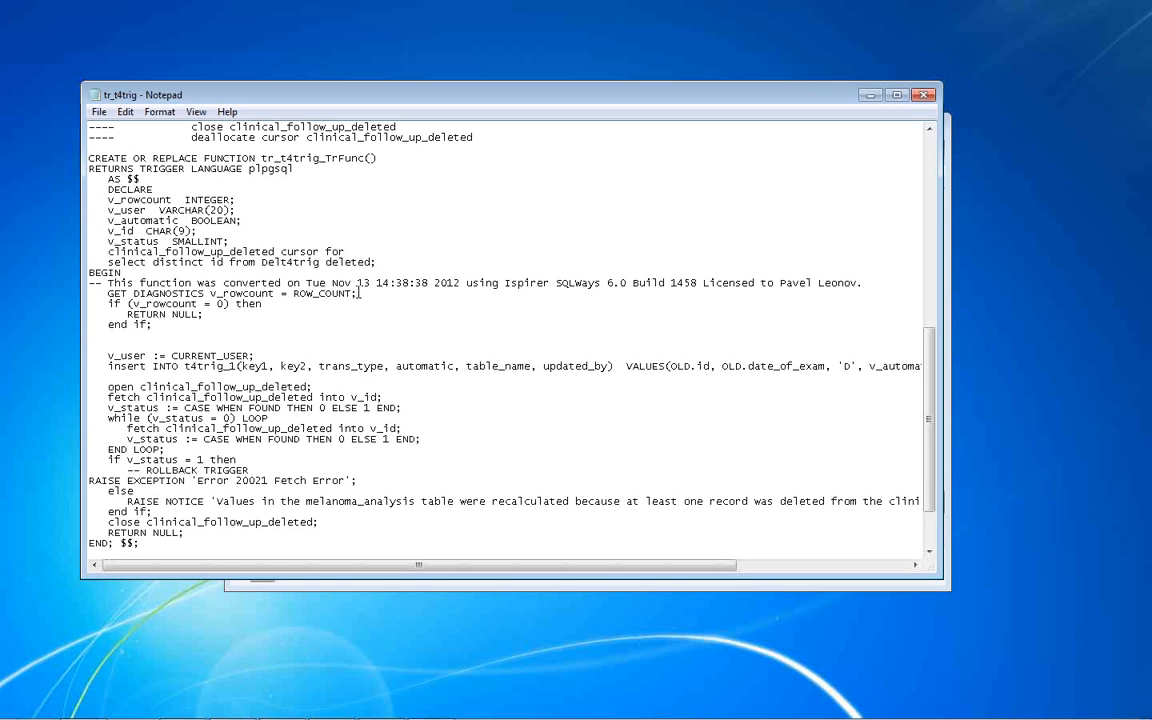
pyautogui.scroll(15, 358, 292)
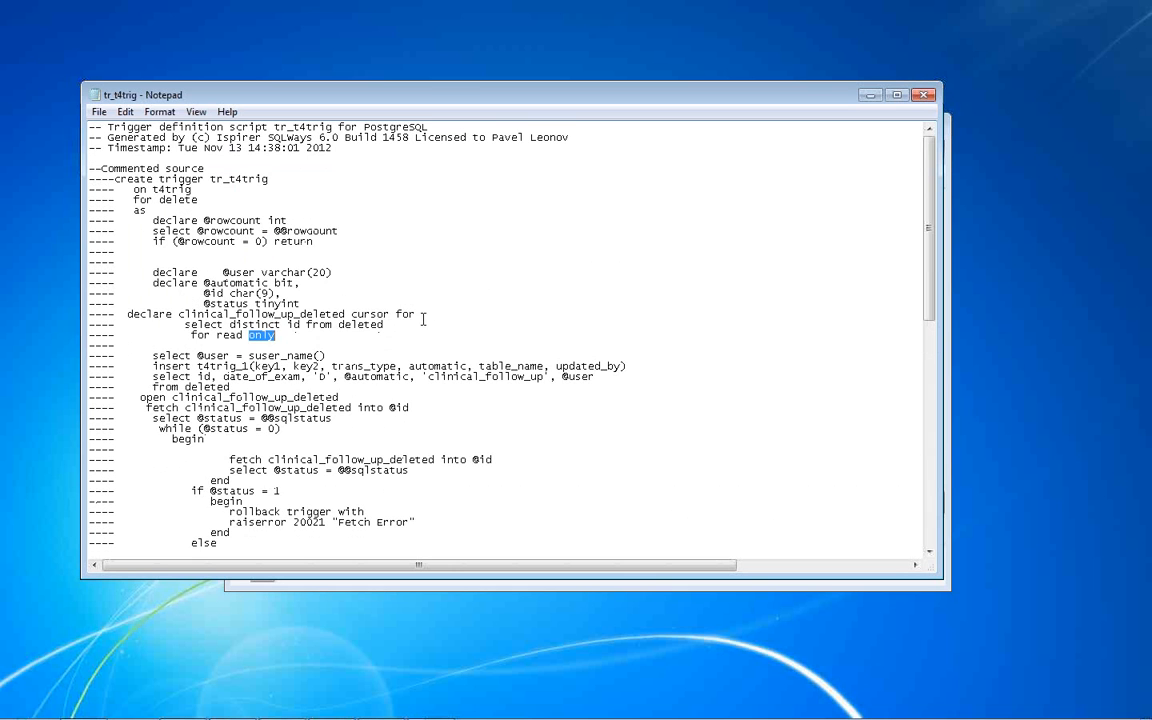
# Point out the commented clinical_follow_up_deleted cursor declaration and its select distinct id from deleted query.
pyautogui.click(413, 323)
pyautogui.doubleClick(294, 325)
pyautogui.click(326, 314)
# Highlight the converted insert INTO t4trig_1 statement and review the rest of the tr_t4trig_TrFunc() function and its trigger definition.
pyautogui.scroll(-1, 338, 343)
pyautogui.scroll(-12, 338, 345)
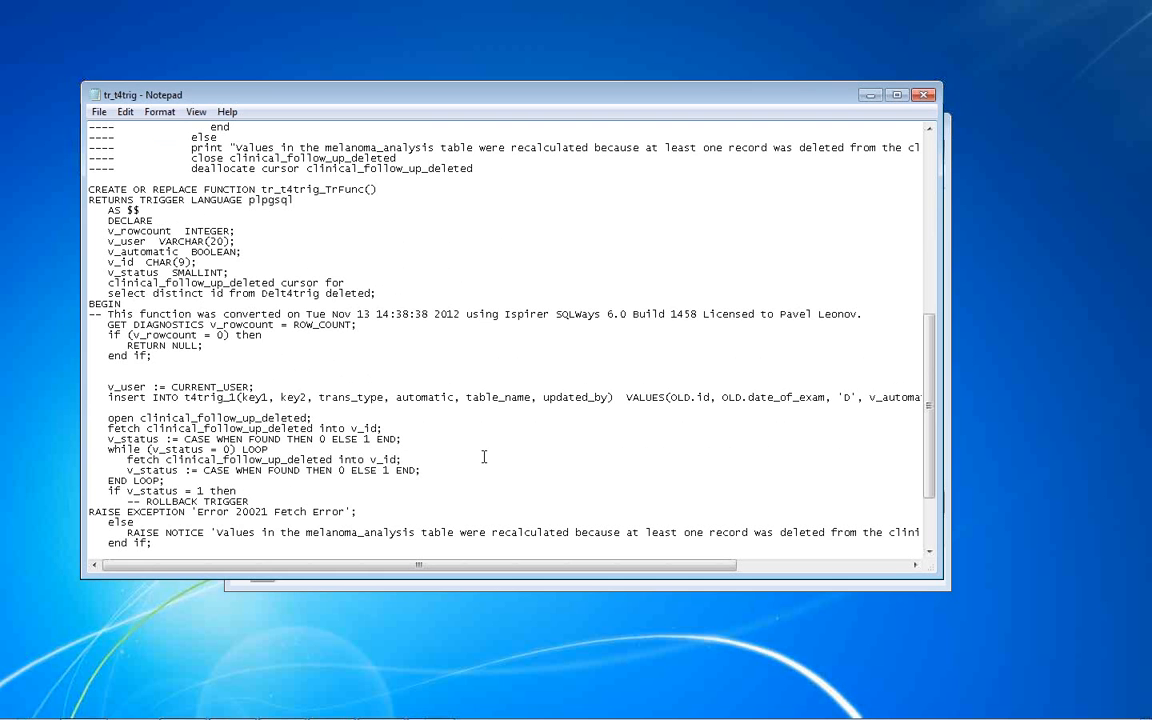
pyautogui.click(650, 397)
pyautogui.hotkey('shift', 'Home')
pyautogui.click(141, 408)
pyautogui.scroll(-2, 424, 412)
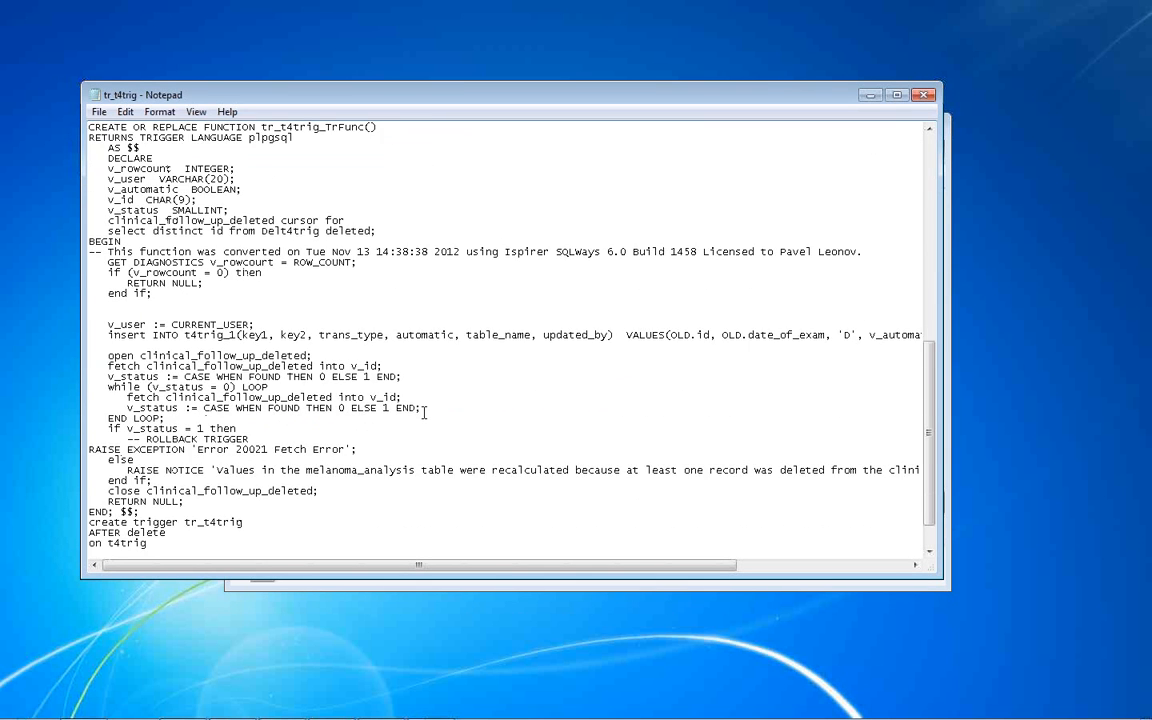
pyautogui.scroll(-2, 424, 412)
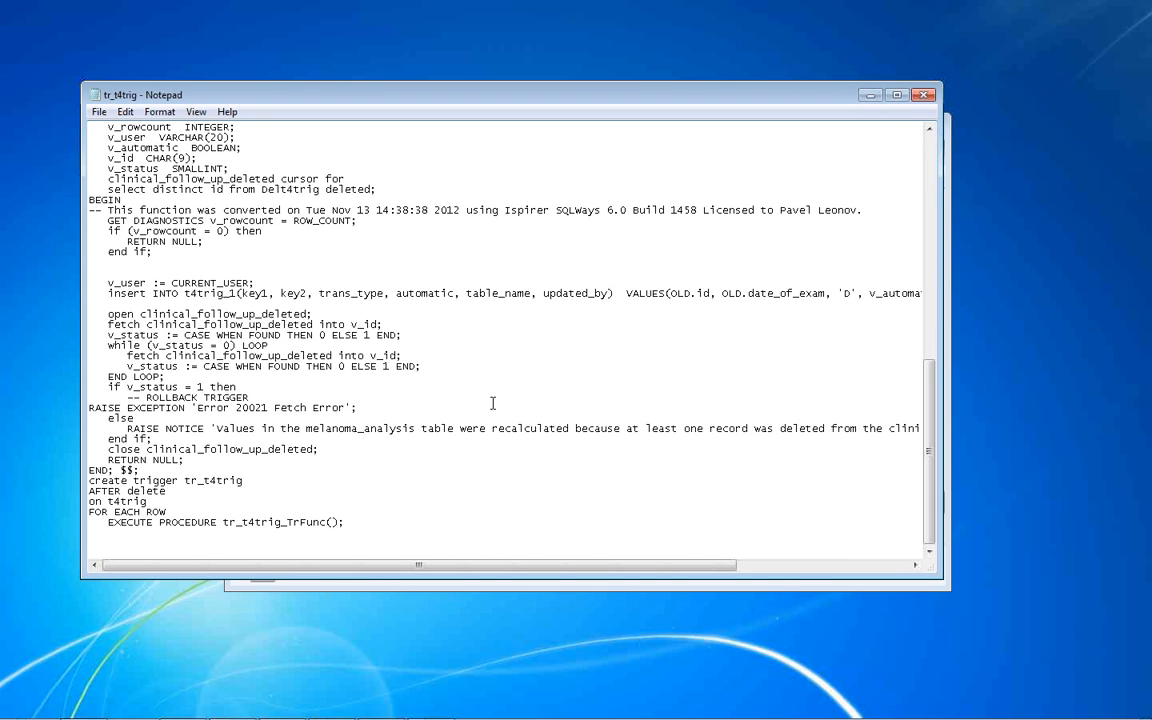
pyautogui.scroll(13, 480, 395)
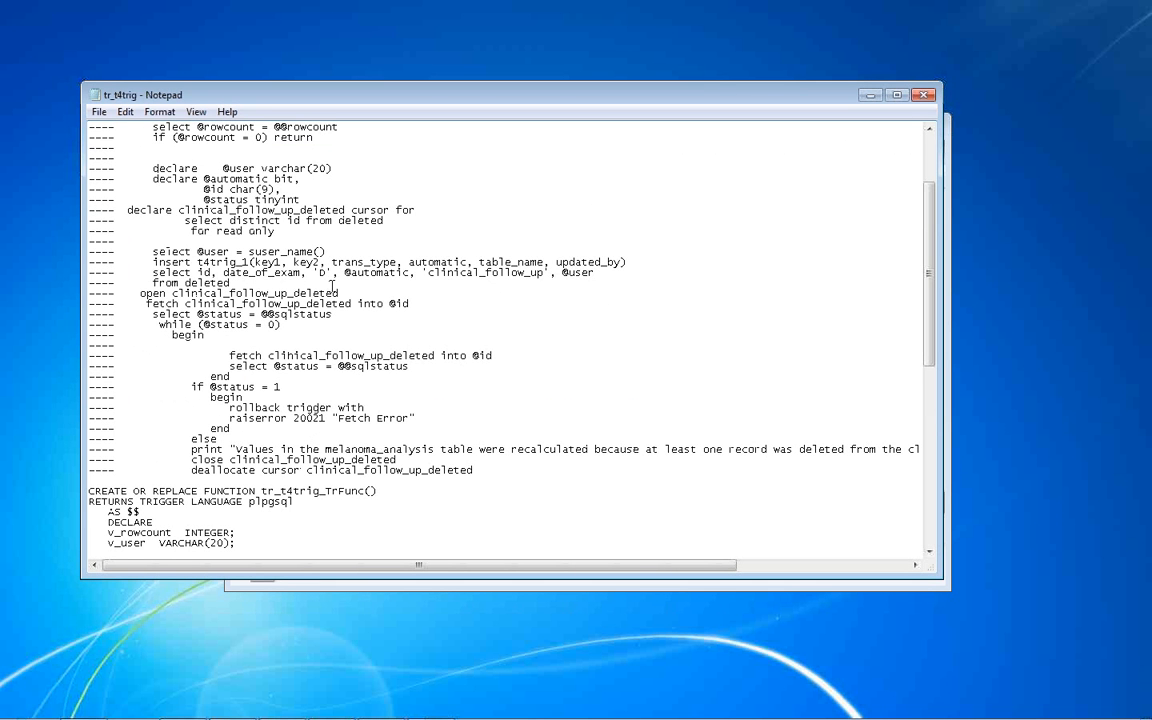
pyautogui.moveTo(89, 324); pyautogui.dragTo(355, 303)
pyautogui.scroll(-9, 360, 320)
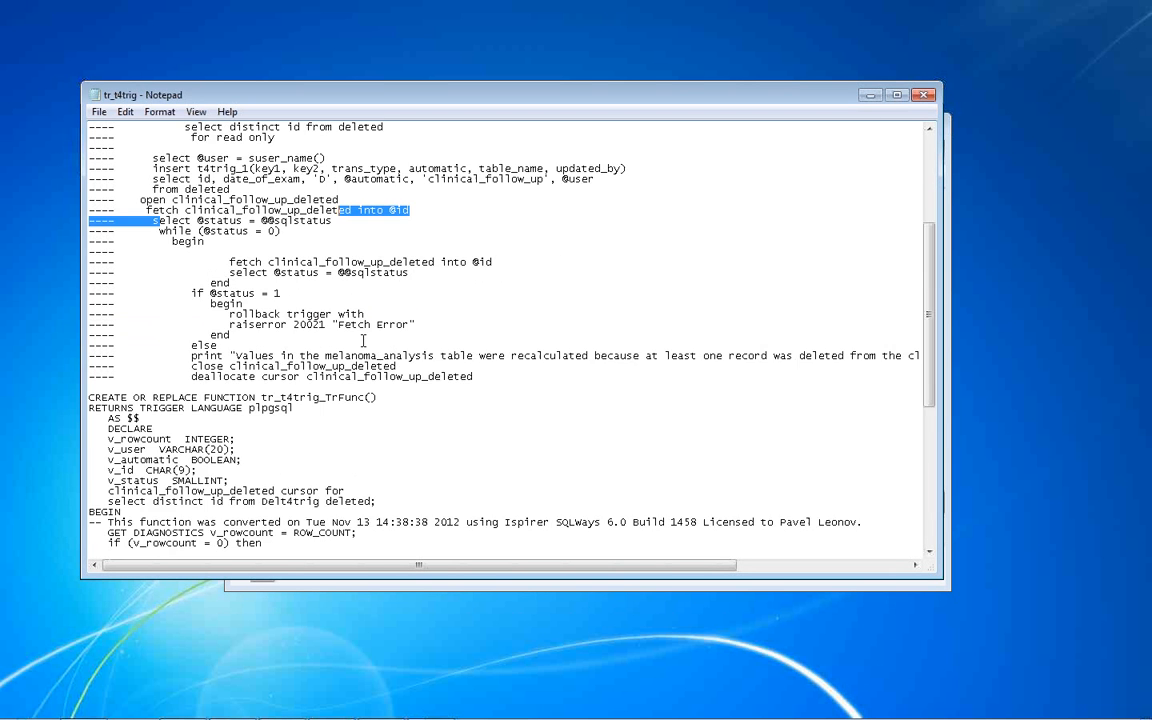
pyautogui.scroll(-4, 363, 341)
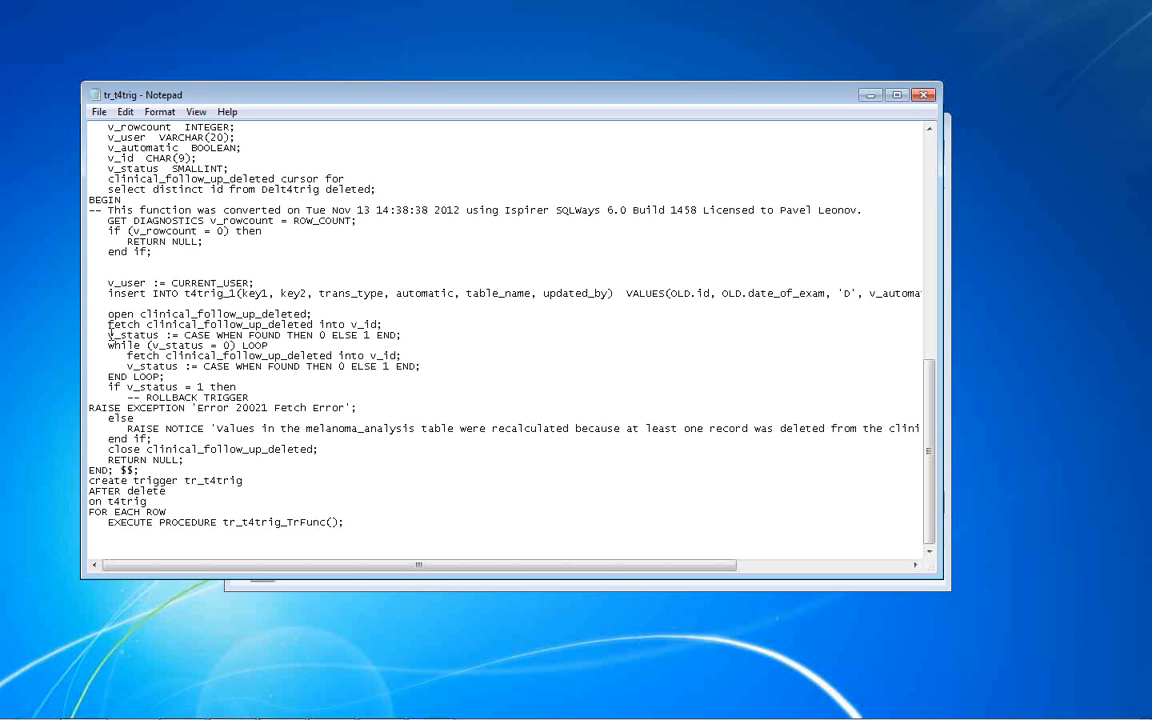
pyautogui.moveTo(110, 335); pyautogui.dragTo(400, 340)
pyautogui.click(429, 329)
pyautogui.moveTo(261, 336)
pyautogui.mouseDown()
pyautogui.moveTo(275, 337)
pyautogui.moveTo(256, 336)
pyautogui.mouseUp()
# Highlight the source's raiserror 20021 "Fetch Error" statement and locate the corresponding RAISE EXCEPTION line in the converted function.
pyautogui.scroll(9, 222, 358)
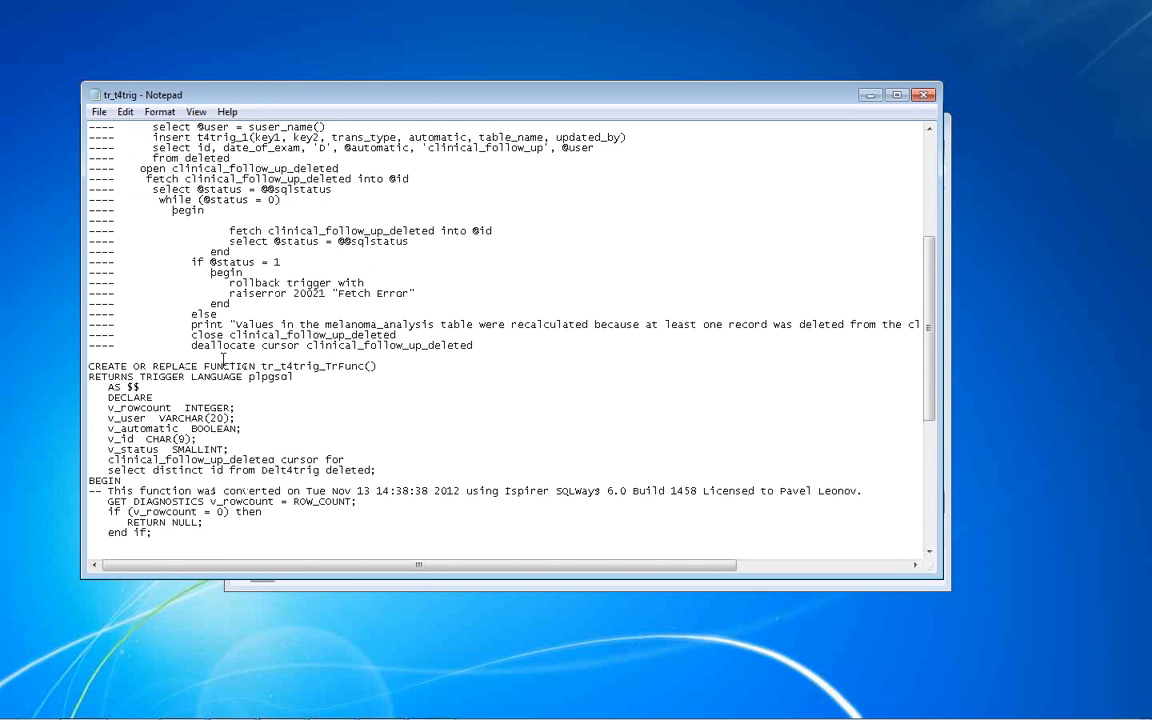
pyautogui.moveTo(222, 293); pyautogui.dragTo(462, 300)
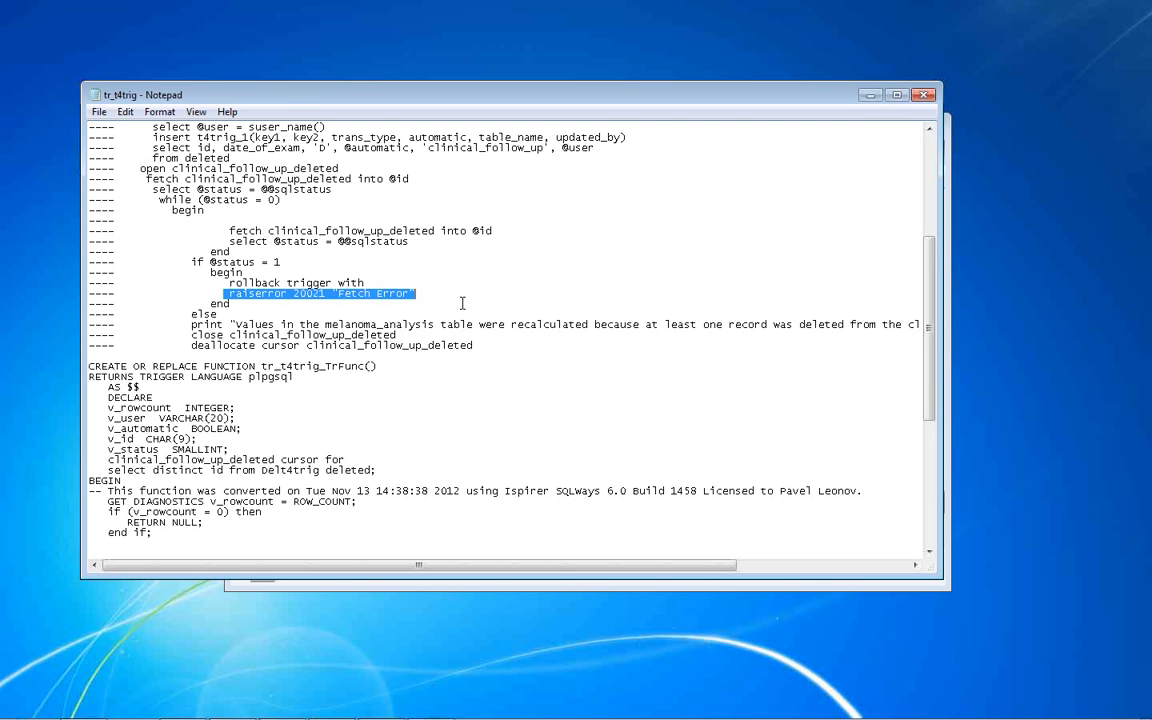
pyautogui.scroll(-9, 388, 398)
pyautogui.moveTo(121, 429); pyautogui.dragTo(281, 431)
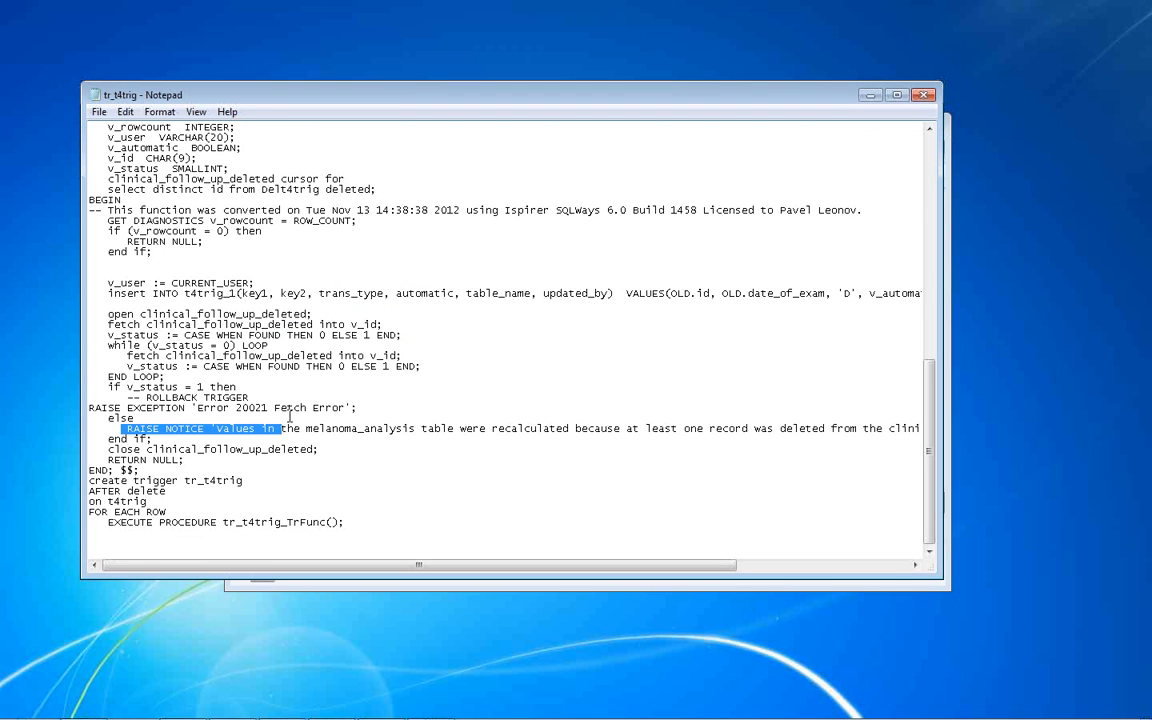
pyautogui.click(351, 407)
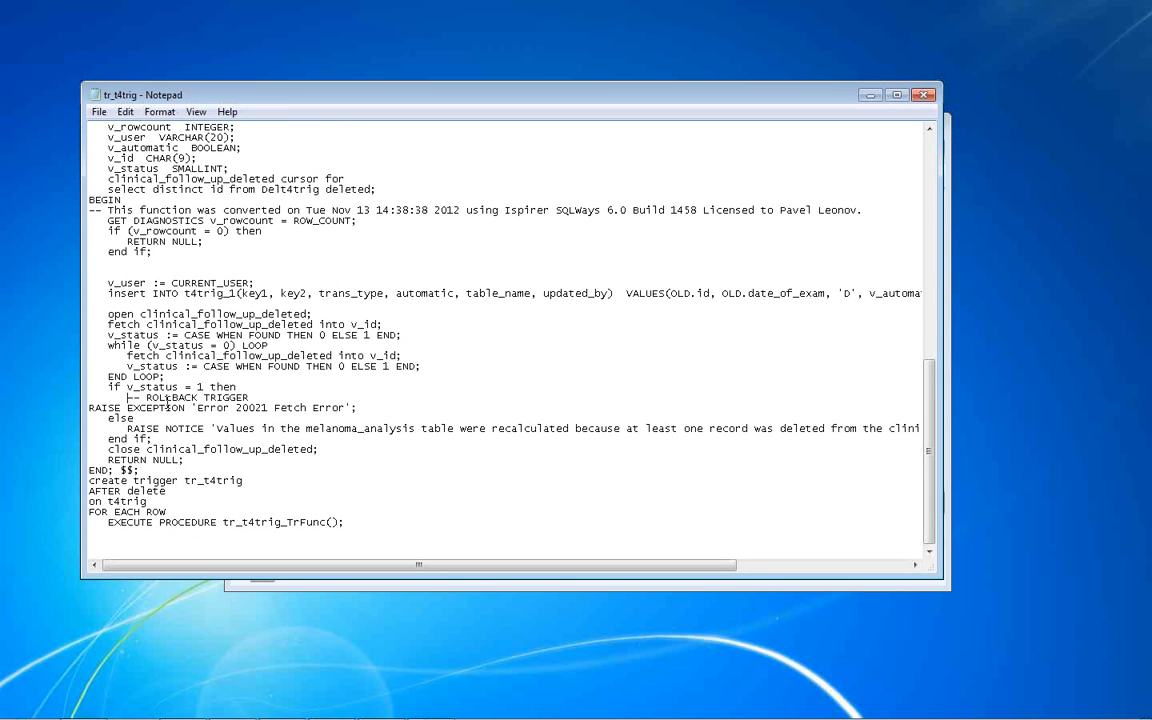
# Highlight the source's print statement and the RAISE NOTICE statement that replaces it in the converted function.
pyautogui.scroll(7, 240, 262)
pyautogui.moveTo(191, 262); pyautogui.dragTo(222, 262)
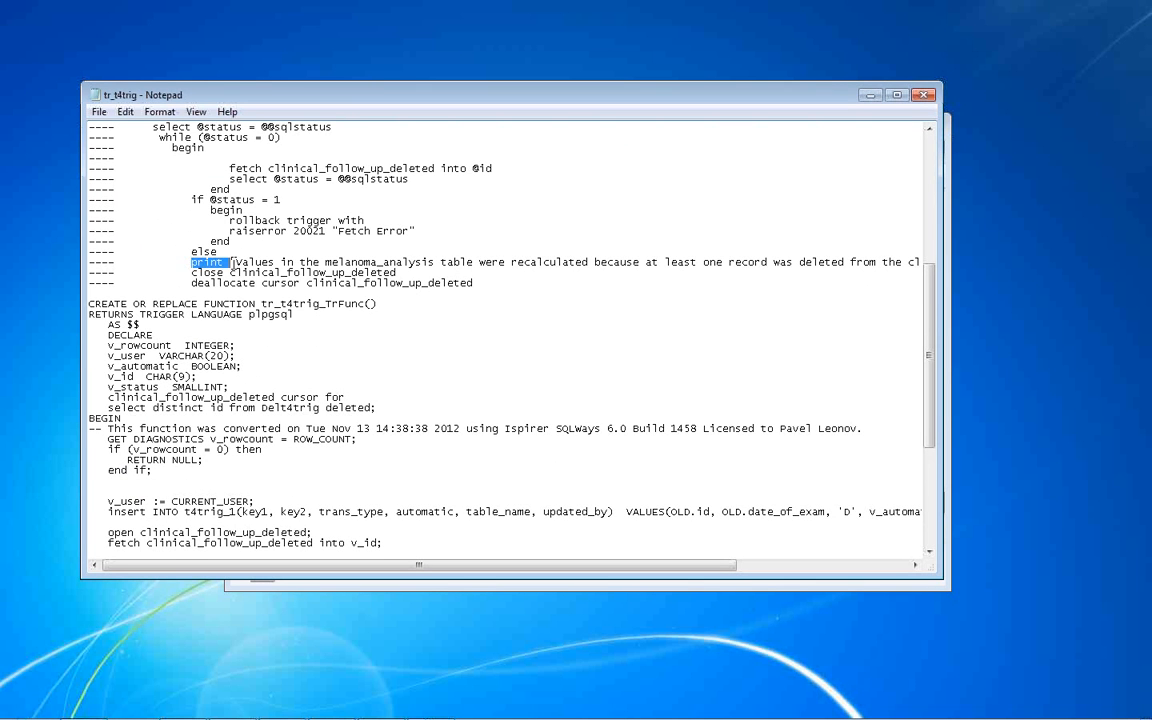
pyautogui.scroll(-7, 250, 400)
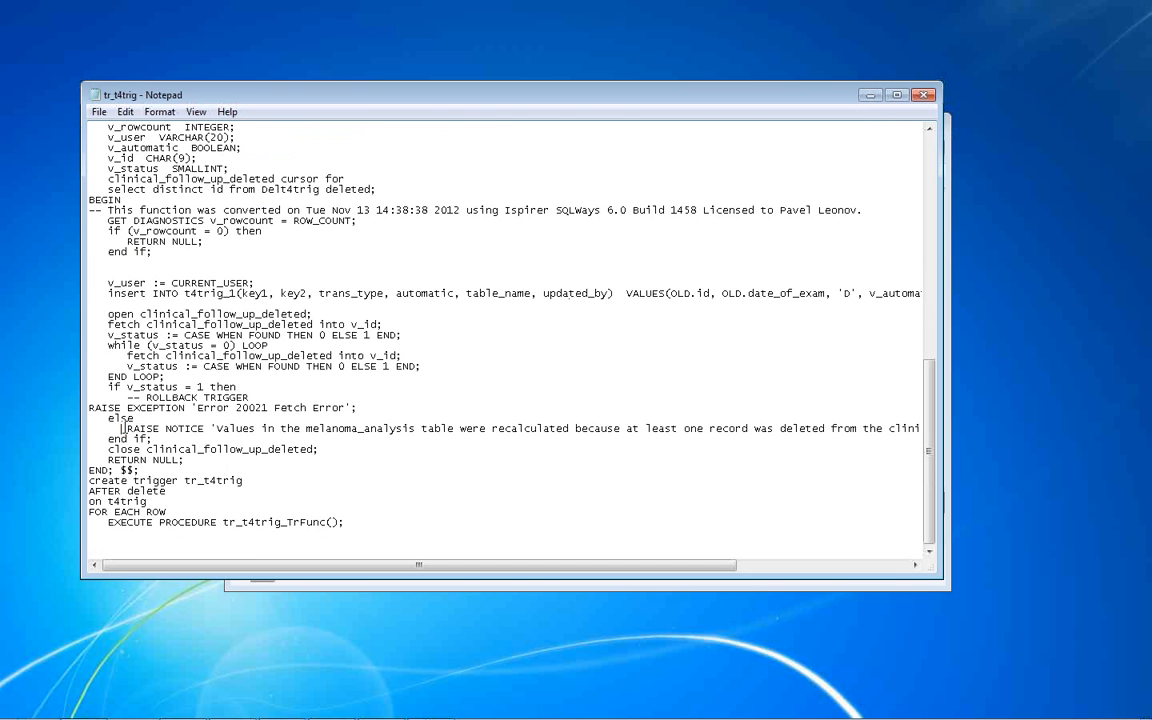
pyautogui.moveTo(122, 428); pyautogui.dragTo(283, 428)
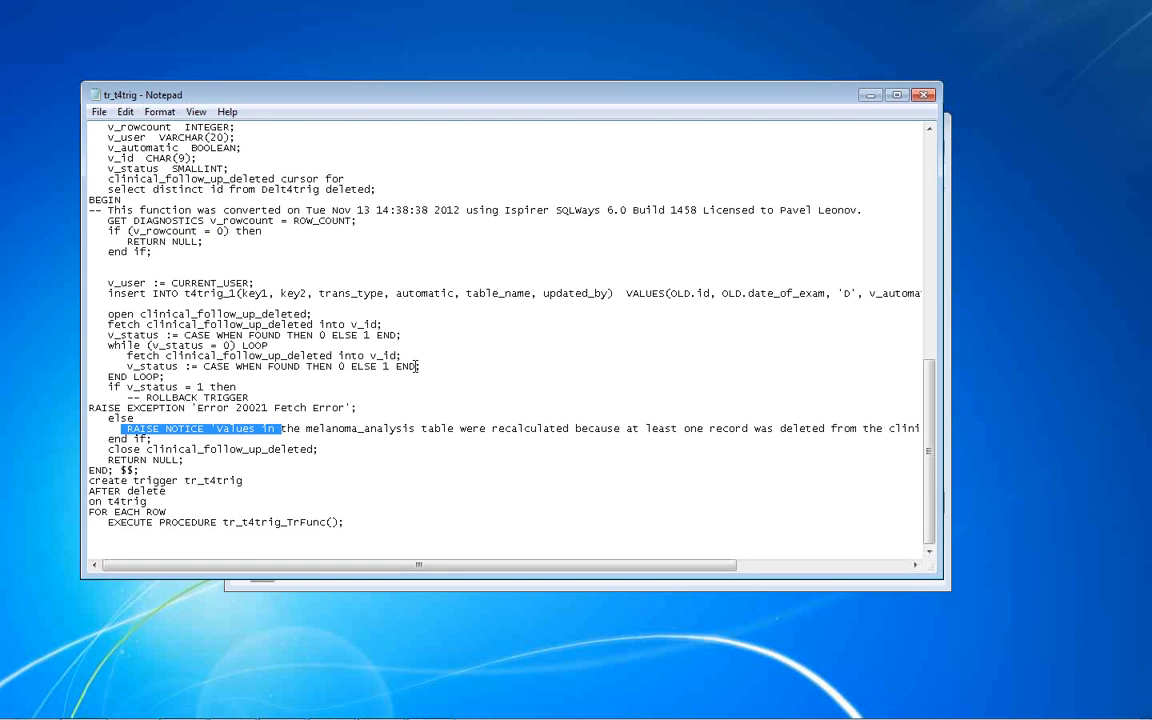
pyautogui.scroll(8, 494, 349)
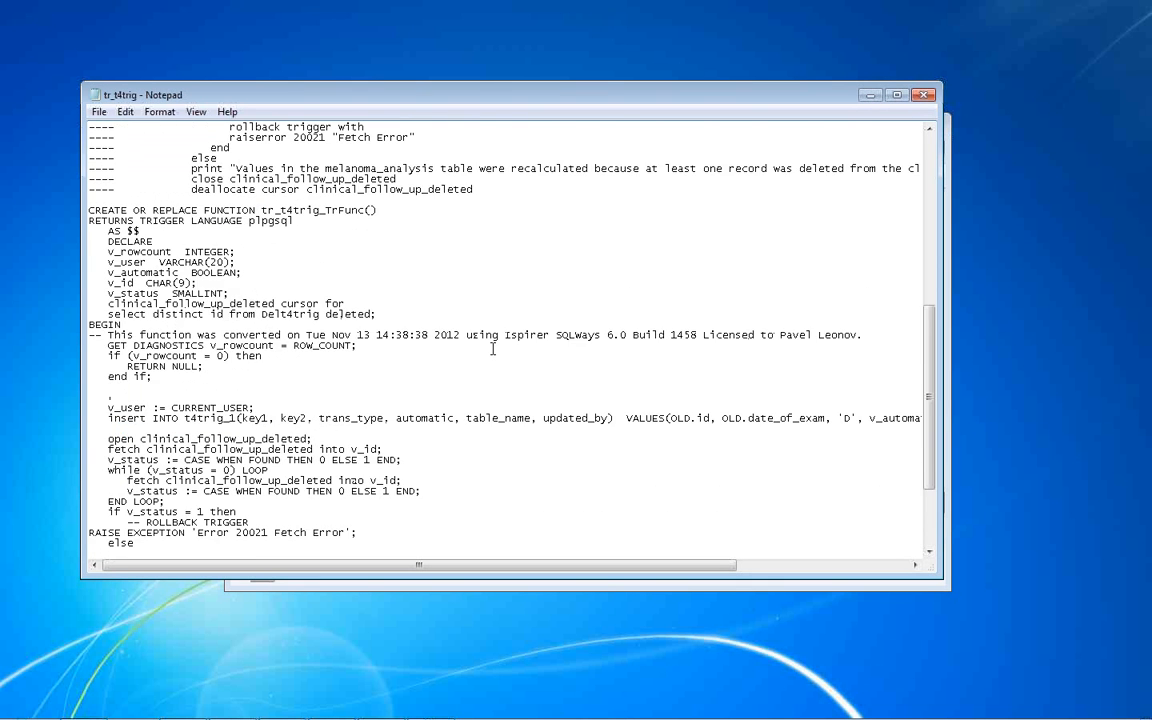
pyautogui.scroll(7, 434, 348)
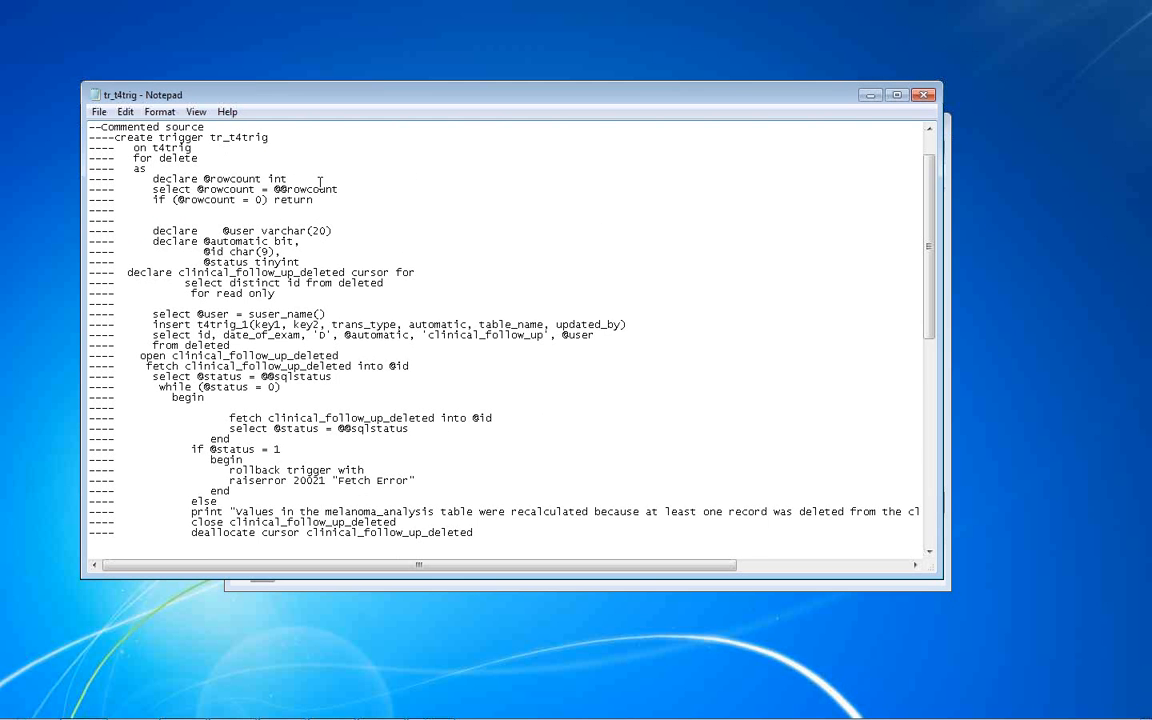
pyautogui.scroll(-11, 283, 190)
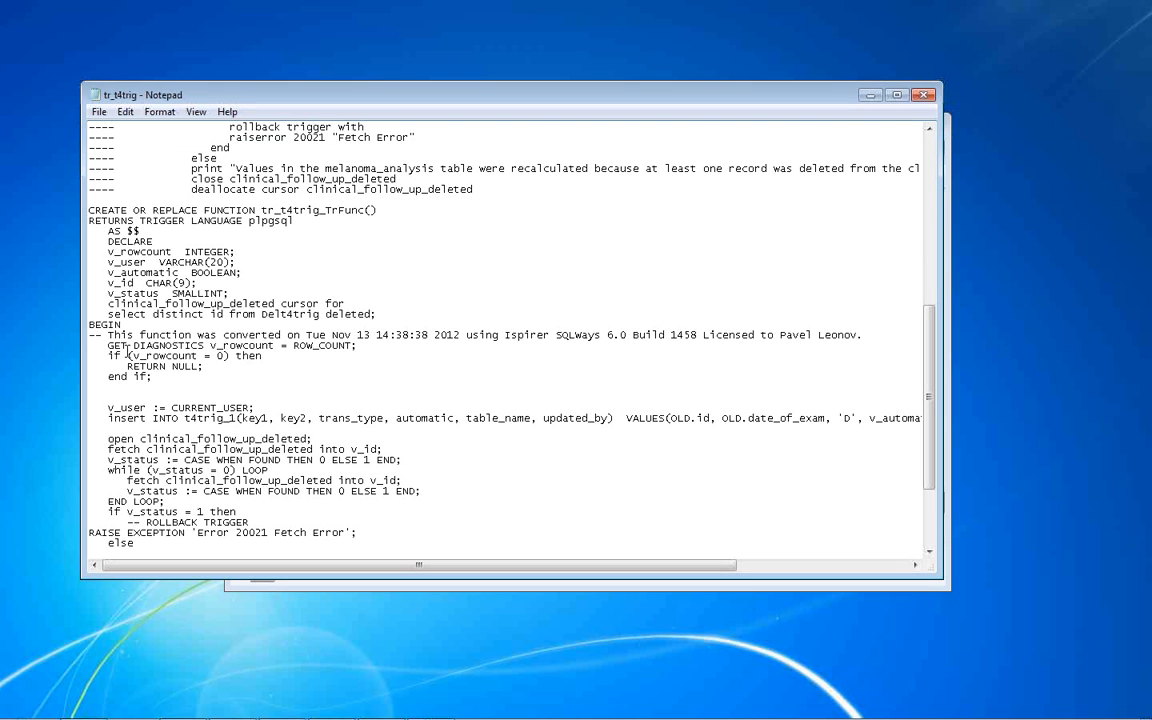
pyautogui.moveTo(365, 345); pyautogui.dragTo(94, 346)
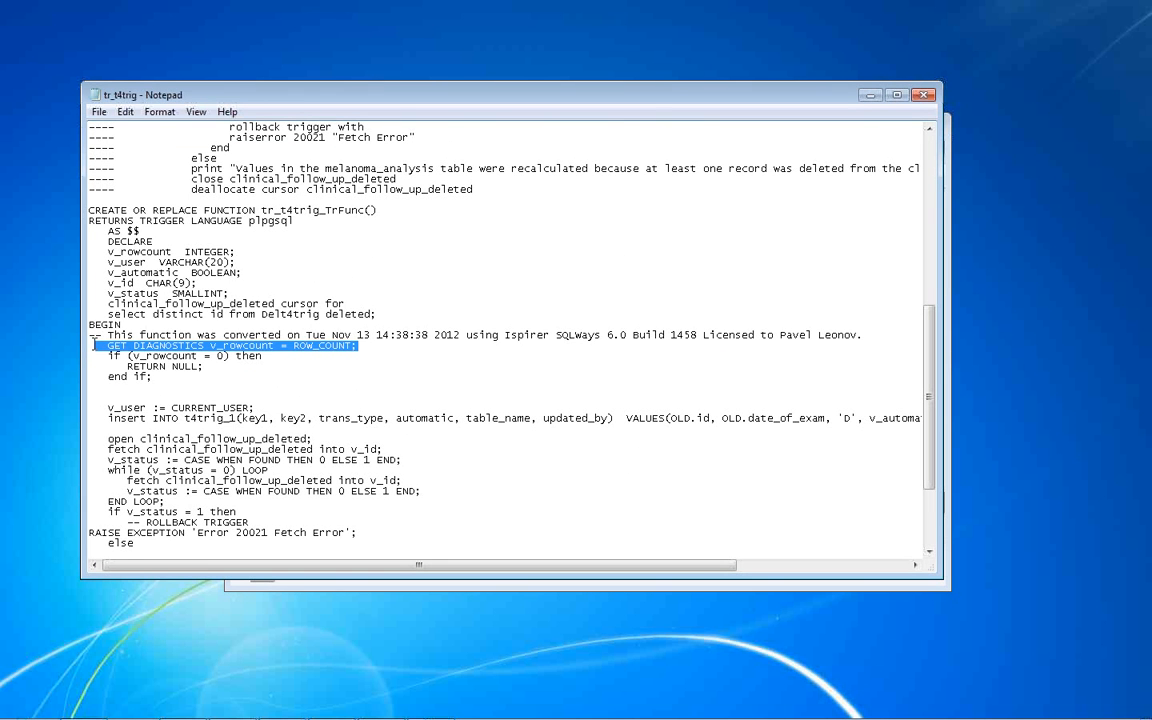
# Close the tr_t4trig script and look through the trigger files in the Export folder, selecting the tg_upd SQL file.
pyautogui.click(924, 96)
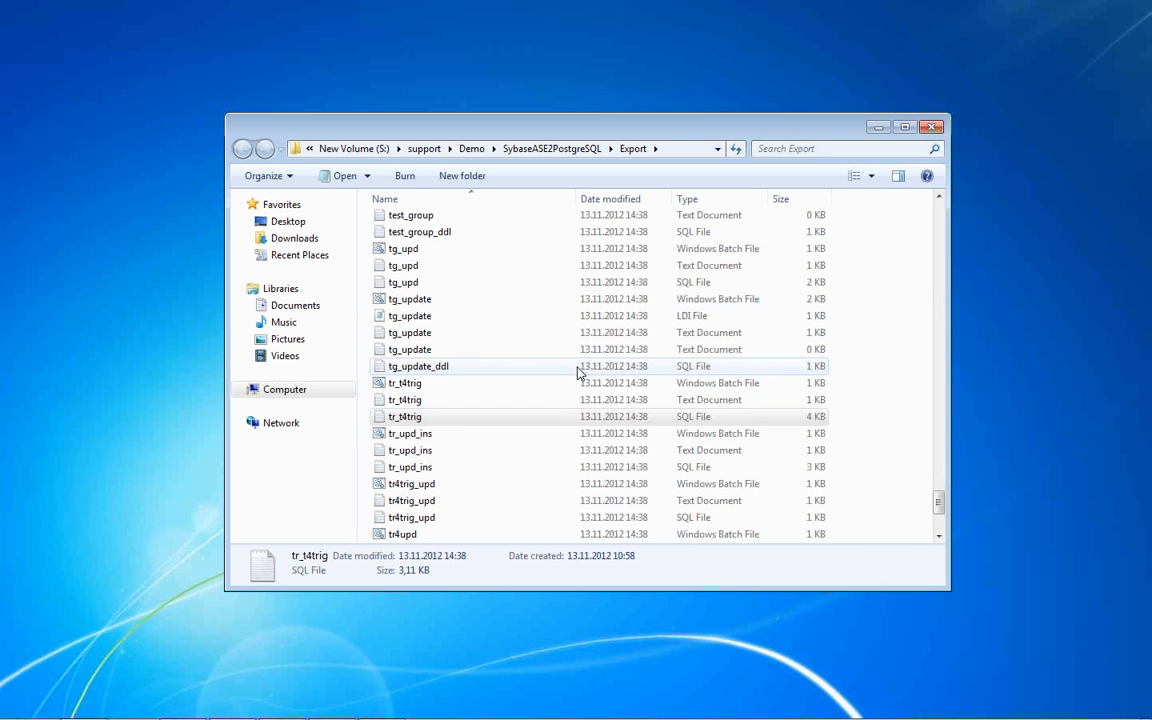
pyautogui.moveTo(938, 503); pyautogui.dragTo(940, 440)
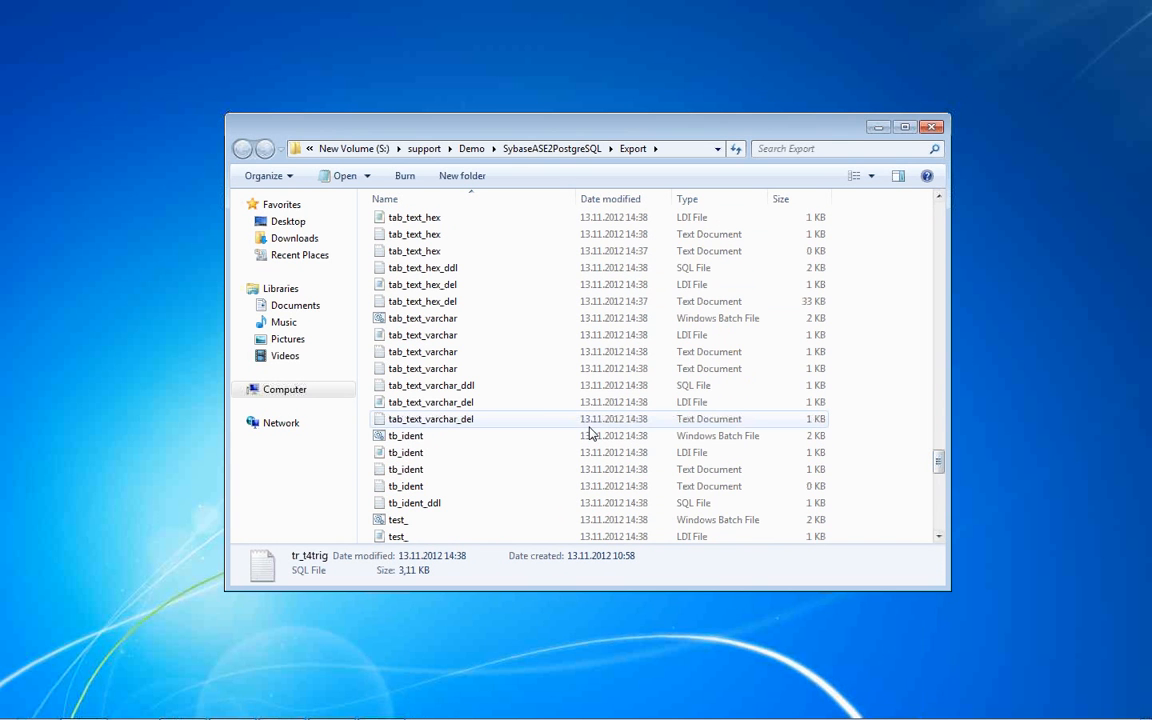
pyautogui.click(503, 452)
pyautogui.scroll(-6, 501, 470)
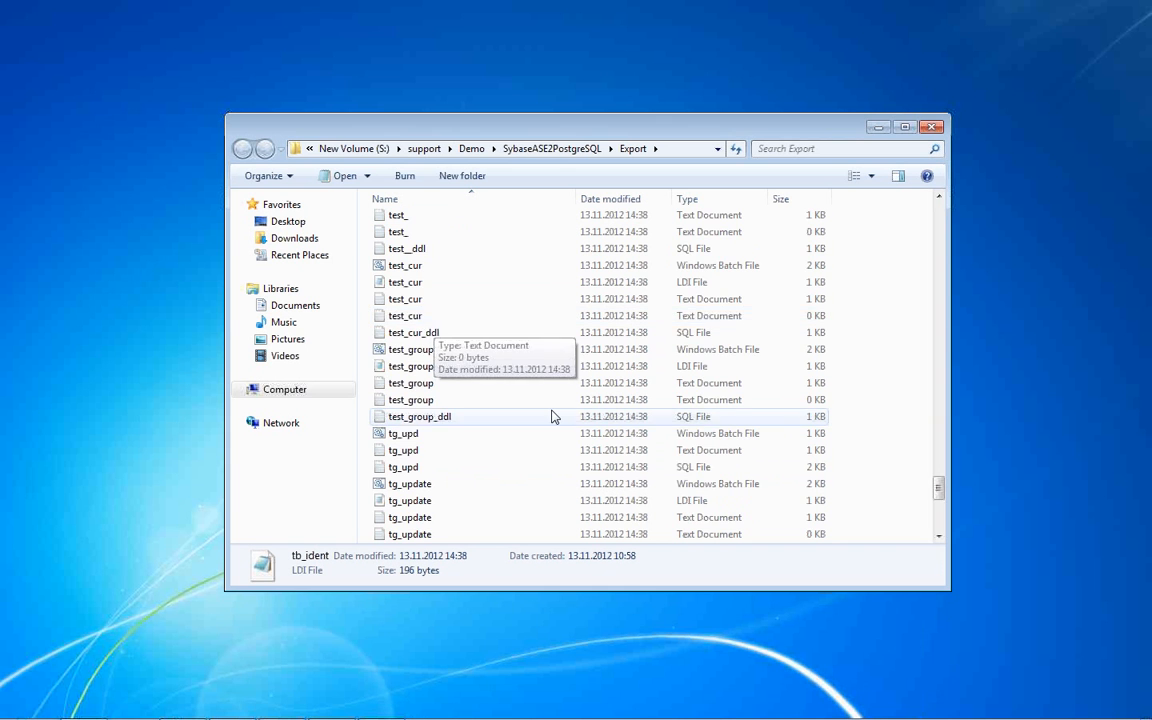
pyautogui.scroll(-3, 550, 414)
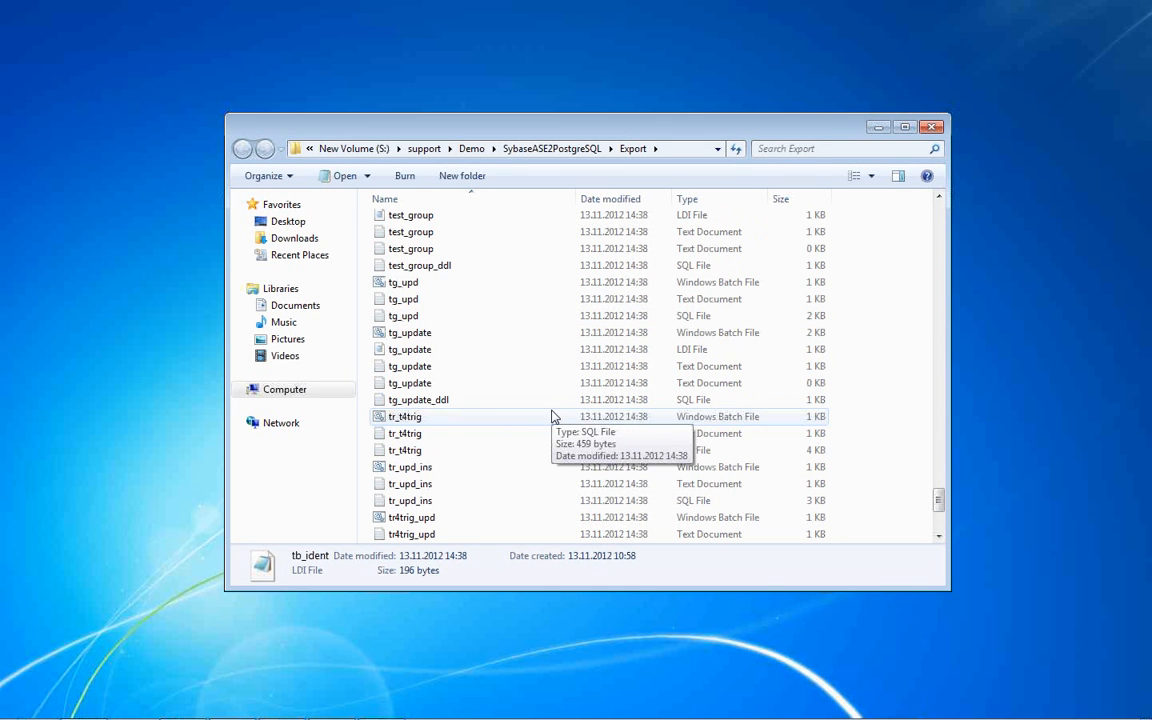
pyautogui.doubleClick(428, 317)
pyautogui.scroll(-1, 537, 411)
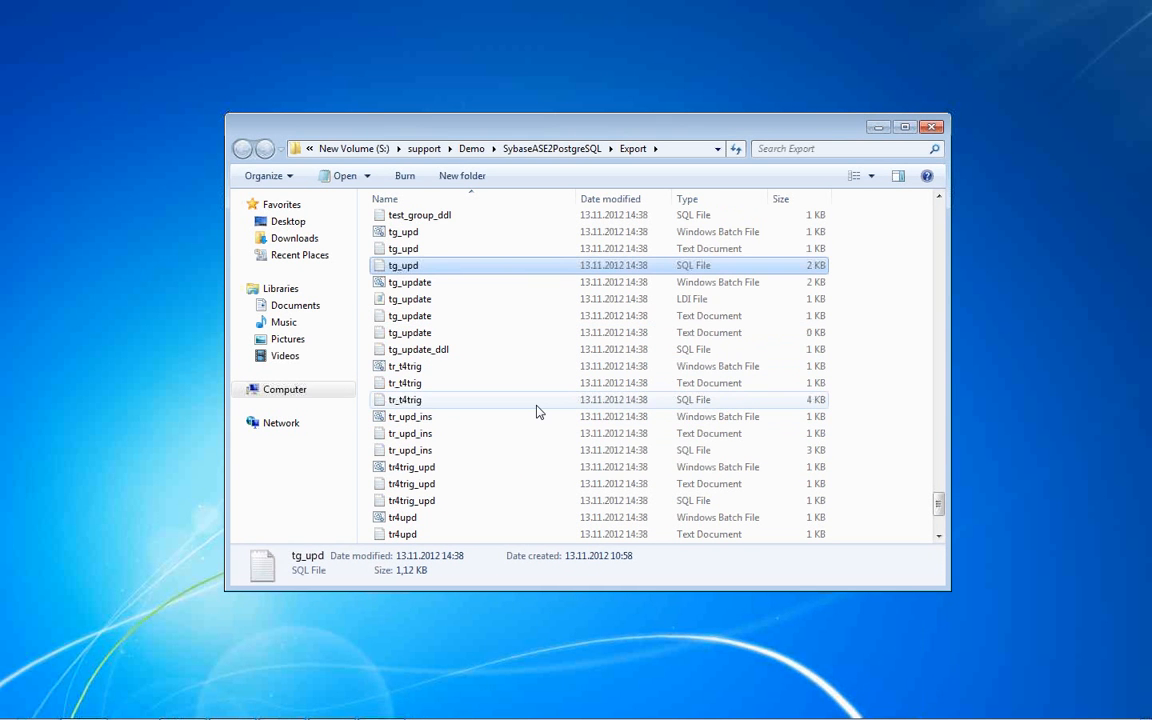
pyautogui.scroll(-3, 488, 386)
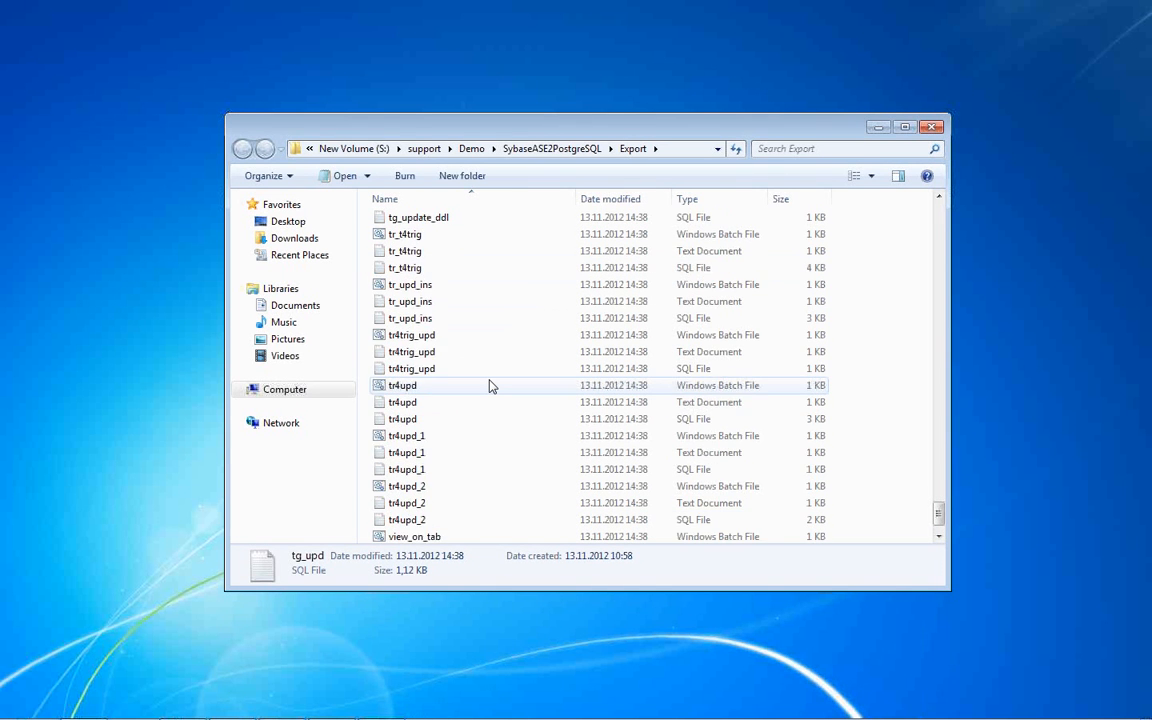
# Find the sp4tmp_2_rs stored procedure's SQL file in the Export folder and open it.
pyautogui.scroll(15, 490, 386)
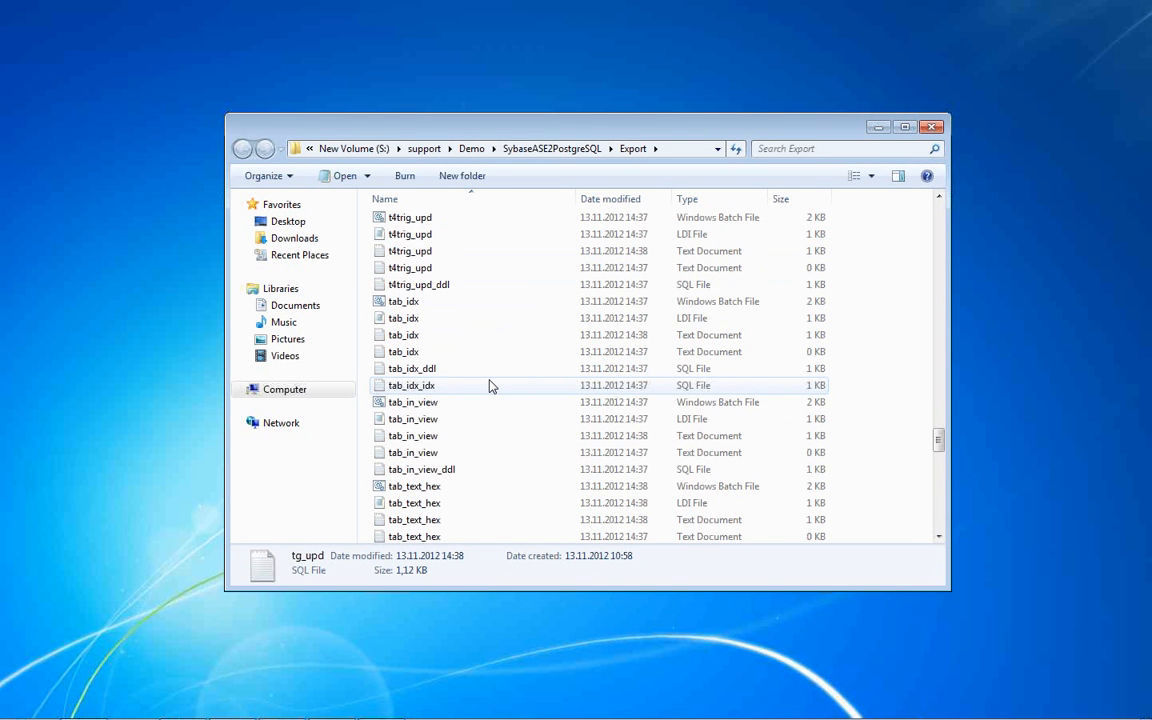
pyautogui.scroll(8, 490, 386)
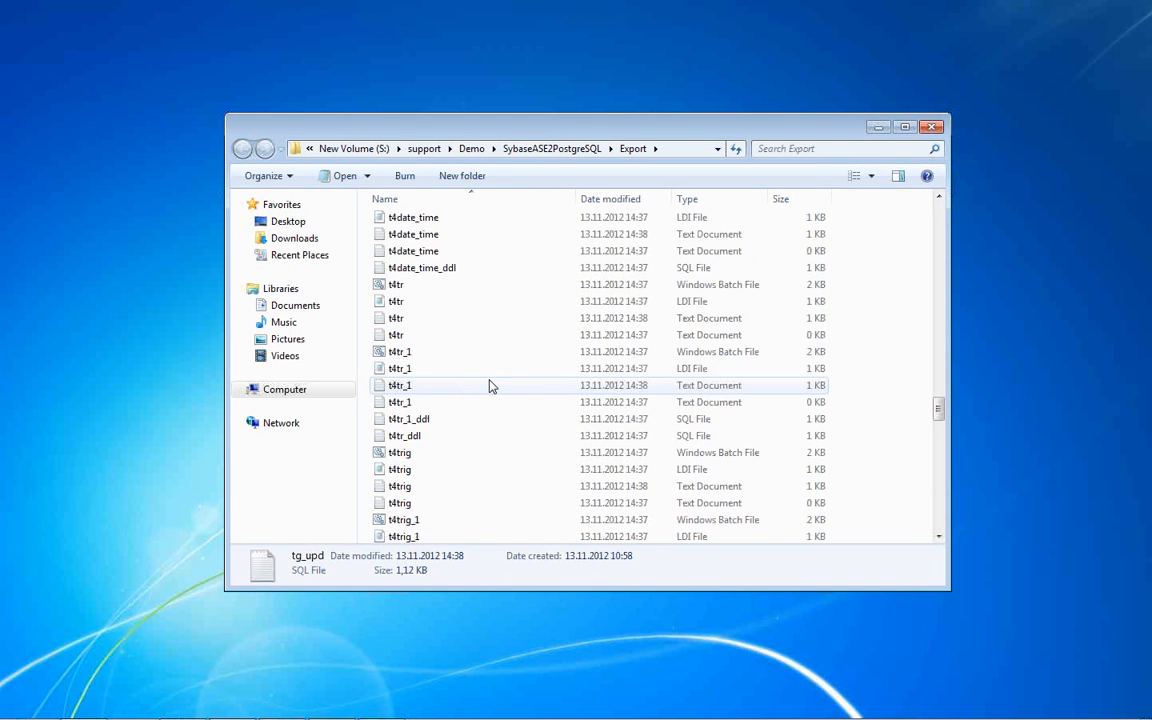
pyautogui.scroll(20, 490, 386)
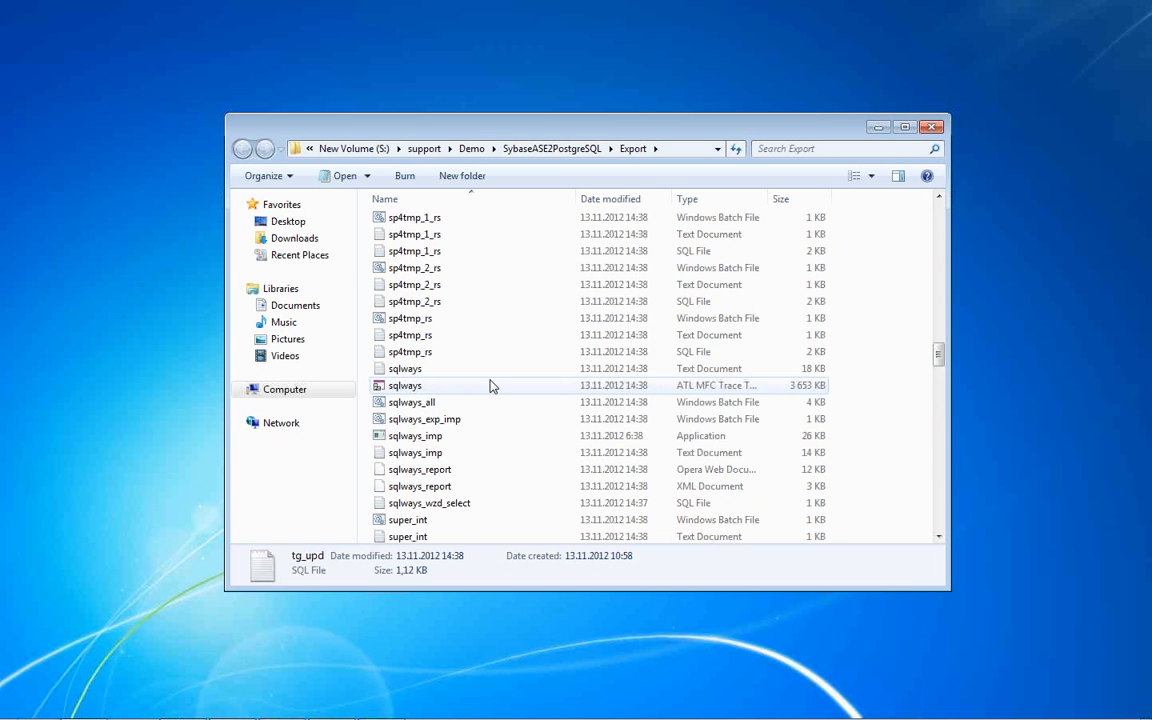
pyautogui.scroll(1, 490, 386)
pyautogui.doubleClick(445, 354)
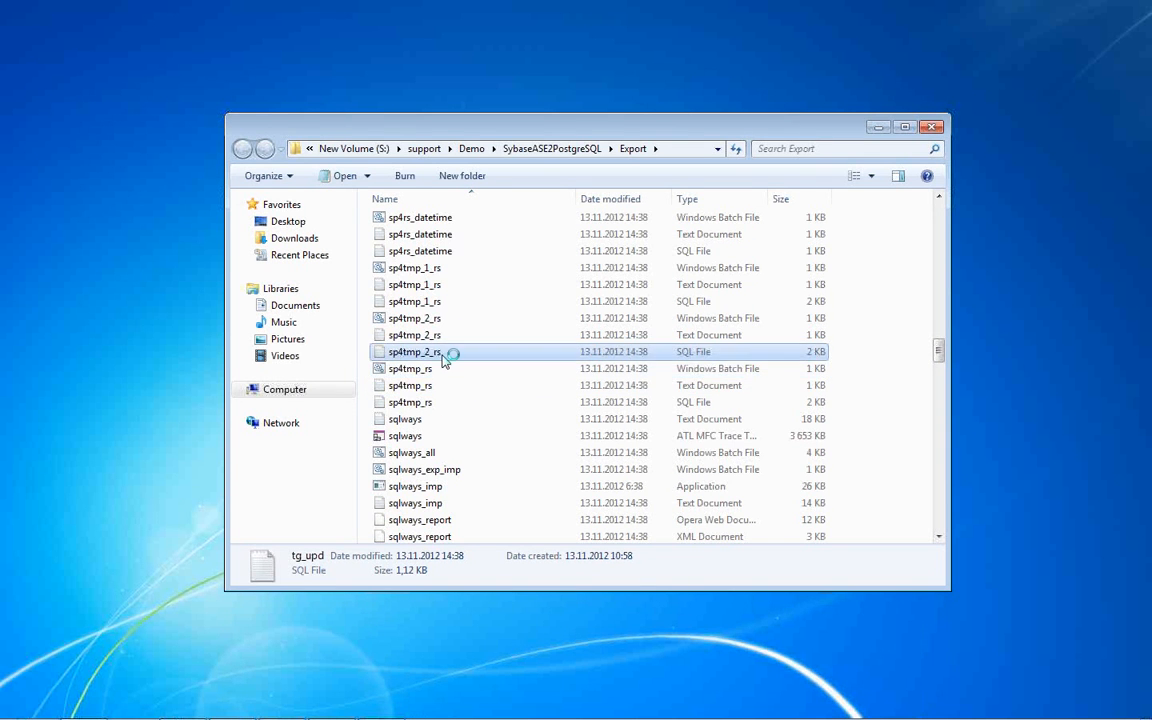
pyautogui.click(303, 355)
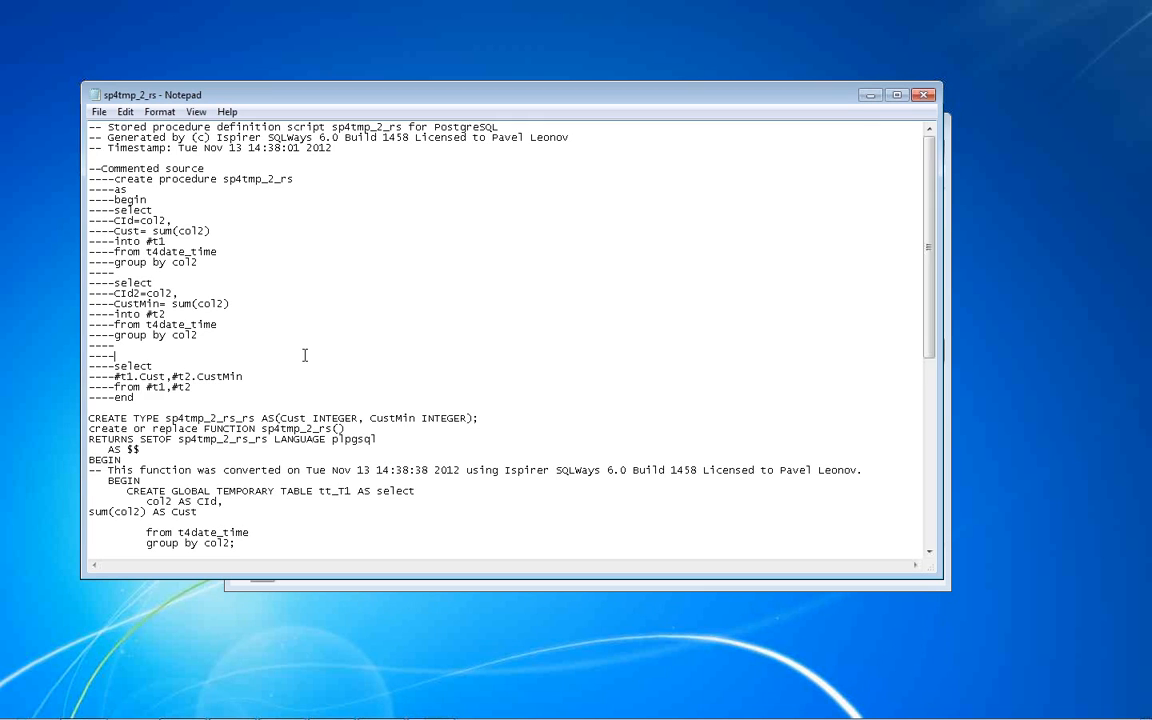
# Examine the commented source of sp4tmp_2_rs: the selects into #t1 and #t2 and the final select from both temporary tables.
pyautogui.scroll(-10, 427, 355)
pyautogui.scroll(10, 427, 355)
pyautogui.click(229, 262)
pyautogui.moveTo(88, 283); pyautogui.dragTo(102, 283)
pyautogui.moveTo(115, 366); pyautogui.dragTo(121, 366)
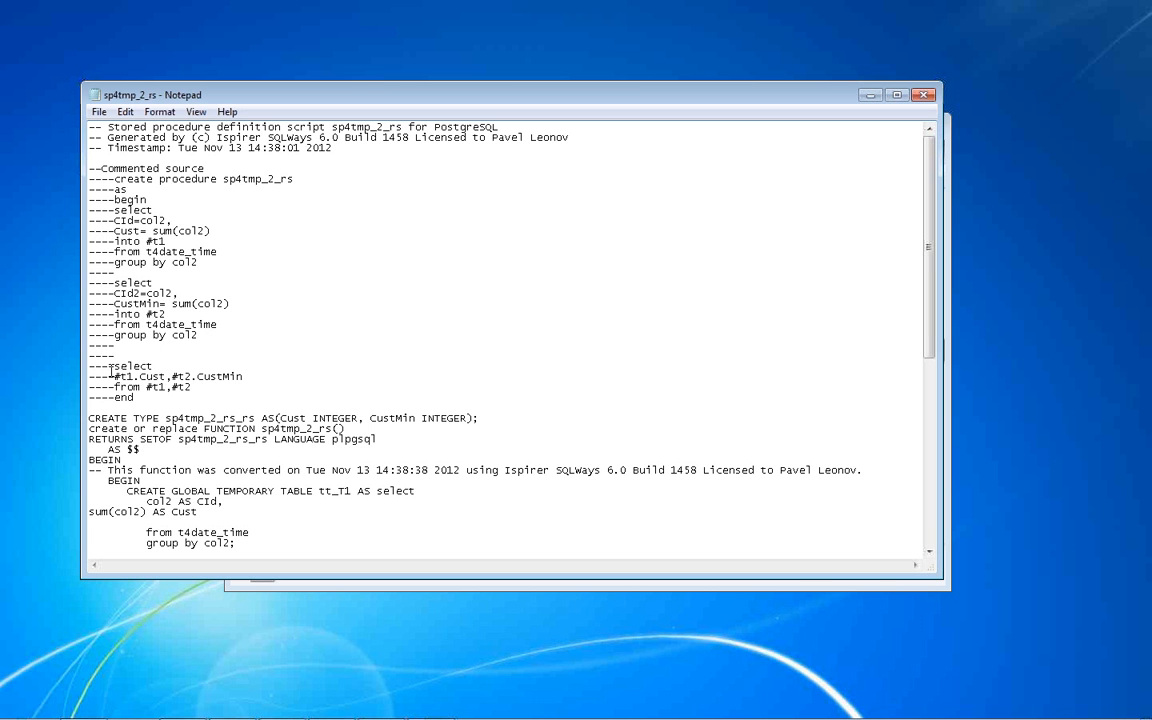
pyautogui.click(209, 380)
pyautogui.moveTo(209, 385); pyautogui.dragTo(152, 376)
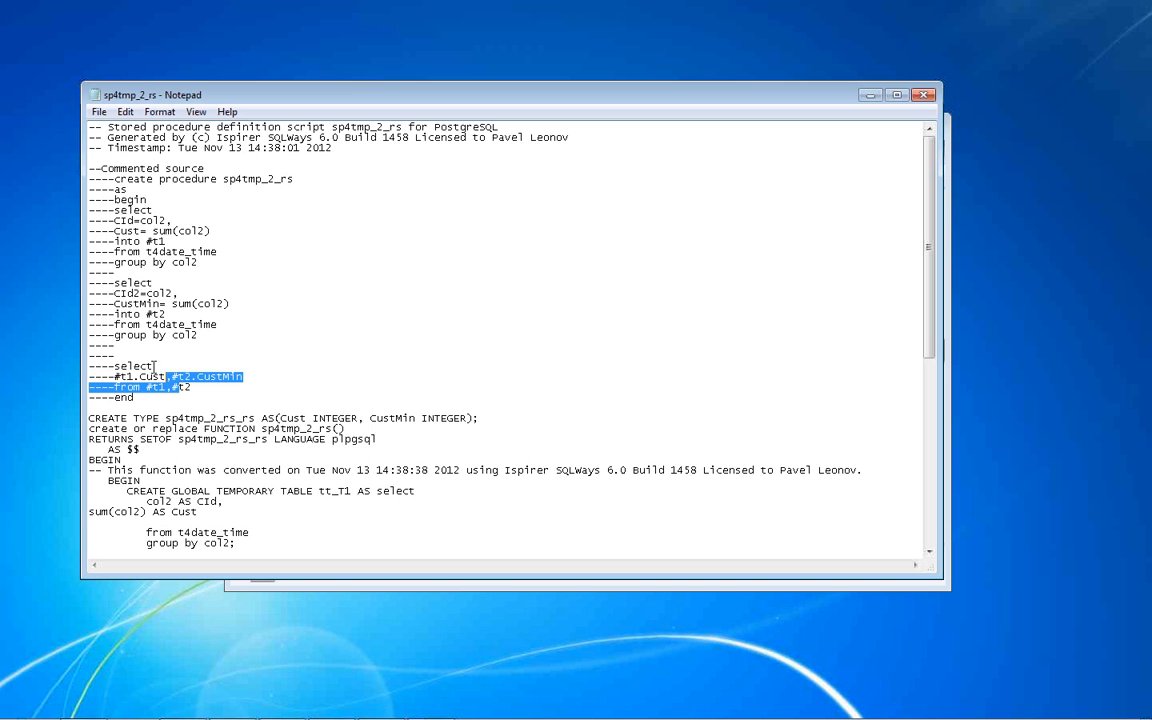
pyautogui.click(118, 356)
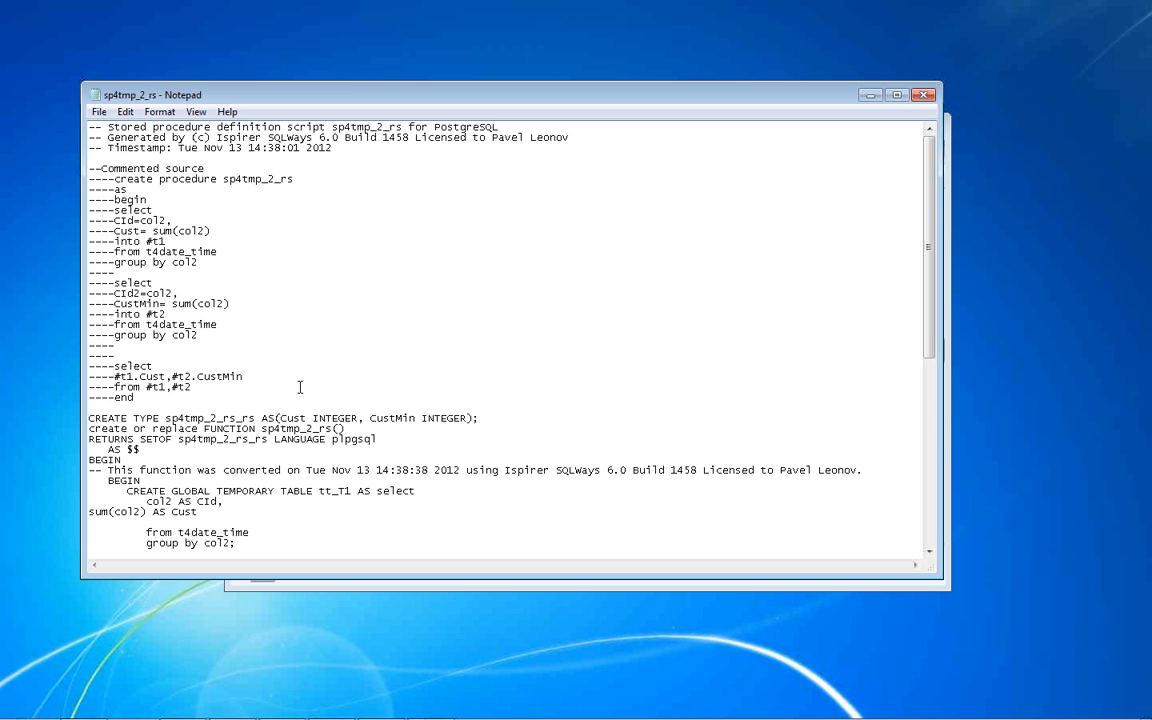
# In the converted function, highlight the CREATE GLOBAL TEMPORARY TABLE tt_T1 statement, its exception block with truncate, and the closing return query select.
pyautogui.scroll(-4, 270, 350)
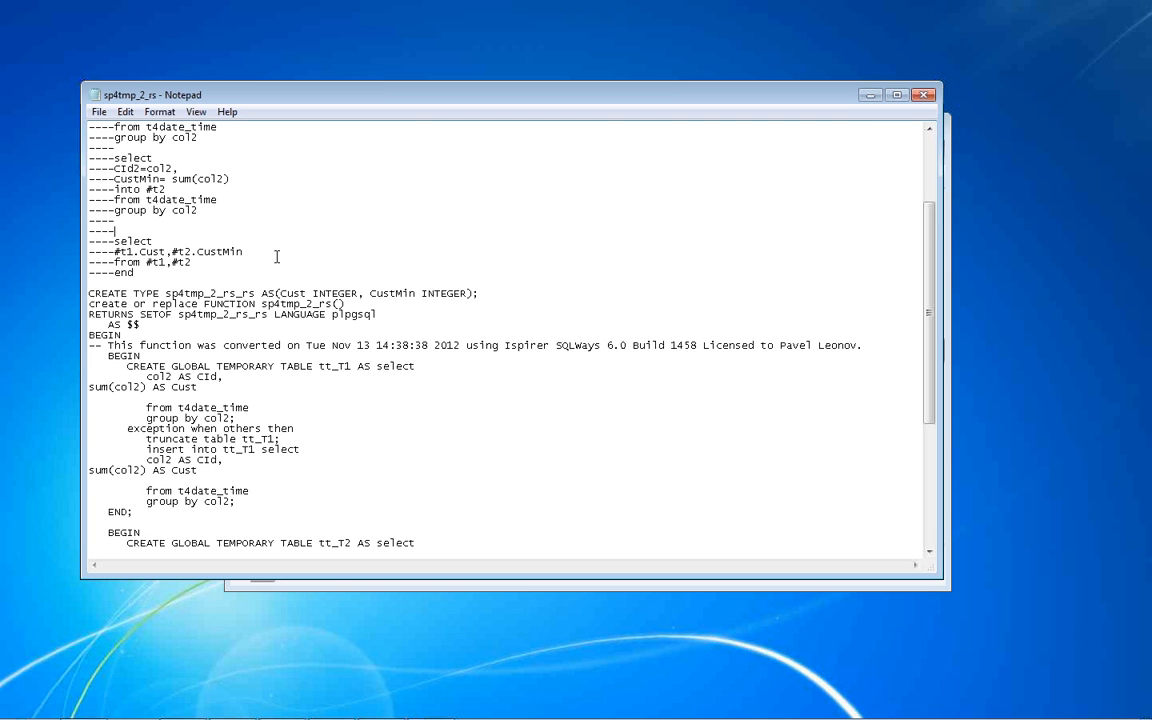
pyautogui.scroll(-3, 280, 255)
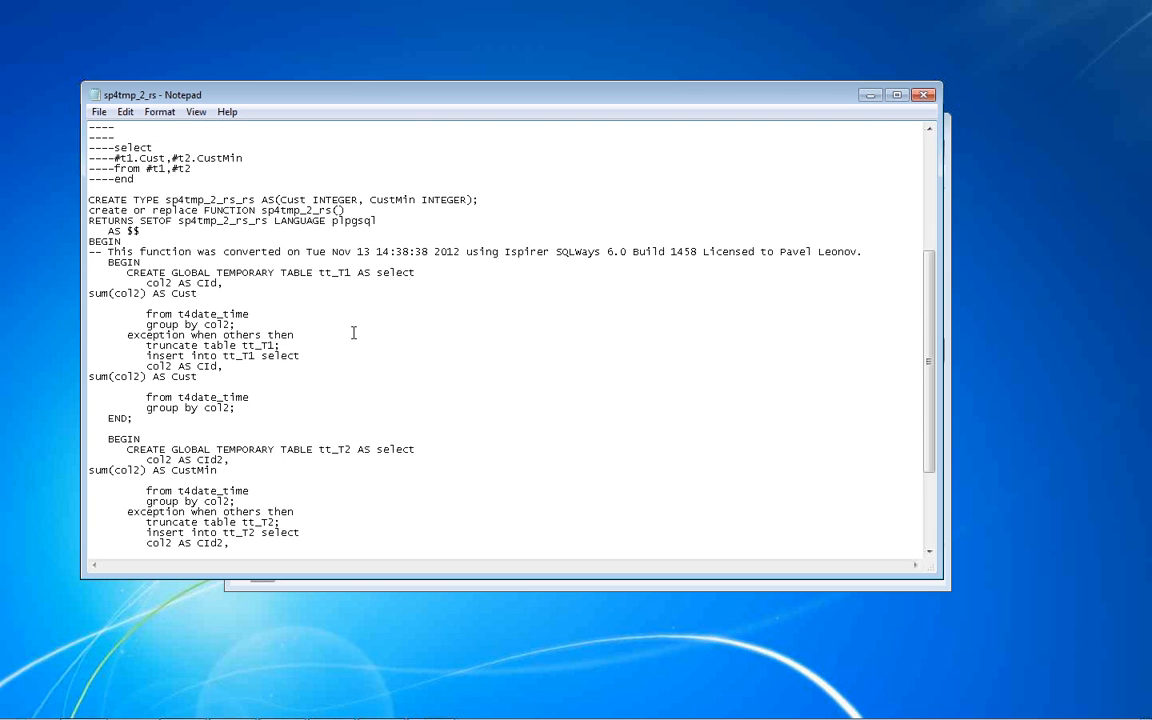
pyautogui.moveTo(90, 272); pyautogui.dragTo(190, 283)
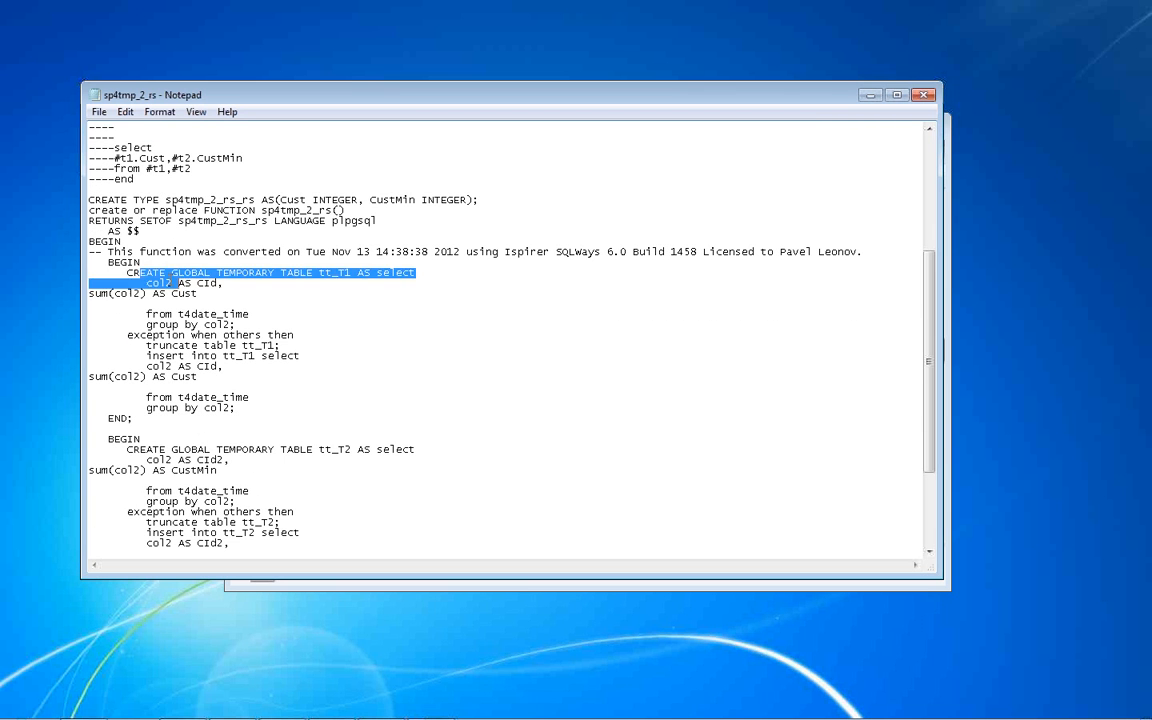
pyautogui.moveTo(90, 314); pyautogui.dragTo(262, 347)
pyautogui.scroll(-4, 262, 347)
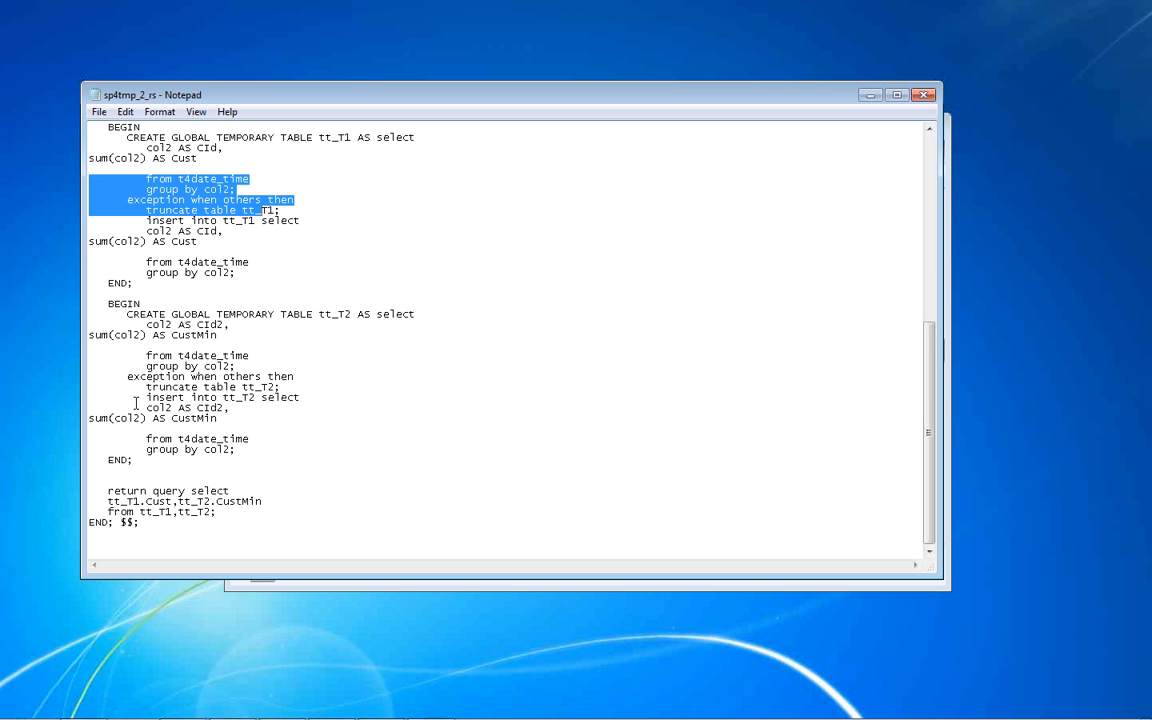
pyautogui.moveTo(90, 491); pyautogui.dragTo(266, 511)
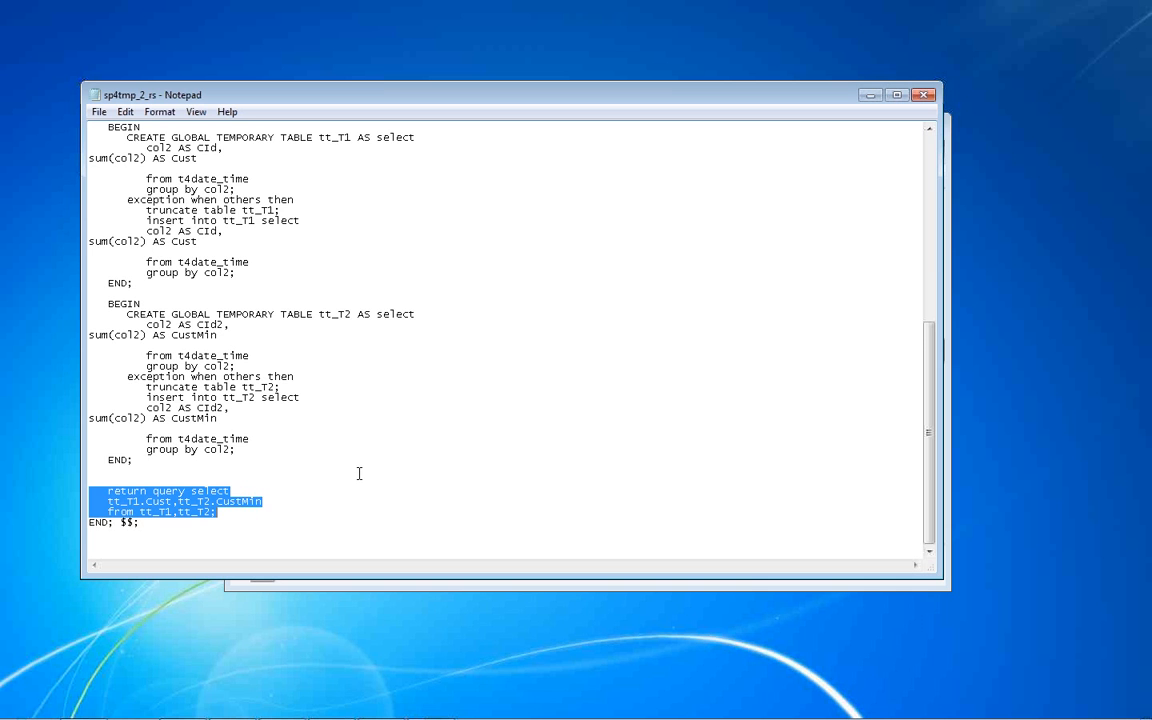
# Highlight the CREATE TYPE sp4tmp_2_rs_rs statement and its use in the function's RETURNS SETOF clause, skim the remaining code, and close the script.
pyautogui.scroll(6, 359, 473)
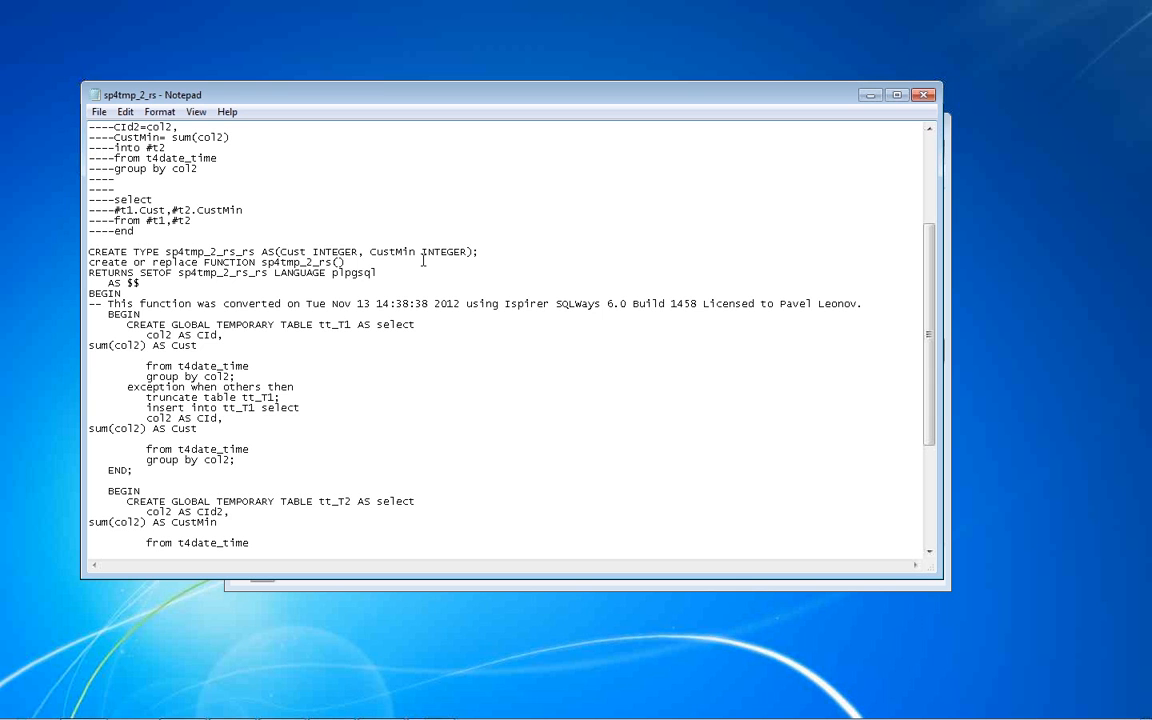
pyautogui.moveTo(490, 251); pyautogui.dragTo(88, 251)
pyautogui.click(113, 251)
pyautogui.moveTo(358, 262); pyautogui.dragTo(333, 262)
pyautogui.click(140, 272)
pyautogui.moveTo(273, 262); pyautogui.dragTo(272, 276)
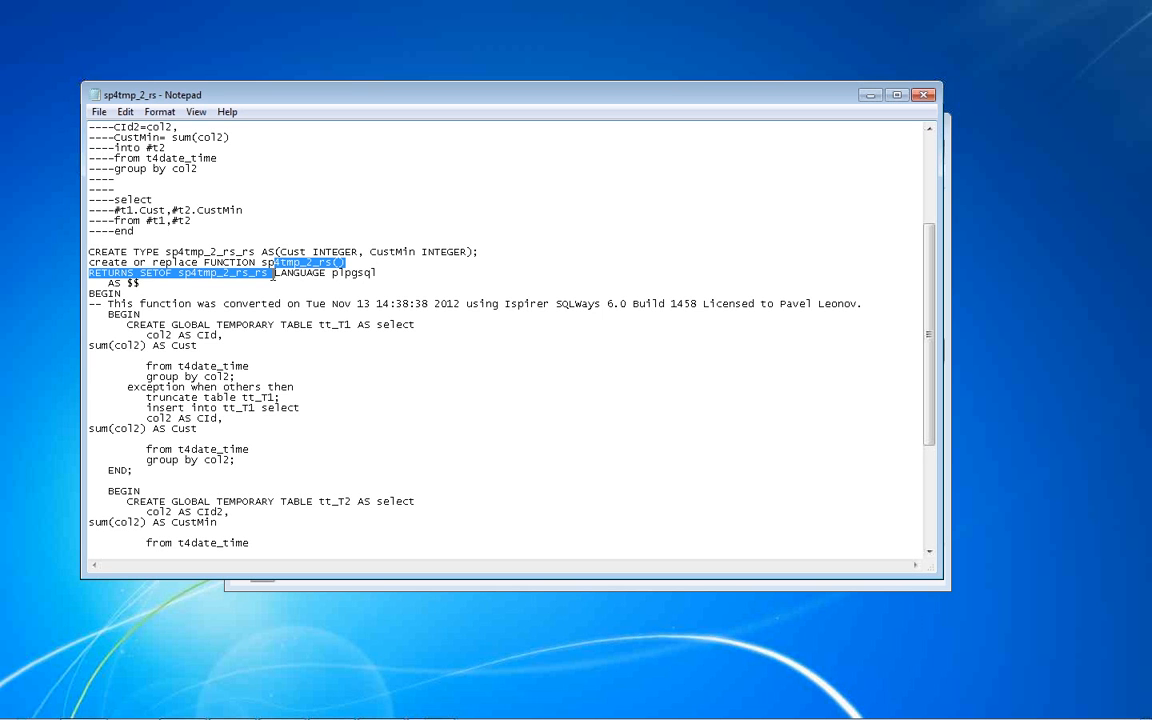
pyautogui.doubleClick(222, 272)
pyautogui.scroll(5, 453, 367)
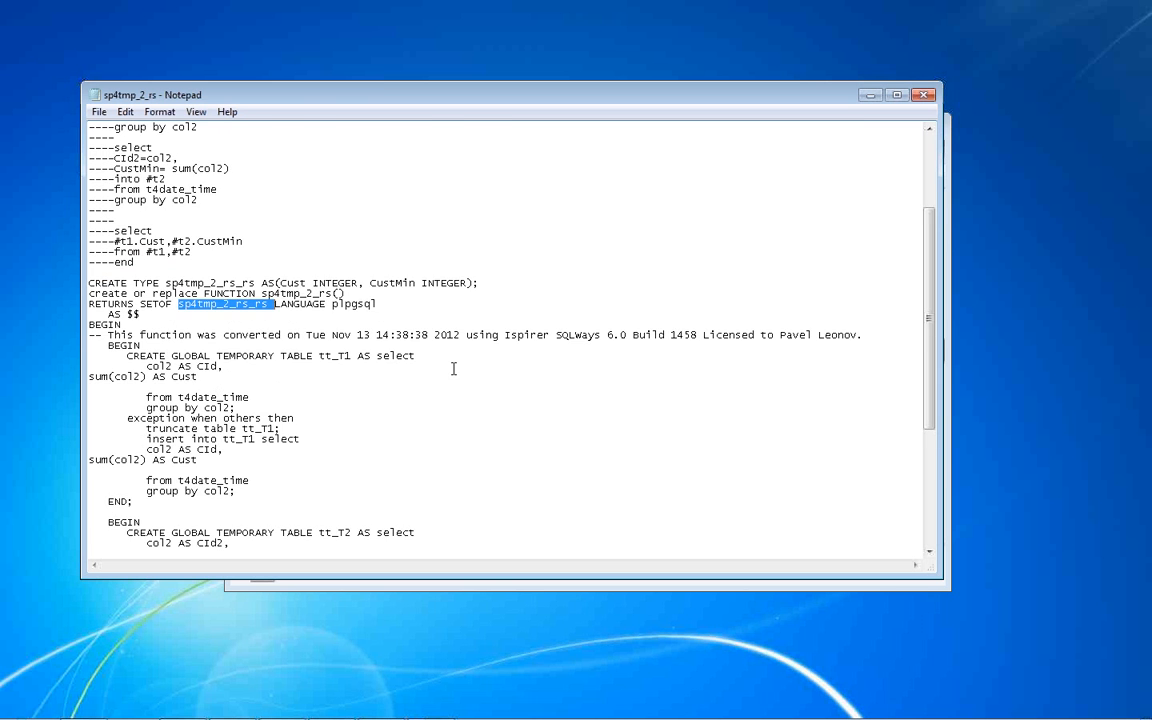
pyautogui.scroll(-11, 453, 369)
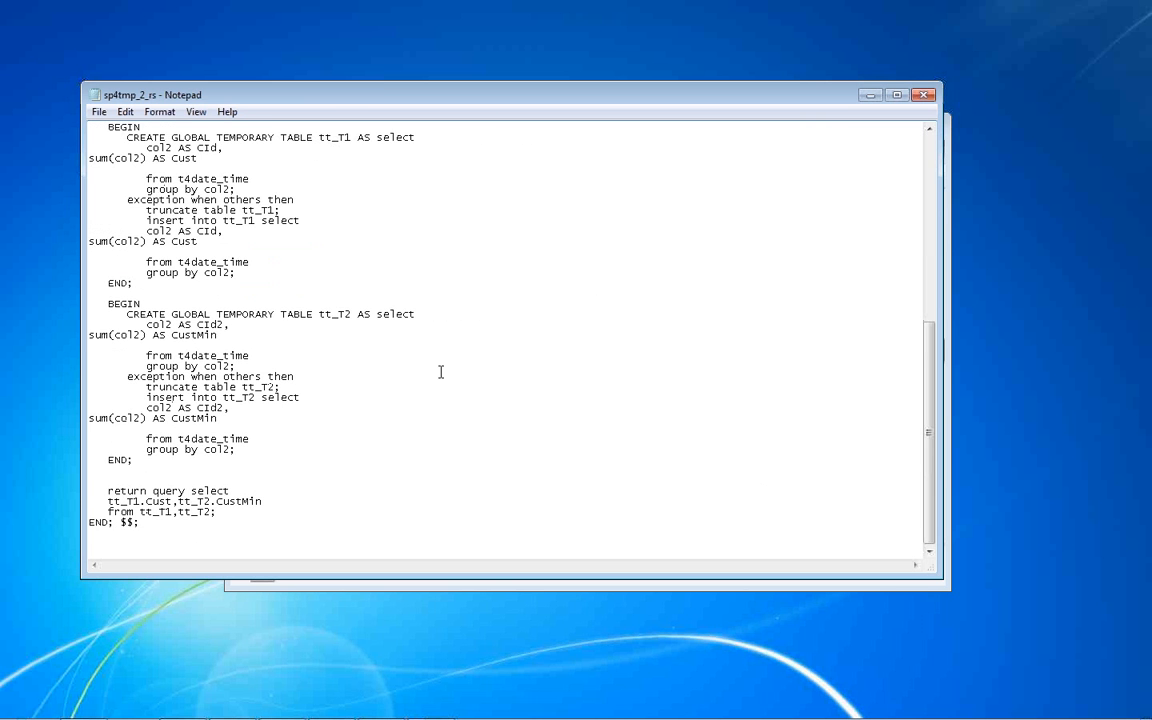
pyautogui.scroll(10, 208, 526)
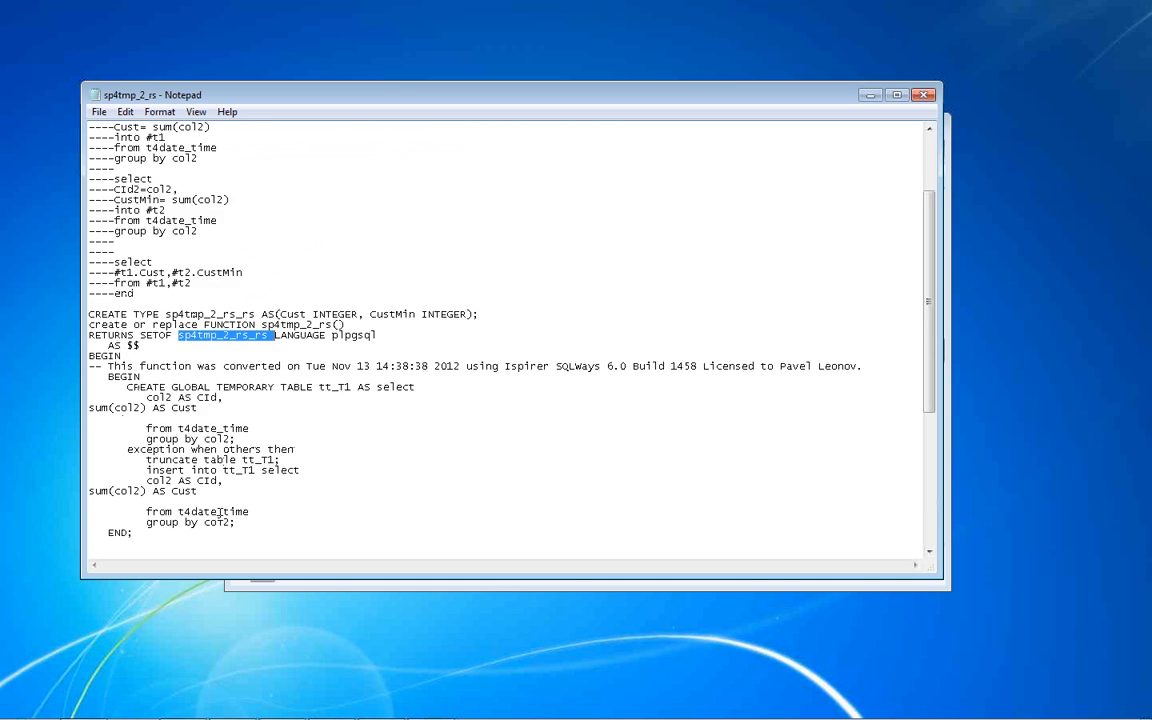
pyautogui.click(924, 94)
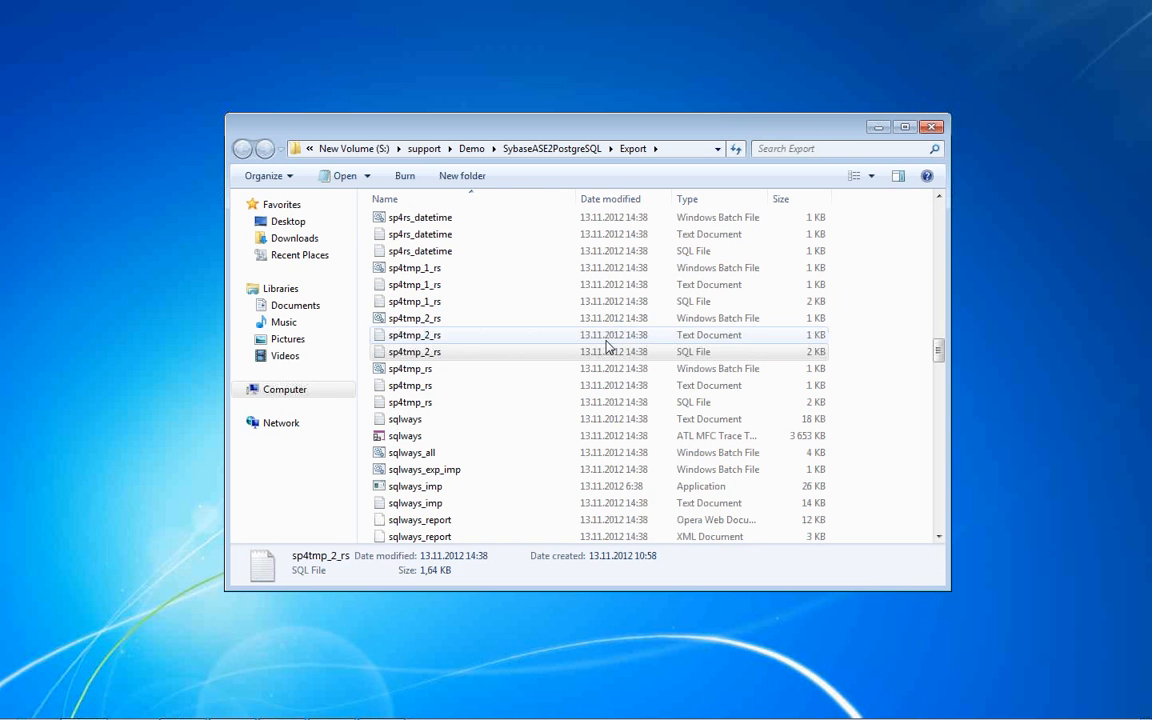
# Open the sp4tmp_1_rs SQL script, highlight the return query select in its converted function, and close the script.
pyautogui.doubleClick(441, 303)
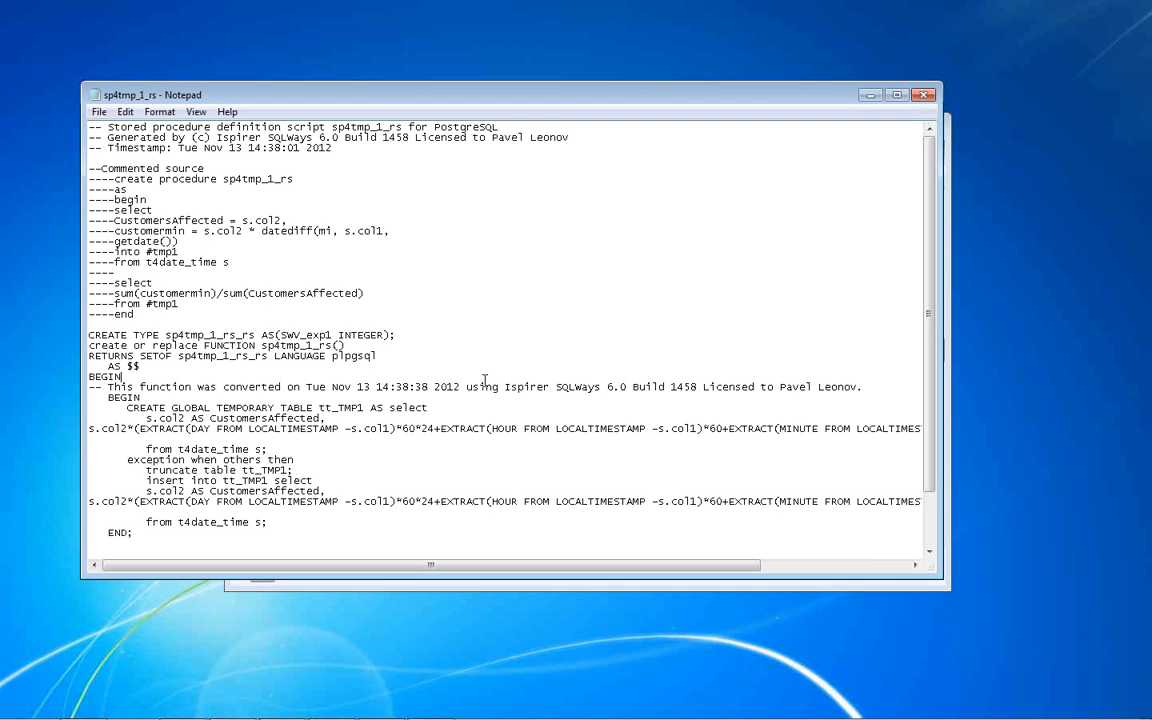
pyautogui.scroll(-2, 153, 284)
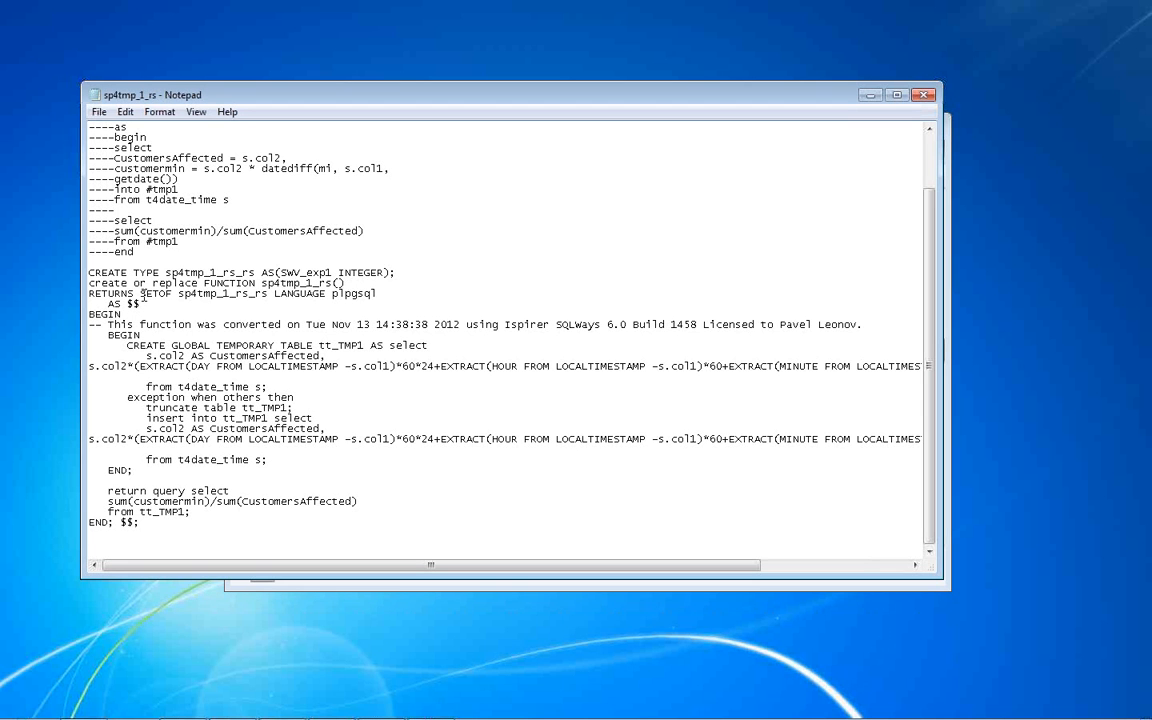
pyautogui.click(254, 293)
pyautogui.moveTo(107, 491); pyautogui.dragTo(306, 502)
pyautogui.scroll(2, 432, 399)
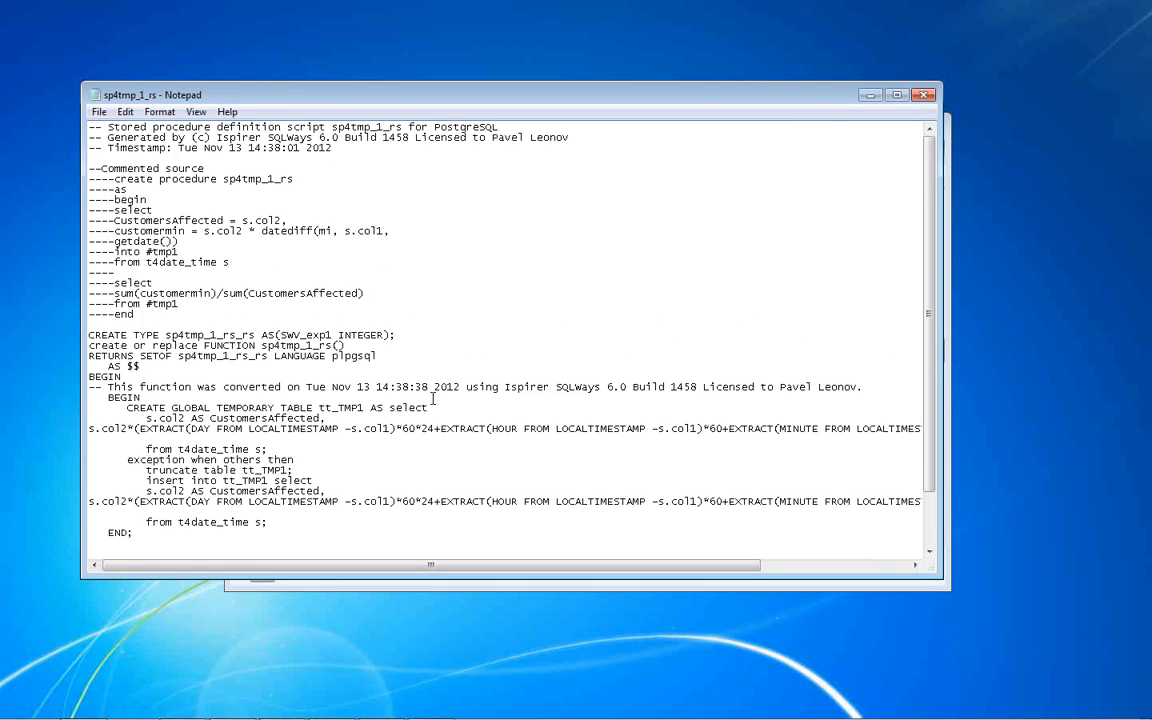
pyautogui.click(922, 94)
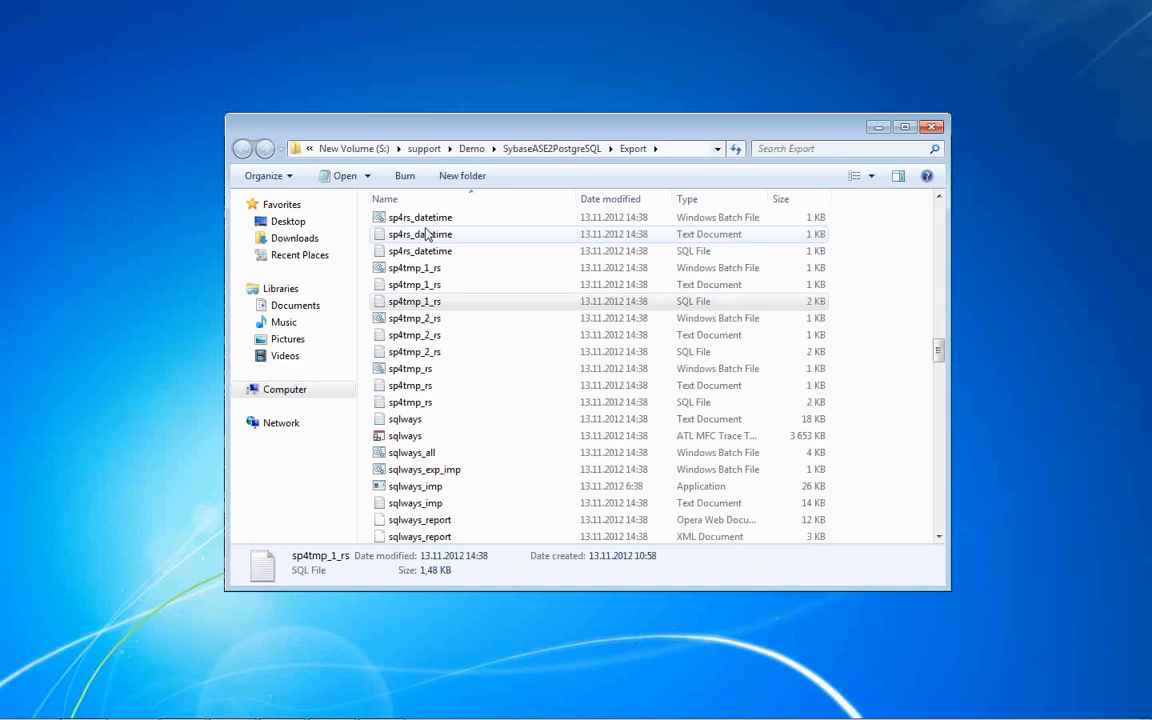
# Open the sp4rs_datetime SQL script, compare the source's dateadd select with the converted interval cast, highlight the sp4rs_datetime_rs type name, and close it.
pyautogui.click(397, 253)
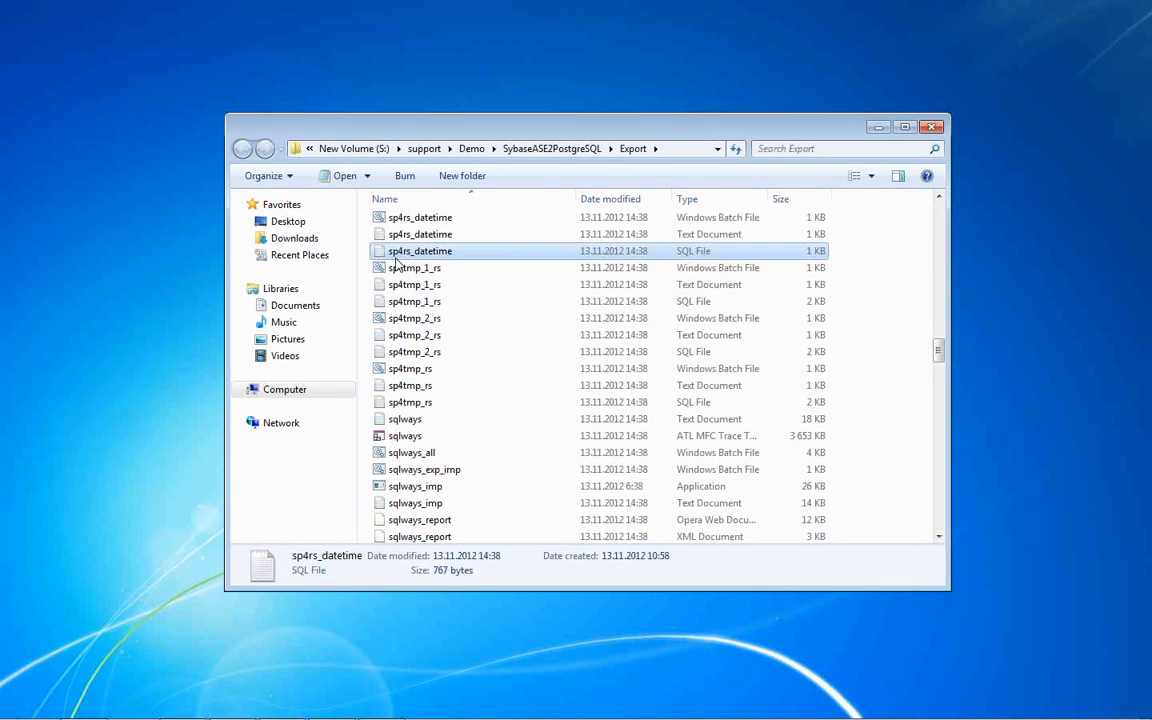
pyautogui.doubleClick(396, 256)
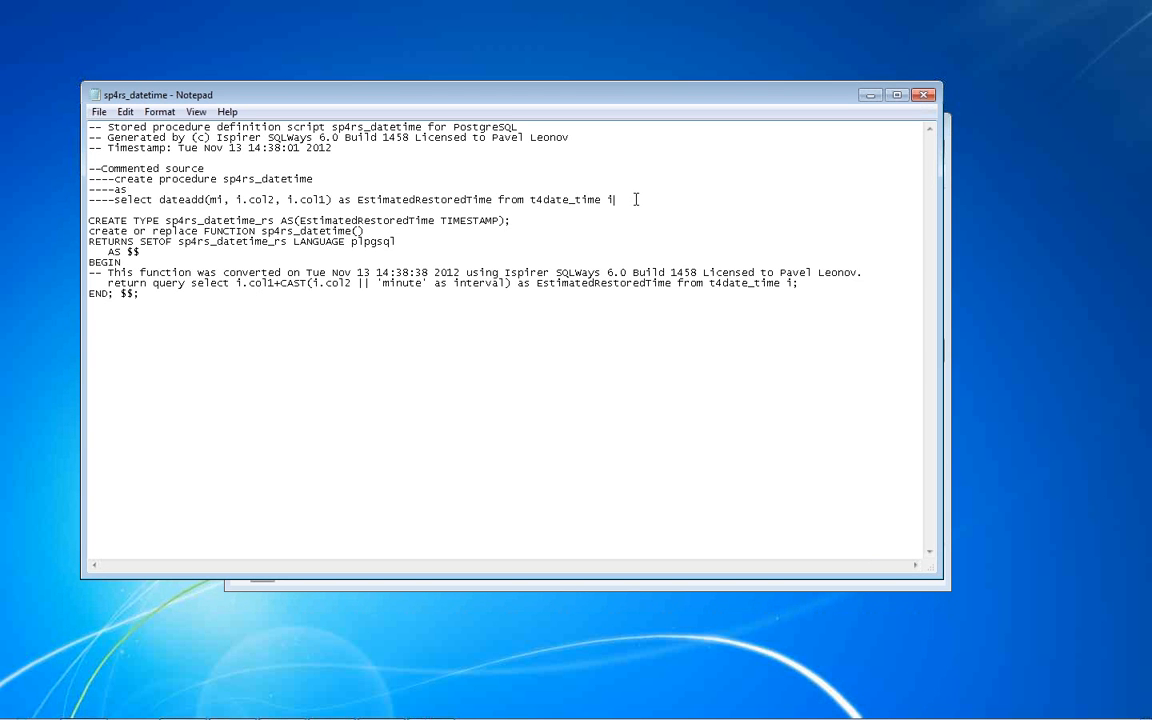
pyautogui.moveTo(632, 200); pyautogui.dragTo(127, 167)
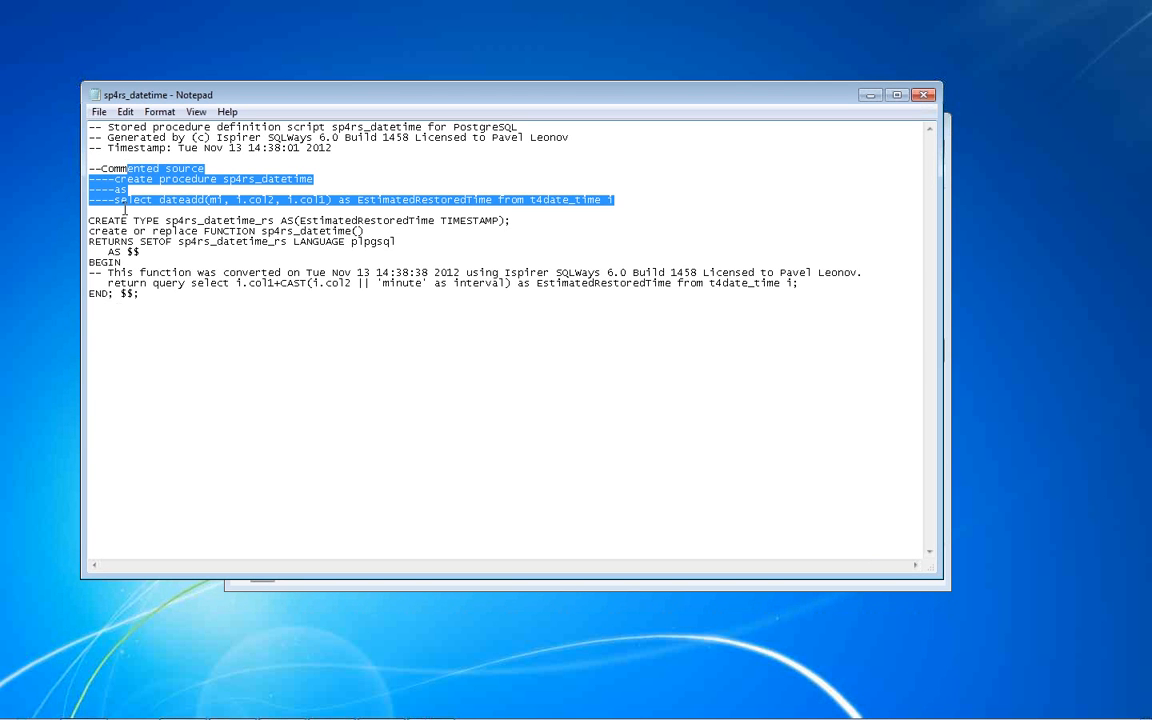
pyautogui.moveTo(107, 284); pyautogui.dragTo(380, 285)
pyautogui.click(499, 293)
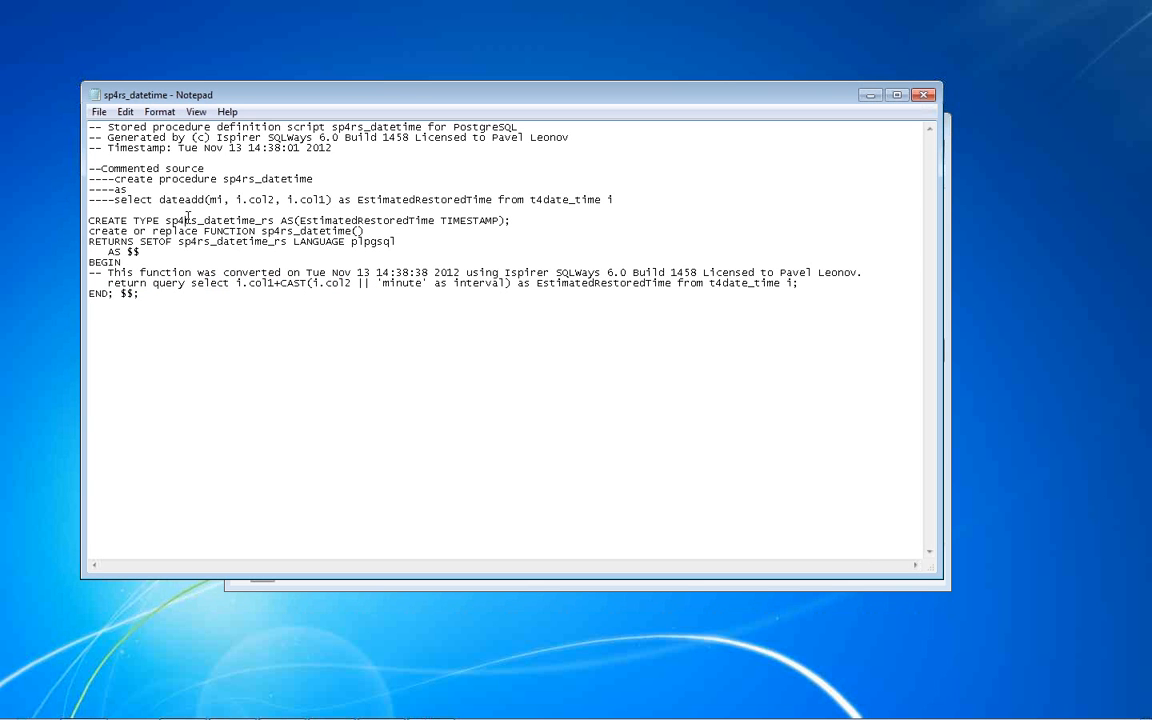
pyautogui.moveTo(184, 220); pyautogui.dragTo(281, 221)
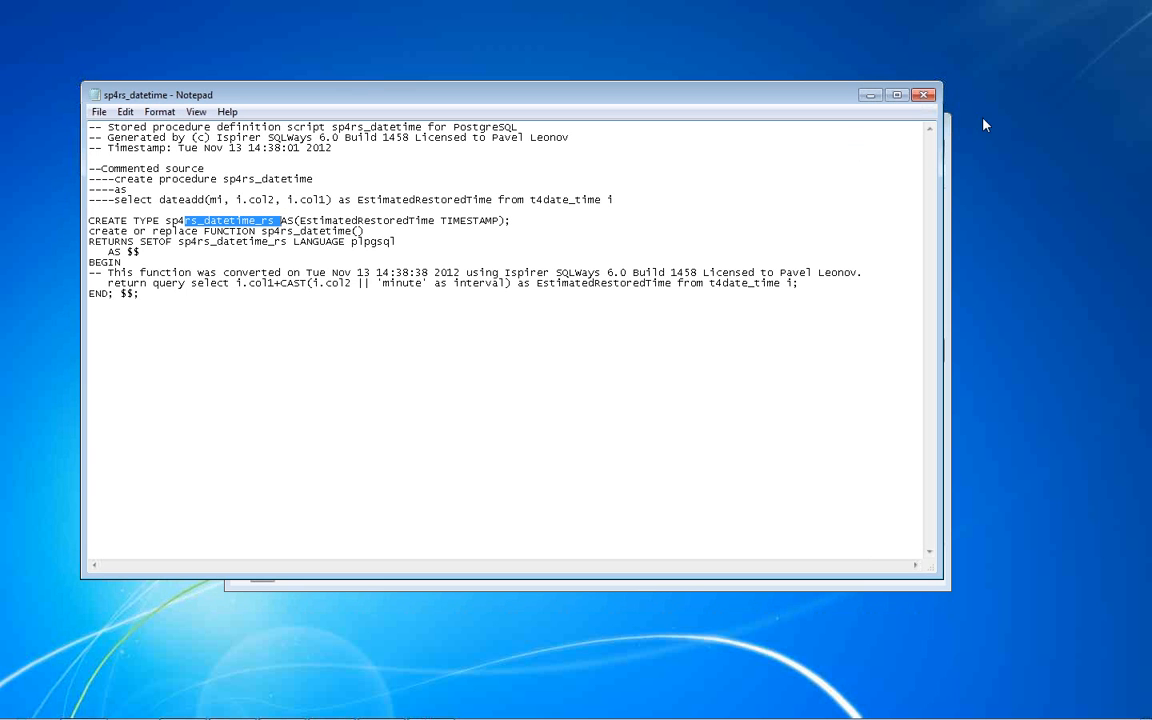
pyautogui.click(923, 95)
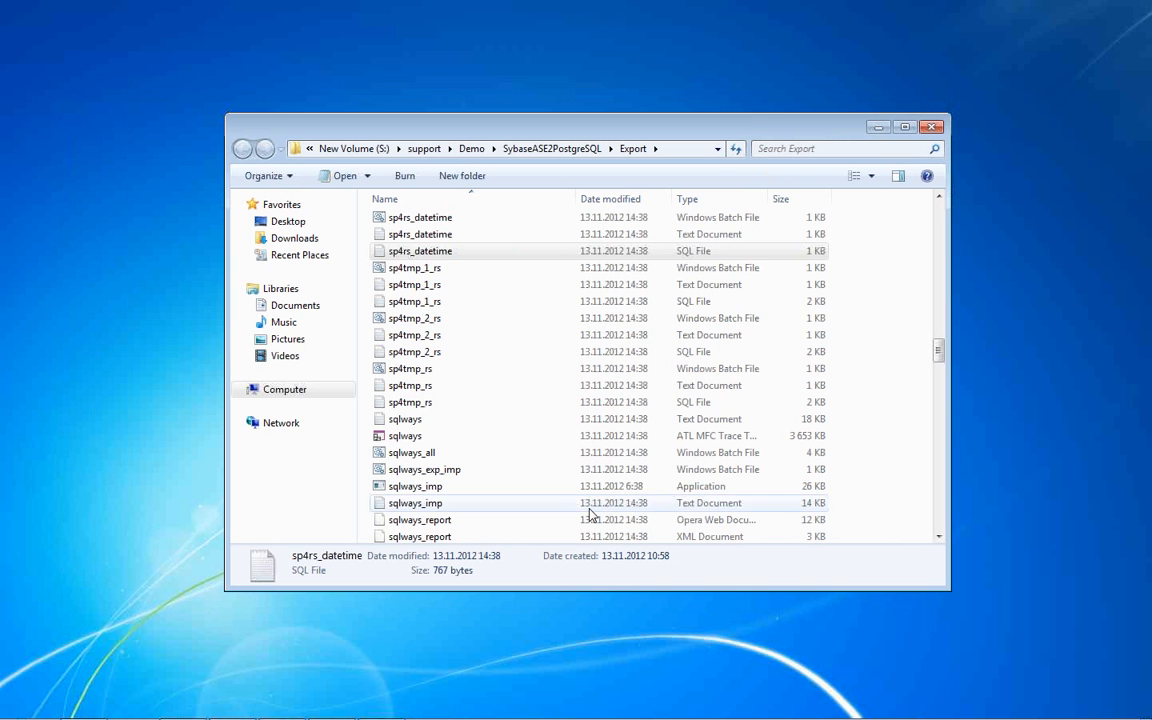
# Open the sp_wrong_alias SQL script, compare its commented source with the converted LEFT OUTER JOIN query, and close it.
pyautogui.scroll(6, 915, 250)
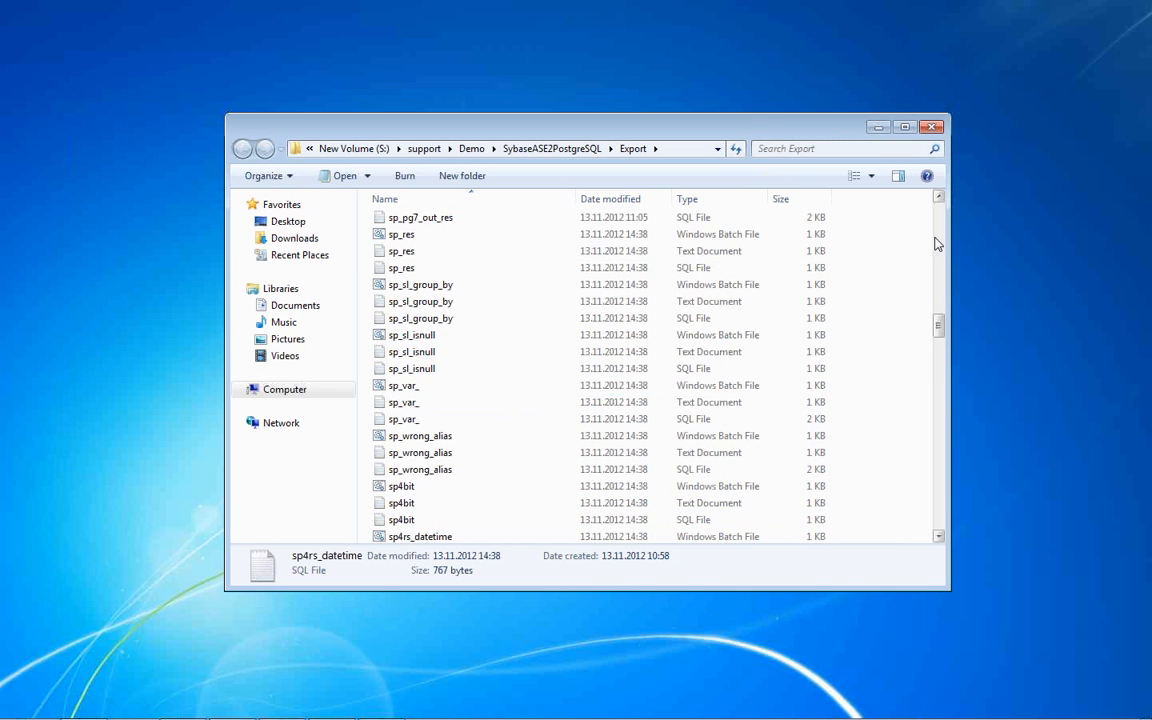
pyautogui.doubleClick(441, 471)
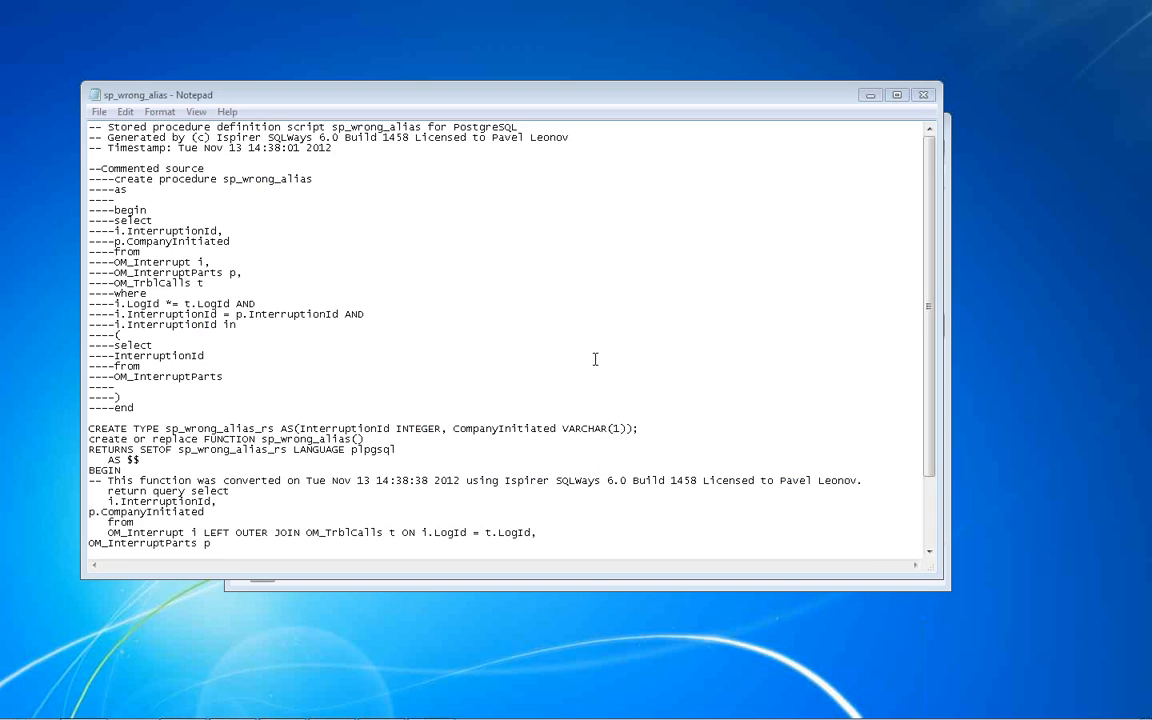
pyautogui.click(595, 356)
pyautogui.scroll(-3, 595, 356)
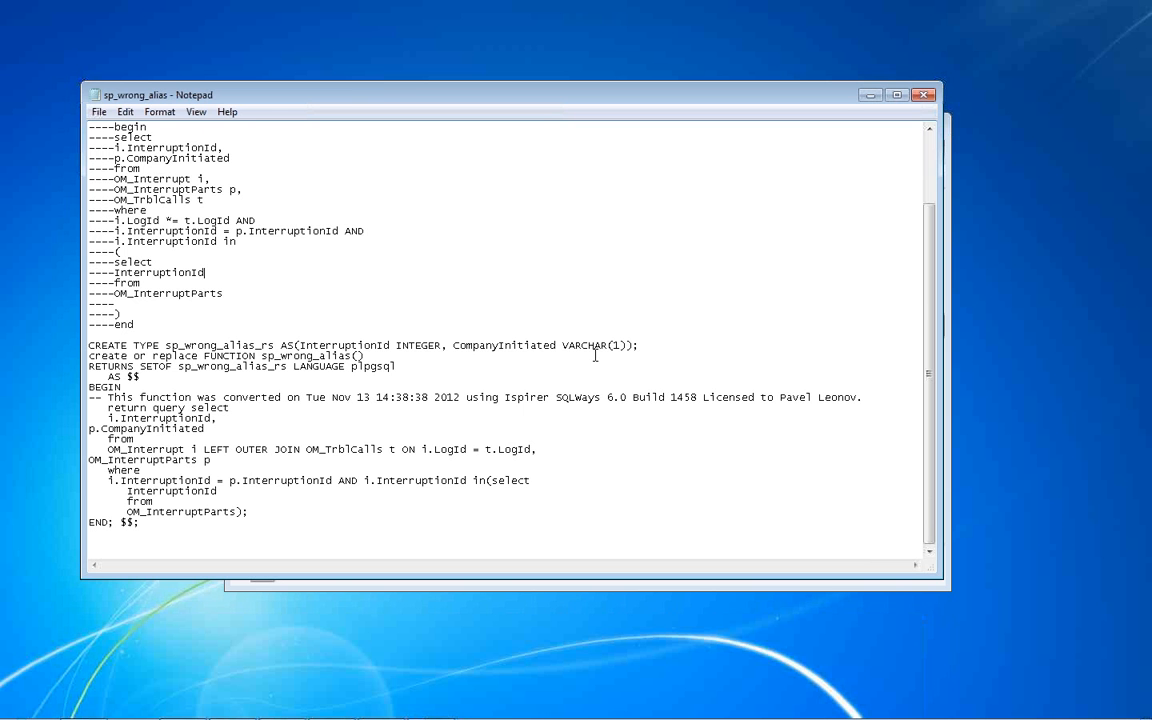
pyautogui.scroll(3, 596, 355)
pyautogui.click(923, 95)
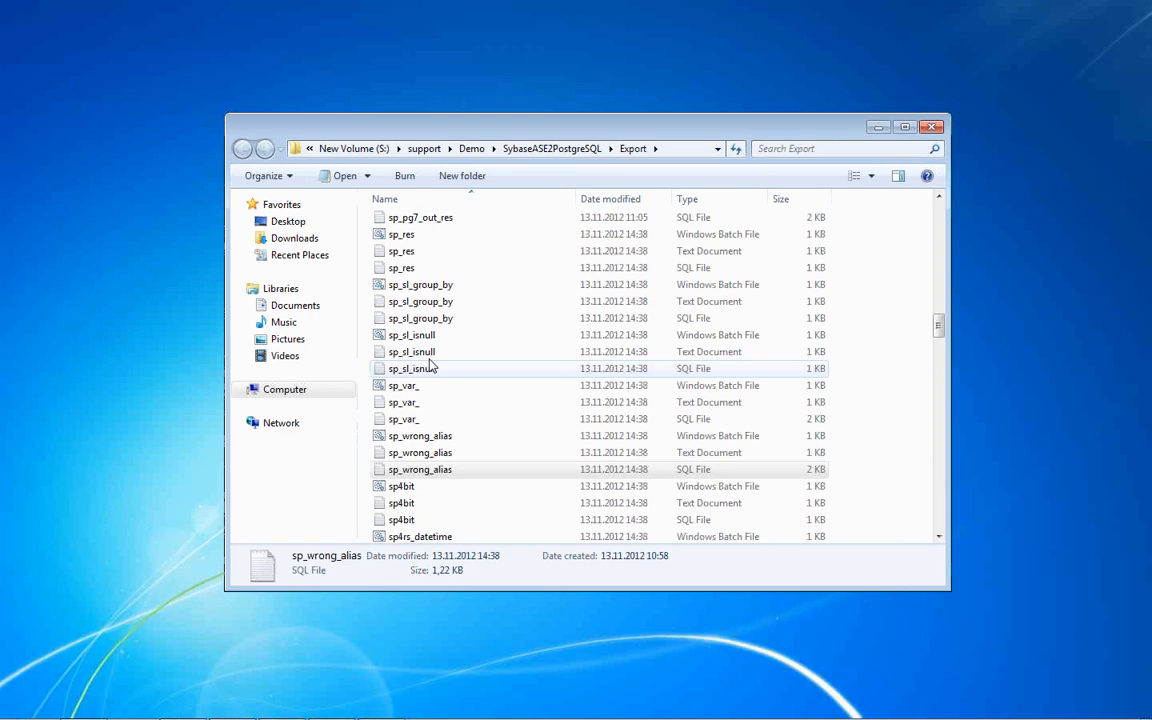
# Open the sp_var_ SQL script, review its converted function signature, highlight part of the return query select line, and close it.
pyautogui.doubleClick(412, 419)
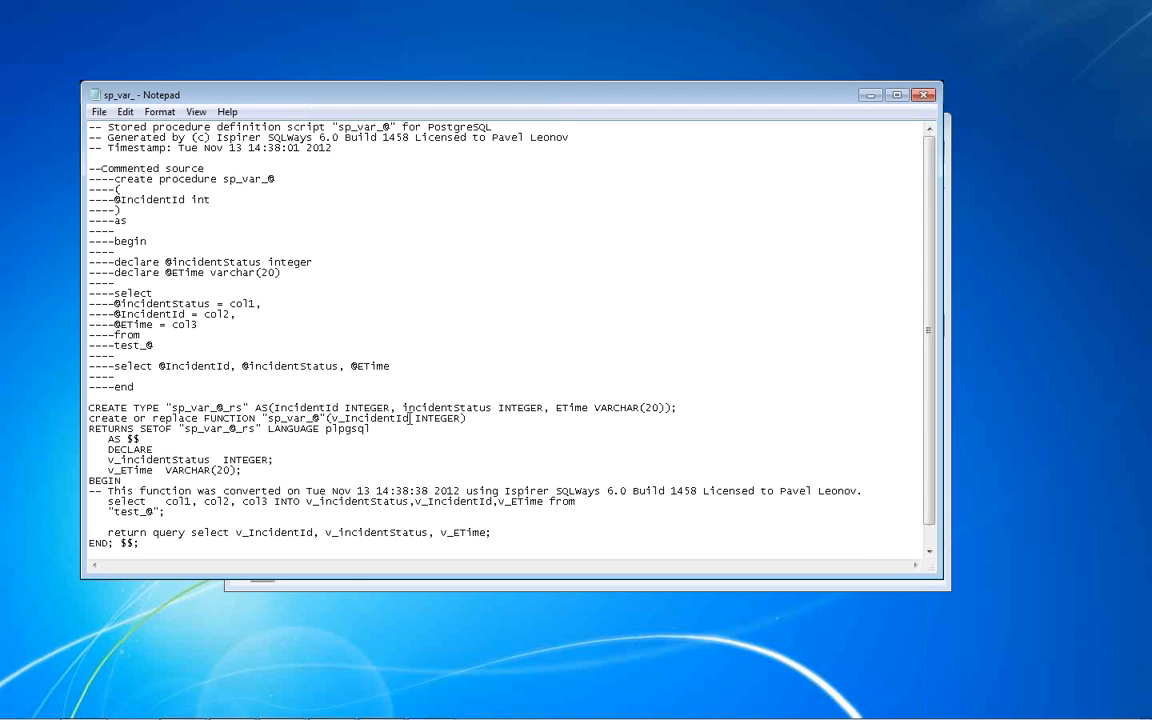
pyautogui.scroll(-1, 328, 335)
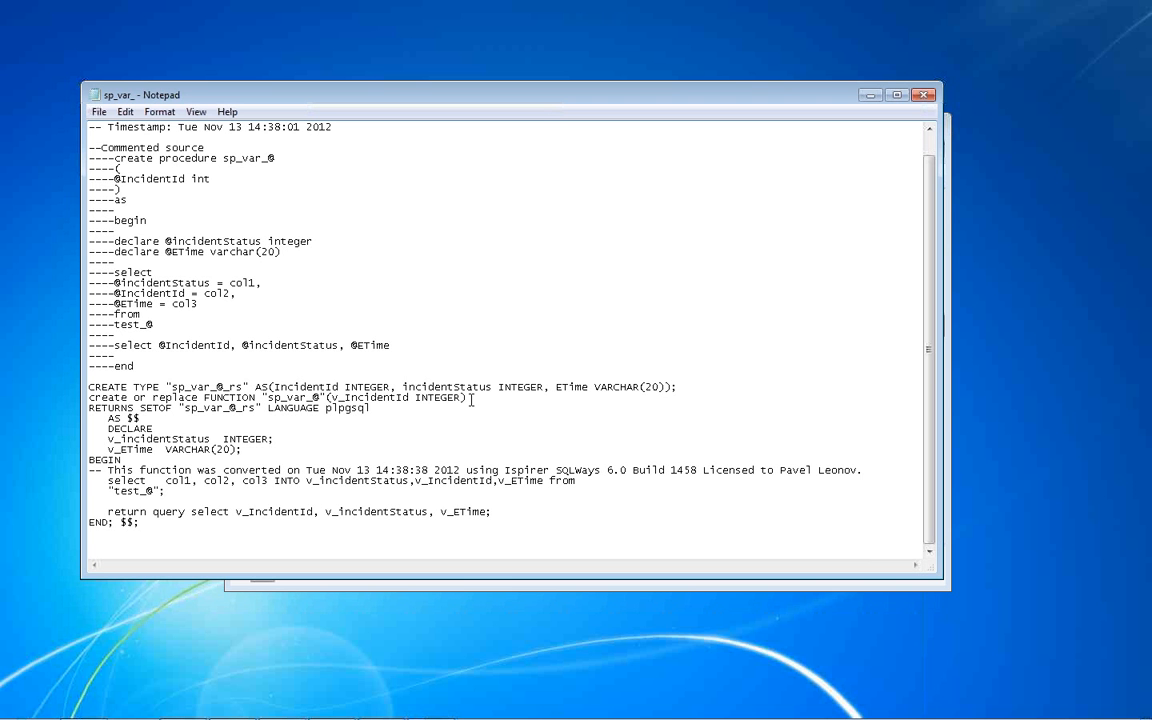
pyautogui.click(397, 397)
pyautogui.moveTo(101, 511); pyautogui.dragTo(183, 511)
pyautogui.click(470, 511)
pyautogui.click(924, 94)
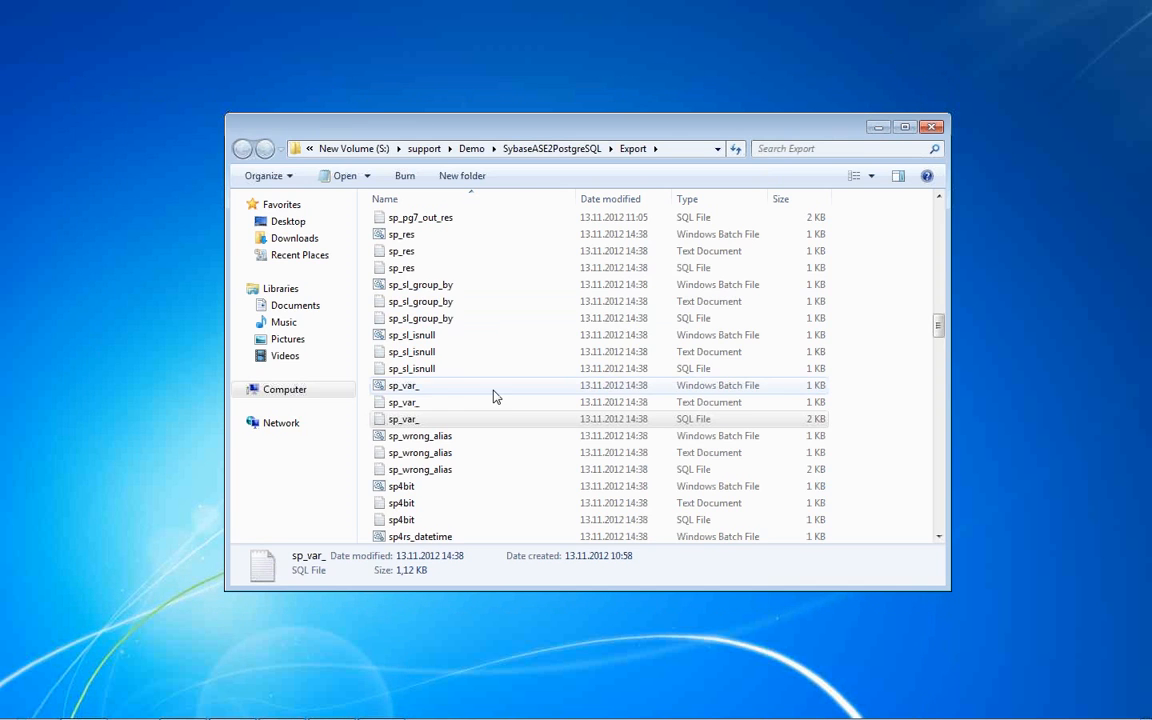
# Open the sp_sl_isnull SQL script, compare the source's isnull with the converted coalesce(rtrim(City),''), highlight part of the call, and close it.
pyautogui.doubleClick(432, 369)
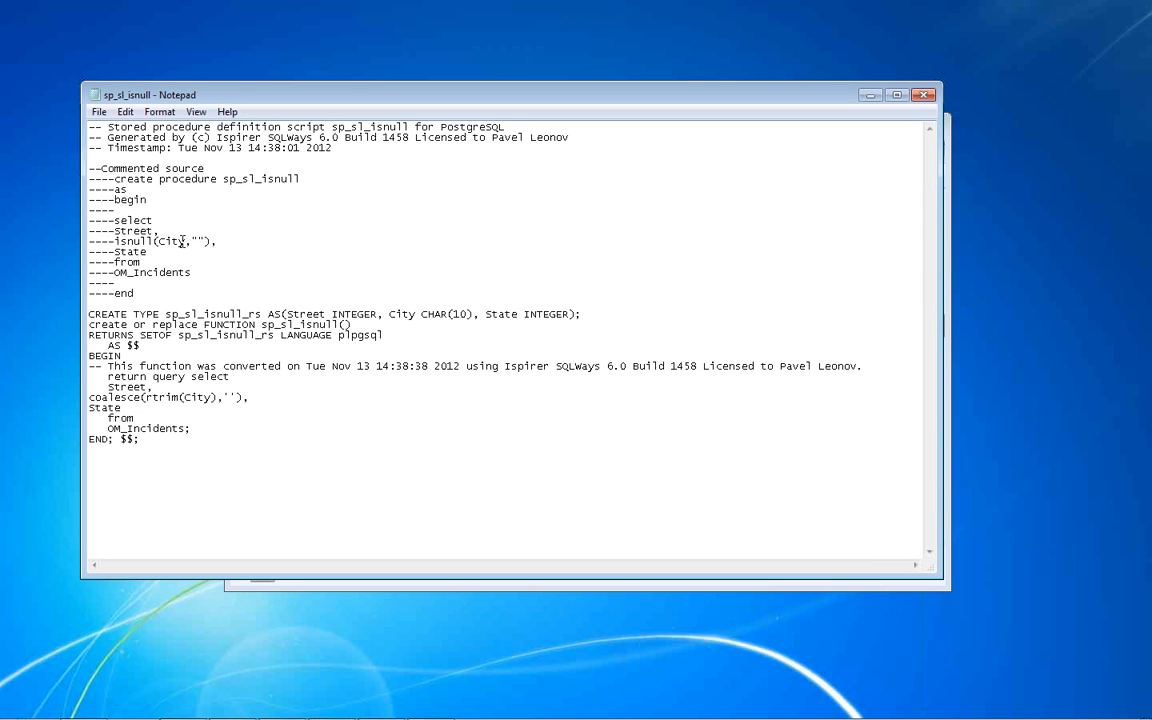
pyautogui.click(267, 397)
pyautogui.moveTo(114, 397); pyautogui.dragTo(139, 397)
pyautogui.click(928, 94)
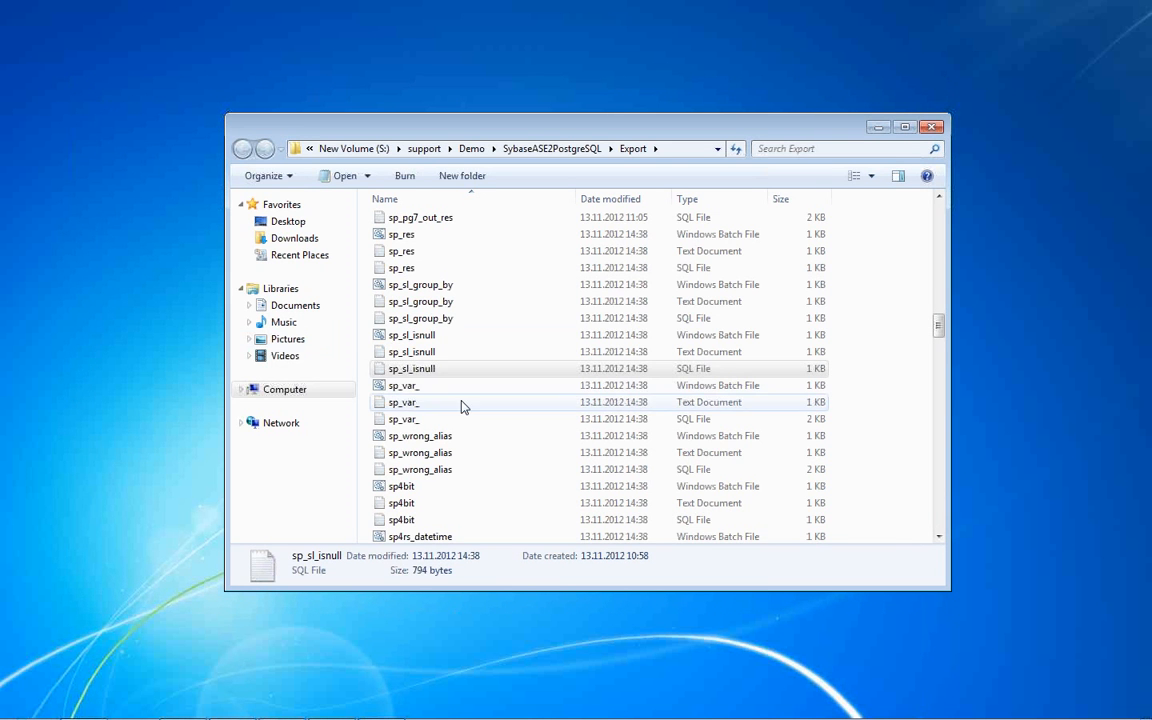
# Open, review and close the sp_sl_group_by and sp_res SQL scripts one after the other.
pyautogui.doubleClick(437, 320)
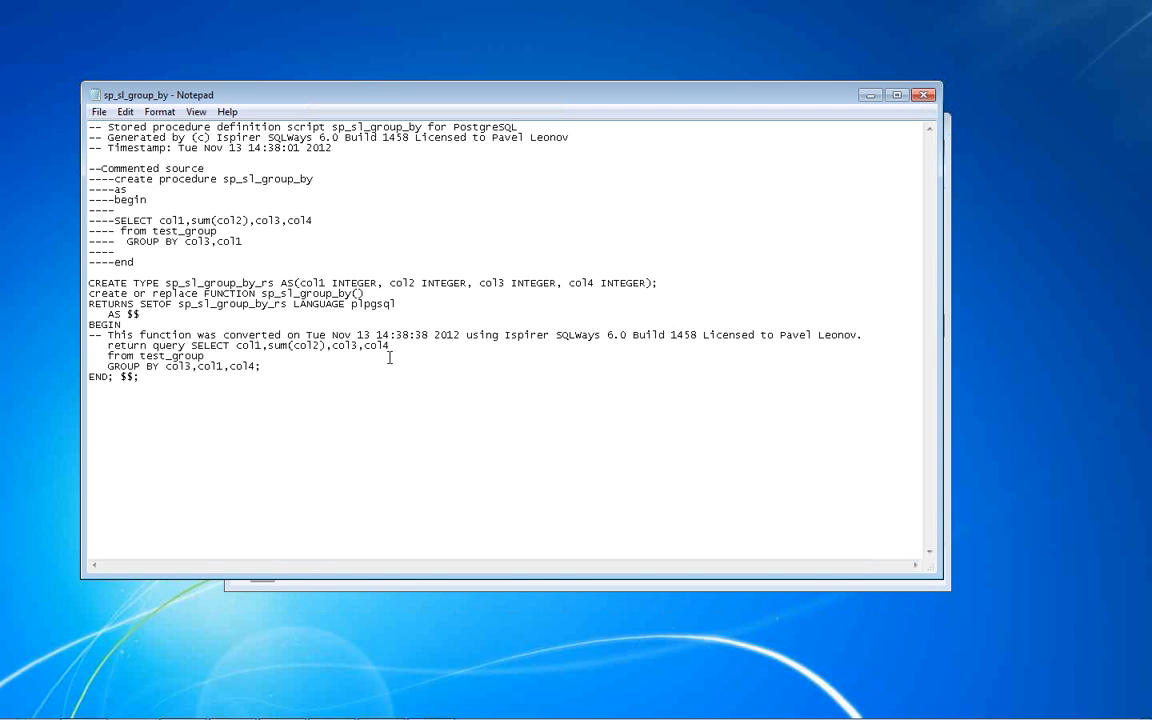
pyautogui.click(924, 94)
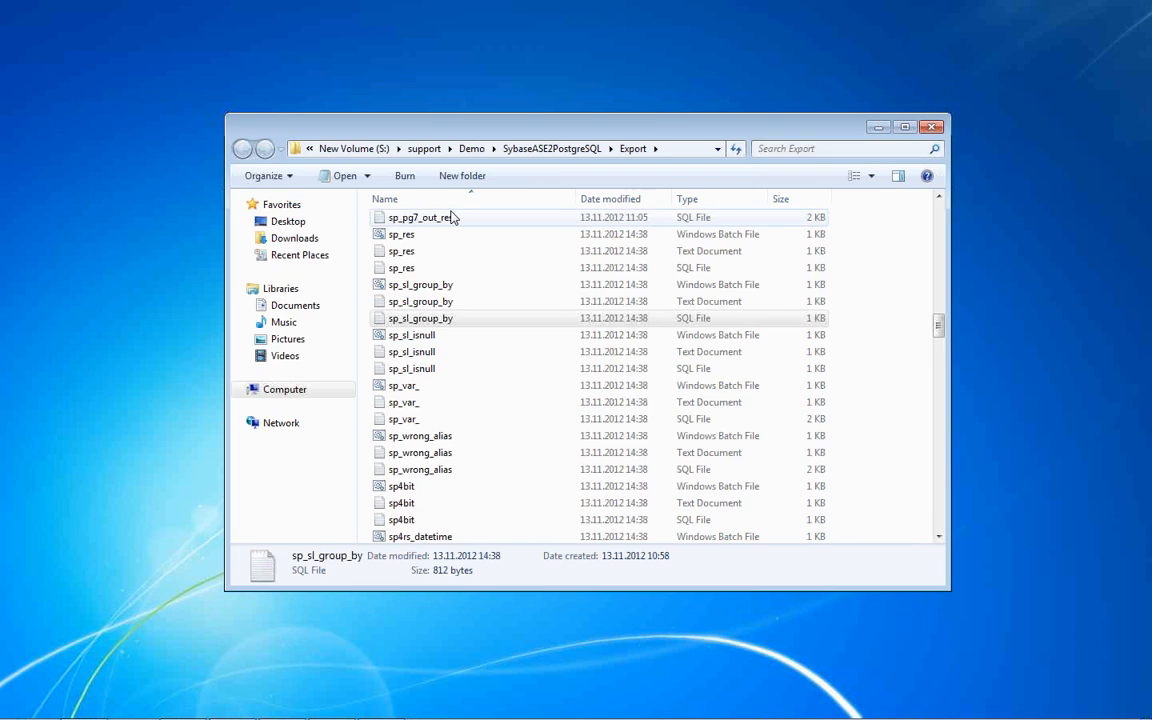
pyautogui.doubleClick(400, 267)
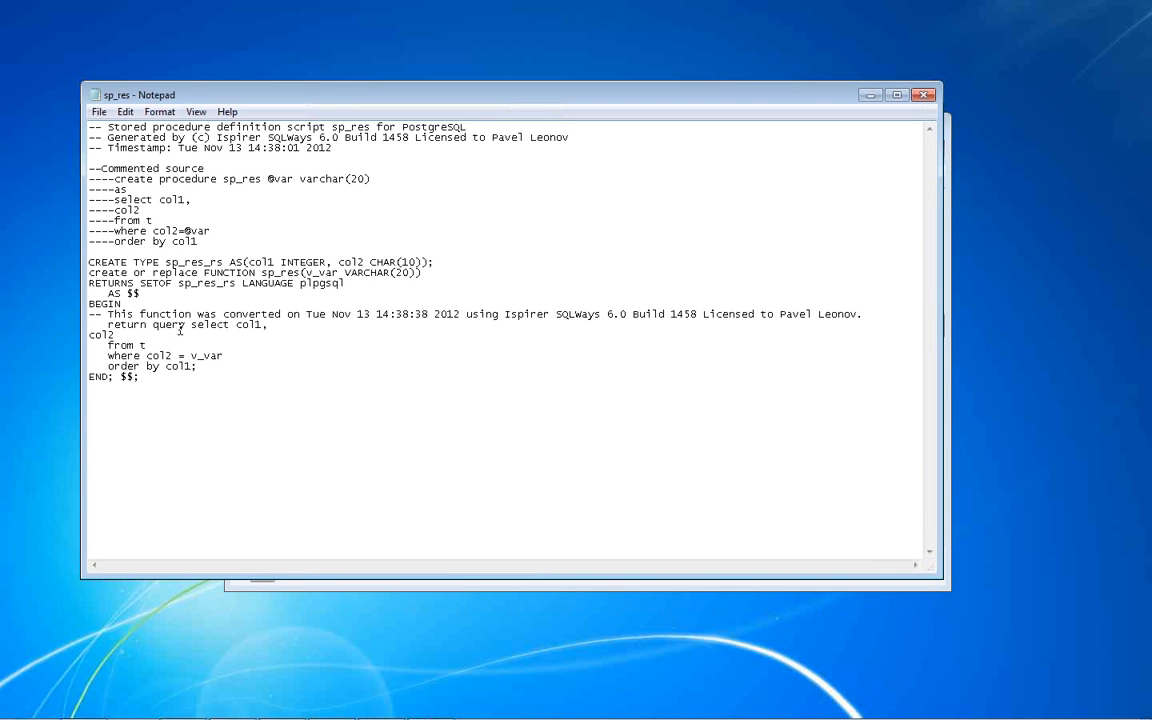
pyautogui.click(924, 94)
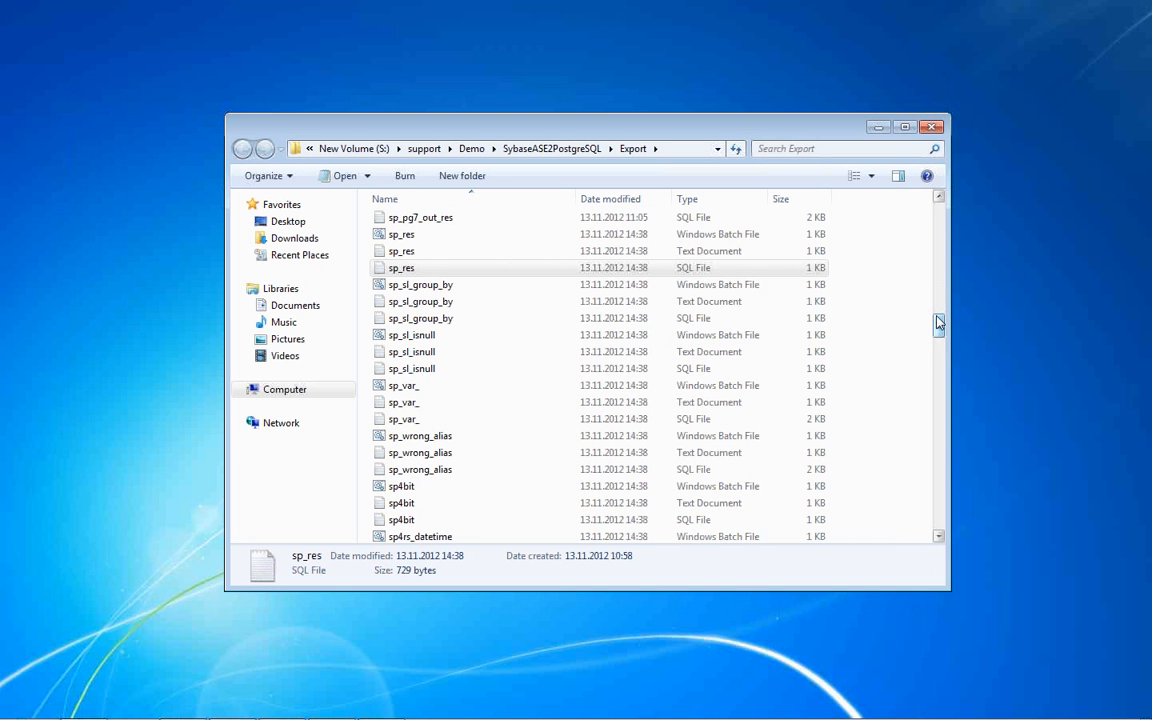
# Open the sp_cur_conc SQL script and highlight the concatenation of i.col1 and i.col2 in the commented source.
pyautogui.moveTo(938, 322); pyautogui.dragTo(938, 300)
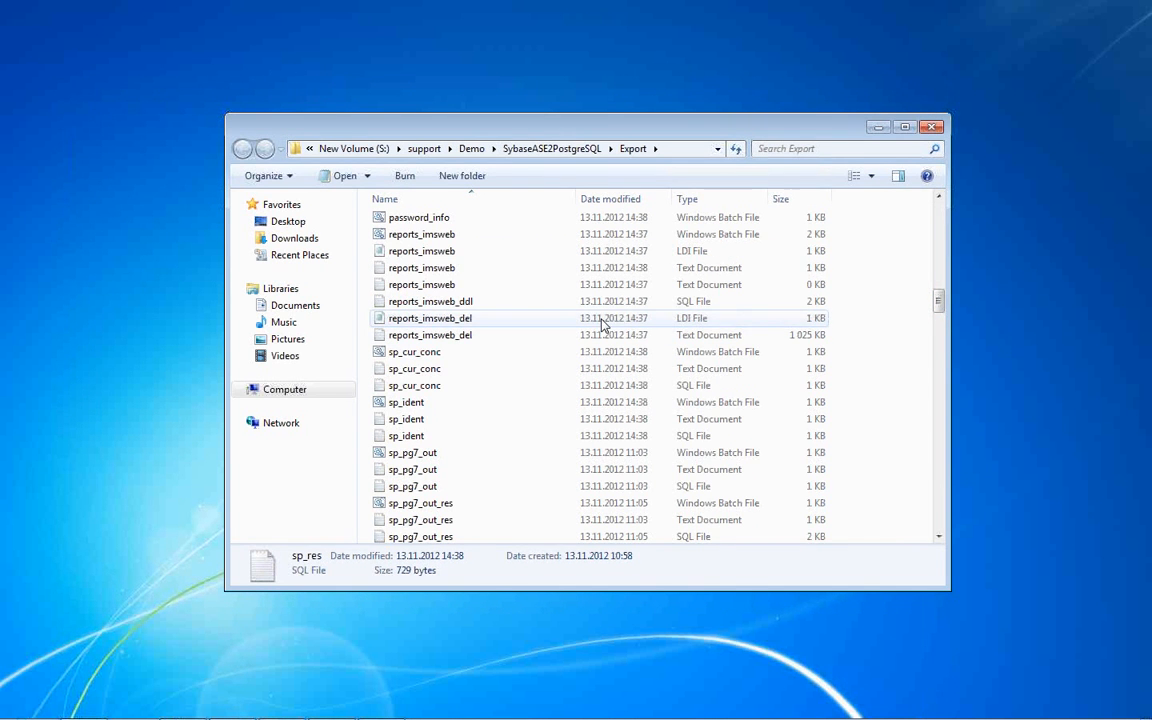
pyautogui.doubleClick(447, 393)
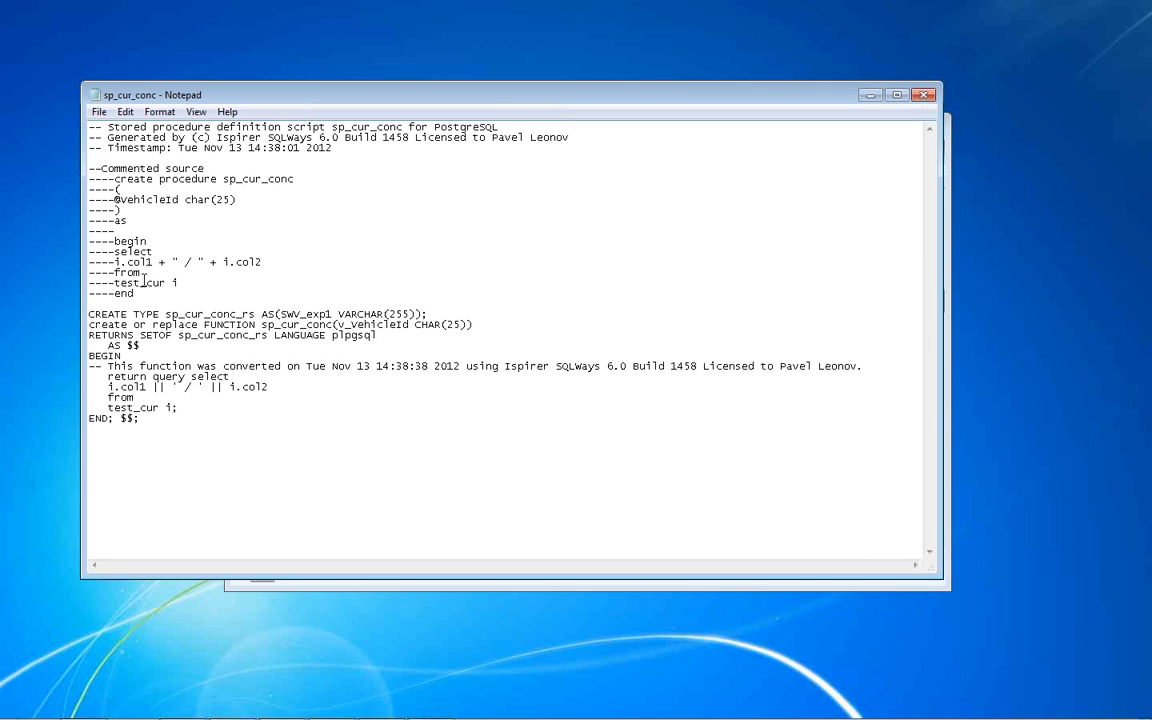
pyautogui.click(115, 262)
pyautogui.moveTo(89, 262); pyautogui.dragTo(283, 259)
pyautogui.click(283, 259)
pyautogui.moveTo(115, 262); pyautogui.dragTo(153, 262)
pyautogui.click(205, 262)
# Replace the " / " literal in the commented source's concatenation with col.
pyautogui.moveTo(170, 262); pyautogui.dragTo(201, 260)
pyautogui.moveTo(172, 262); pyautogui.dragTo(189, 262)
pyautogui.write('col')
# Highlight the operands and plus operators in the source expression i.col1 + col + i.col2, and close the script without saving.
pyautogui.click(116, 262)
pyautogui.moveTo(88, 262); pyautogui.dragTo(282, 261)
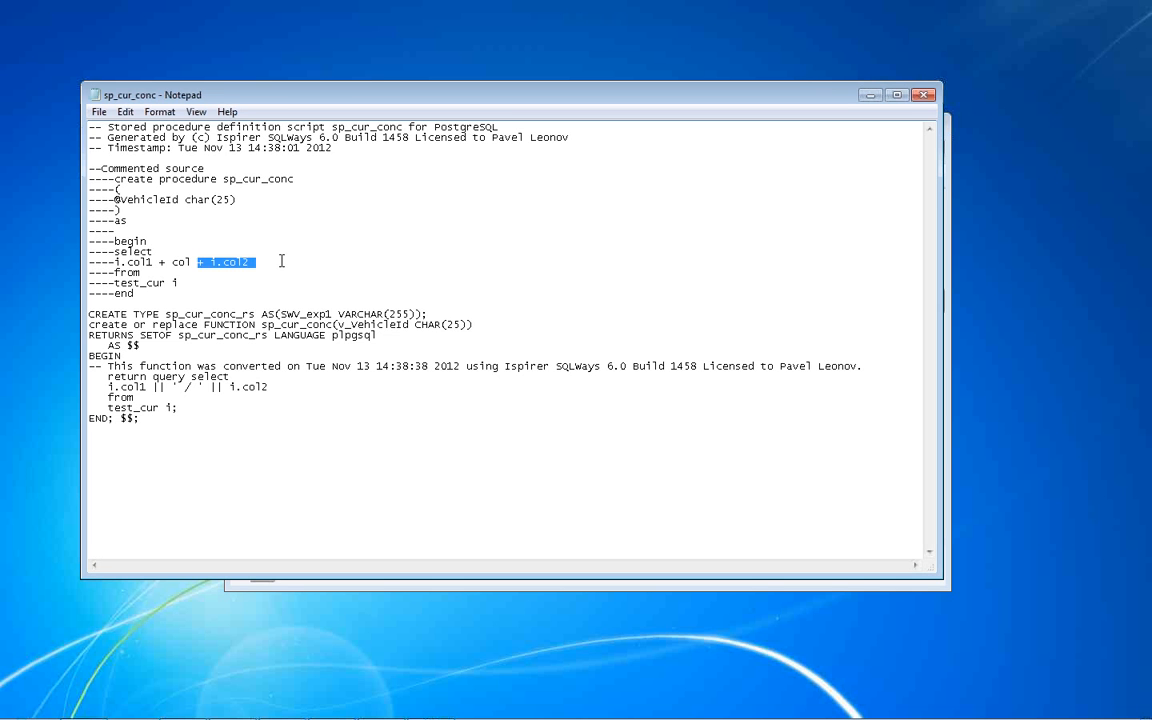
pyautogui.moveTo(210, 262); pyautogui.dragTo(282, 261)
pyautogui.click(141, 262)
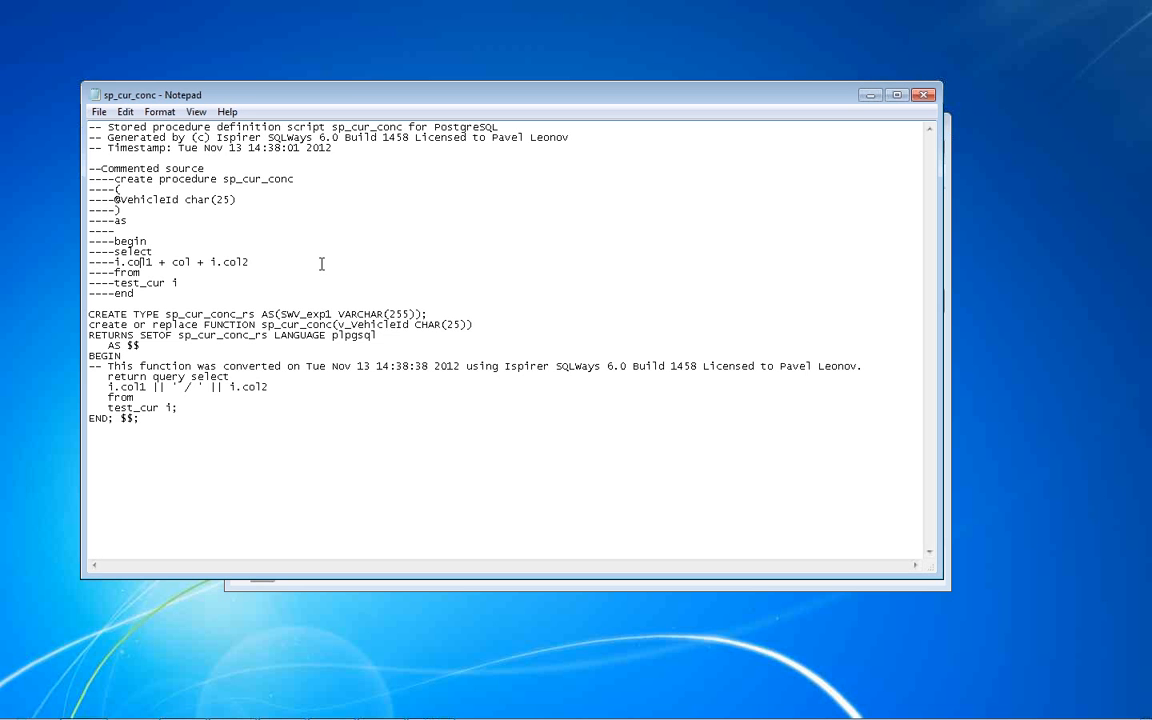
pyautogui.doubleClick(222, 263)
pyautogui.doubleClick(180, 262)
pyautogui.doubleClick(137, 260)
pyautogui.click(250, 275)
pyautogui.doubleClick(163, 263)
pyautogui.doubleClick(200, 262)
pyautogui.click(164, 261)
pyautogui.click(919, 95)
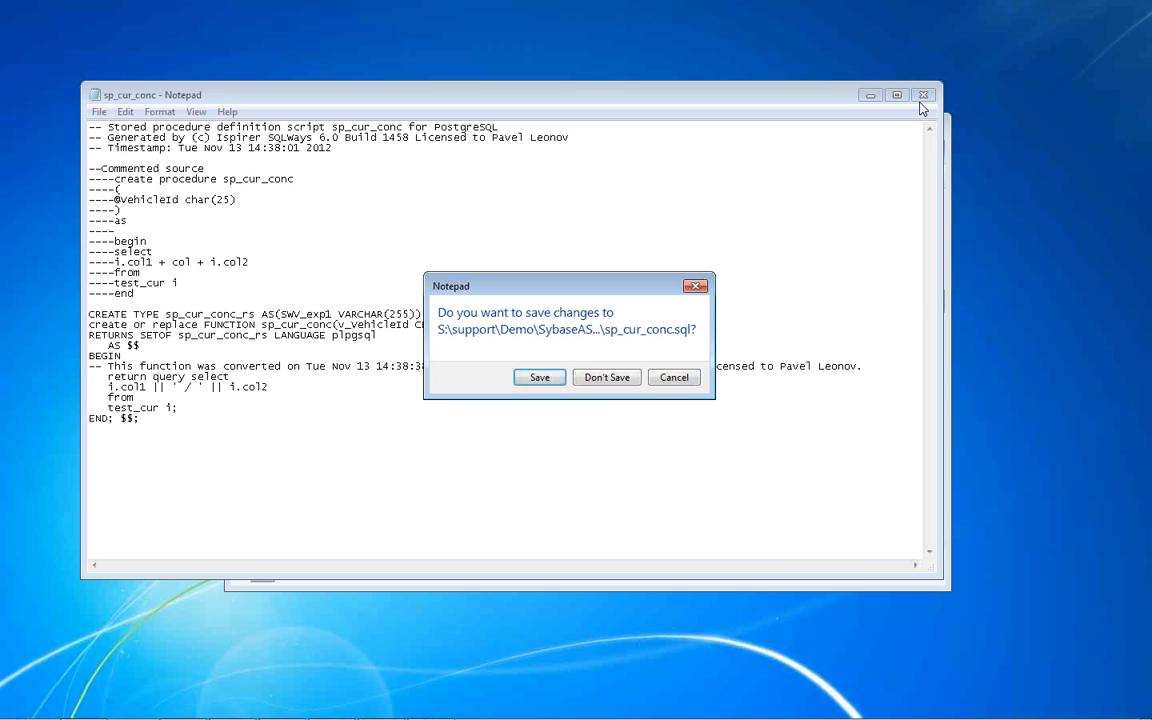
pyautogui.click(609, 377)
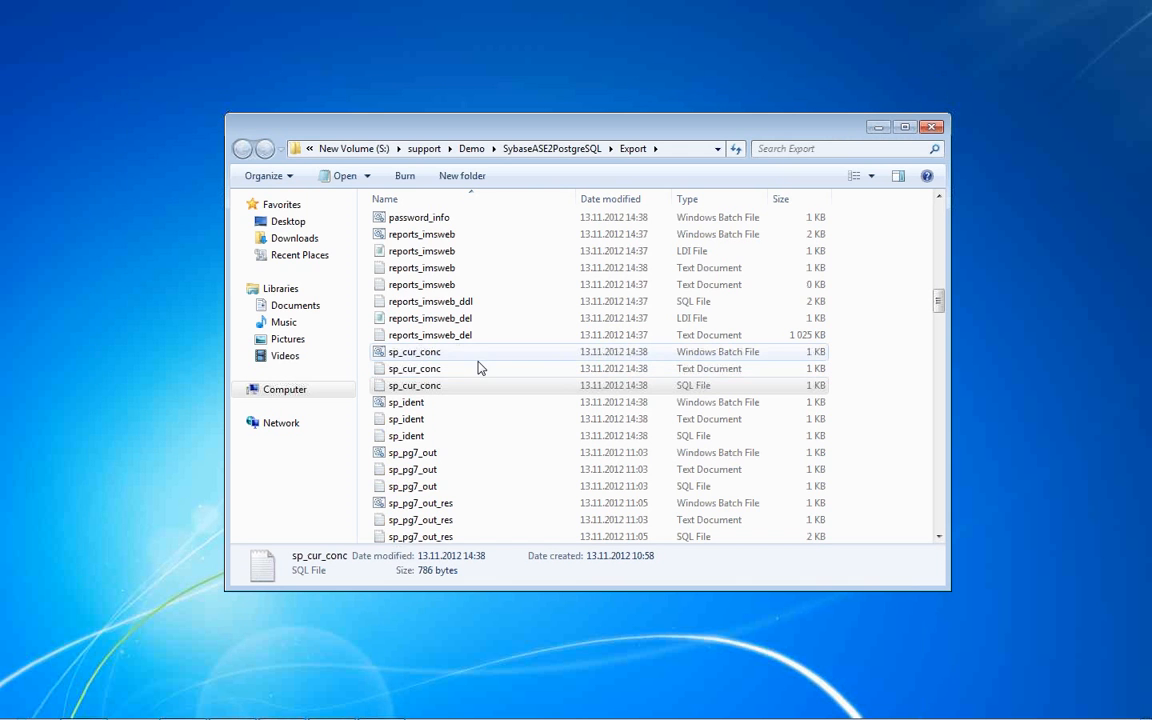
# Open the char_type SQL script, highlight the create domain char_type CHAR(1) statement, and close it.
pyautogui.click(472, 286)
pyautogui.scroll(12, 572, 296)
pyautogui.scroll(2, 572, 296)
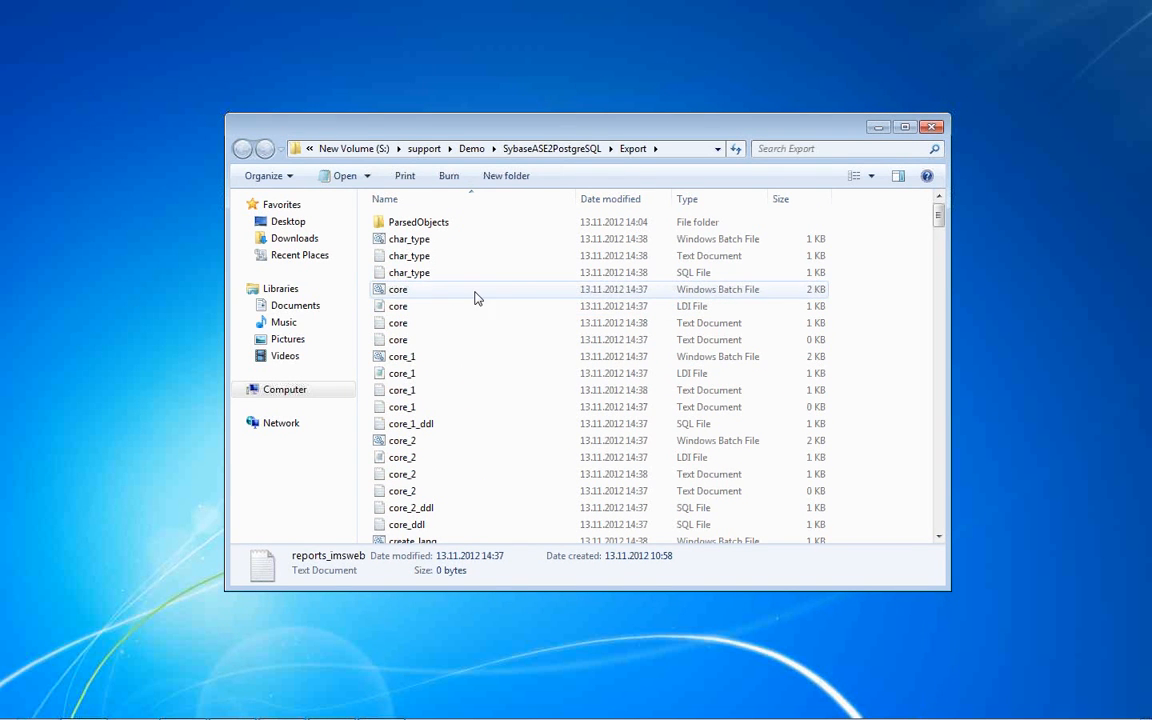
pyautogui.doubleClick(442, 272)
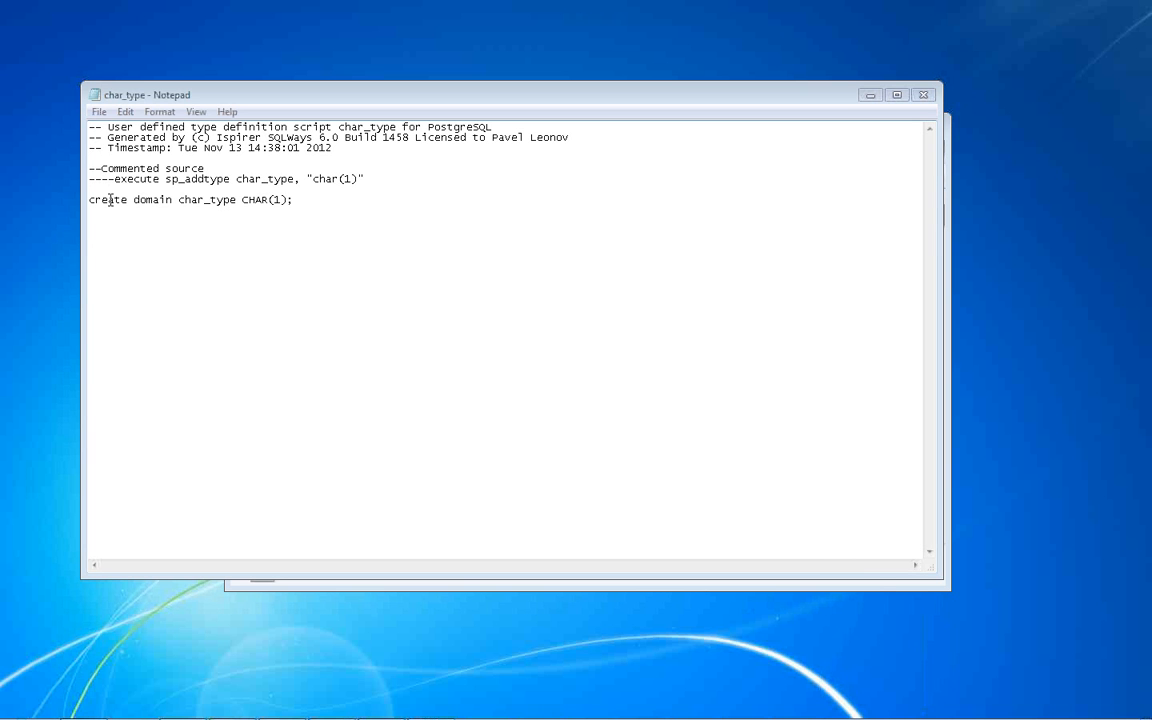
pyautogui.click(326, 198)
pyautogui.moveTo(326, 198); pyautogui.dragTo(152, 190)
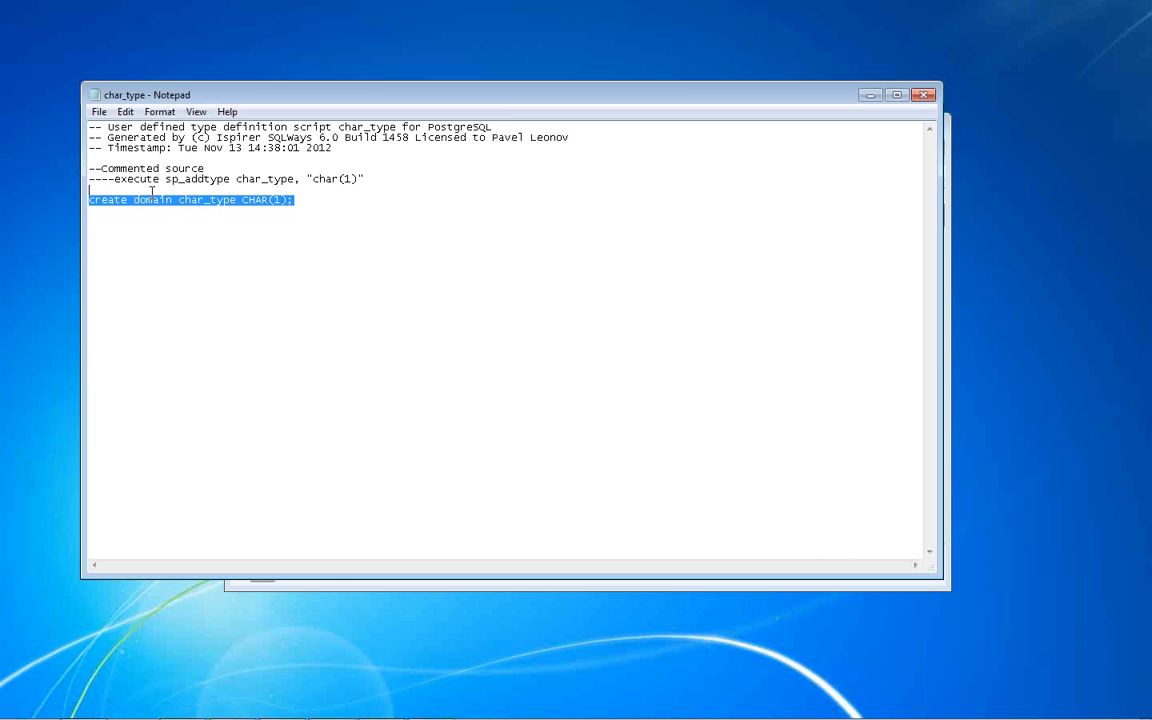
pyautogui.click(924, 96)
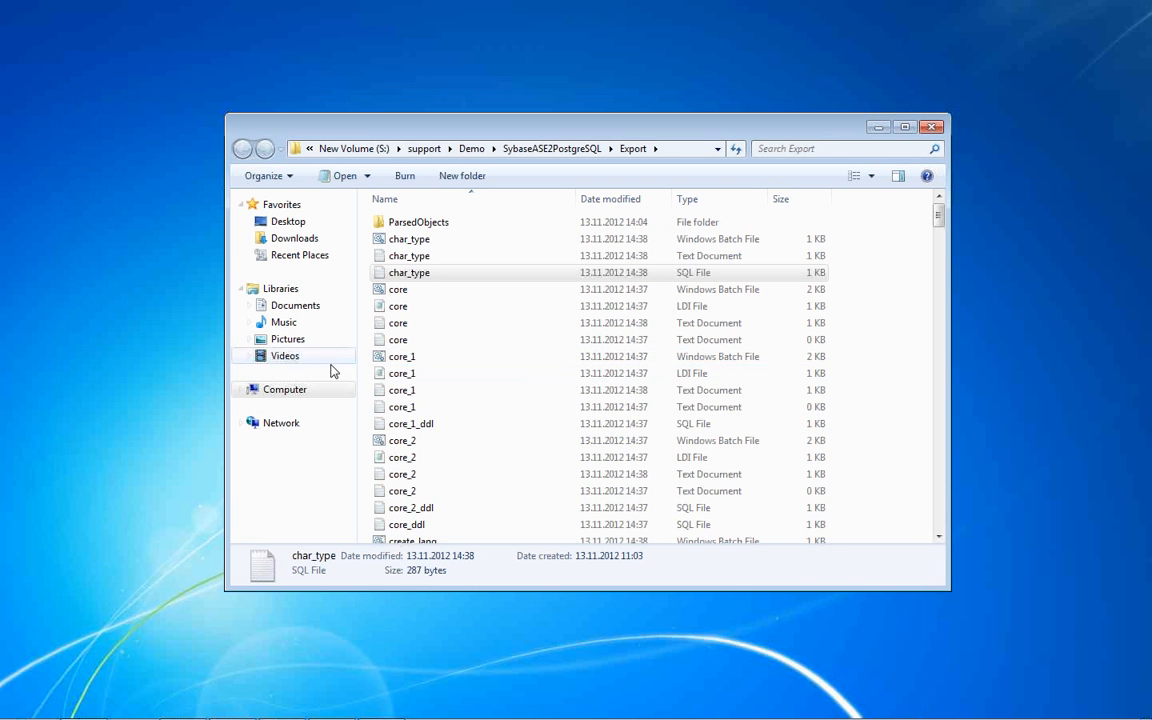
pyautogui.click(489, 340)
pyautogui.scroll(-3, 493, 355)
pyautogui.scroll(-15, 493, 358)
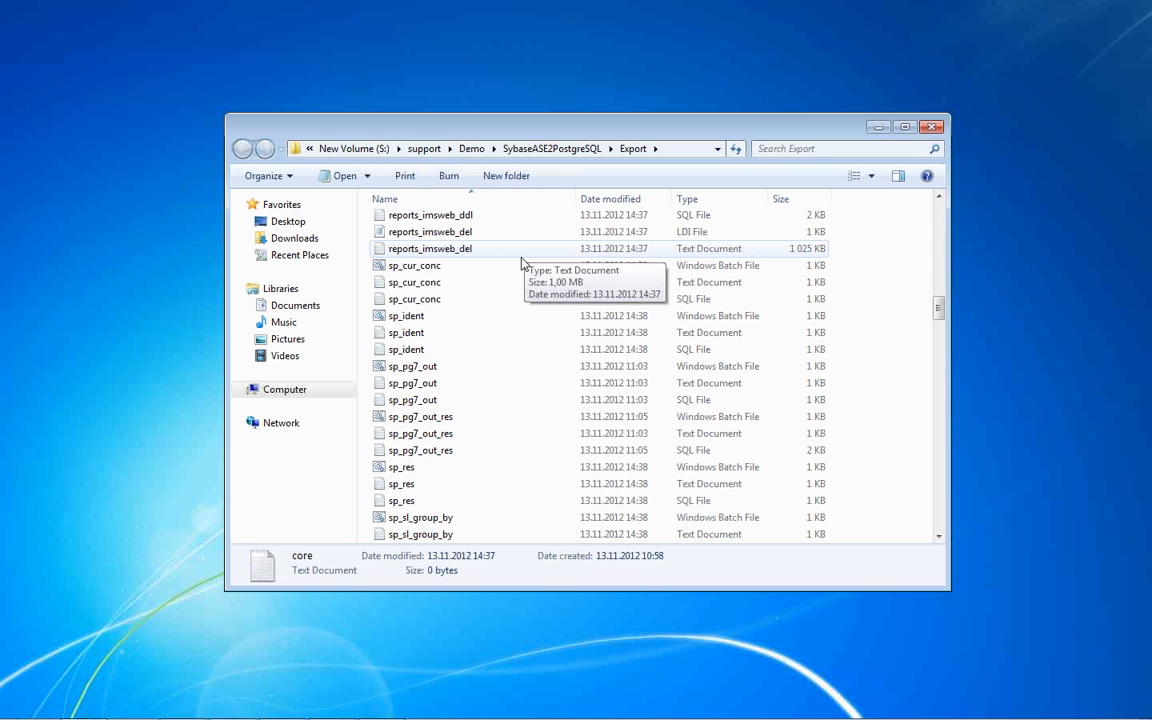
# Switch to SQLWays Studio and look at the quick conversion of the ase_sp_spid procedure.
pyautogui.moveTo(425, 711)
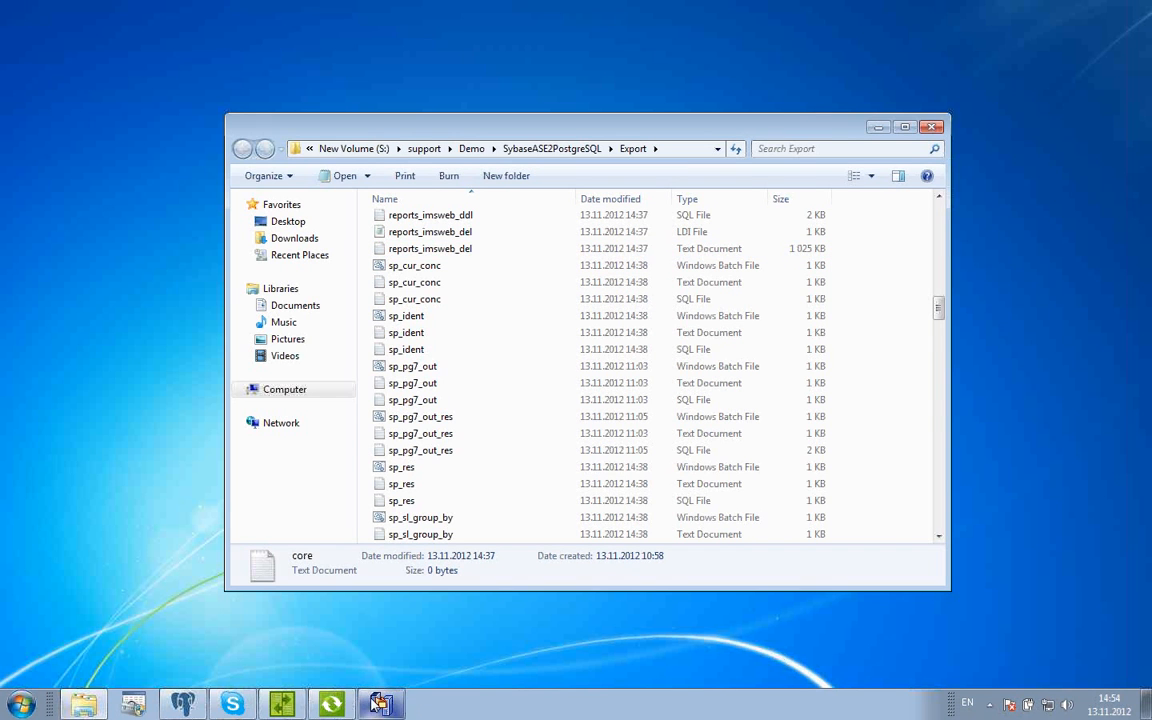
pyautogui.click(381, 704)
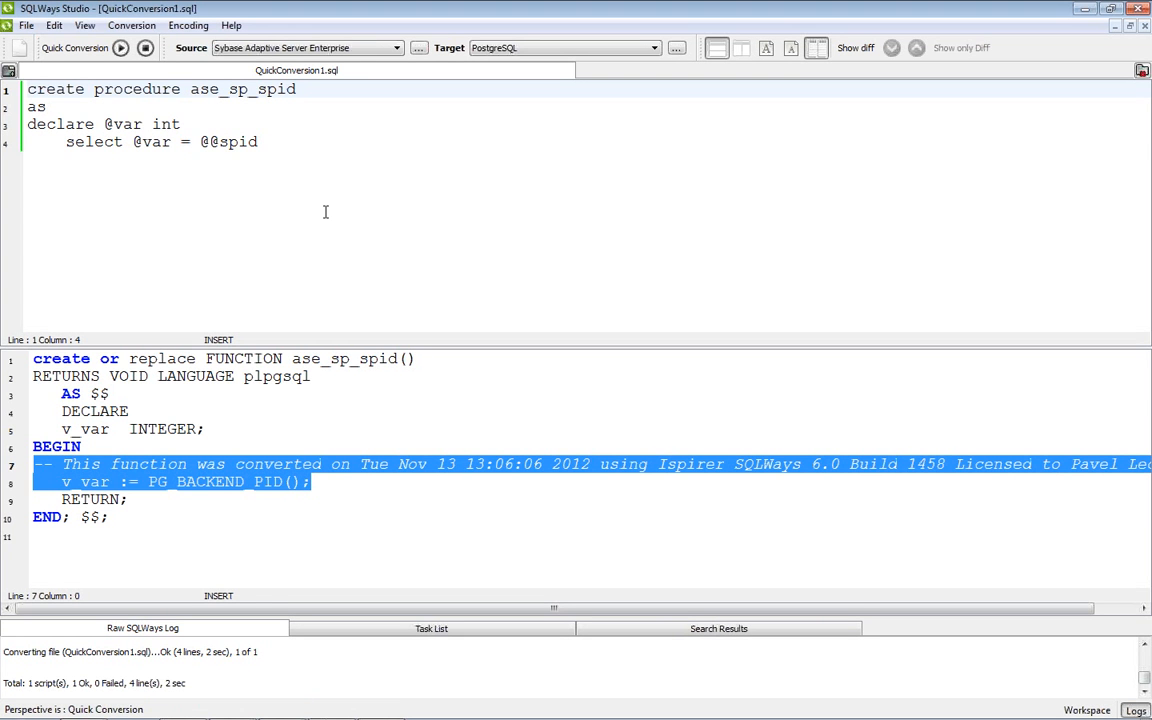
pyautogui.click(334, 174)
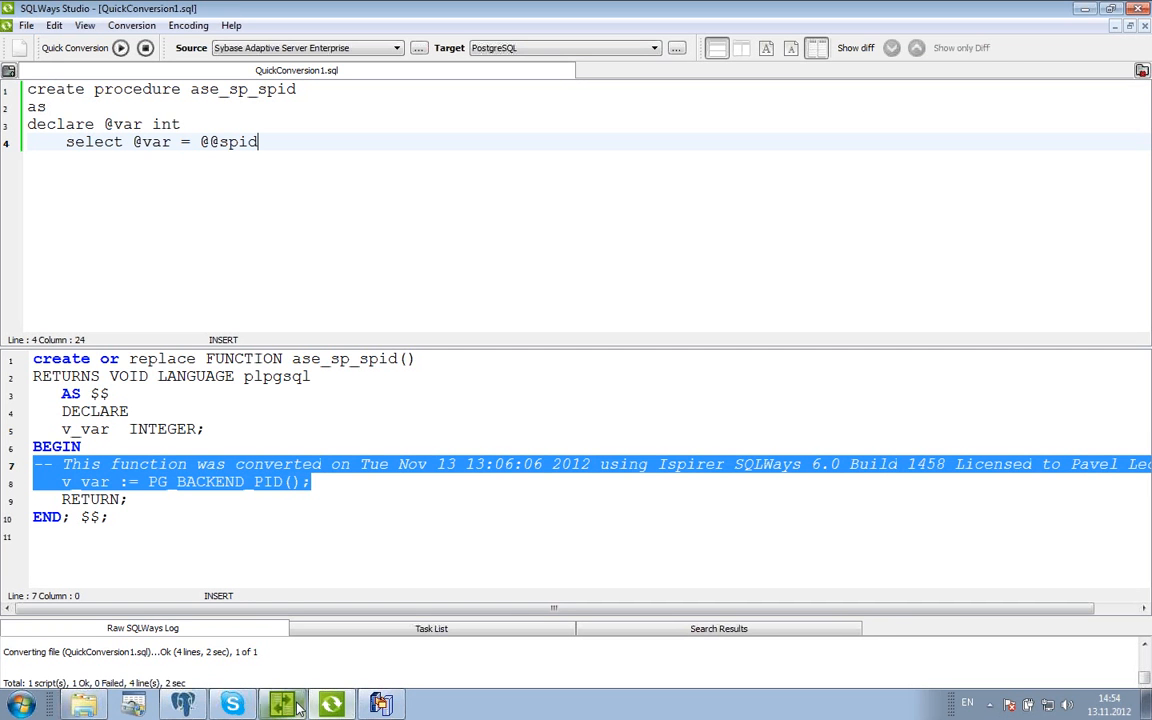
# Switch to SQLWays Commander, browse the source pane to the SybaseASE2PostgreSQL folder, and select the Source folder there.
pyautogui.click(335, 706)
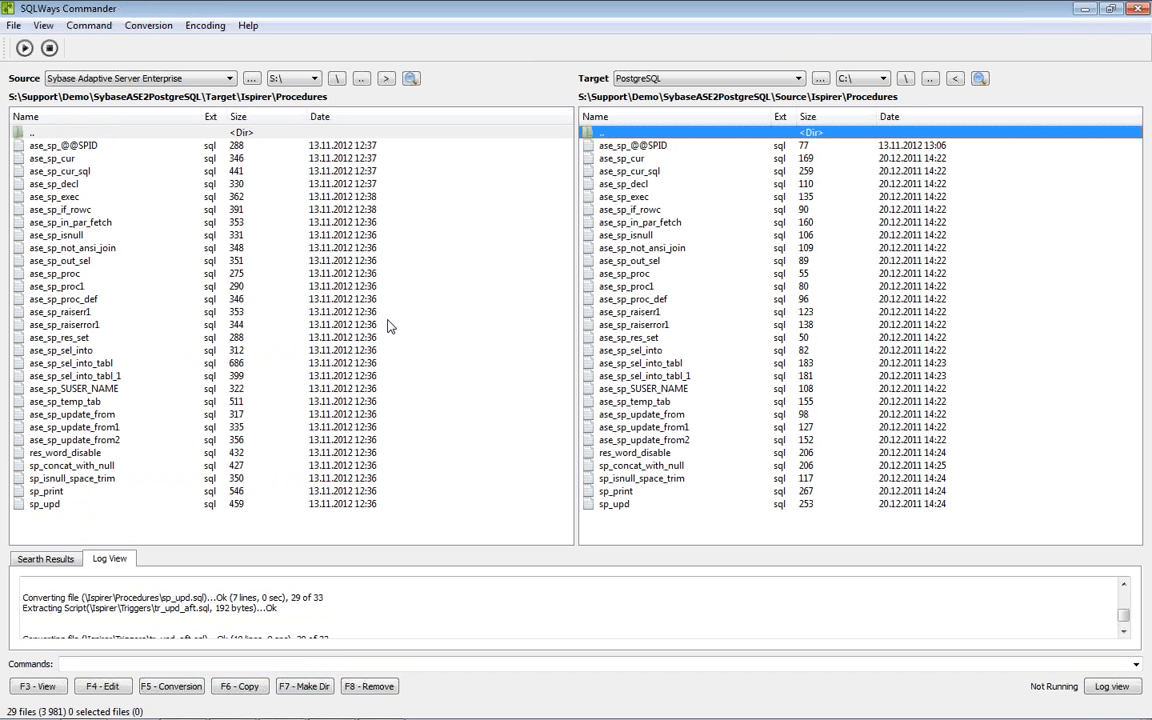
pyautogui.doubleClick(118, 133)
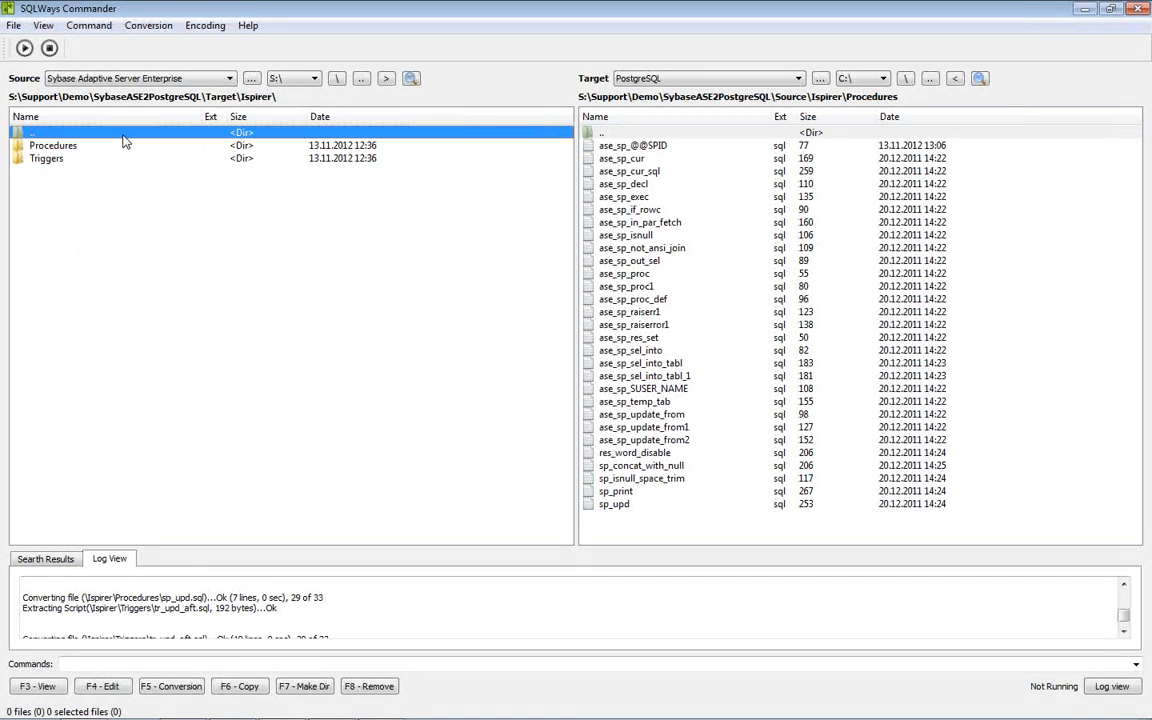
pyautogui.doubleClick(122, 136)
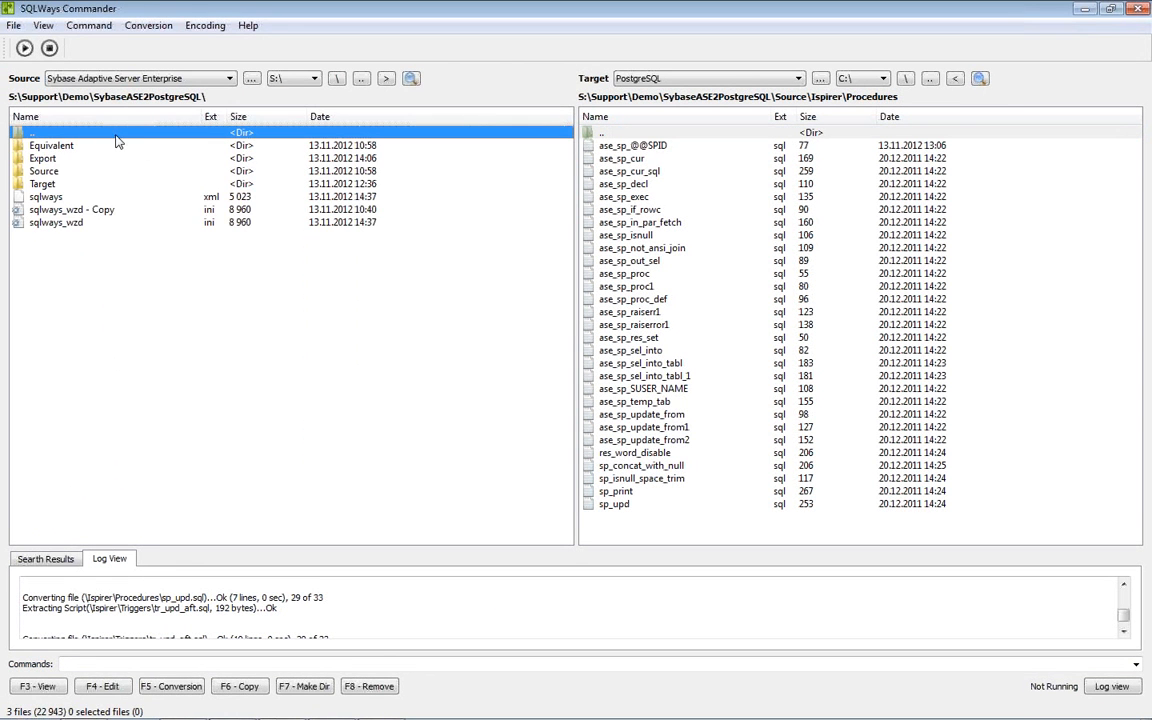
pyautogui.doubleClick(78, 170)
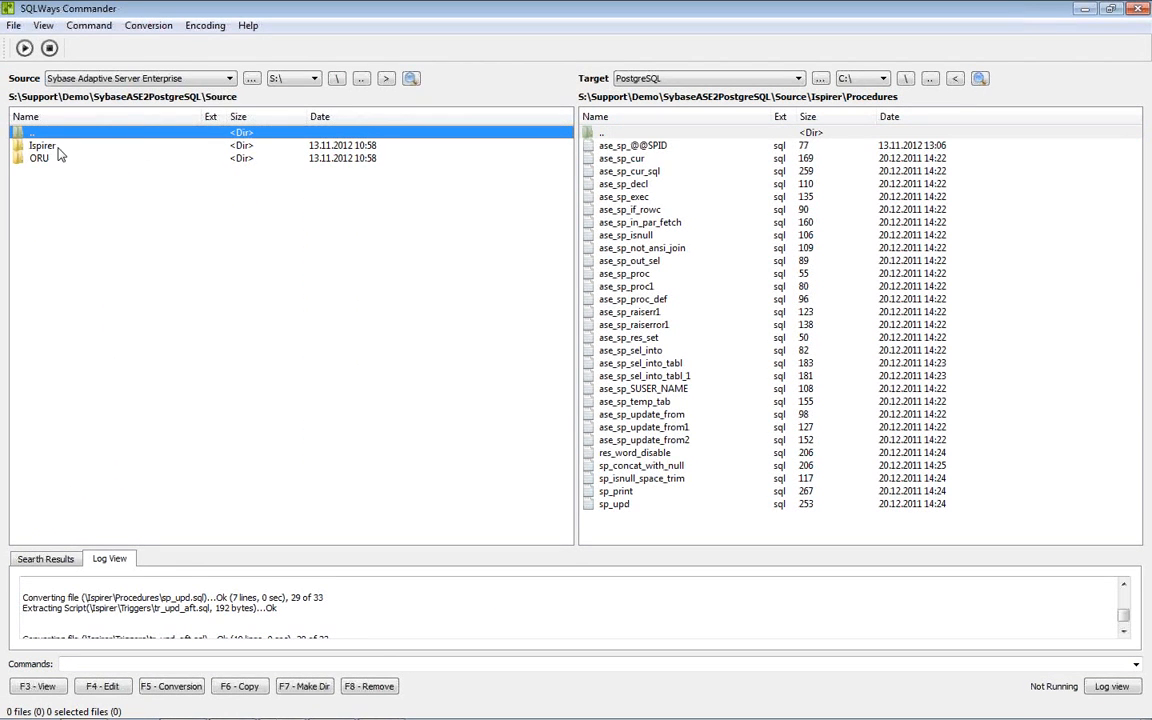
pyautogui.doubleClick(57, 134)
pyautogui.click(64, 168)
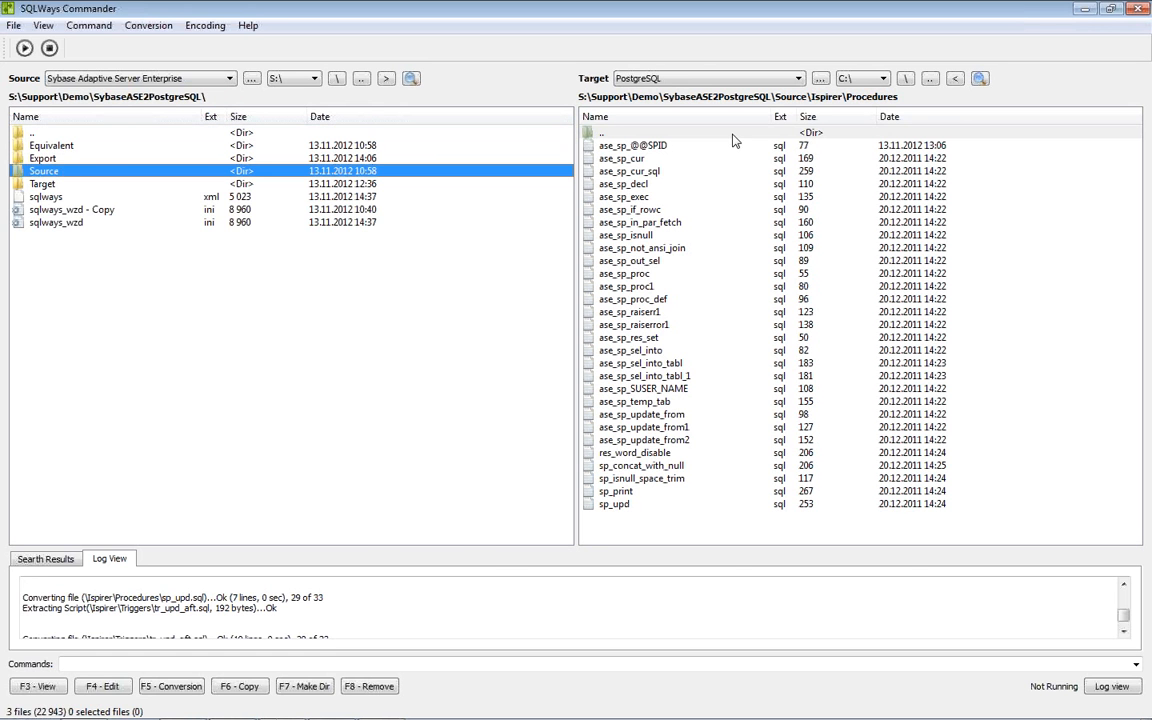
# Bring the target pane up to the SybaseASE2PostgreSQL folder and select the Source folder in the source pane without renaming it.
pyautogui.doubleClick(657, 133)
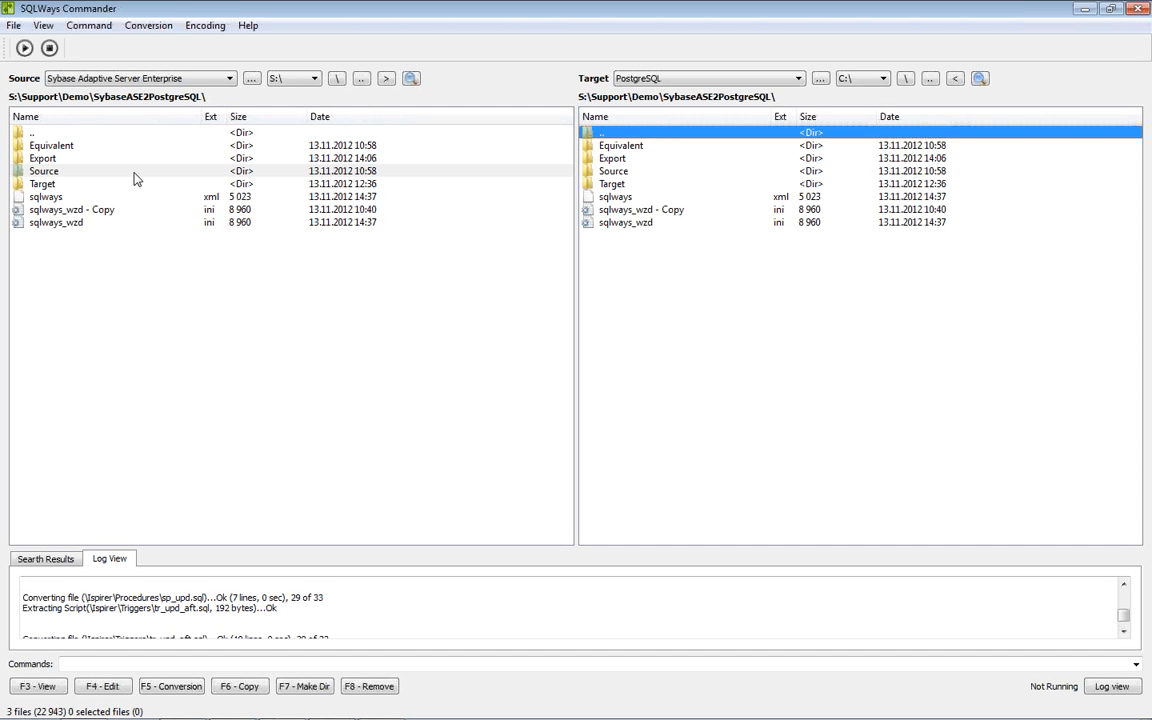
pyautogui.click(40, 171)
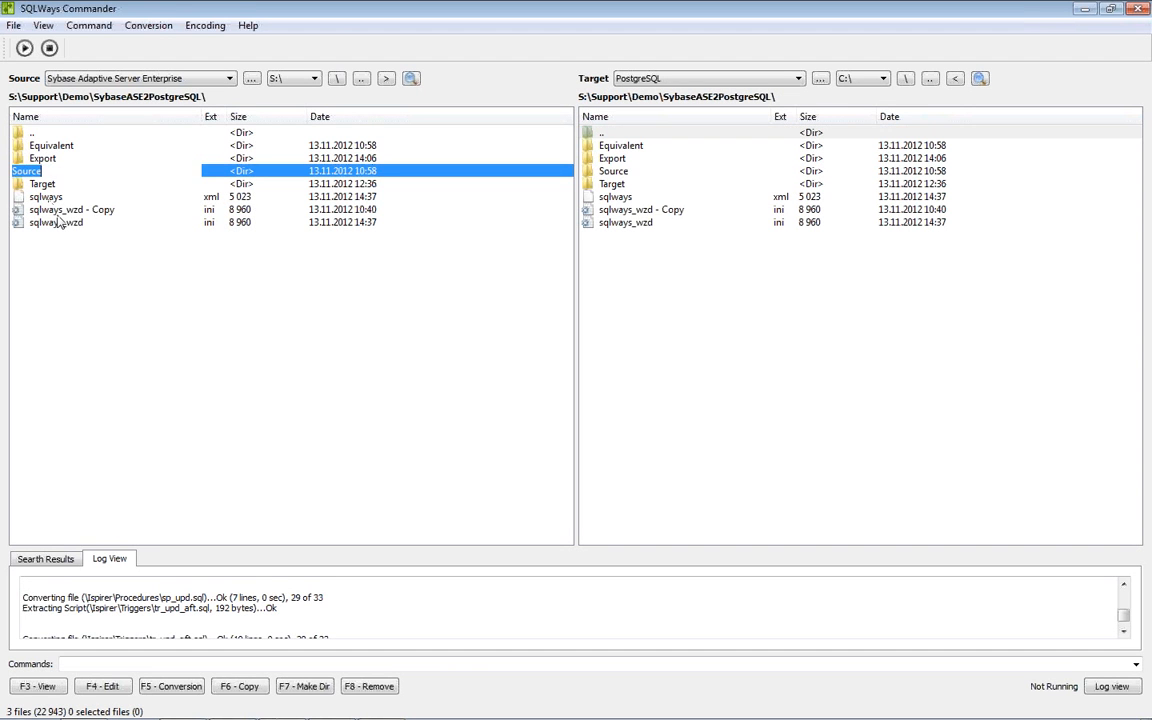
pyautogui.press('Escape')
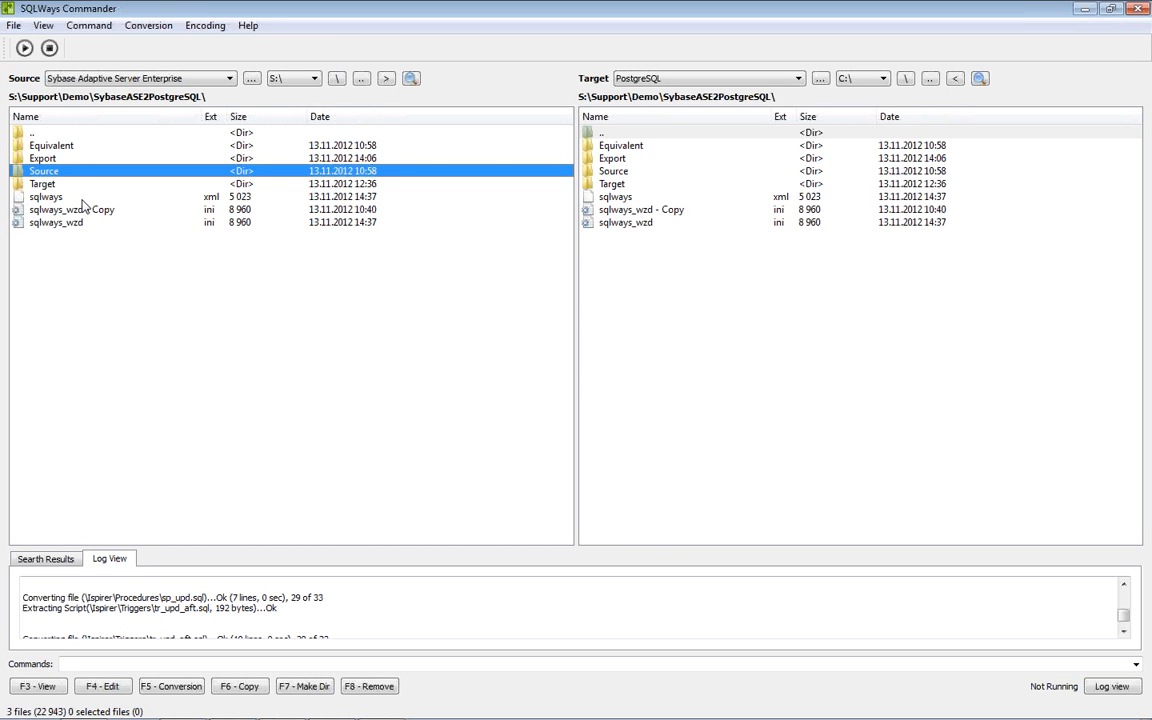
pyautogui.doubleClick(57, 172)
pyautogui.doubleClick(57, 147)
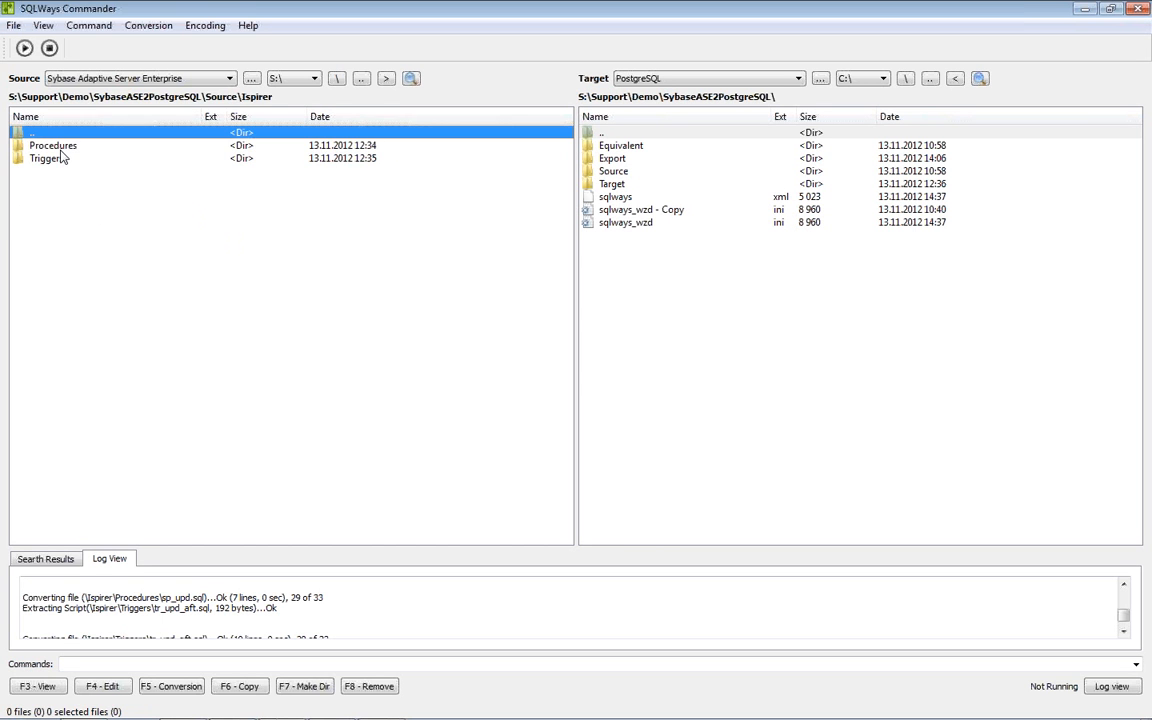
pyautogui.doubleClick(62, 149)
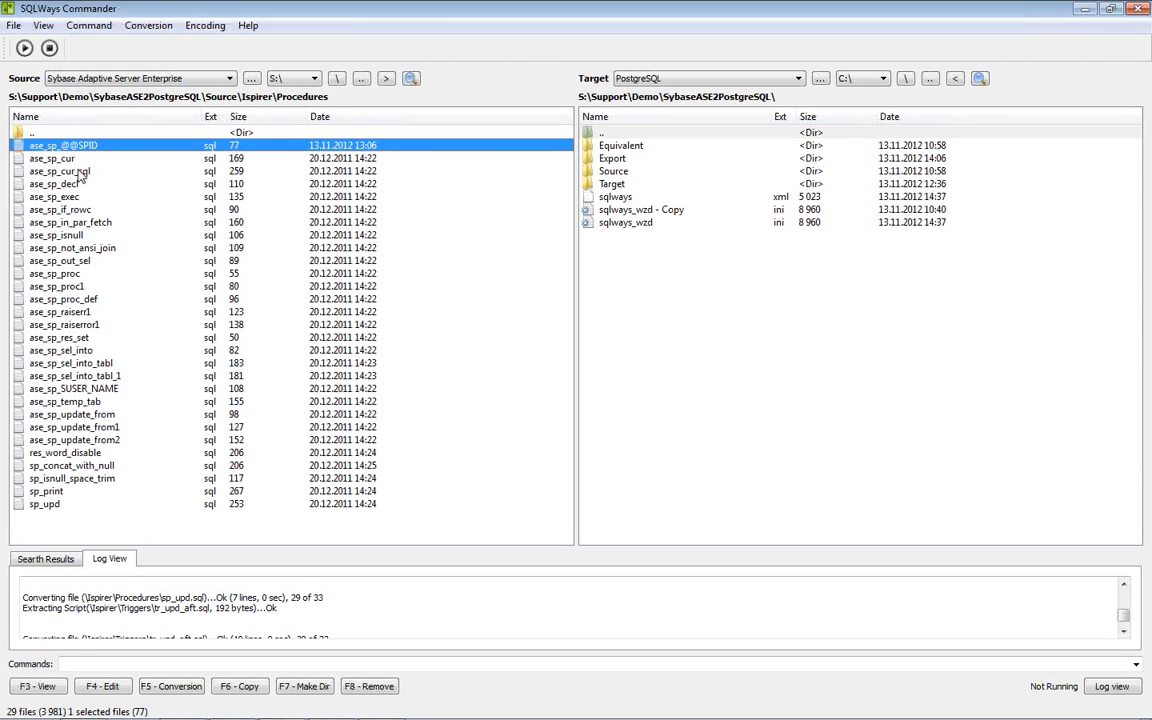
pyautogui.keyDown('ctrl'); pyautogui.click(84, 260); pyautogui.keyUp('ctrl')
pyautogui.keyDown('ctrl'); pyautogui.click(80, 337); pyautogui.keyUp('ctrl')
pyautogui.keyDown('ctrl'); pyautogui.click(205, 479); pyautogui.keyUp('ctrl')
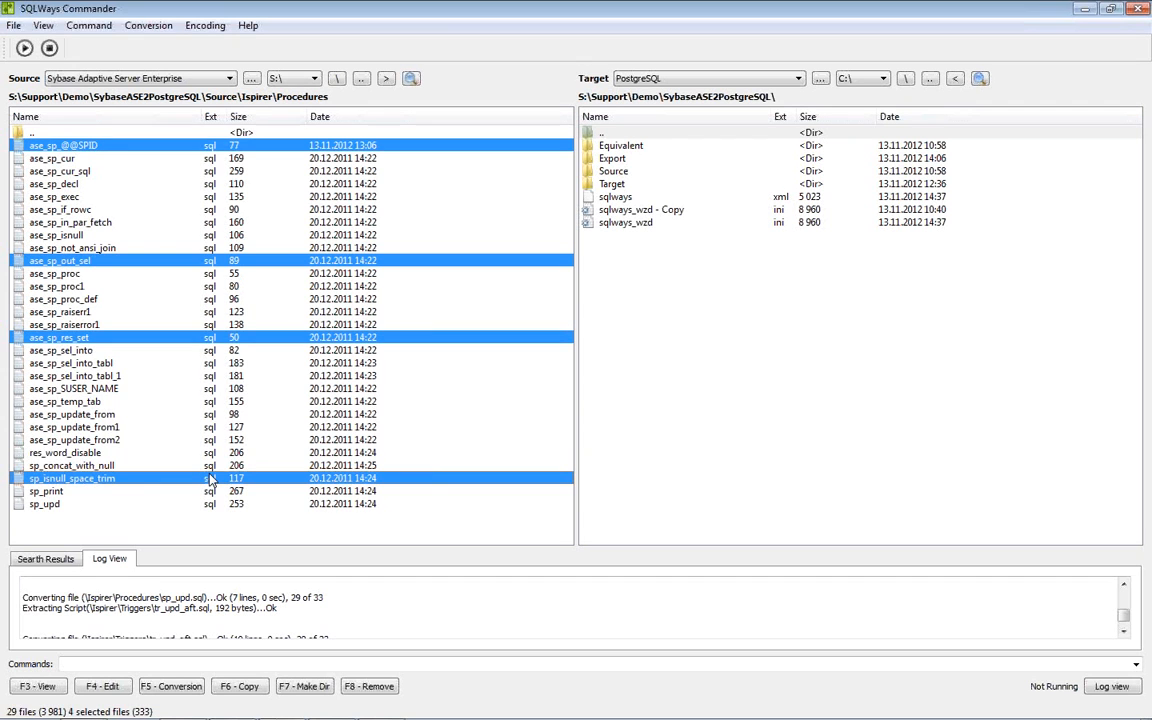
# Bring the source pane back up to the SybaseASE2PostgreSQL folder and select the whole Source folder for conversion.
pyautogui.doubleClick(35, 132)
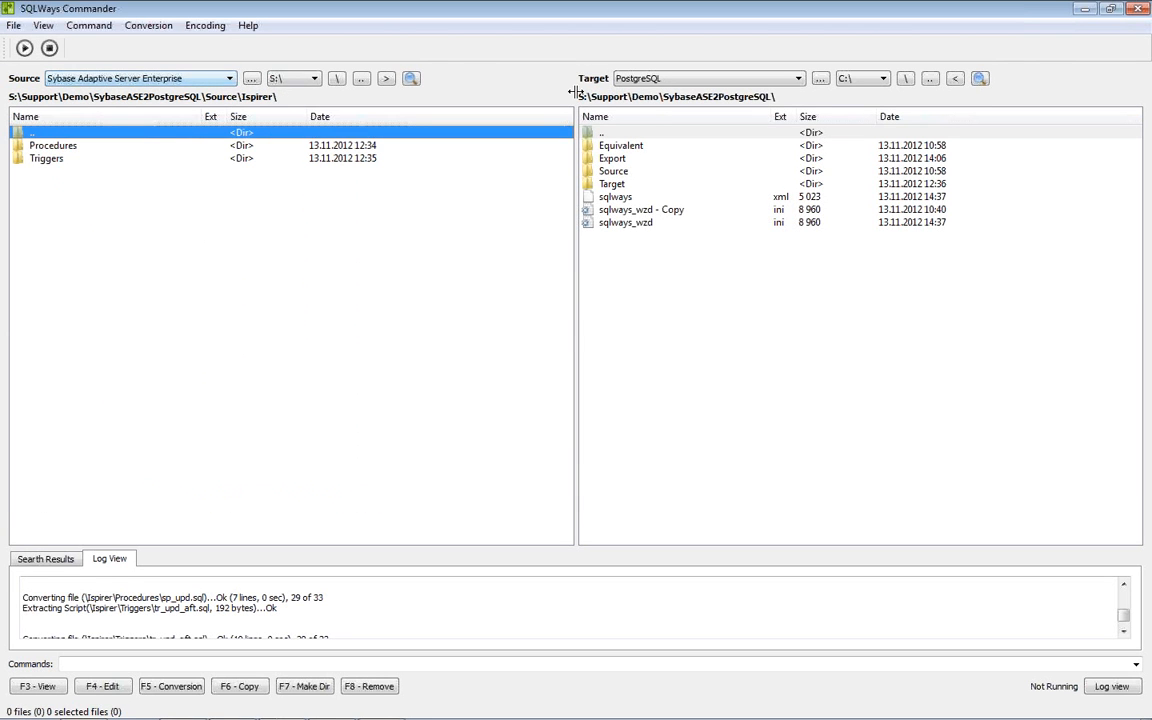
pyautogui.click(797, 81)
pyautogui.click(797, 81)
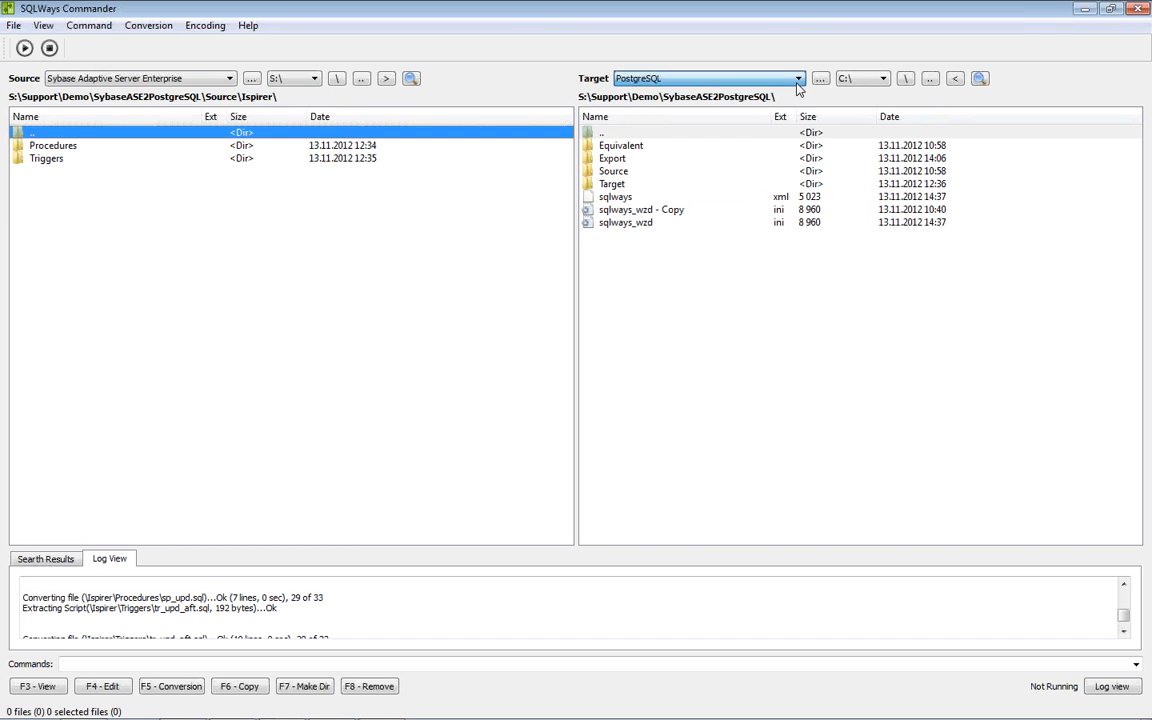
pyautogui.doubleClick(57, 132)
pyautogui.doubleClick(57, 132)
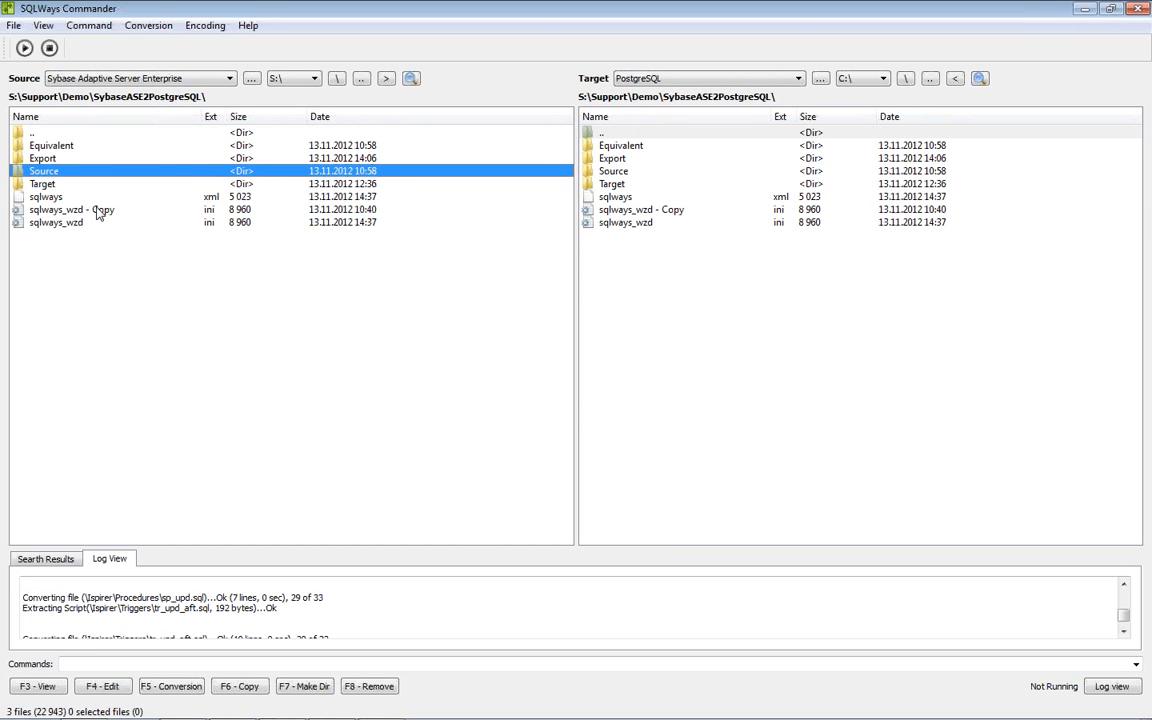
pyautogui.click(55, 132)
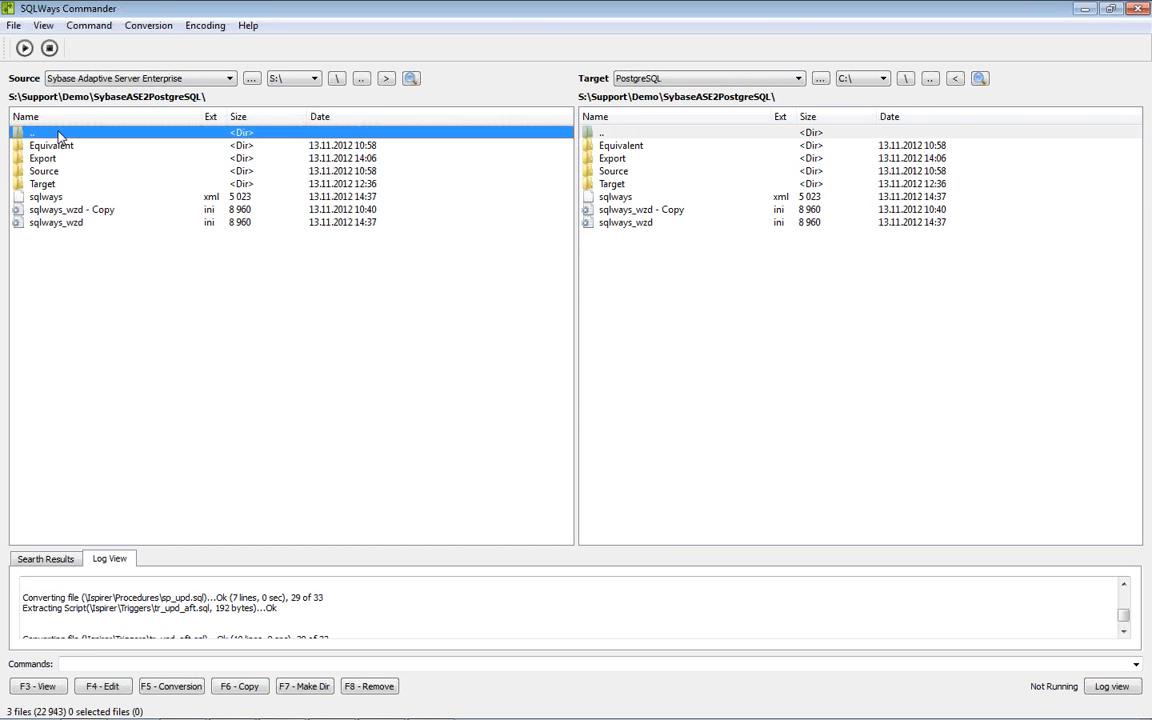
pyautogui.click(60, 172)
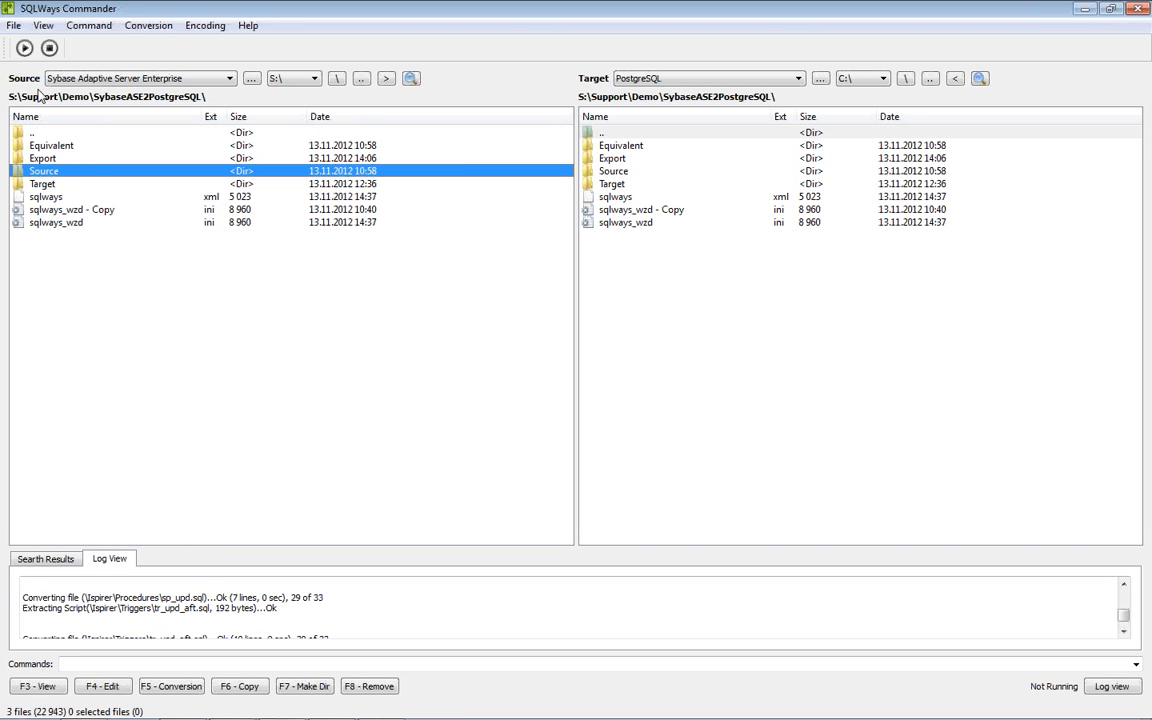
# Convert the Source folder from Sybase Adaptive Server Enterprise to PostgreSQL into S:\Support\Demo\SybaseASE2PostgreSQL\Target1, using the file mask *.sql.
pyautogui.click(25, 49)
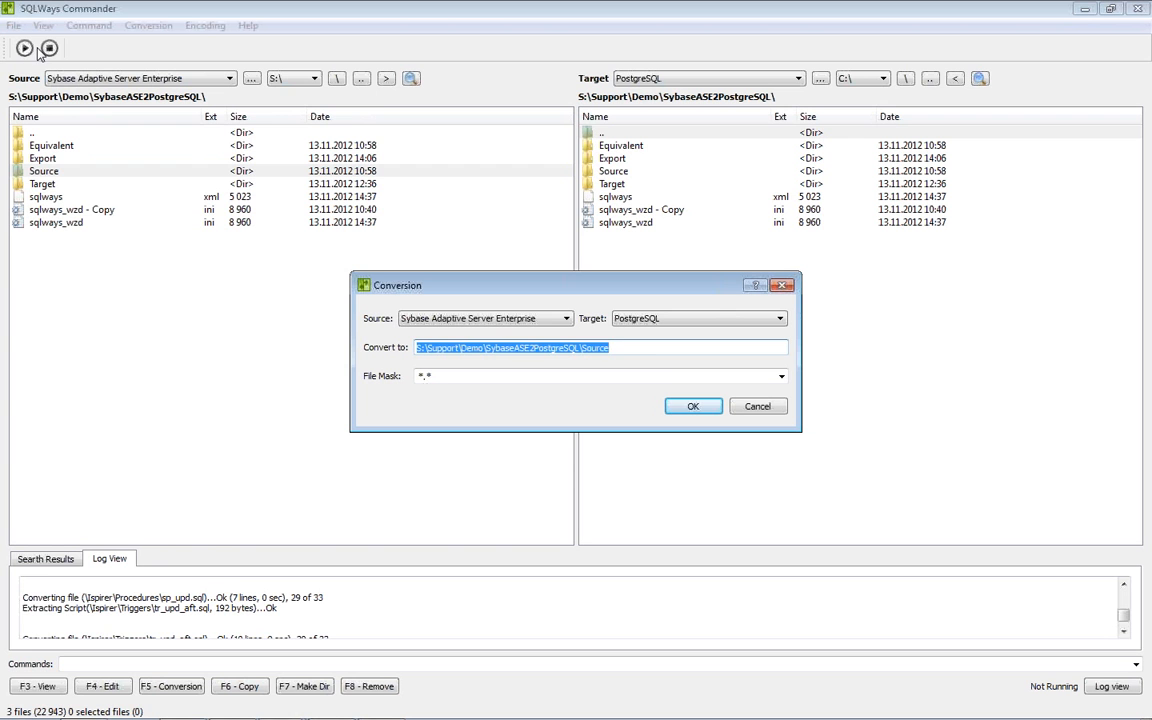
pyautogui.click(650, 349)
pyautogui.press('BackSpace')
pyautogui.press('BackSpace')
pyautogui.press('BackSpace')
pyautogui.press('BackSpace')
pyautogui.press('BackSpace')
pyautogui.press('BackSpace')
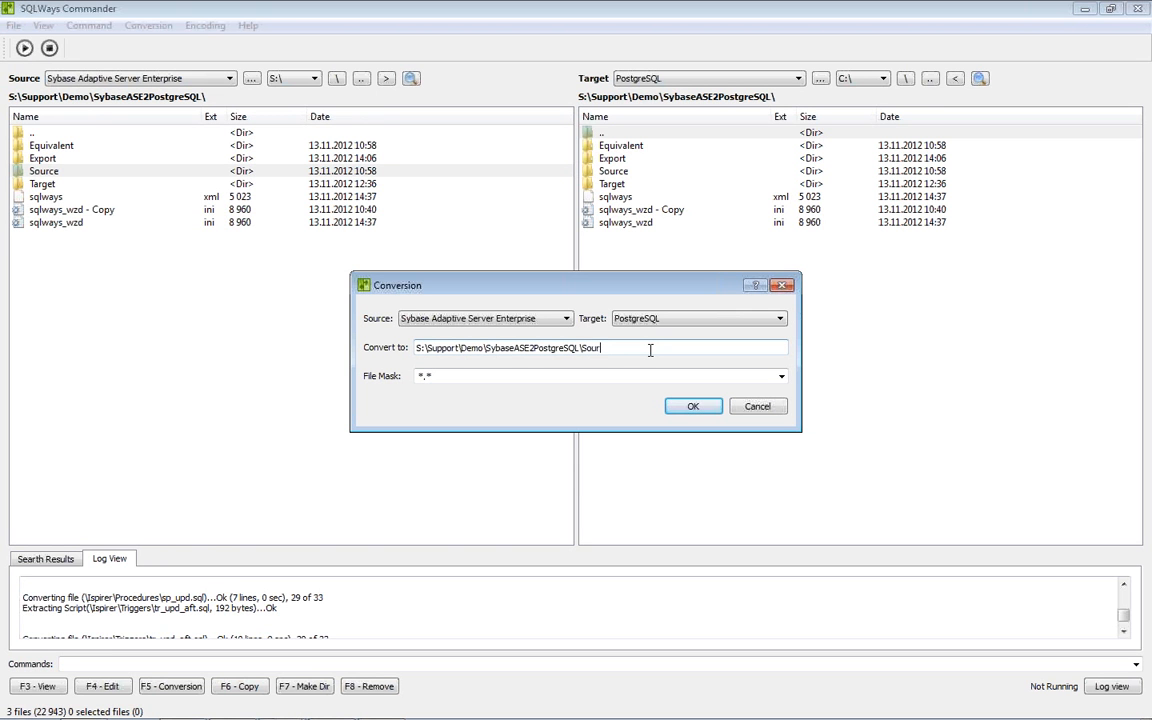
pyautogui.write('Tarfge')
pyautogui.press('BackSpace')
pyautogui.press('BackSpace')
pyautogui.press('BackSpace')
pyautogui.write('get1')
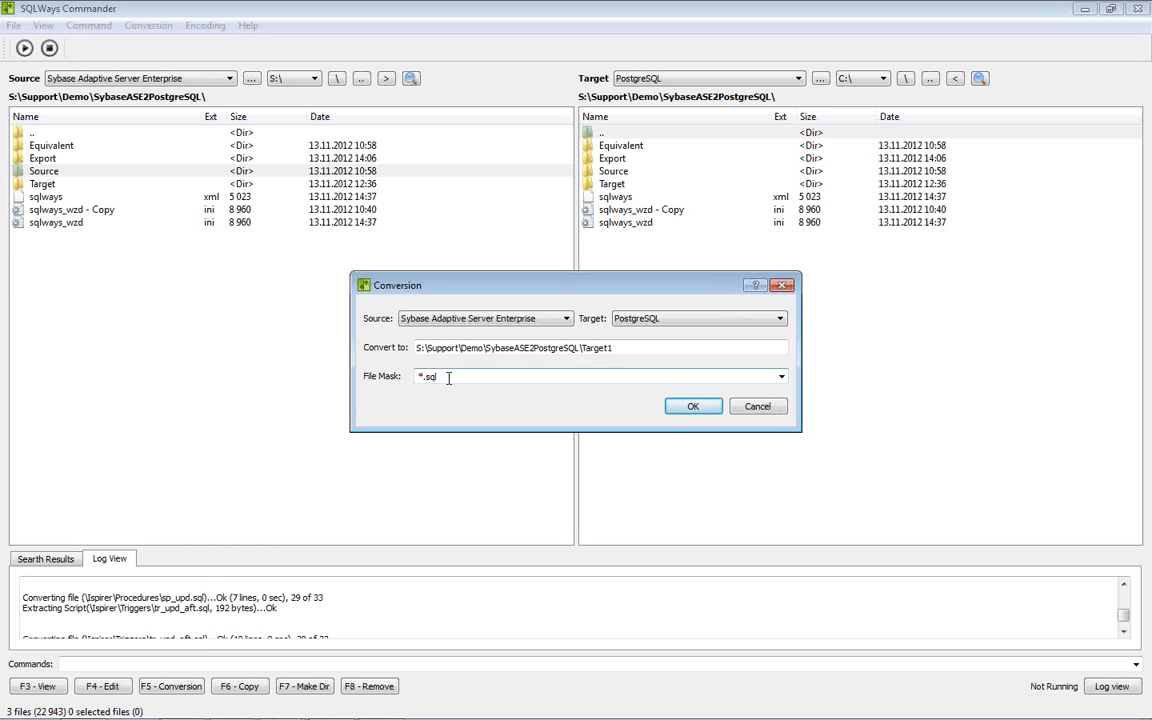
pyautogui.click(676, 406)
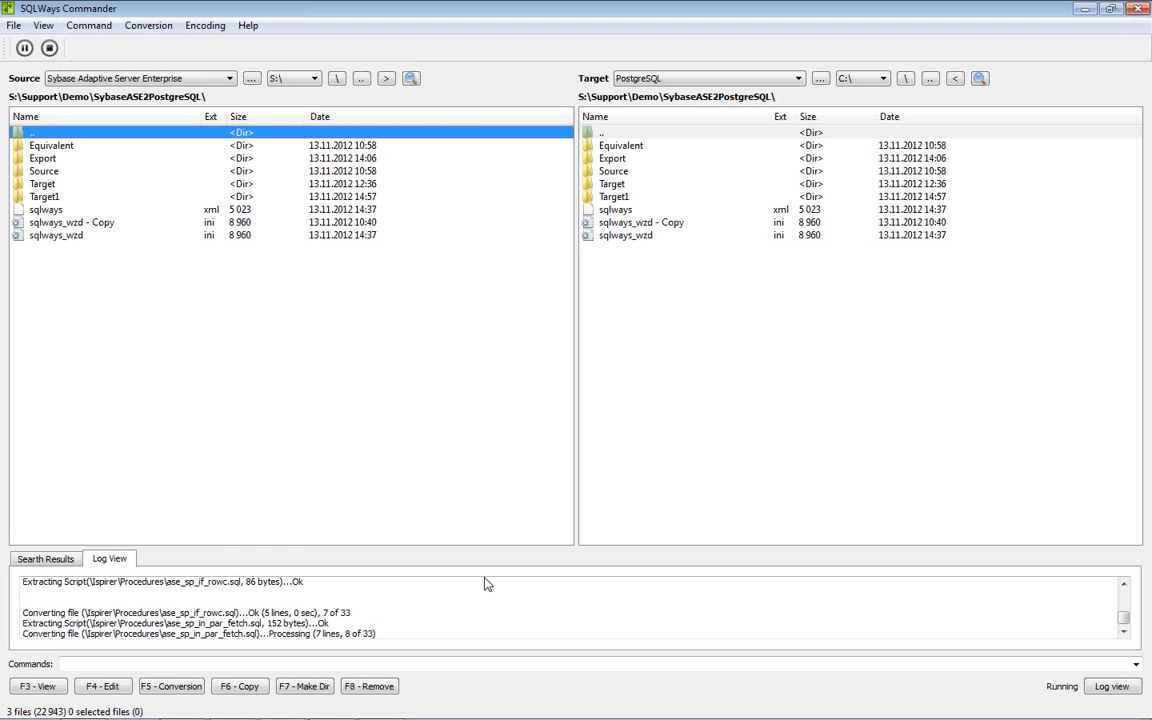
# Enlarge the conversion log, examine it from the totals back to its beginning, and shrink it again.
pyautogui.moveTo(488, 546); pyautogui.dragTo(496, 281)
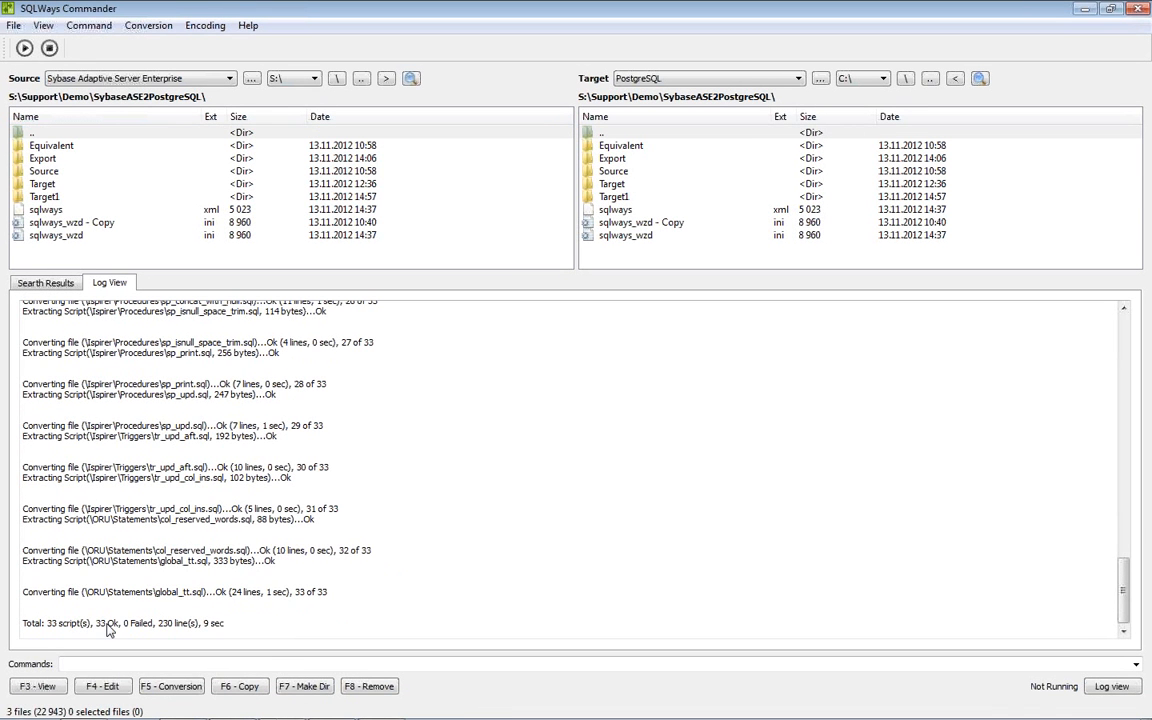
pyautogui.scroll(20, 300, 520)
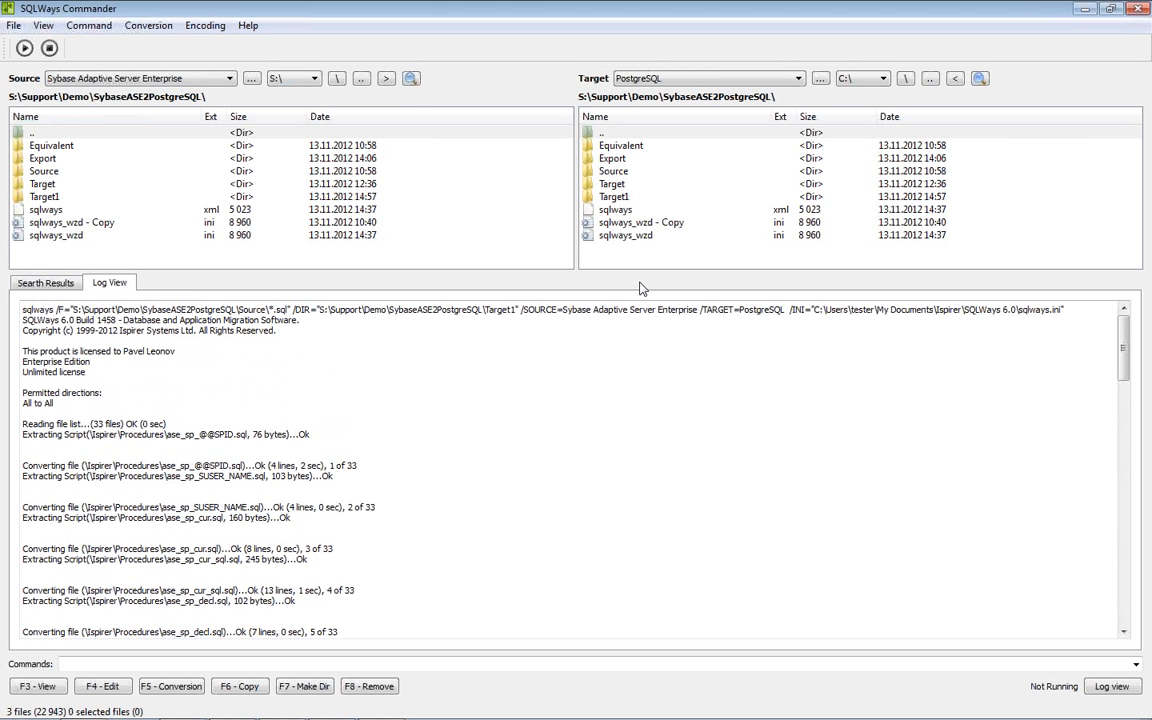
pyautogui.moveTo(578, 270); pyautogui.dragTo(640, 443)
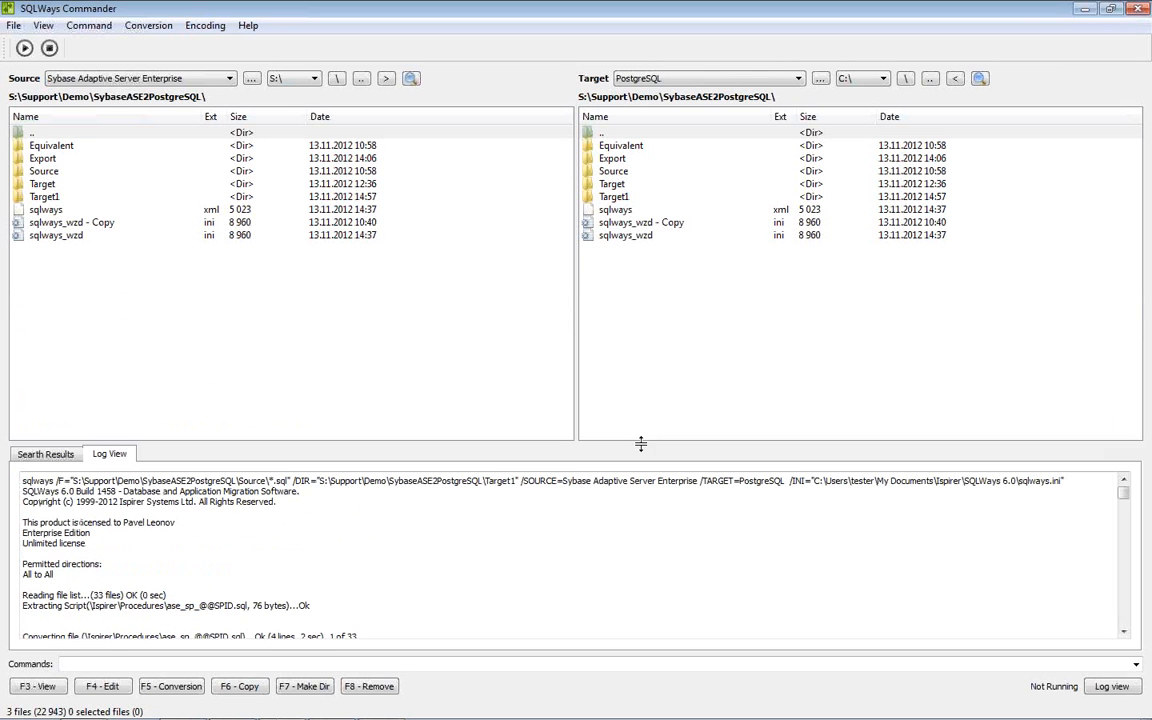
# Browse the source pane to Source\Ispirer\Triggers and the target pane to Target1\Ispirer\Triggers.
pyautogui.doubleClick(62, 170)
pyautogui.doubleClick(613, 196)
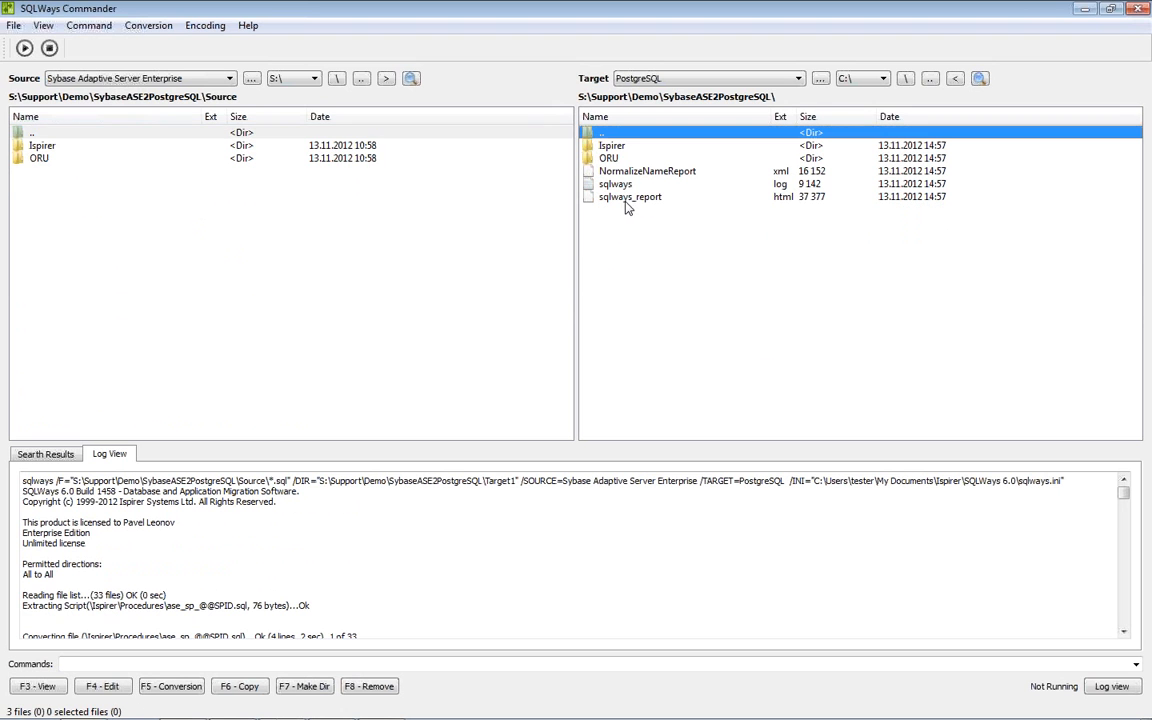
pyautogui.doubleClick(45, 145)
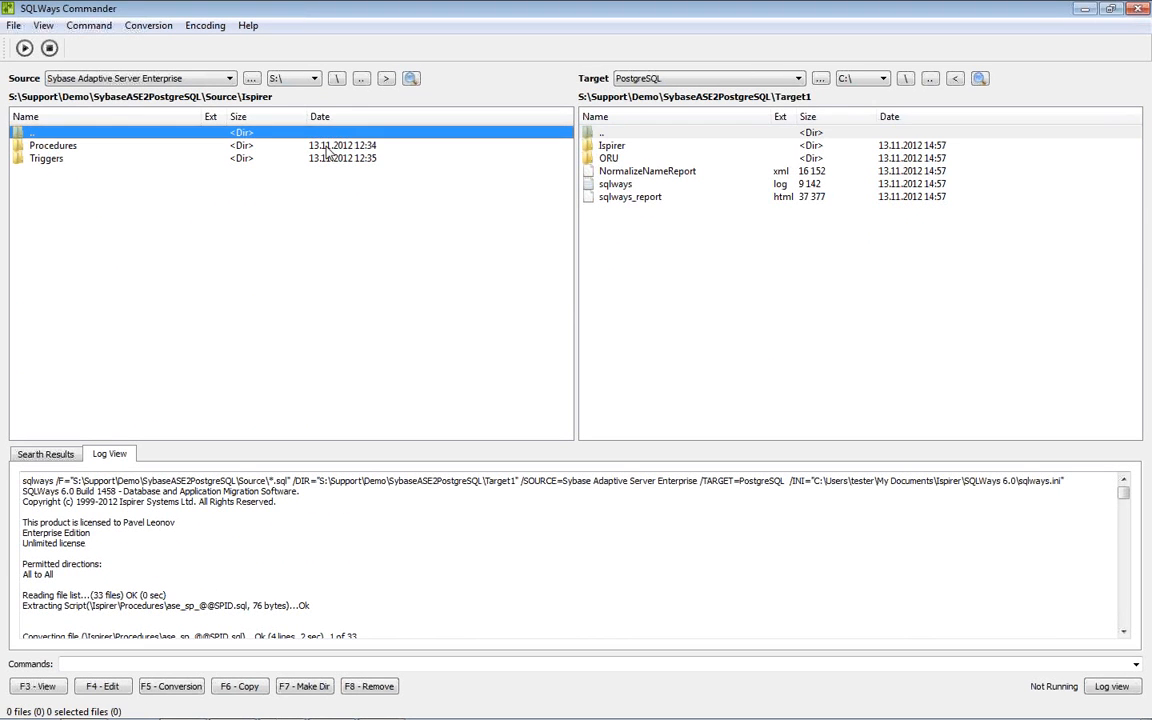
pyautogui.doubleClick(592, 146)
pyautogui.doubleClick(104, 159)
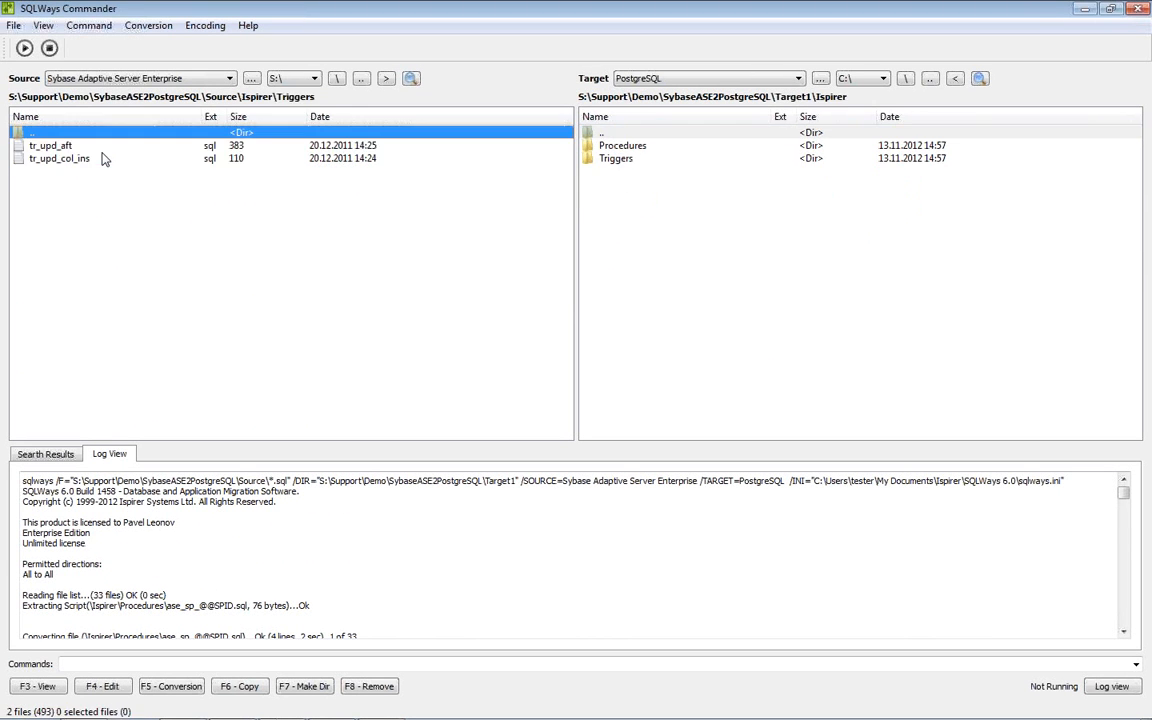
pyautogui.doubleClick(645, 158)
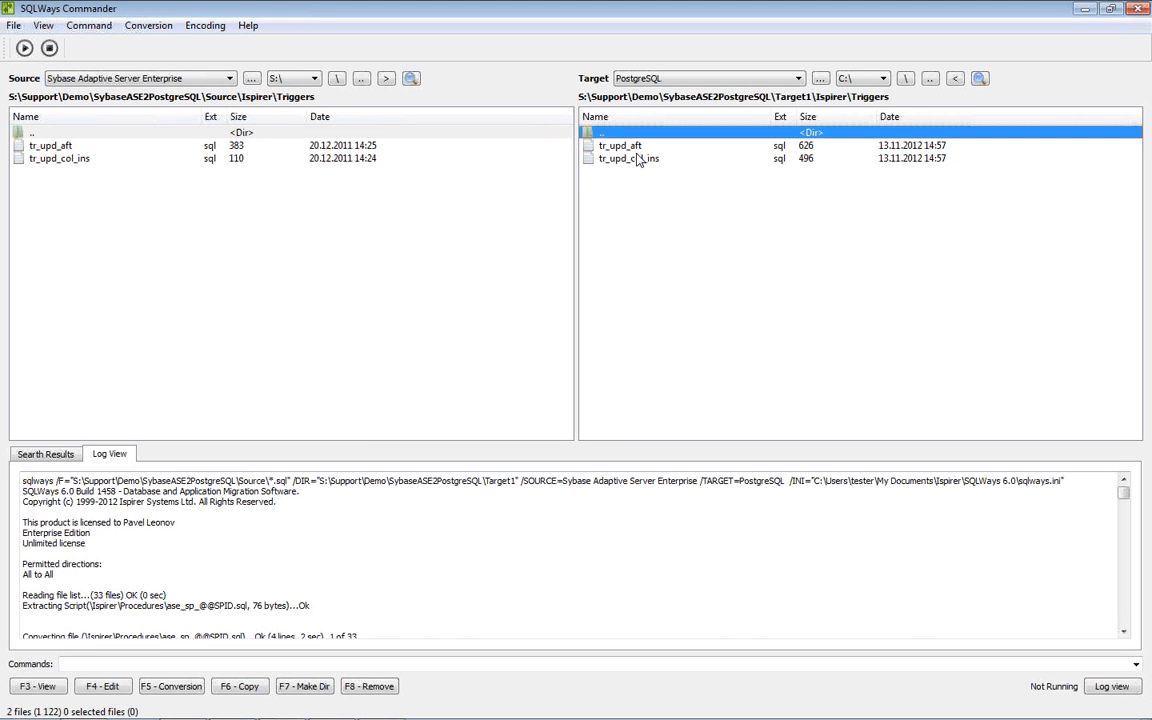
# Open tr_upd_aft in both panes, widen the target pane, and examine the source trigger's from clause with t4tr and inserted.
pyautogui.doubleClick(97, 145)
pyautogui.doubleClick(610, 146)
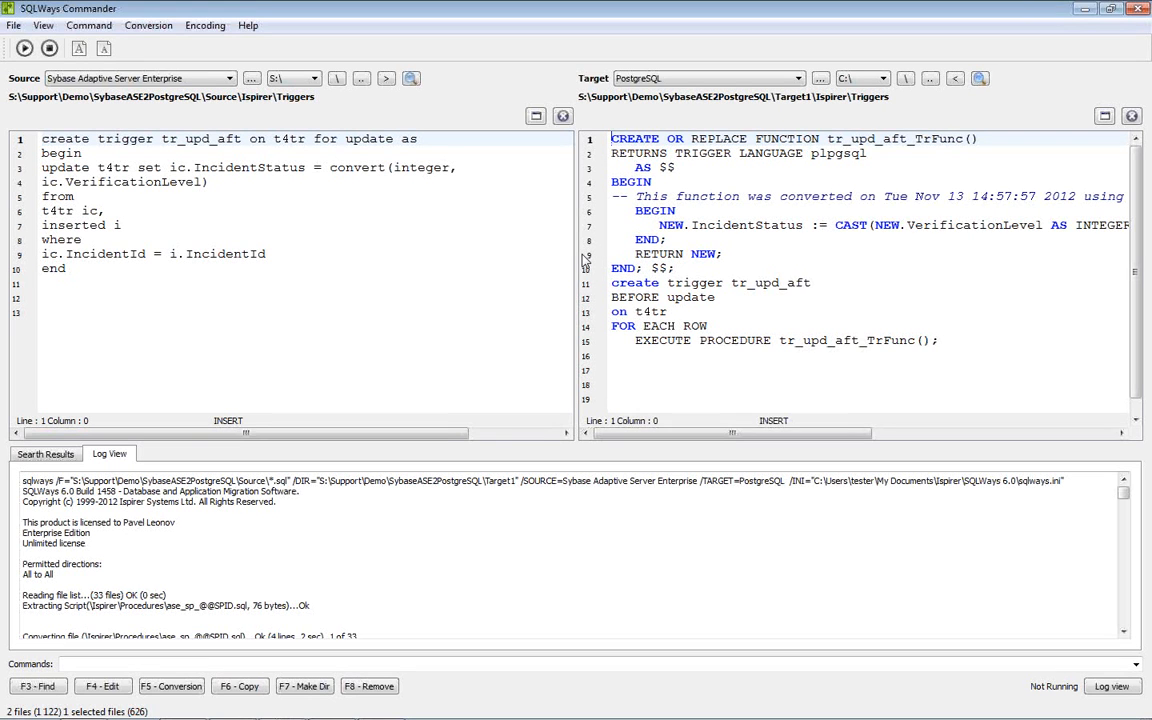
pyautogui.moveTo(575, 254); pyautogui.dragTo(514, 255)
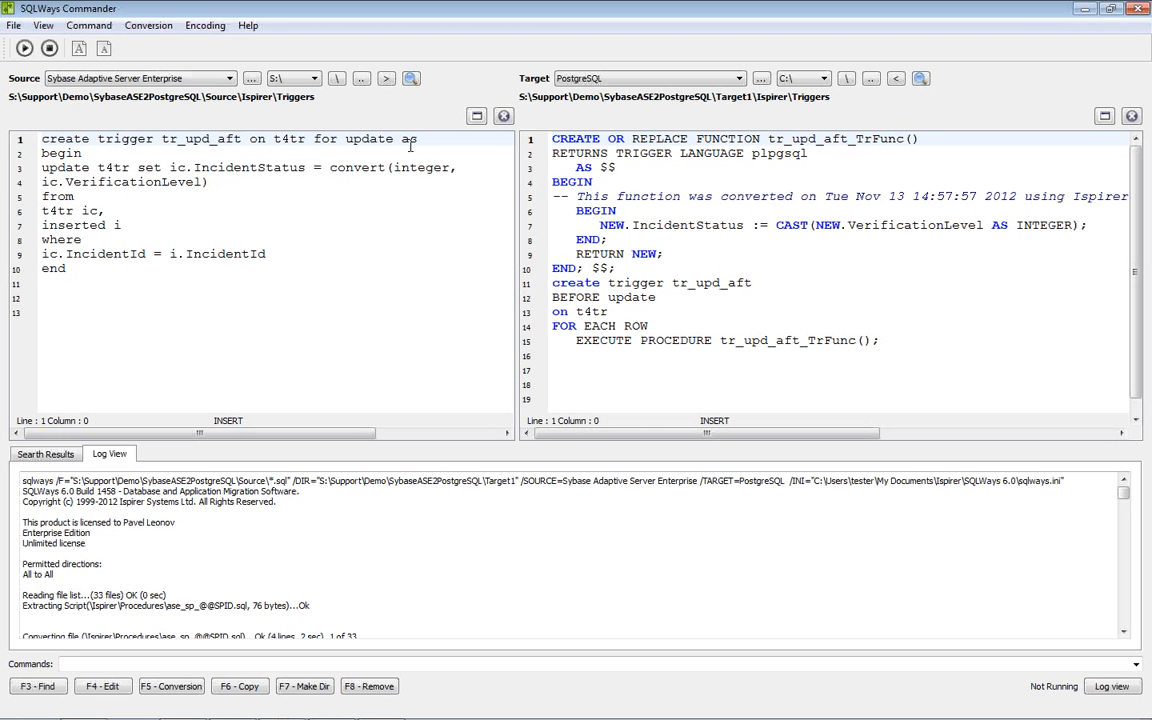
pyautogui.moveTo(121, 225); pyautogui.dragTo(32, 199)
pyautogui.click(106, 224)
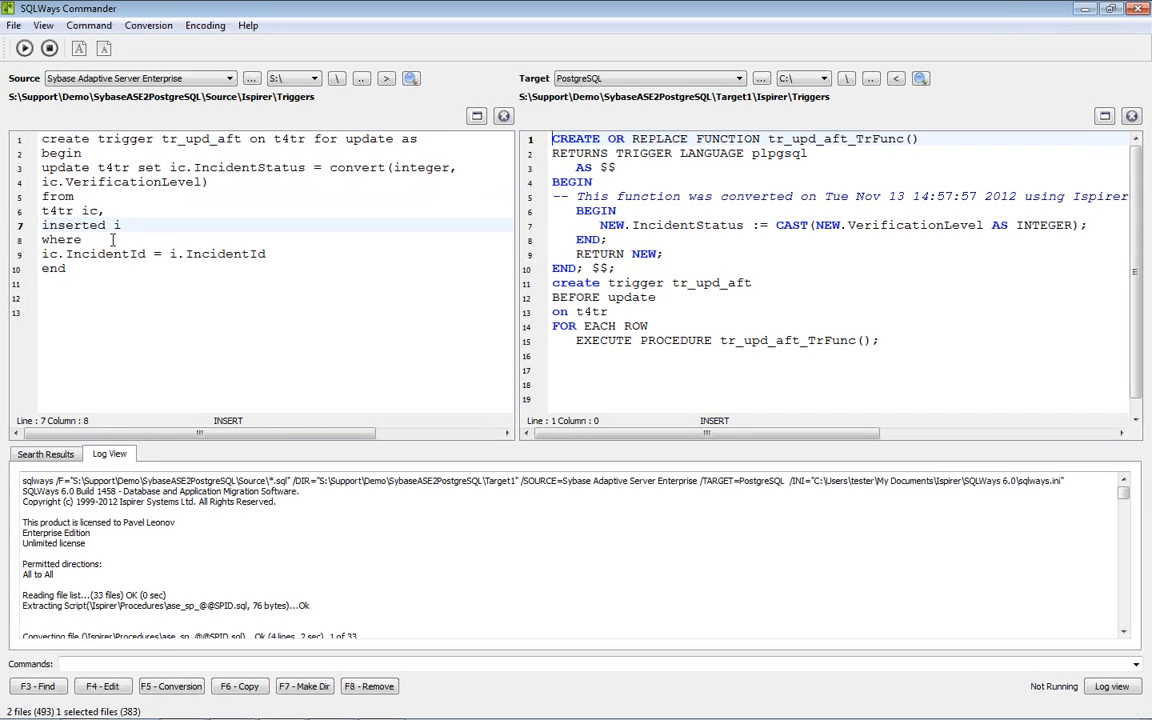
# Compare the converted tr_upd_aft with its source, highlighting the NEW.IncidentStatus assignment and the create trigger statement.
pyautogui.click(770, 237)
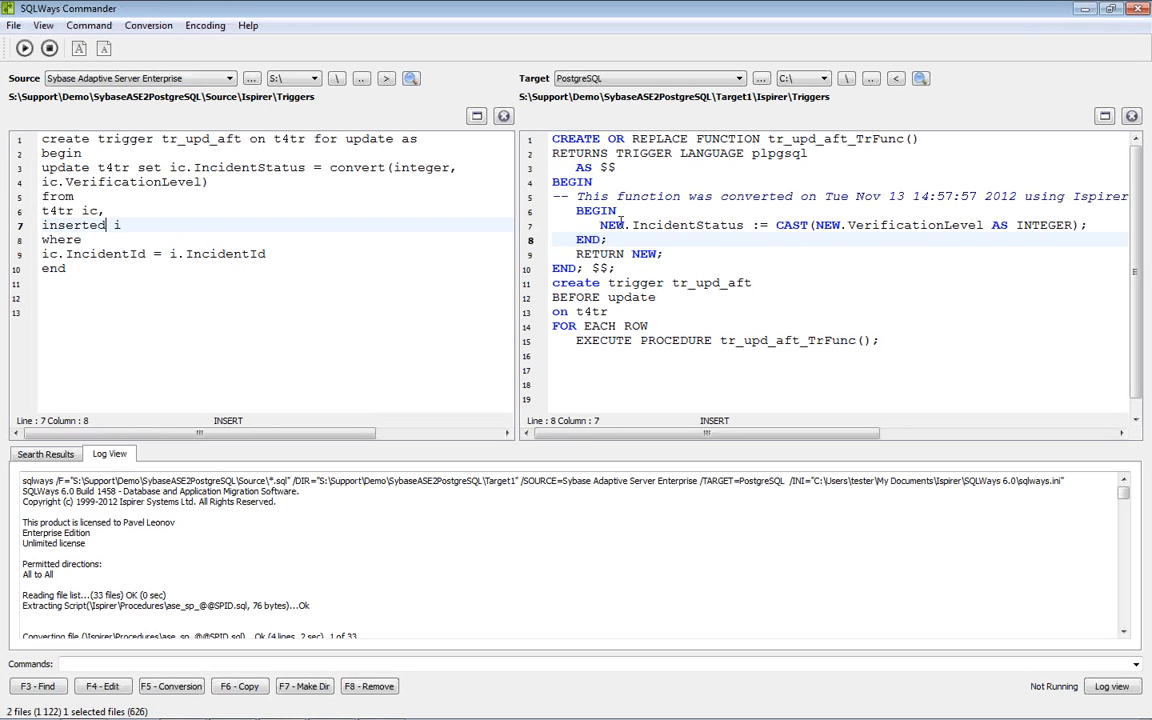
pyautogui.moveTo(600, 225); pyautogui.dragTo(1090, 226)
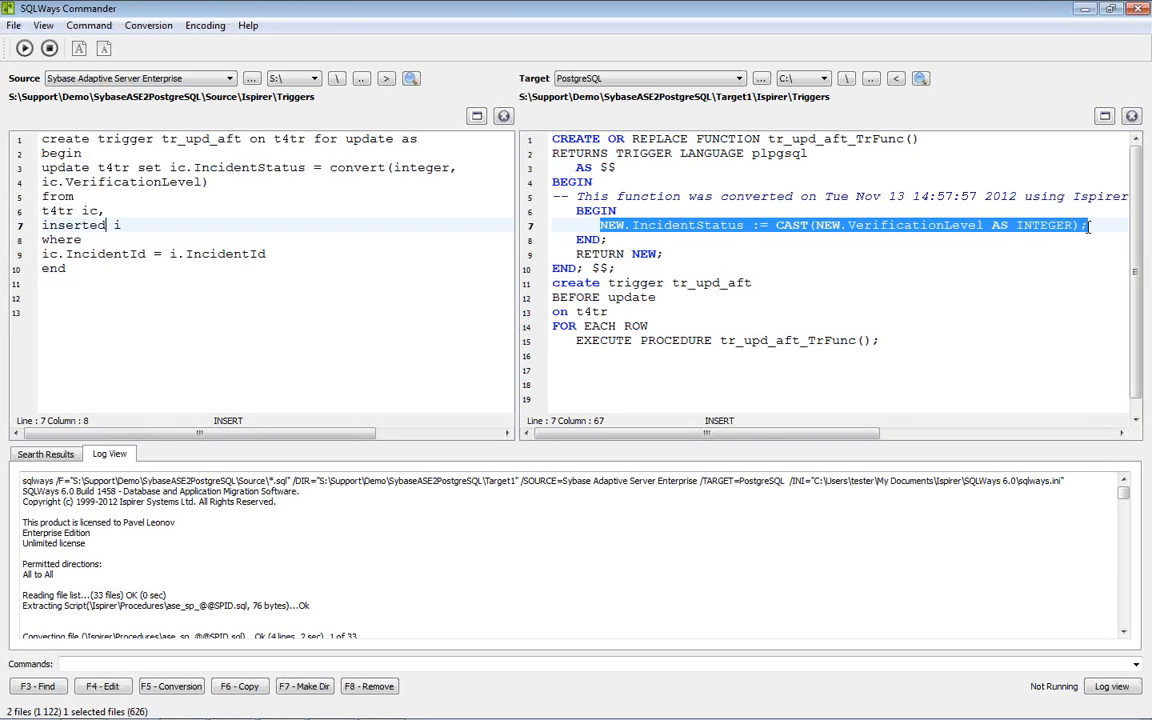
pyautogui.click(877, 228)
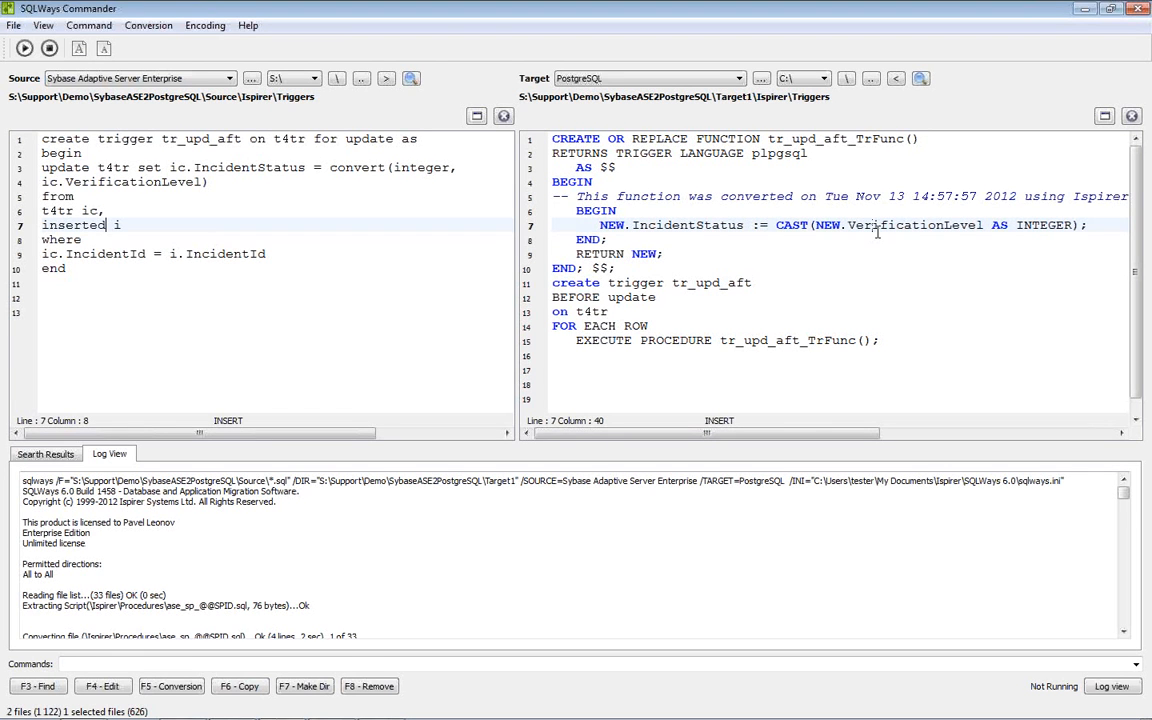
pyautogui.click(112, 209)
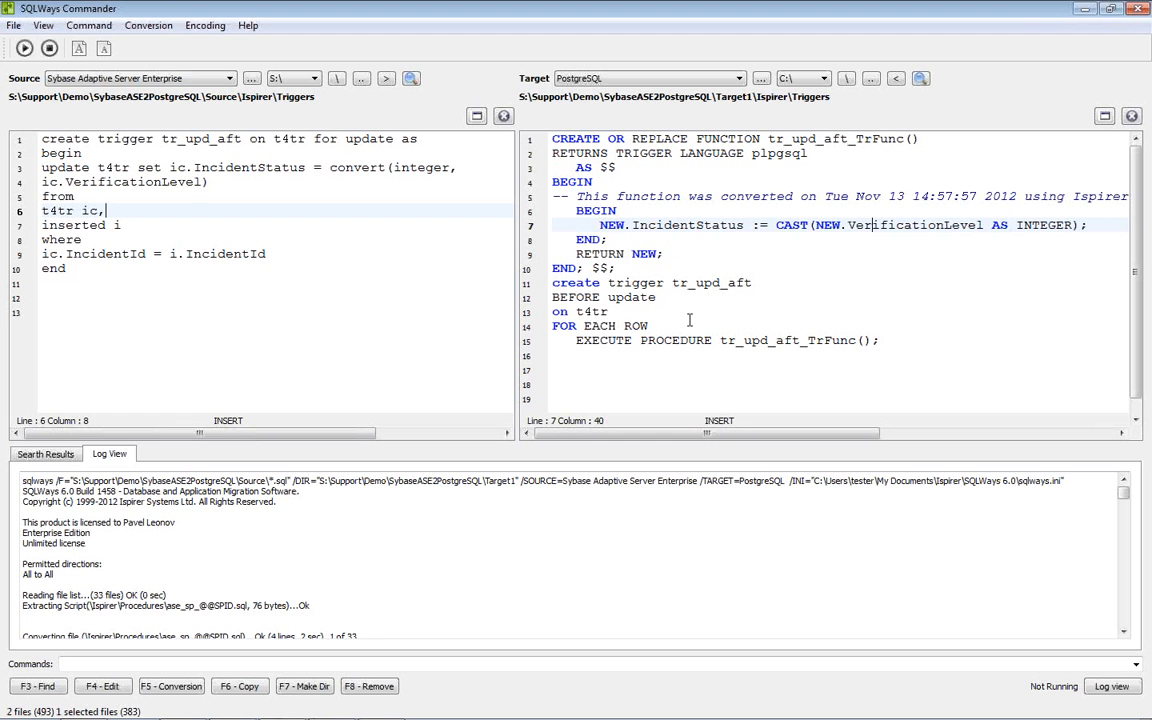
pyautogui.moveTo(877, 341); pyautogui.dragTo(550, 284)
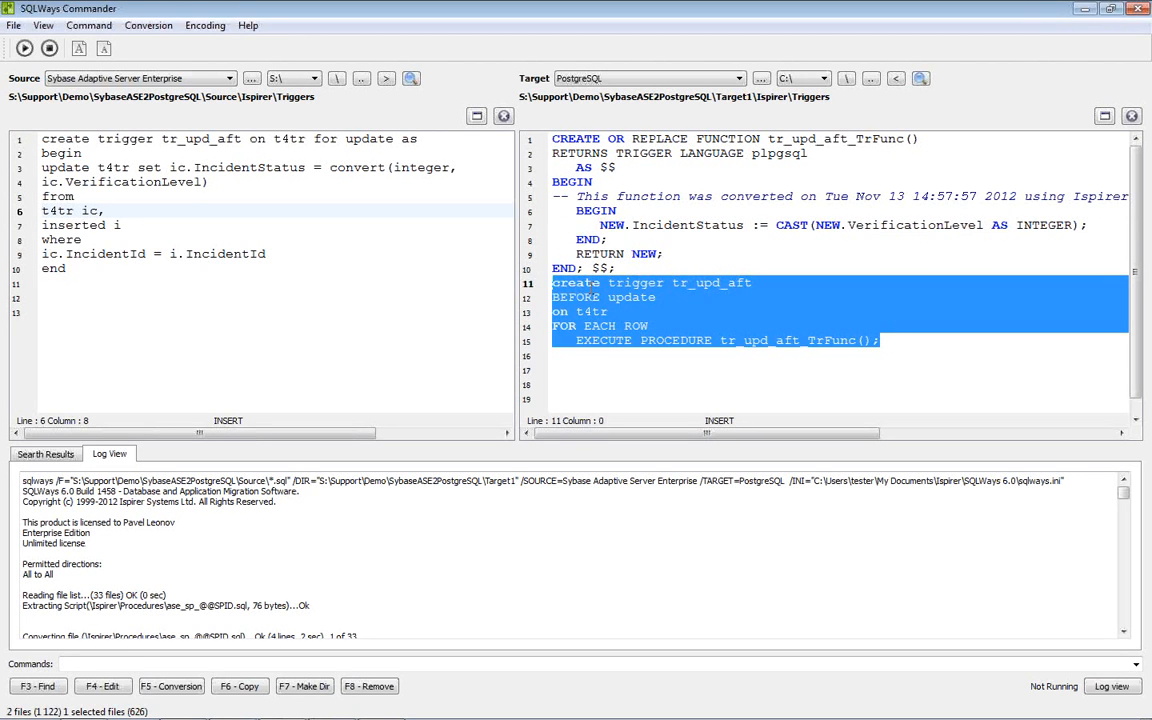
pyautogui.click(670, 309)
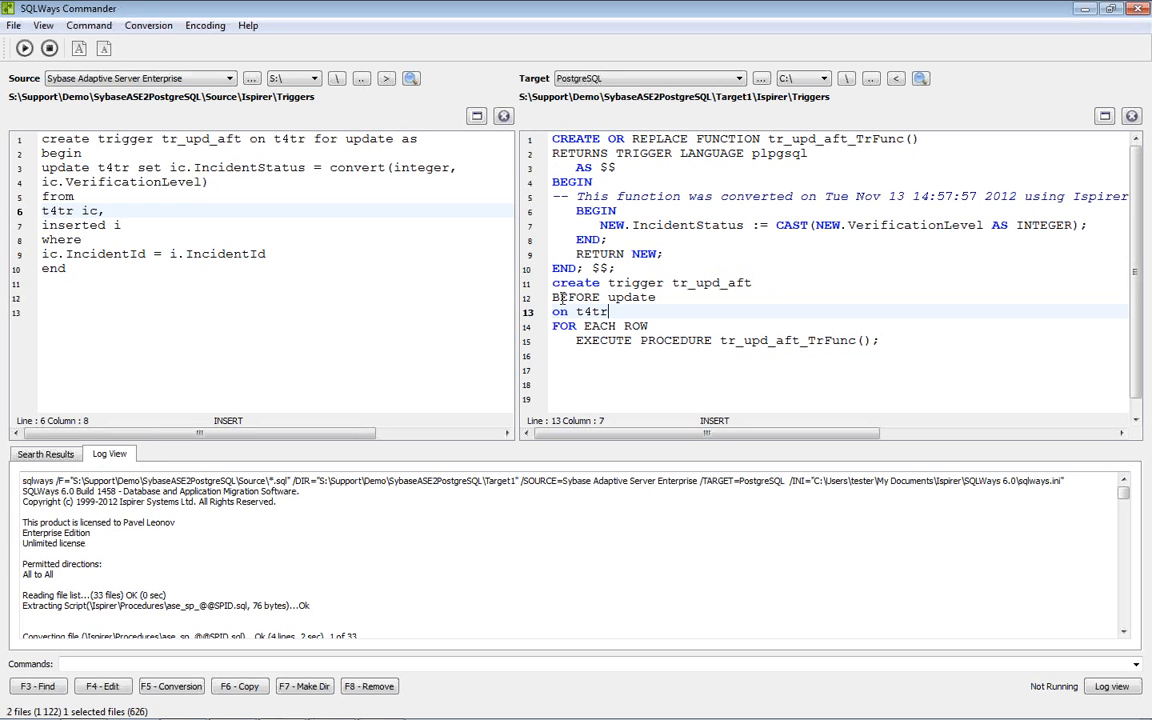
pyautogui.click(346, 150)
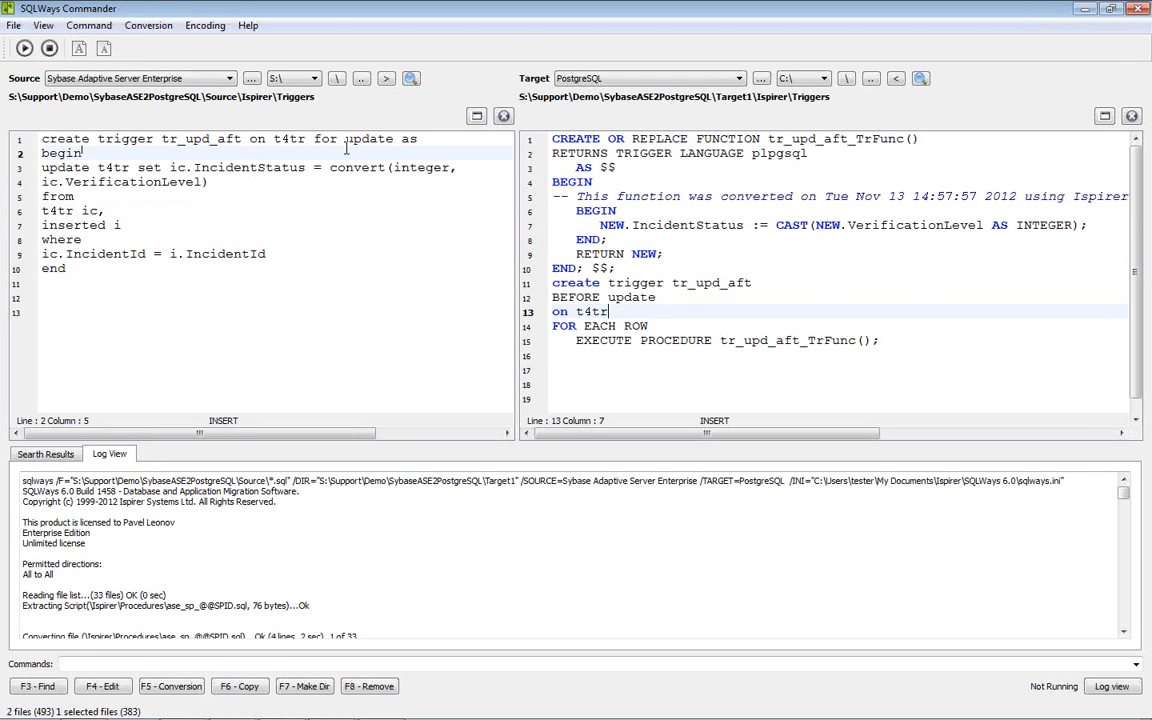
# Close both tr_upd_aft scripts, bring the target pane up to Target1\Ispirer, and browse the source pane to the Procedures folder.
pyautogui.click(1129, 116)
pyautogui.click(457, 115)
pyautogui.doubleClick(545, 135)
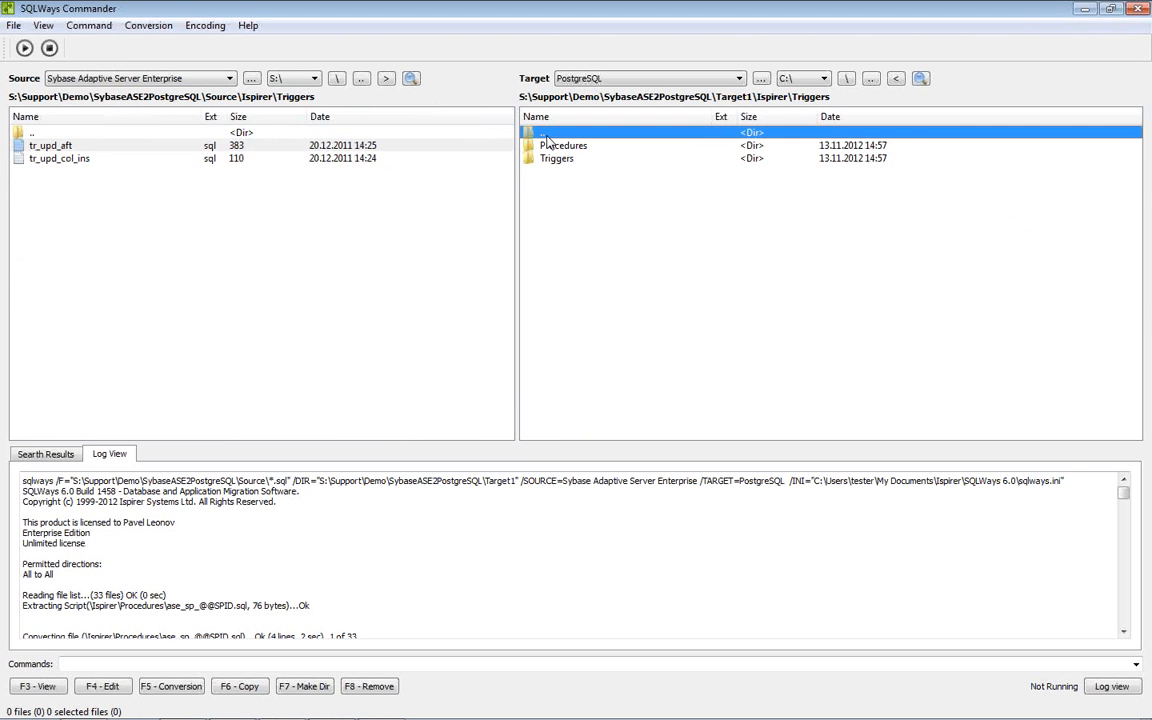
pyautogui.doubleClick(40, 132)
pyautogui.doubleClick(60, 145)
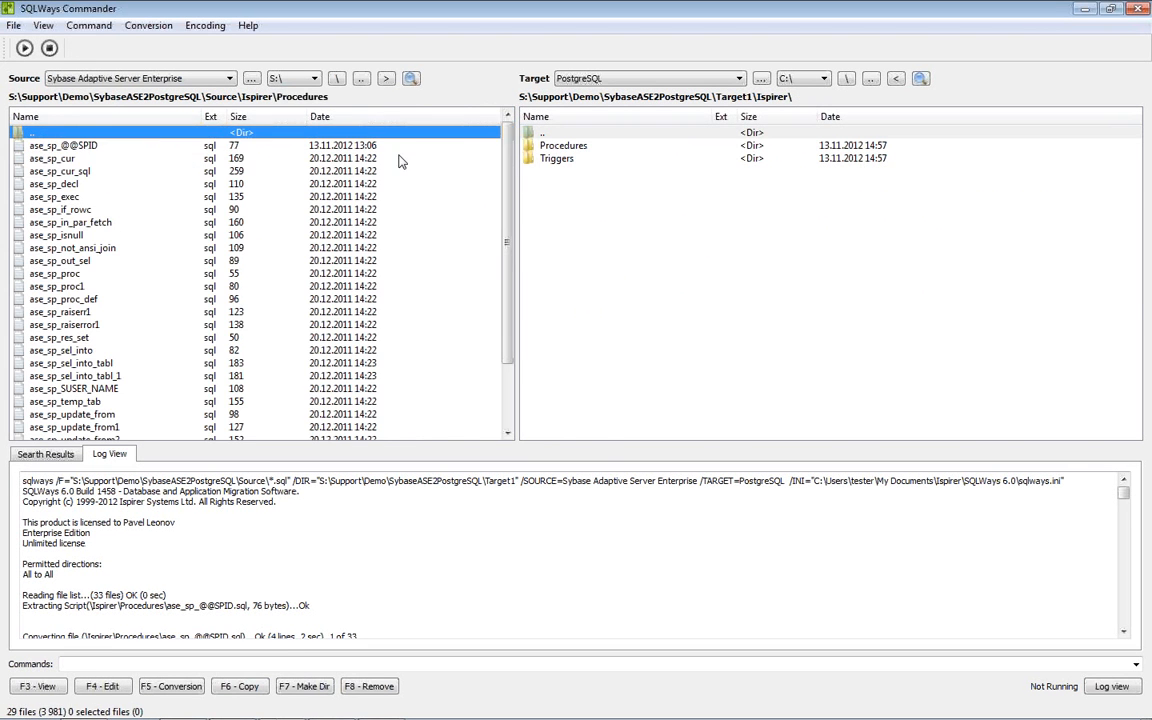
pyautogui.doubleClick(257, 146)
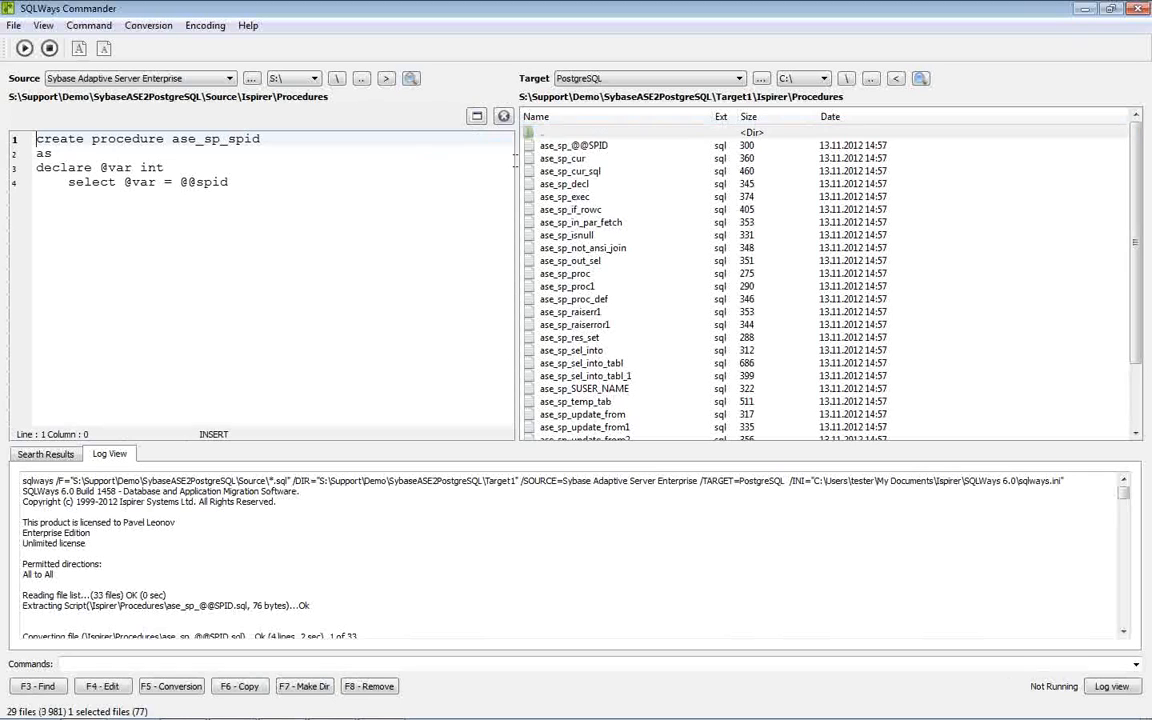
pyautogui.doubleClick(565, 145)
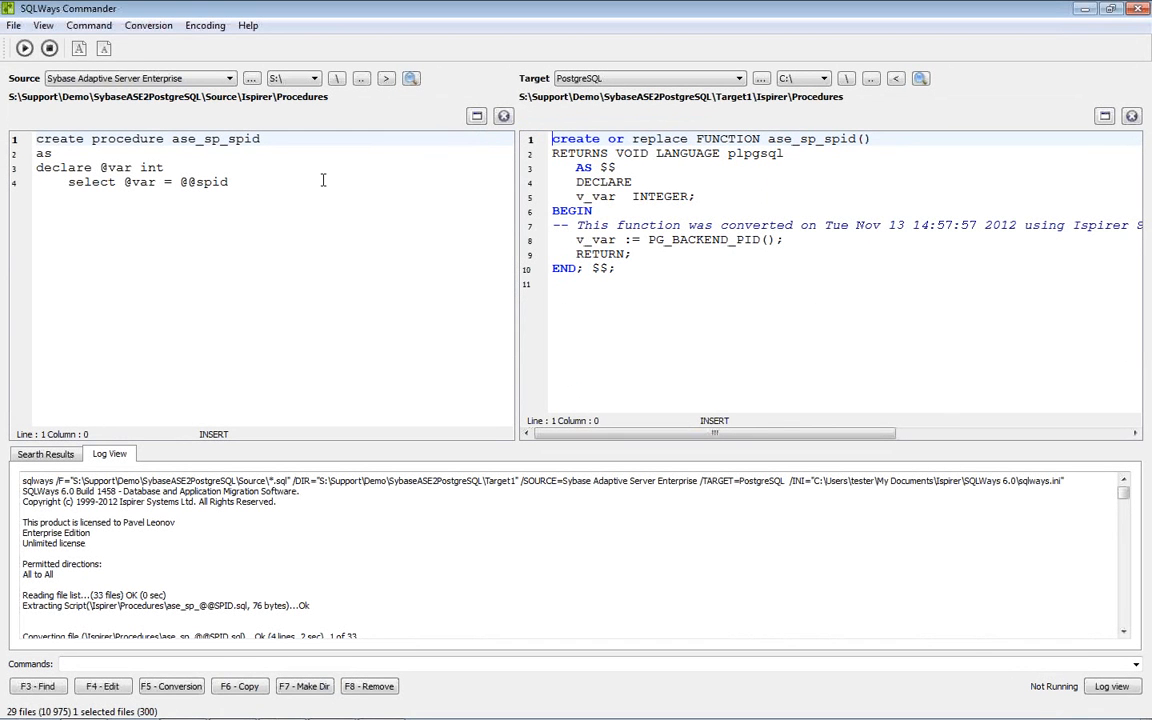
pyautogui.click(793, 240)
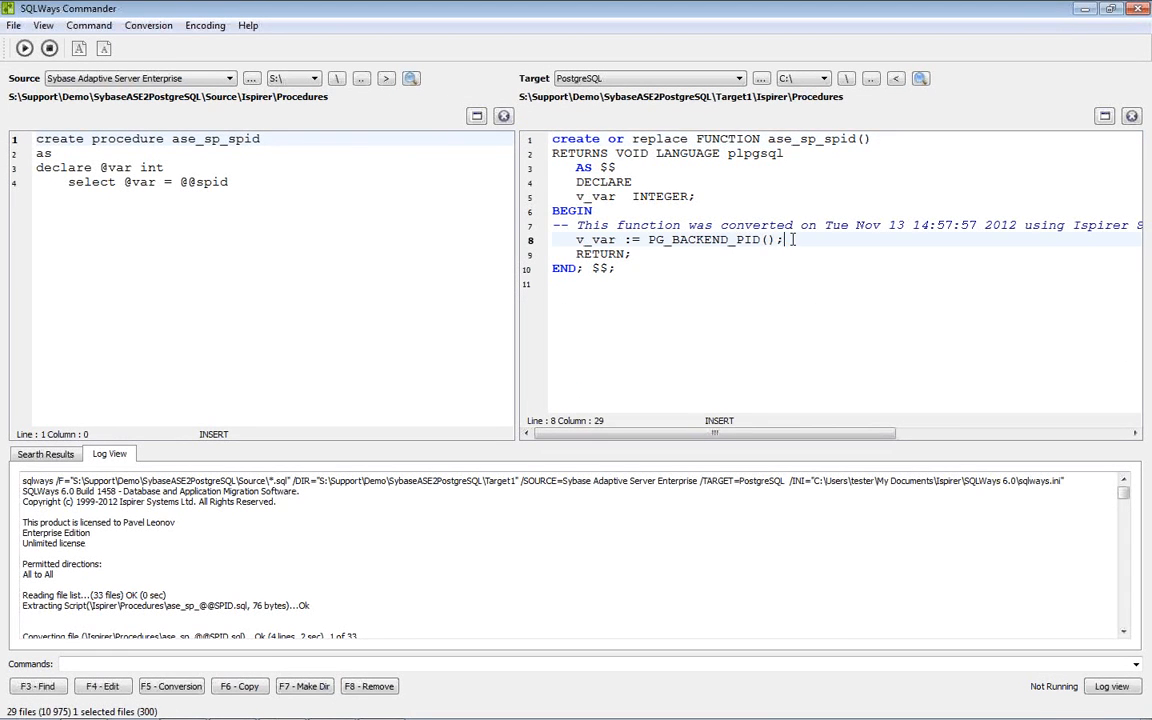
pyautogui.moveTo(793, 240); pyautogui.dragTo(648, 240)
pyautogui.moveTo(229, 182); pyautogui.dragTo(166, 183)
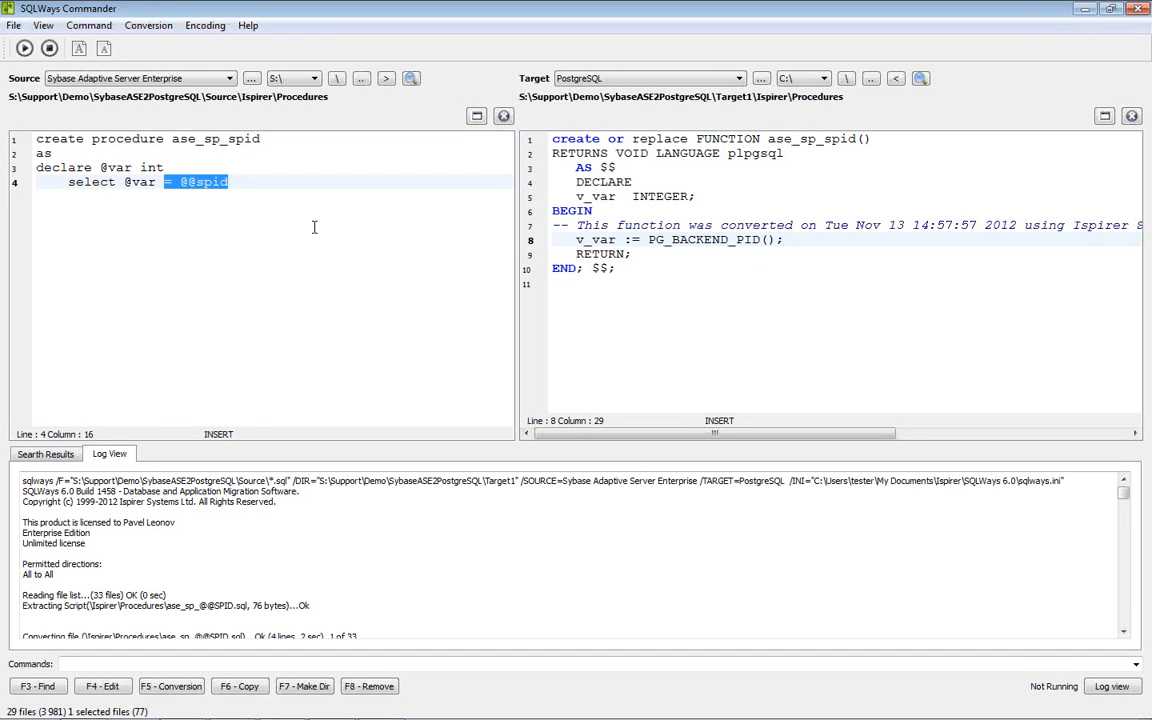
pyautogui.click(1105, 116)
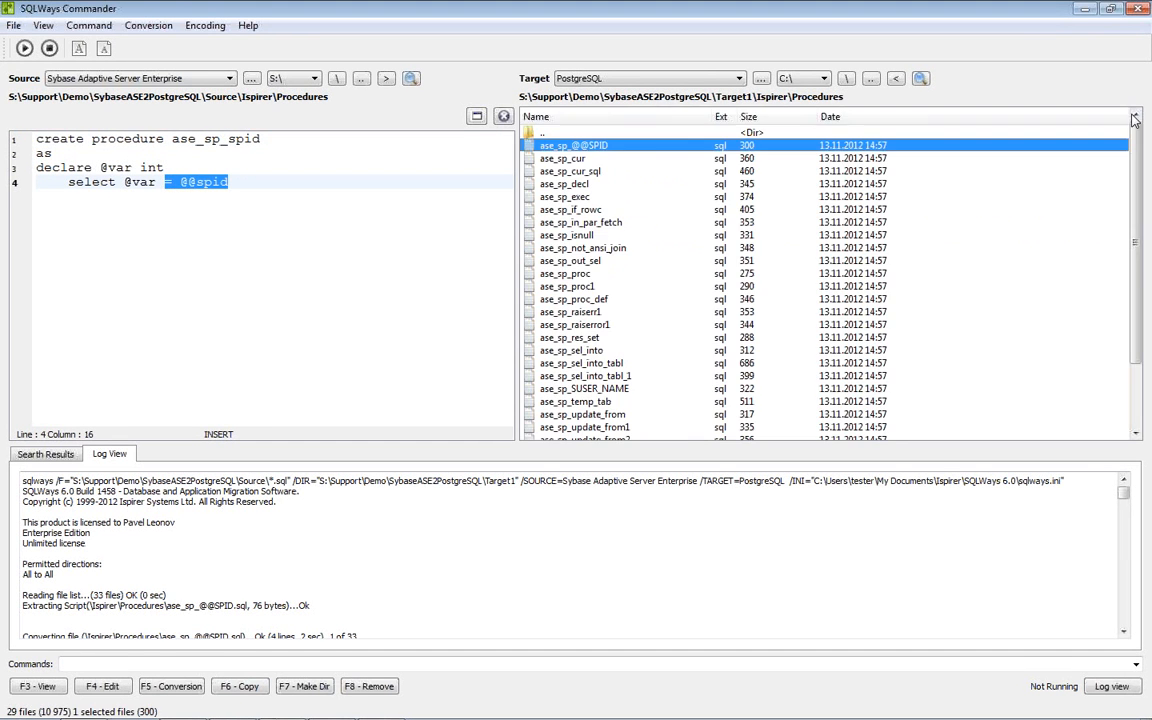
pyautogui.click(474, 116)
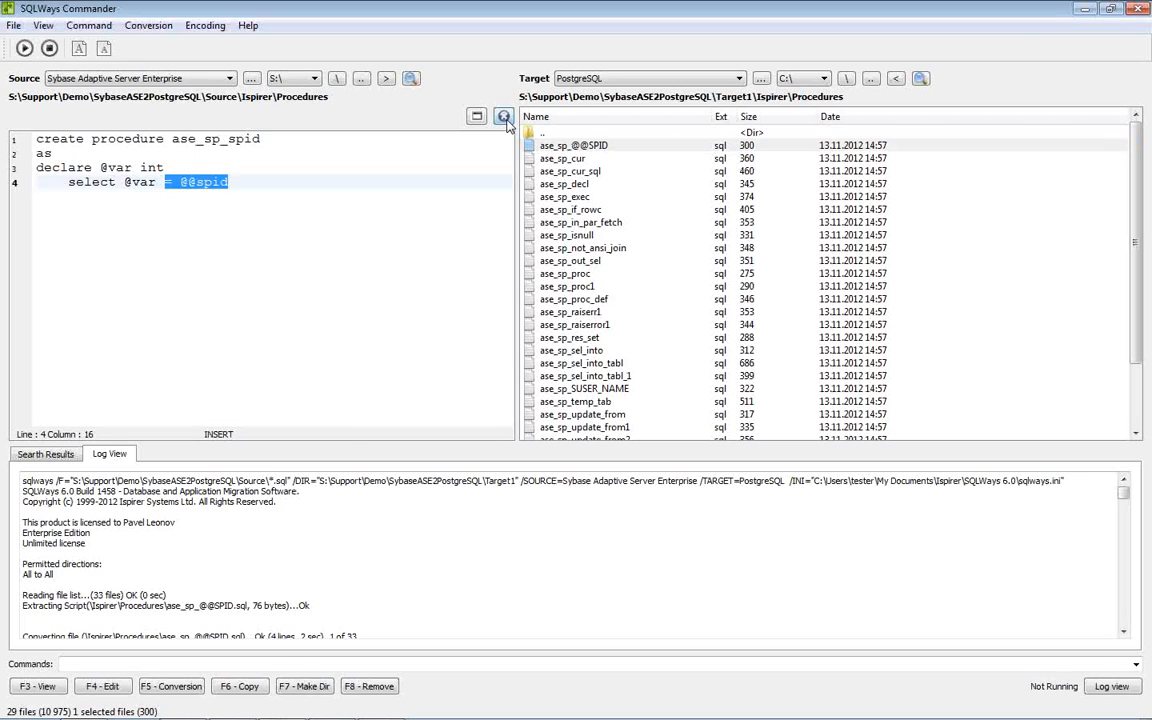
pyautogui.doubleClick(92, 197)
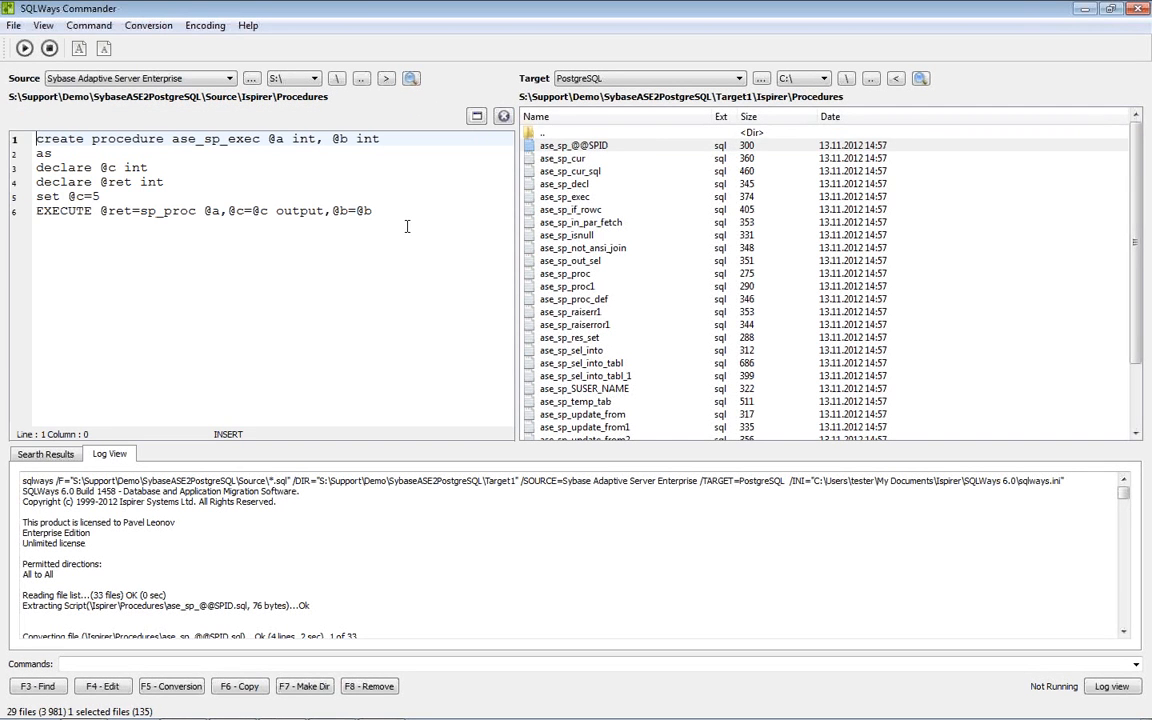
pyautogui.doubleClick(566, 198)
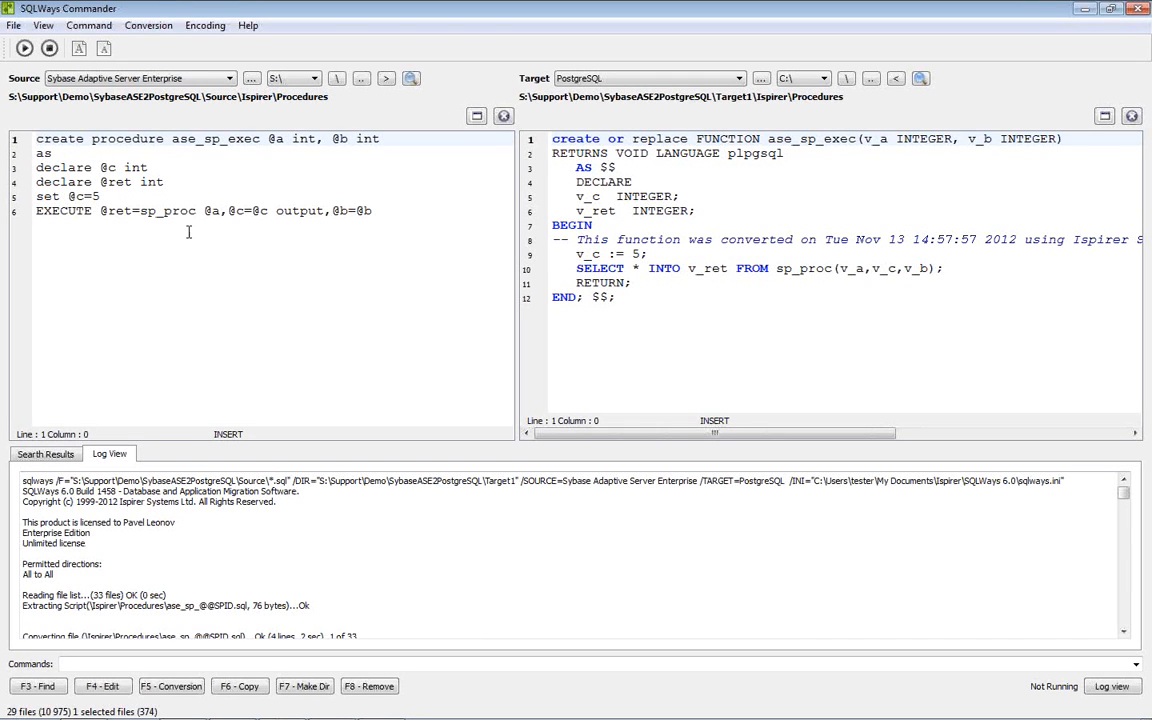
pyautogui.moveTo(101, 210); pyautogui.dragTo(133, 210)
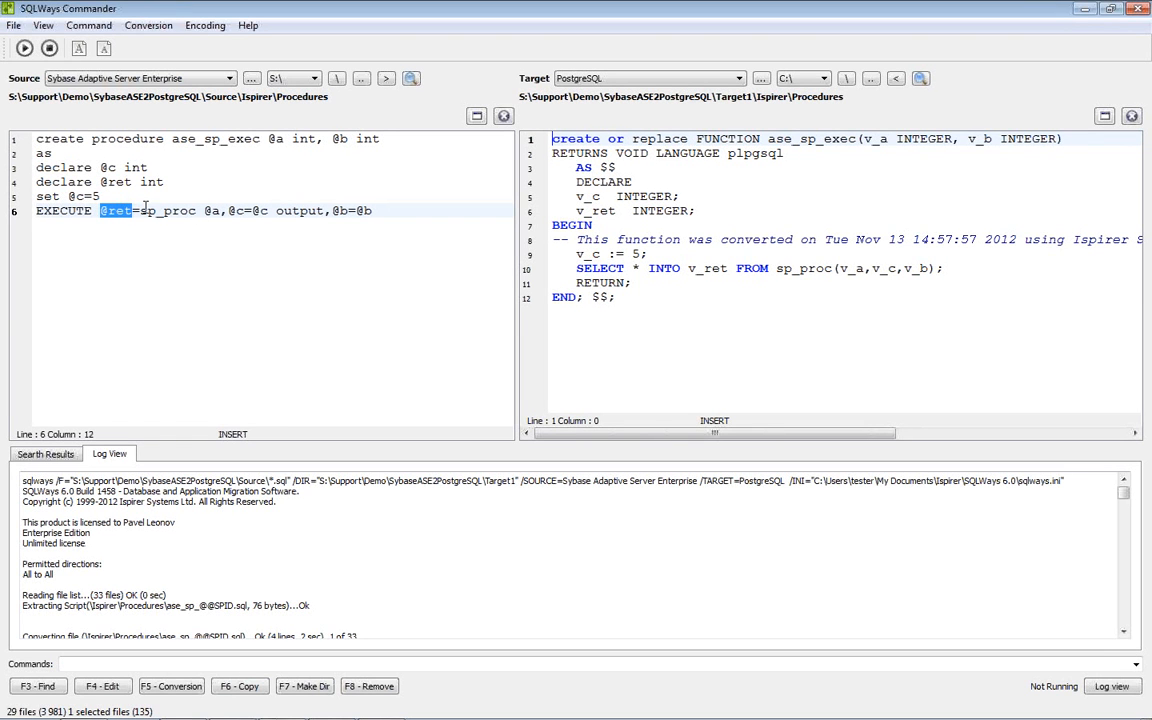
pyautogui.click(141, 212)
pyautogui.press('End')
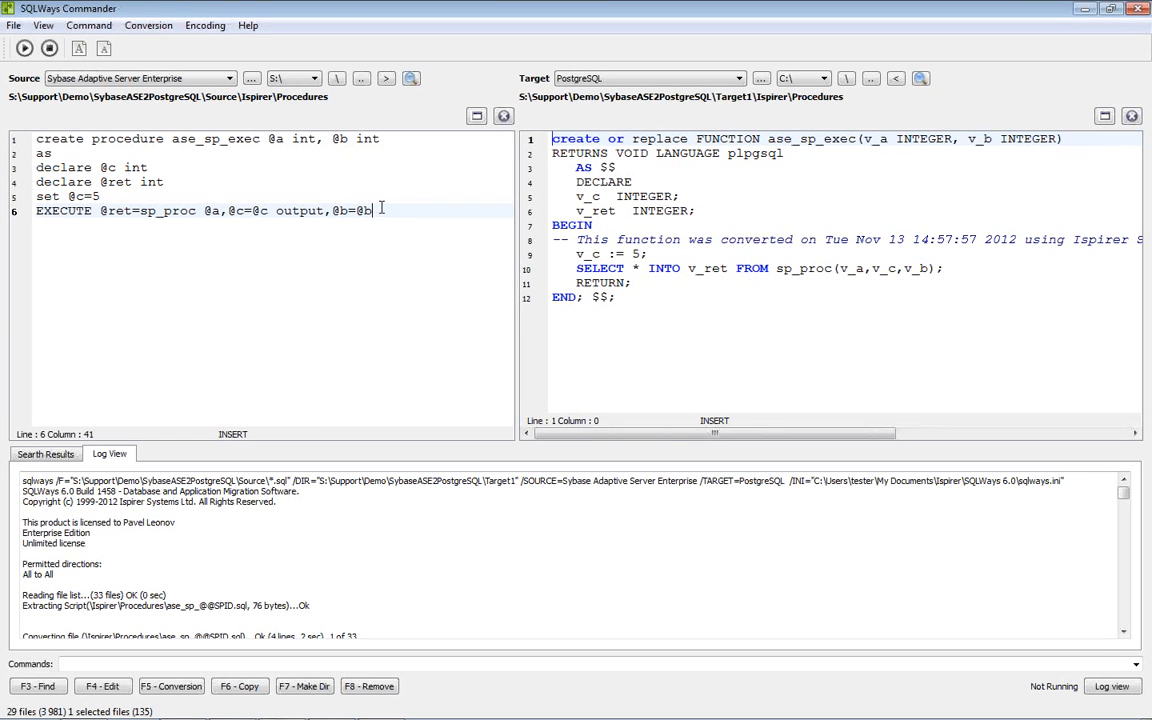
pyautogui.doubleClick(65, 211)
pyautogui.moveTo(108, 211); pyautogui.dragTo(131, 211)
pyautogui.click(784, 268)
pyautogui.write('SEL')
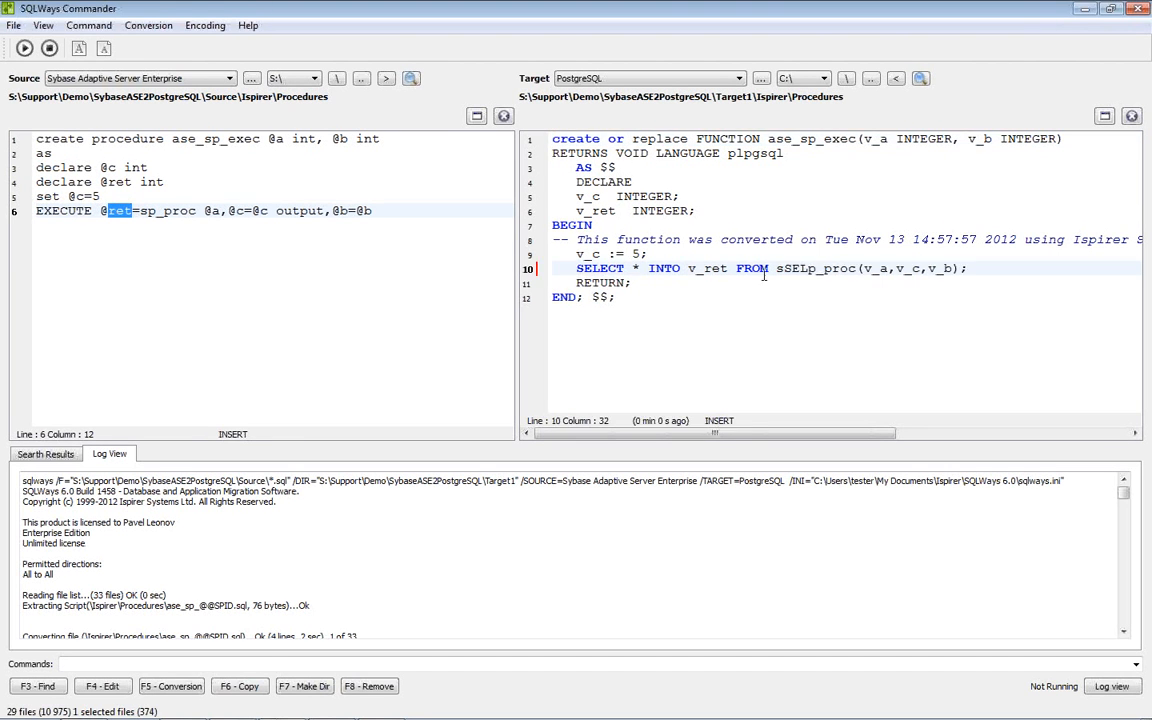
pyautogui.click(620, 268)
pyautogui.hotkey('ctrl', 'z')
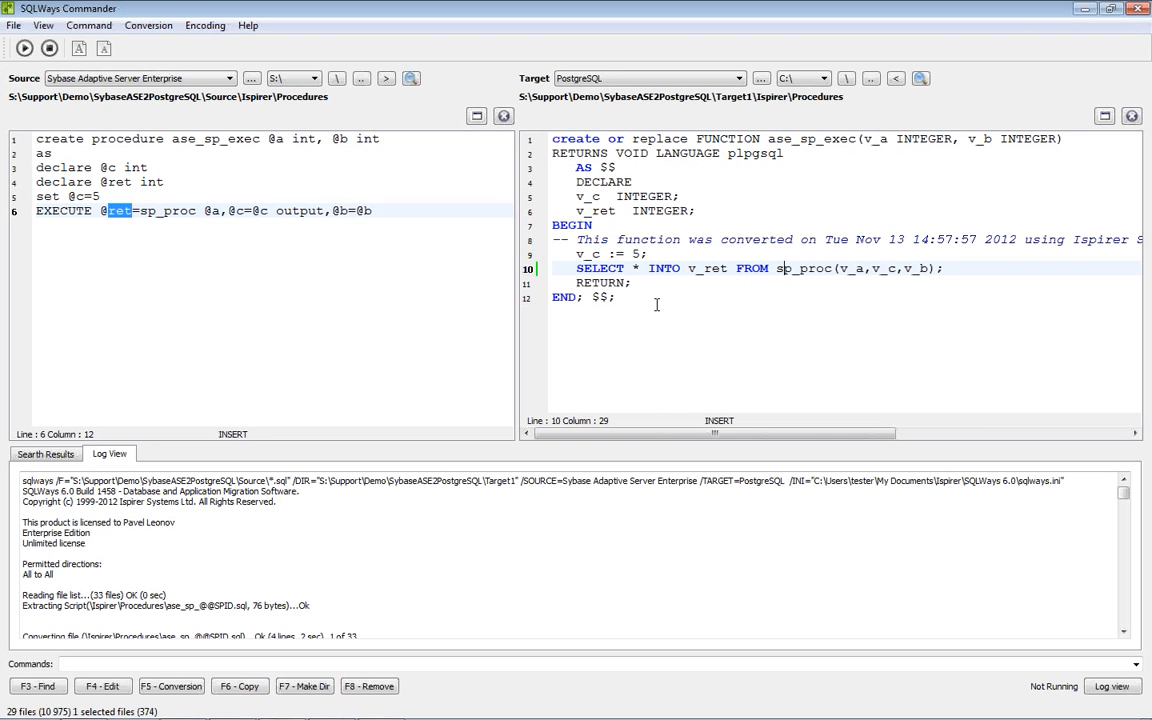
# Highlight the sp_proc(v_a,v_c,v_b) call in the converted SELECT INTO v_ret statement.
pyautogui.click(946, 268)
pyautogui.hotkey('shift', 'Left')
pyautogui.hotkey('shift', 'Left')
pyautogui.hotkey('shift', 'Left')
pyautogui.hotkey('shift', 'Left')
pyautogui.hotkey('shift', 'Left')
pyautogui.hotkey('shift', 'Left')
pyautogui.hotkey('shift', 'Left')
pyautogui.hotkey('shift', 'Left')
pyautogui.hotkey('shift', 'Left')
pyautogui.hotkey('shift', 'Left')
pyautogui.hotkey('shift', 'Left')
pyautogui.hotkey('shift', 'Left')
pyautogui.hotkey('shift', 'Left')
pyautogui.hotkey('shift', 'Left')
pyautogui.hotkey('shift', 'Left')
pyautogui.hotkey('shift', 'Left')
pyautogui.hotkey('shift', 'Left')
pyautogui.hotkey('shift', 'Left')
pyautogui.hotkey('shift', 'Left')
pyautogui.hotkey('shift', 'Left')
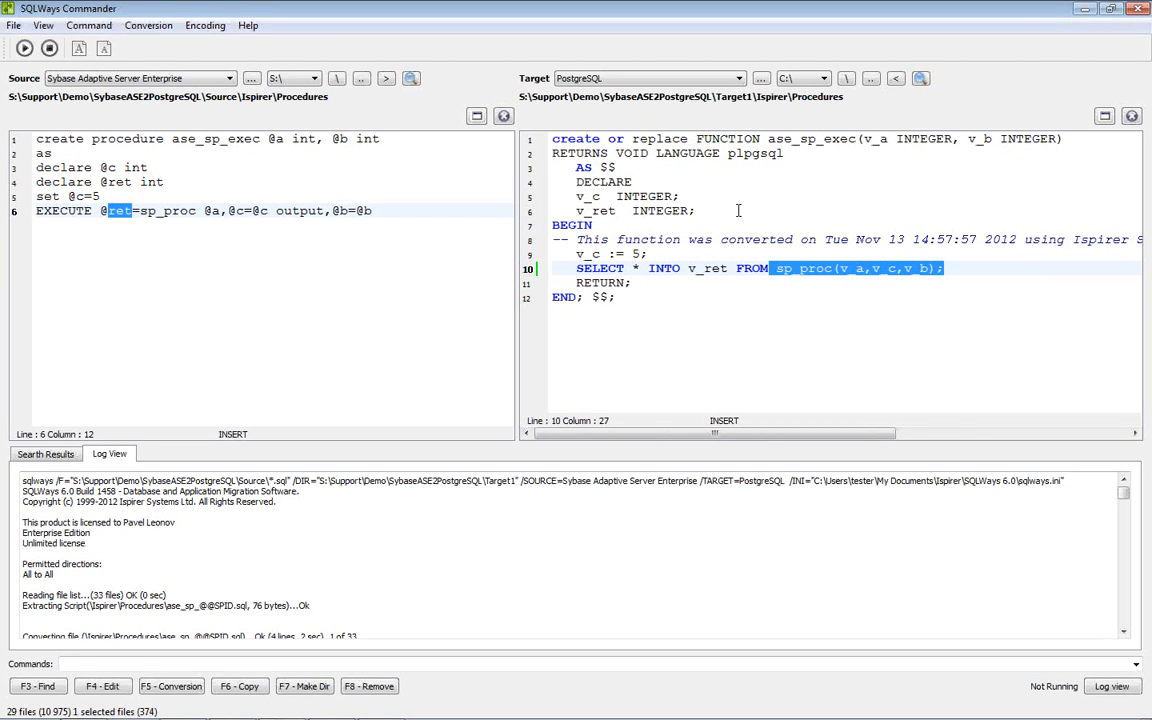
# Compare the source's procedure keyword with the converted FUNCTION and RETURNS VOID declaration, and close both ase_sp_exec scripts.
pyautogui.click(167, 140)
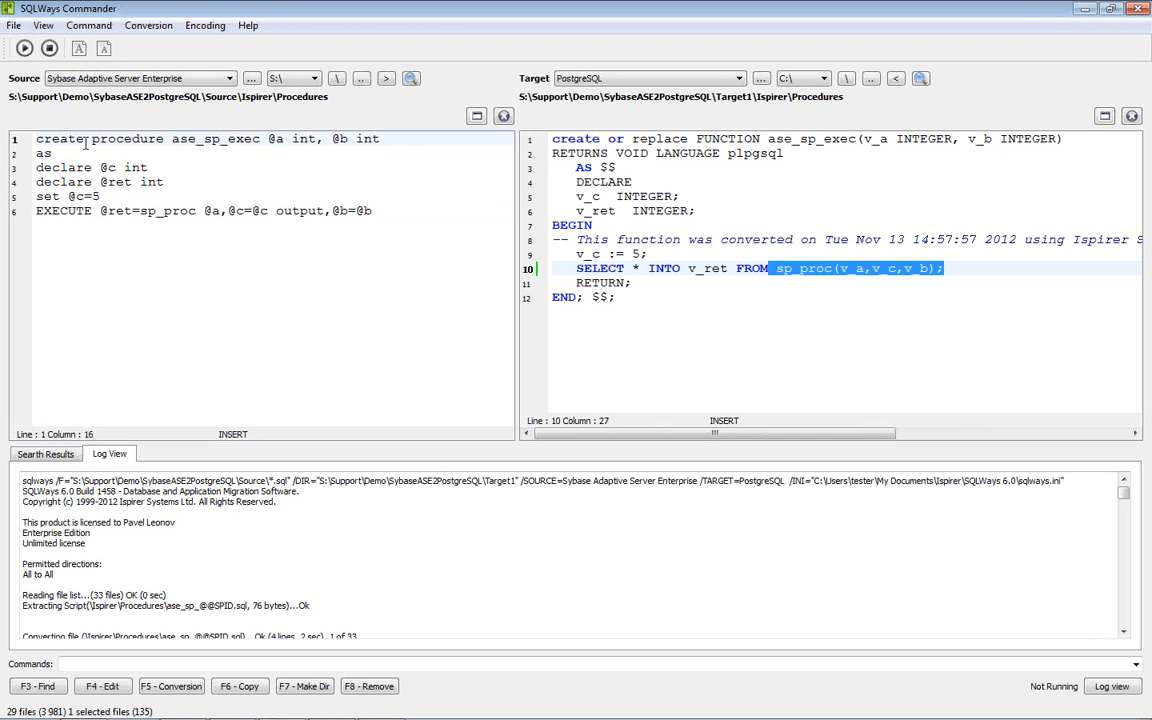
pyautogui.click(92, 140)
pyautogui.moveTo(92, 140); pyautogui.dragTo(160, 140)
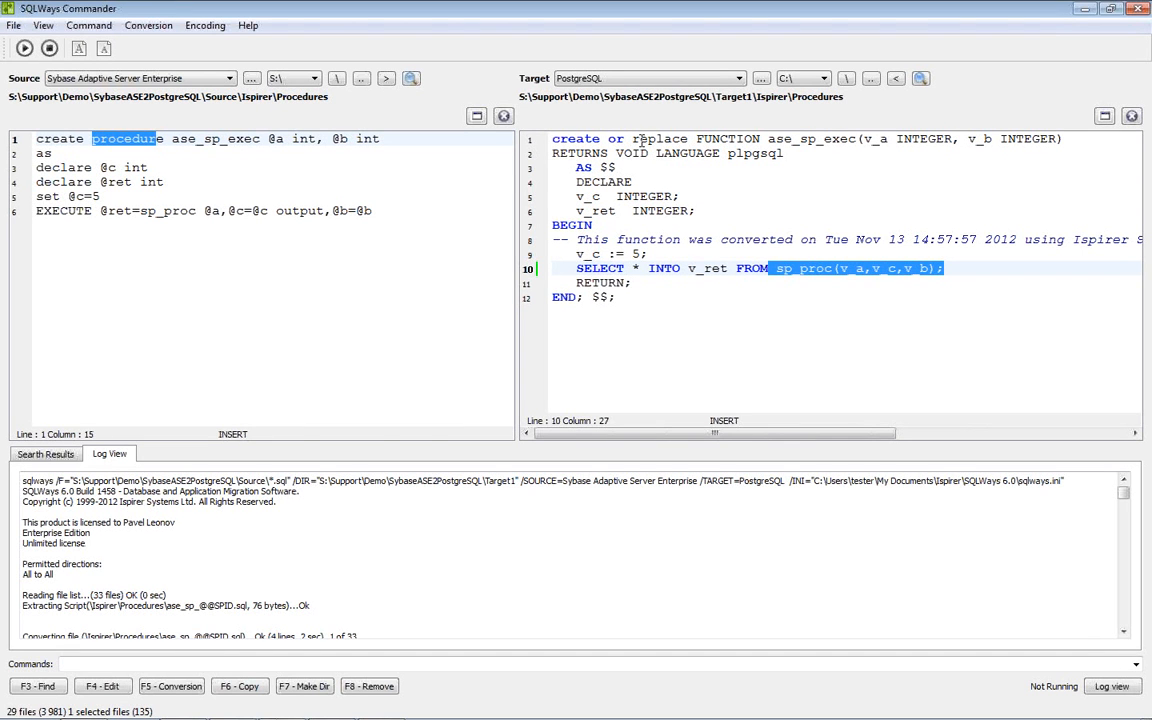
pyautogui.click(696, 140)
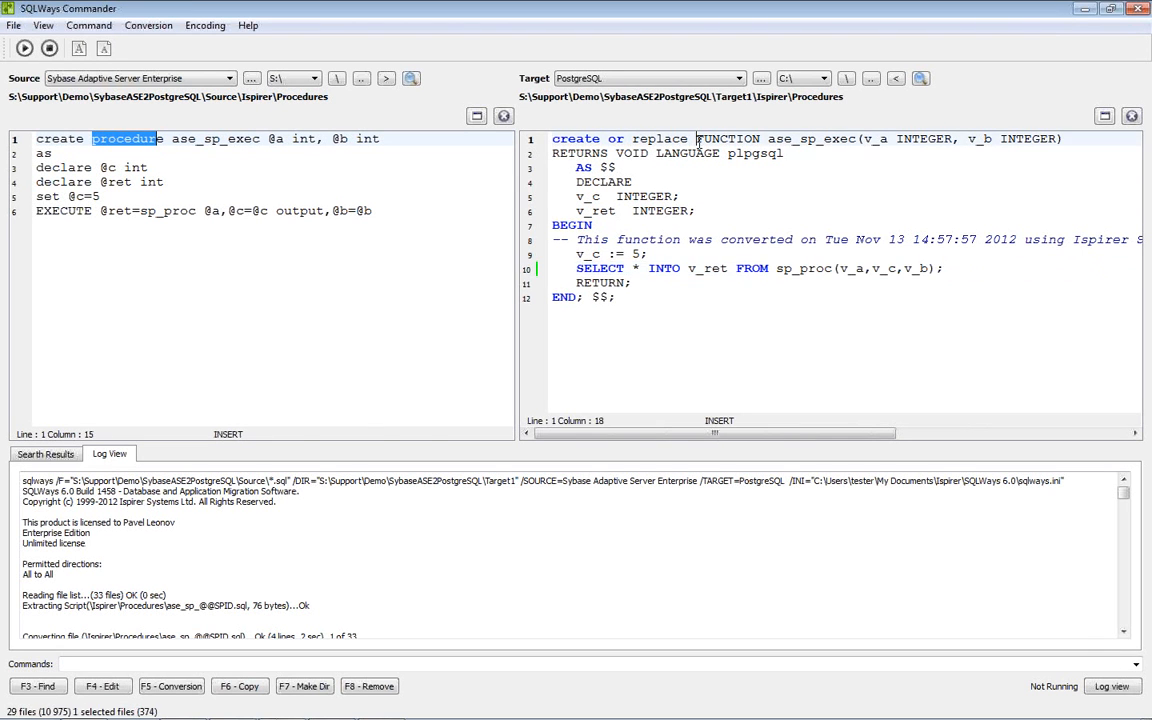
pyautogui.doubleClick(700, 140)
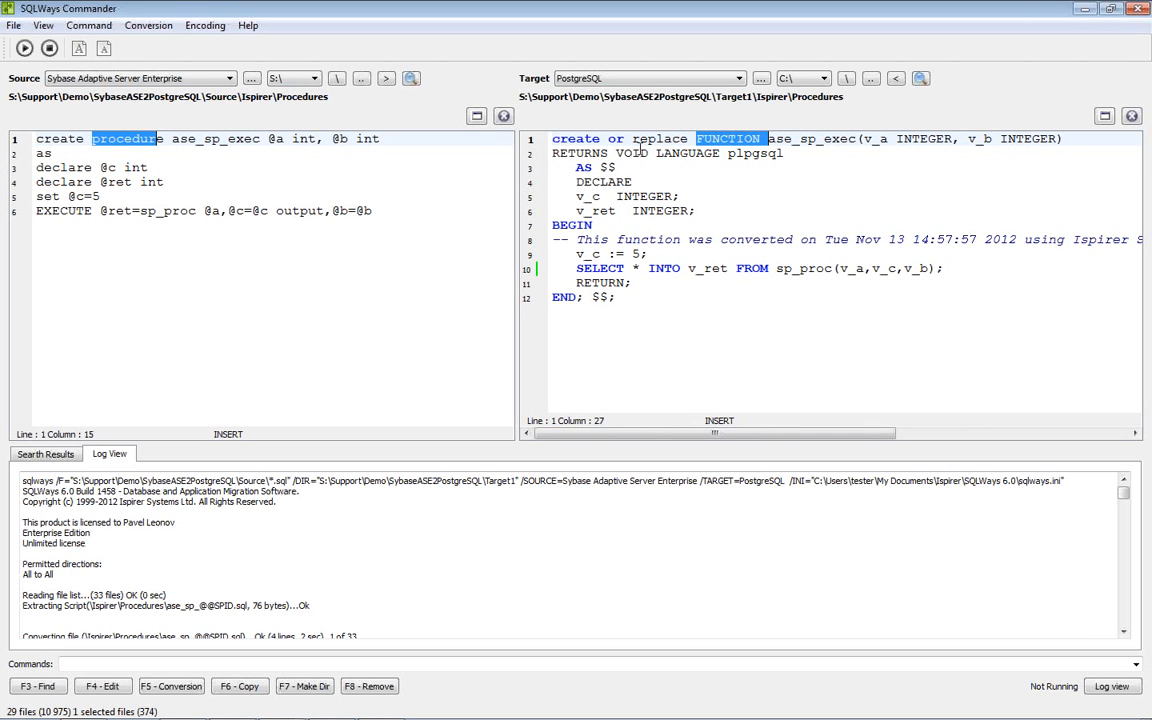
pyautogui.moveTo(608, 153); pyautogui.dragTo(650, 155)
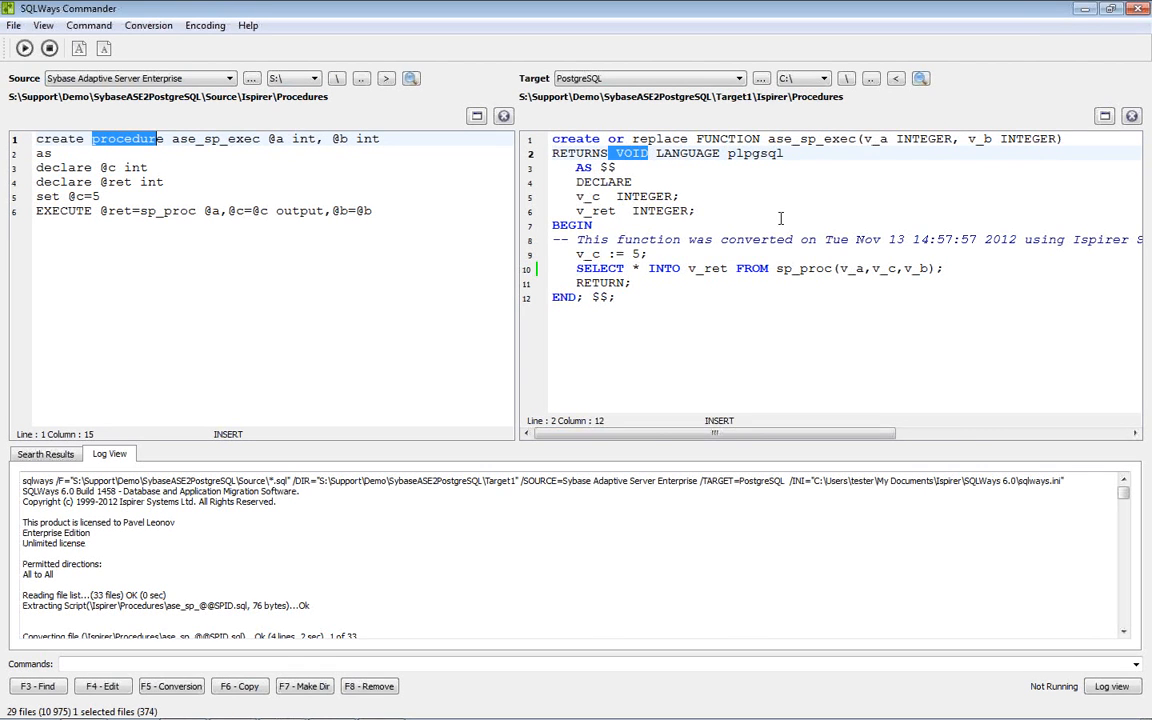
pyautogui.press('Escape')
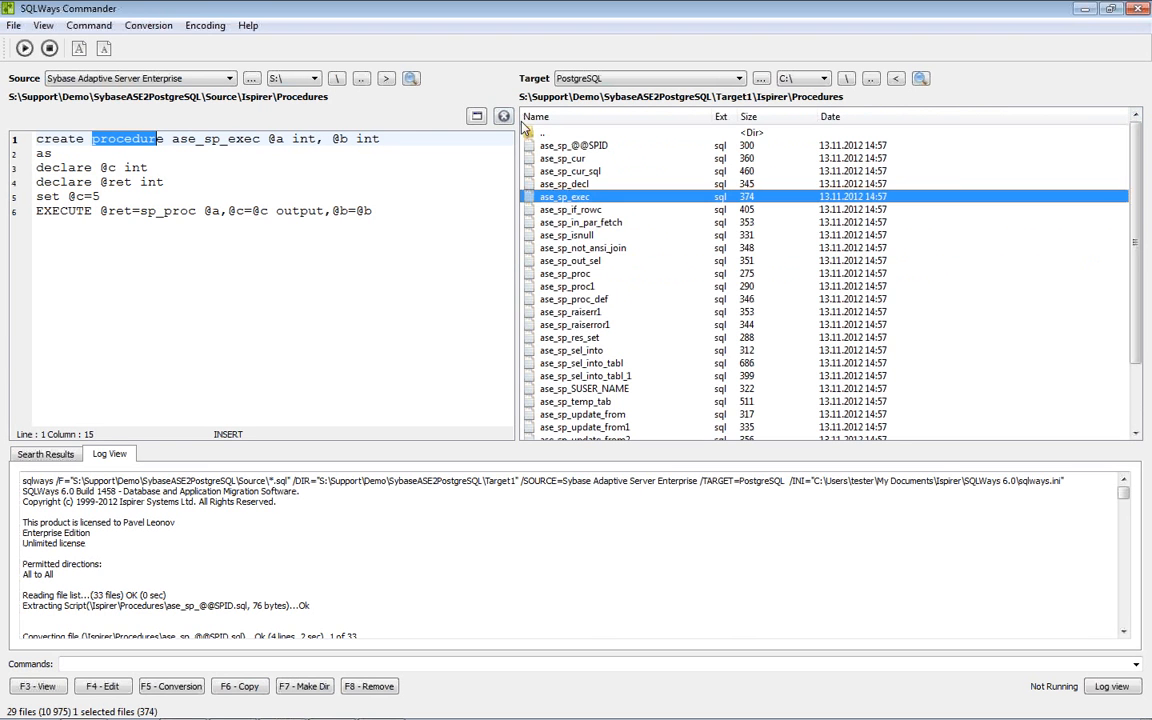
pyautogui.press('Escape')
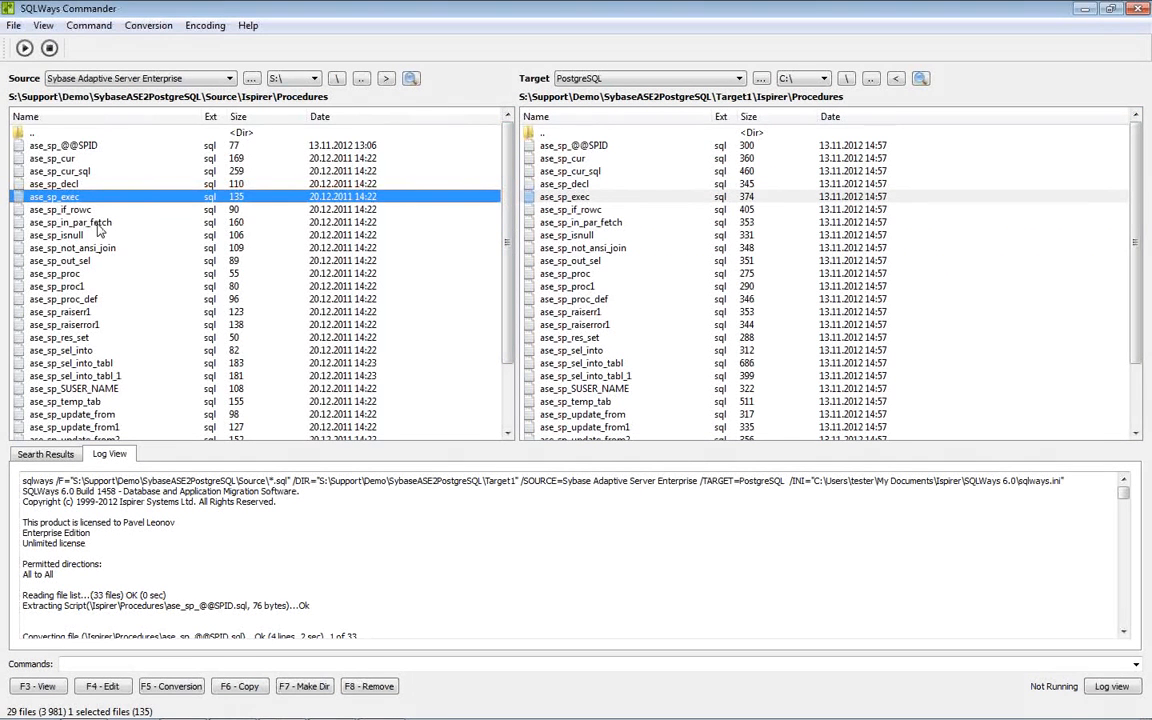
# Compare the coalesce(v_num,0) call in the converted ase_sp_isnull with the source's isnull call, and close both scripts.
pyautogui.doubleClick(97, 240)
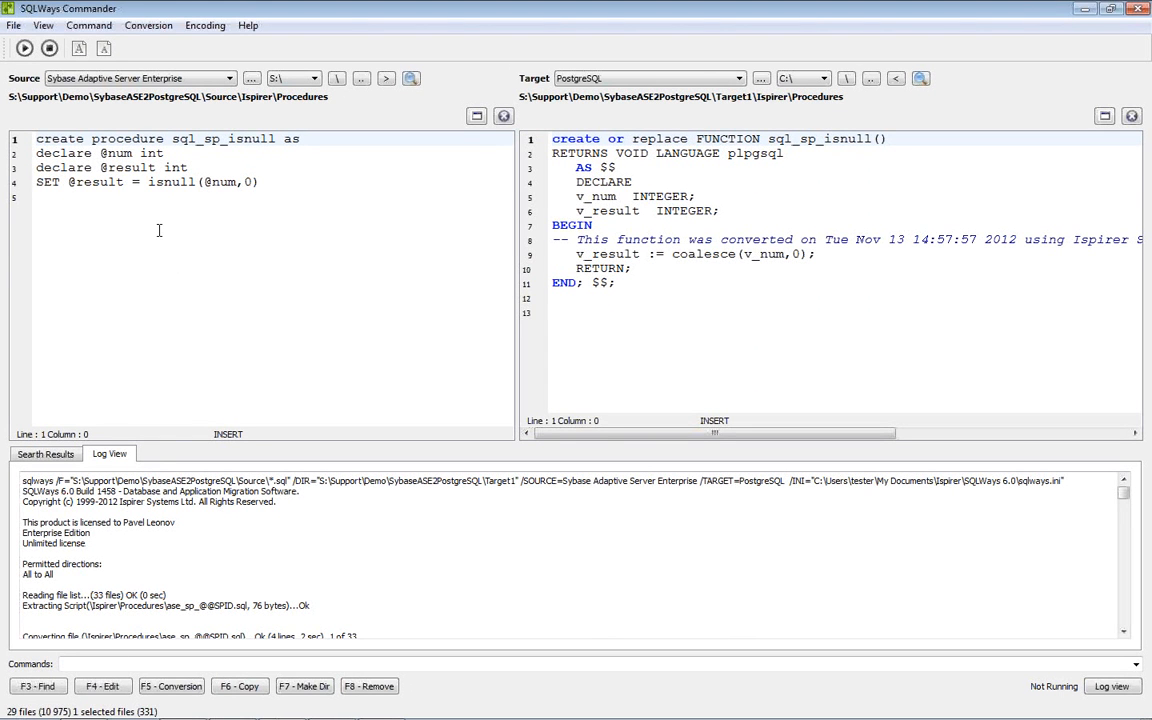
pyautogui.moveTo(818, 254); pyautogui.dragTo(672, 254)
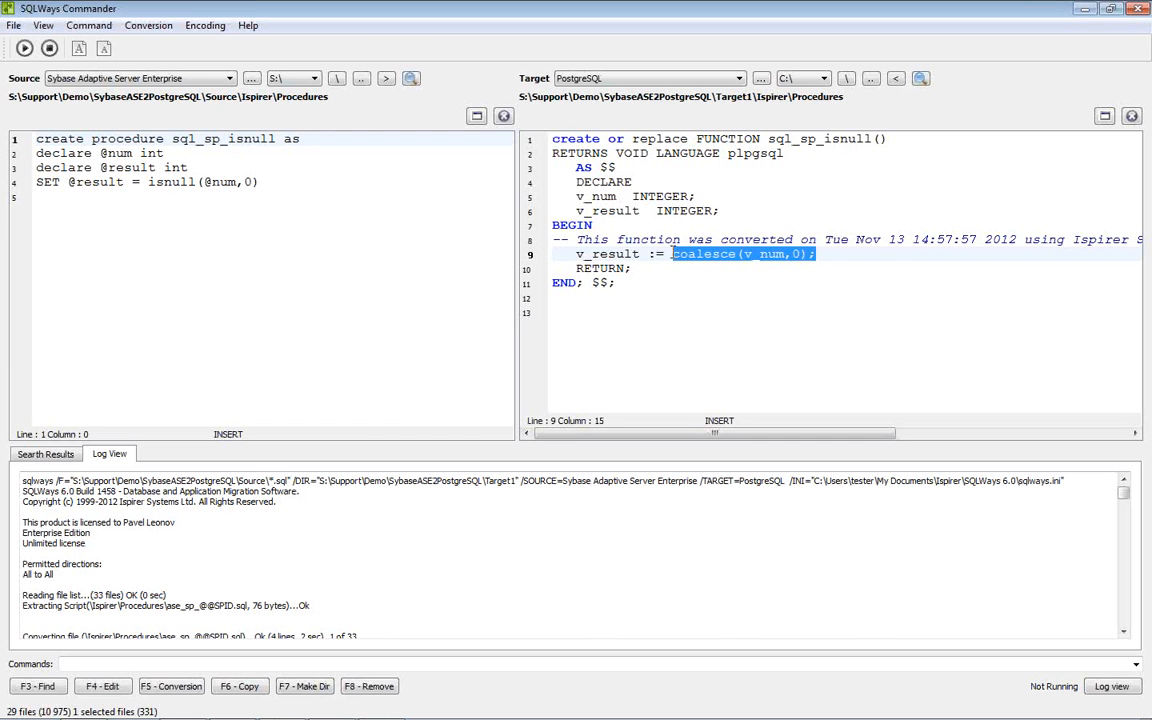
pyautogui.click(1131, 116)
pyautogui.click(503, 116)
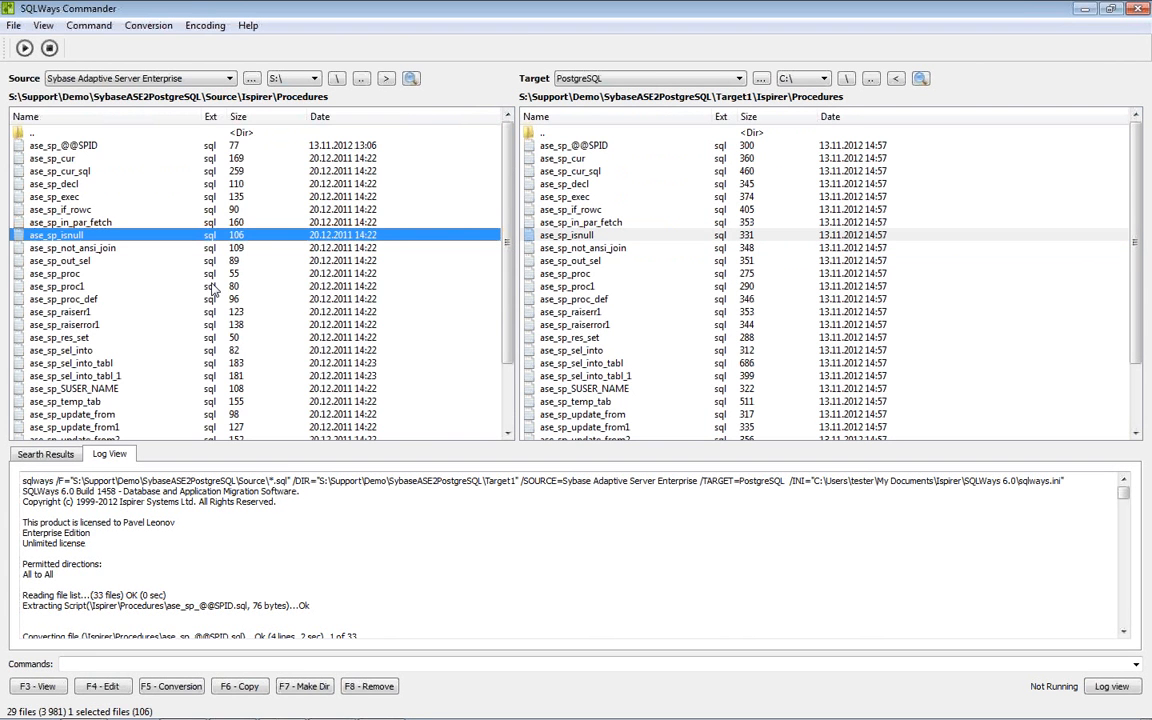
pyautogui.doubleClick(45, 311)
pyautogui.doubleClick(590, 313)
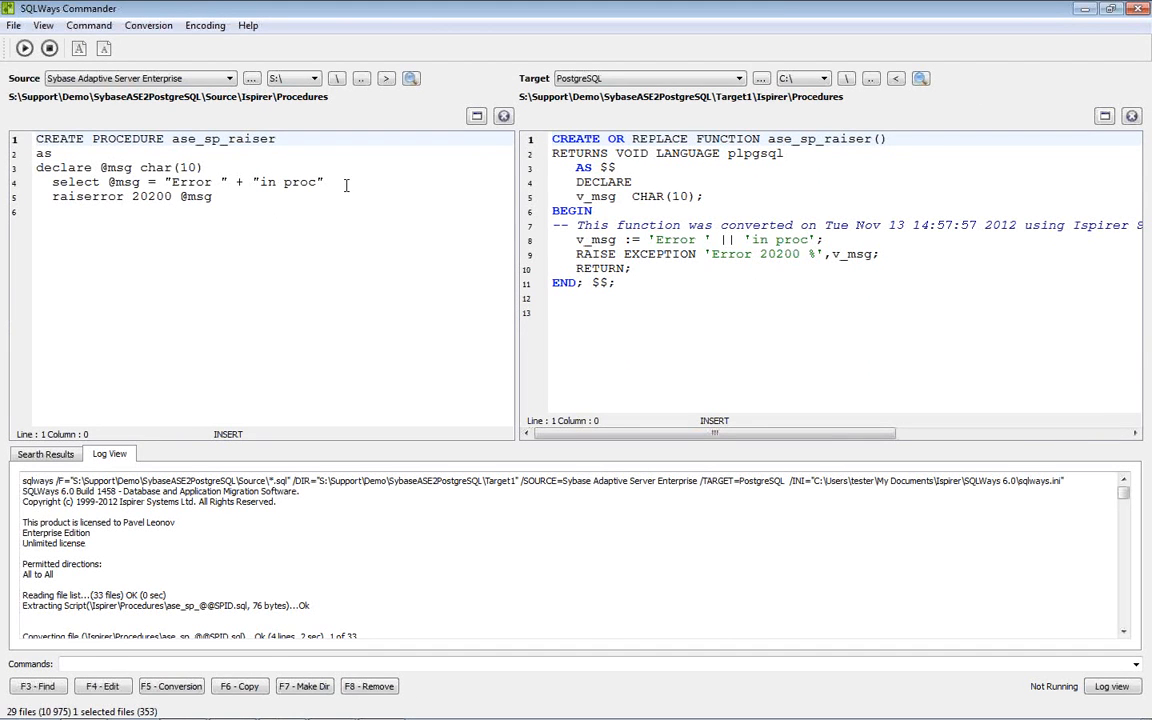
pyautogui.moveTo(367, 181); pyautogui.dragTo(153, 176)
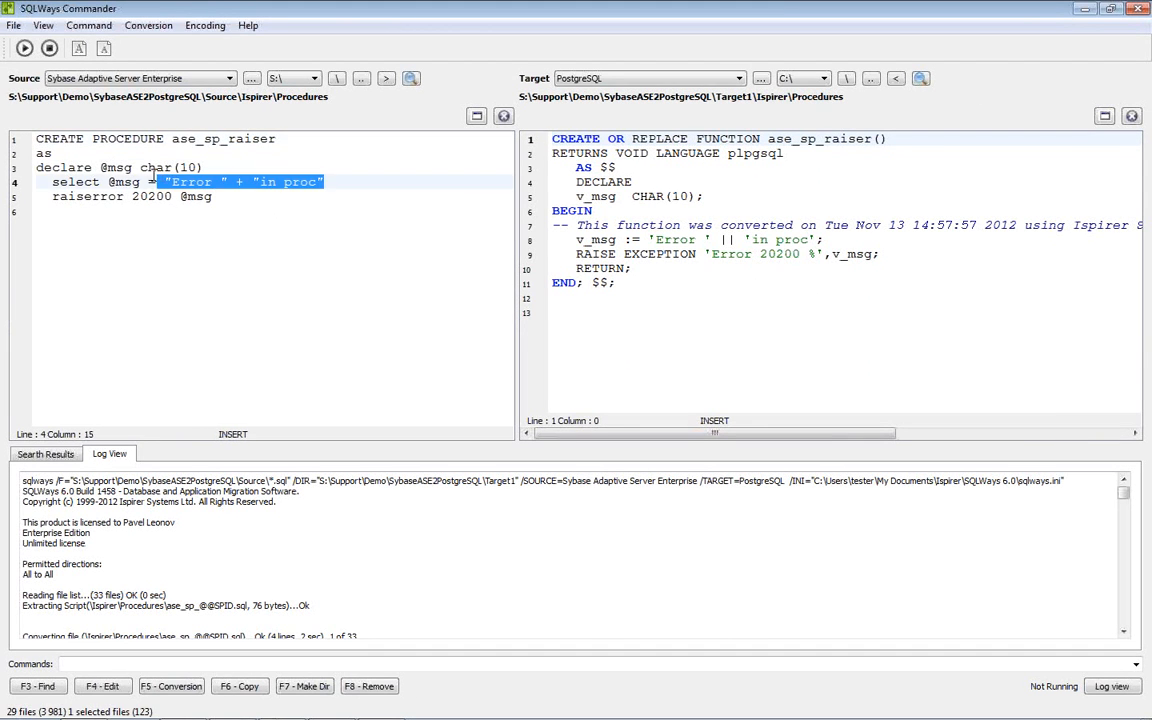
pyautogui.click(83, 182)
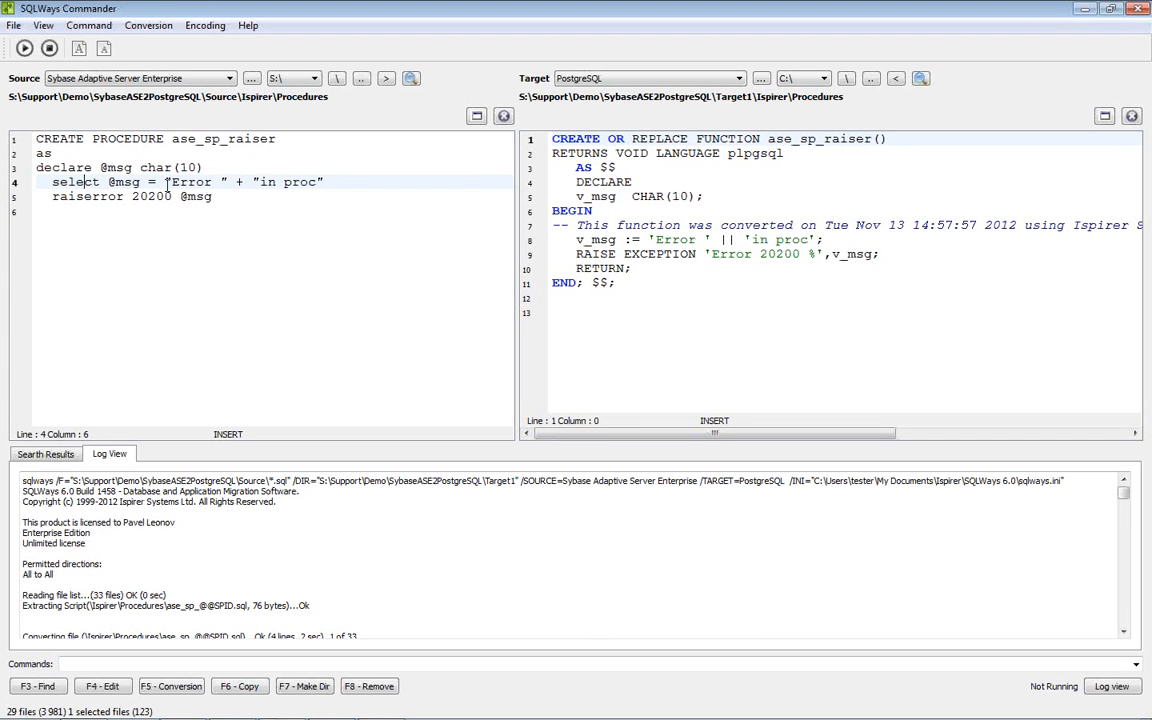
pyautogui.moveTo(213, 197); pyautogui.dragTo(46, 196)
pyautogui.click(69, 198)
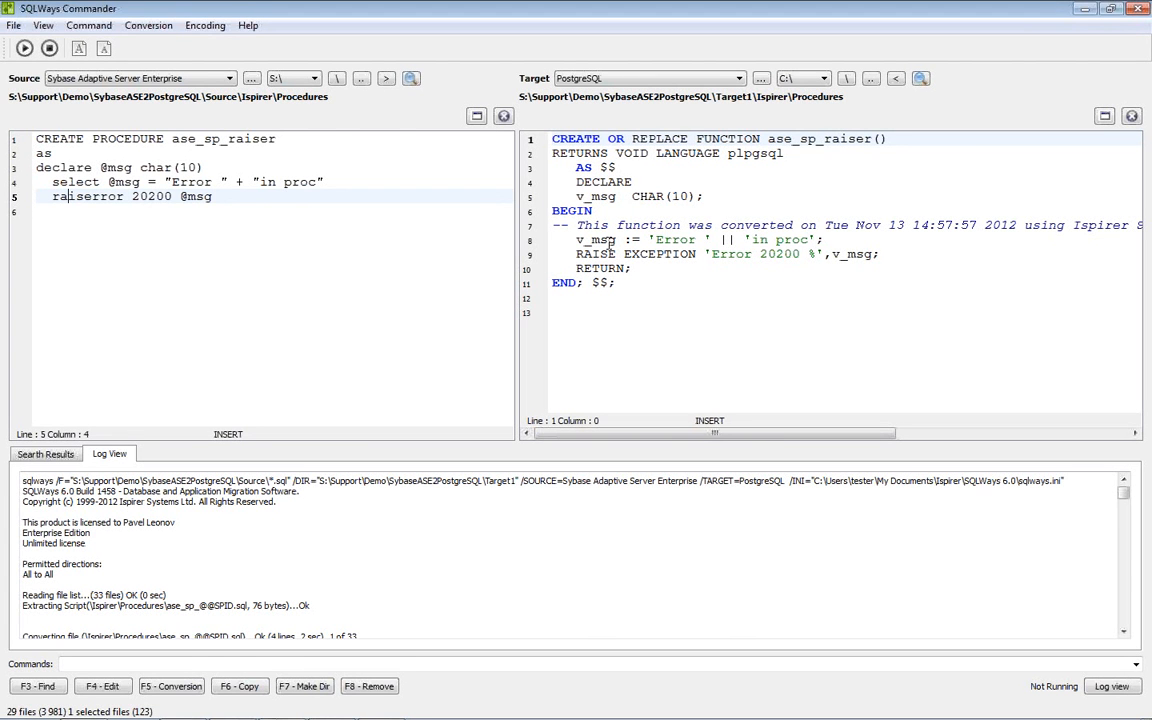
# Examine the converted v_msg assignment and the RAISE EXCEPTION arguments, and close both ase_sp_raiserr1 scripts.
pyautogui.moveTo(823, 241); pyautogui.dragTo(571, 236)
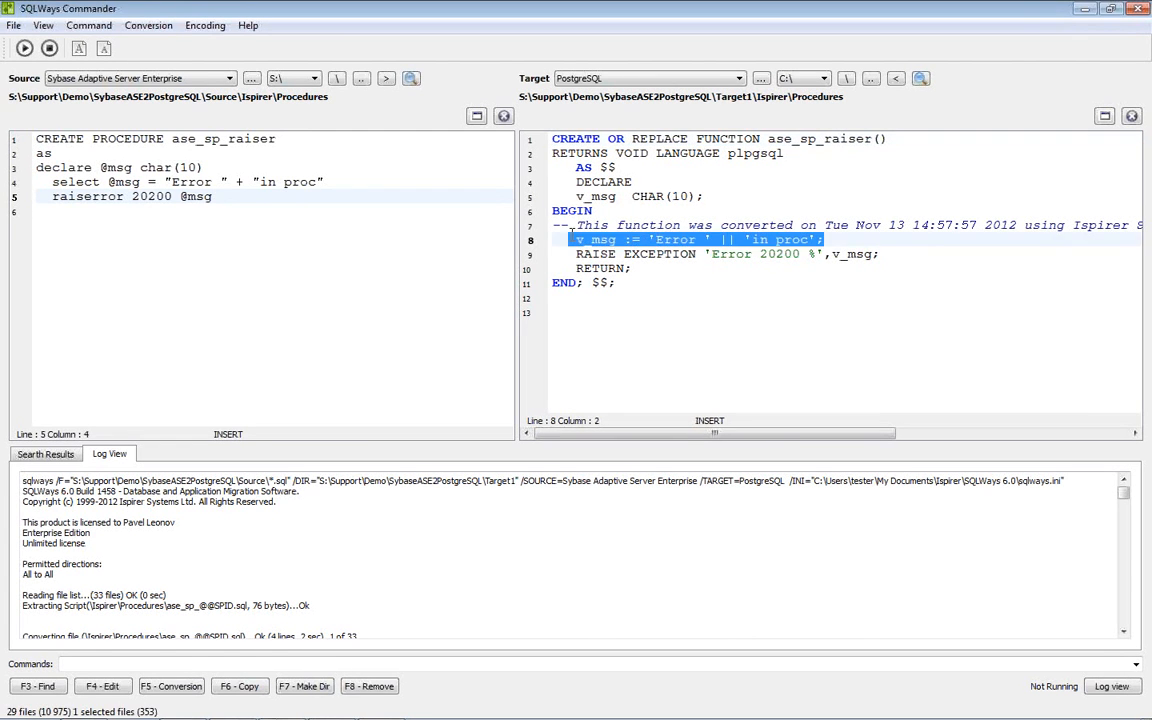
pyautogui.click(682, 240)
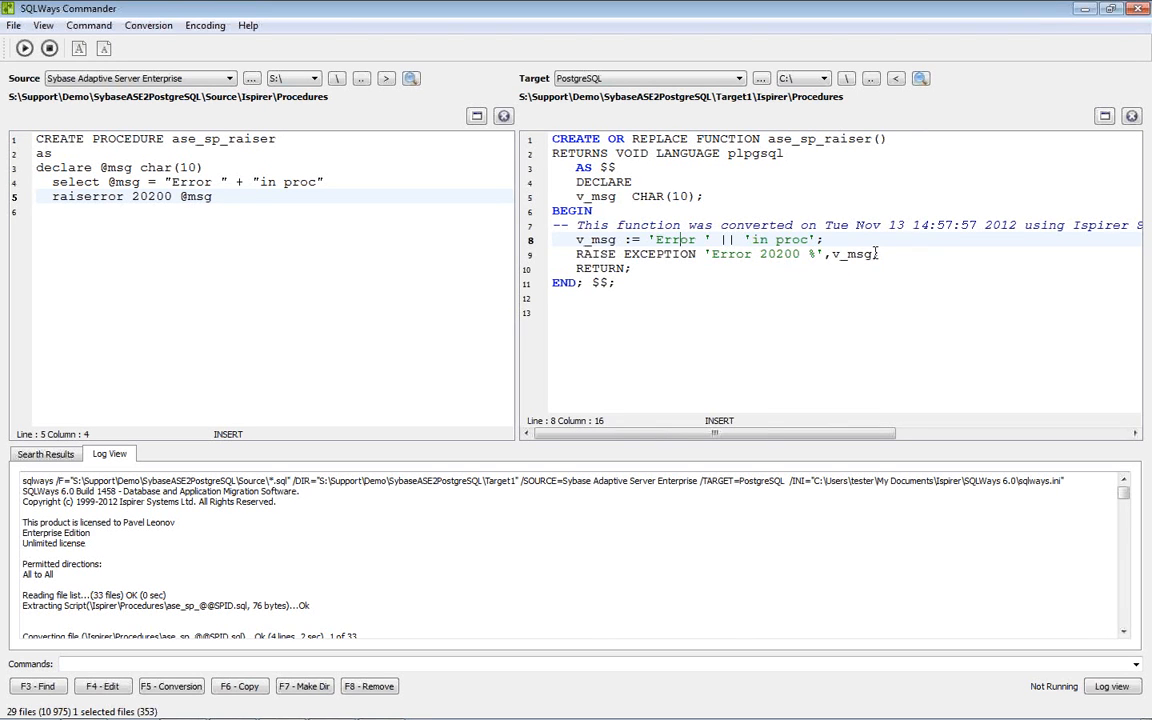
pyautogui.moveTo(873, 255); pyautogui.dragTo(826, 252)
pyautogui.click(713, 254)
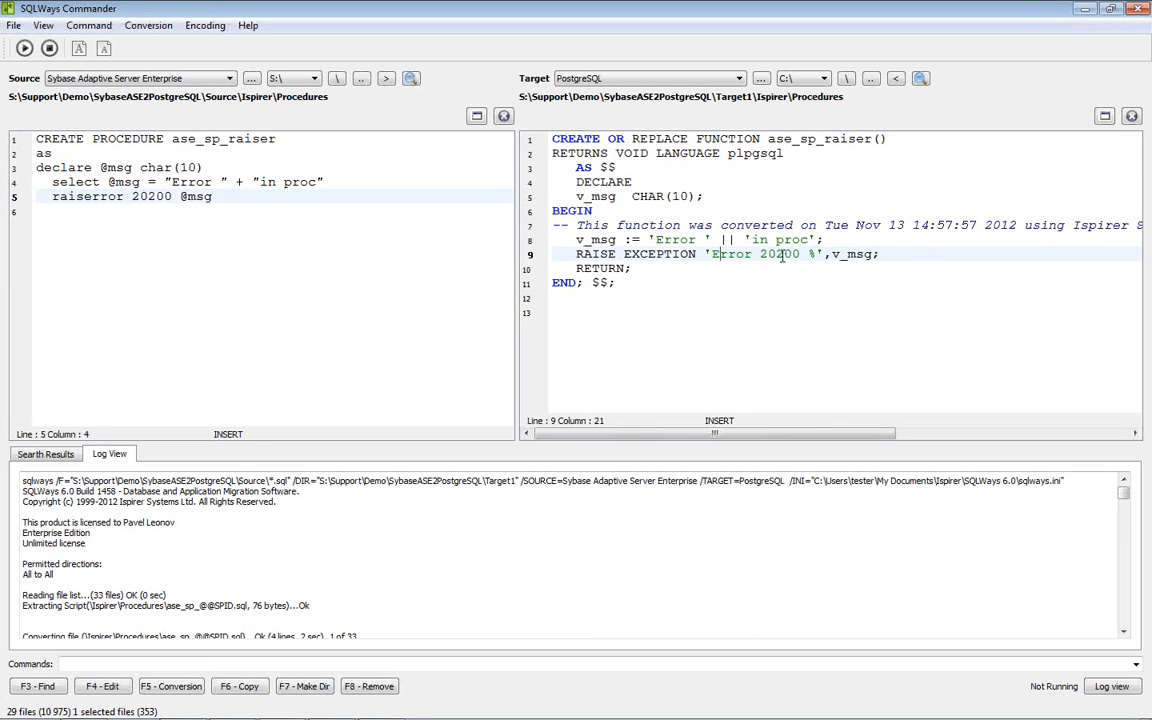
pyautogui.moveTo(808, 254); pyautogui.dragTo(818, 254)
pyautogui.click(1105, 116)
pyautogui.click(477, 116)
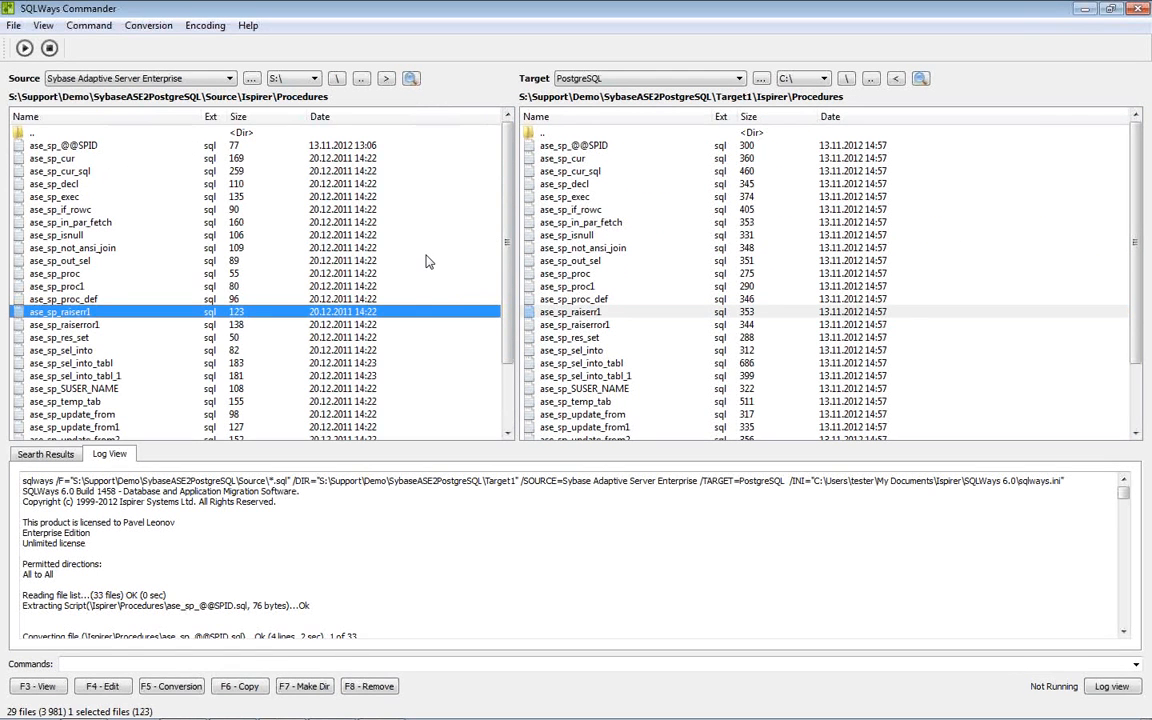
pyautogui.moveTo(510, 716)
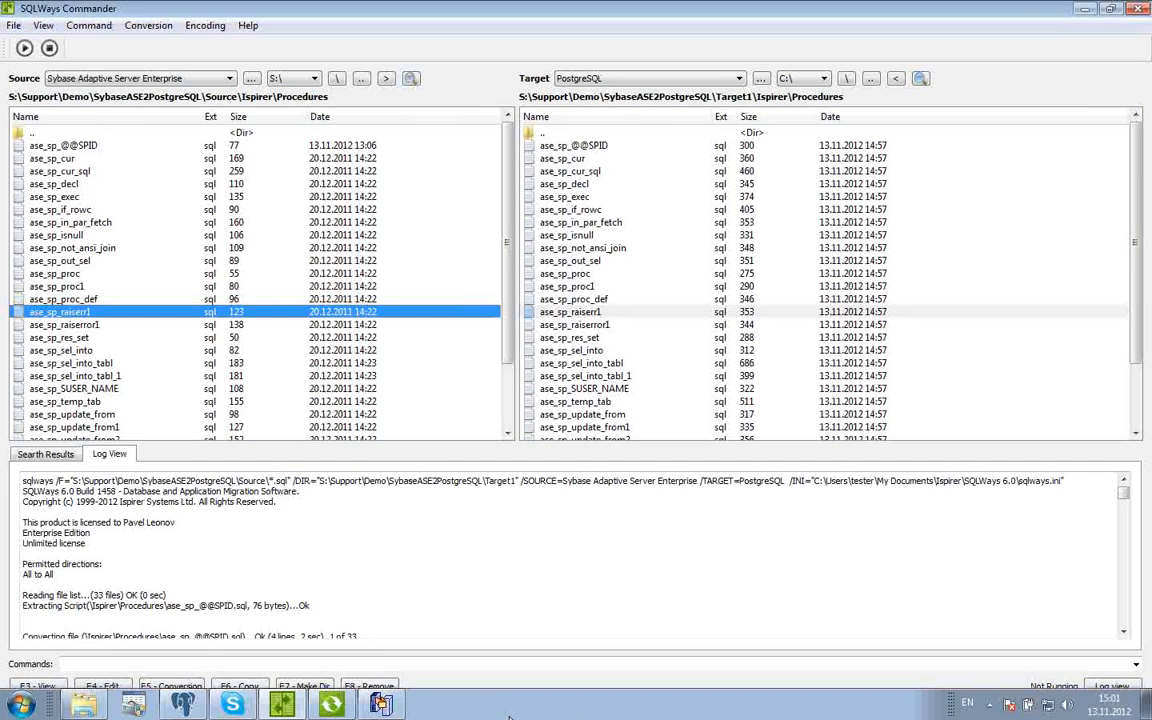
pyautogui.click(297, 638)
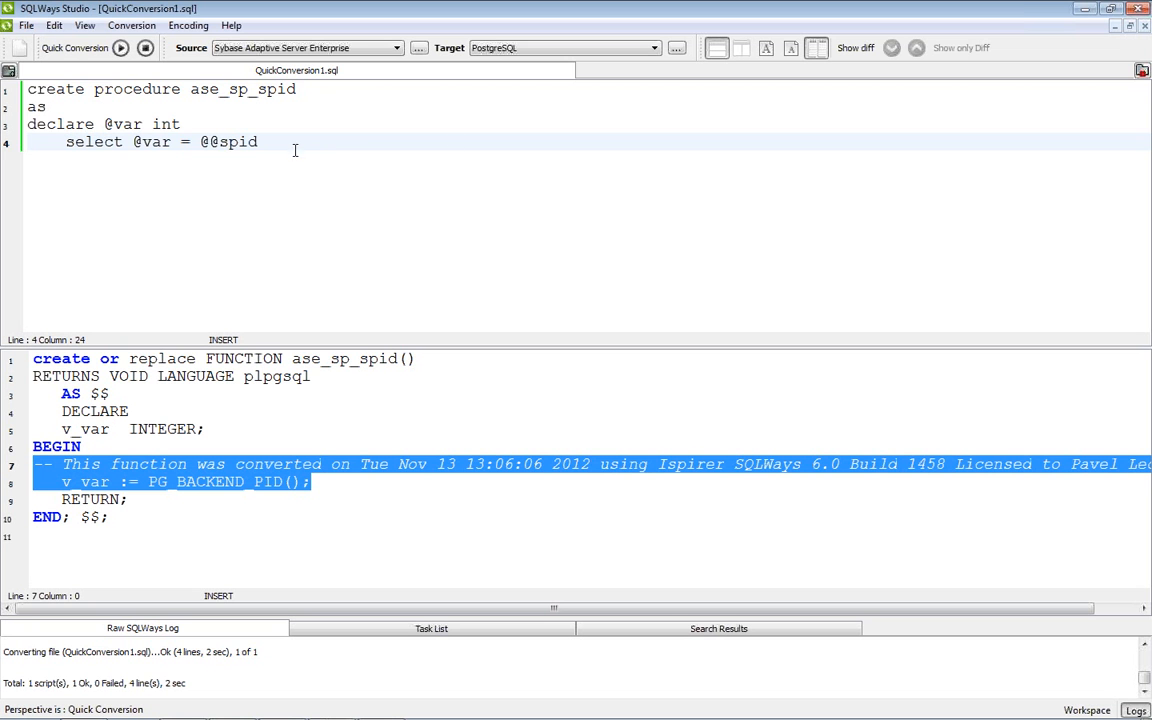
pyautogui.press('Return')
pyautogui.write('go')
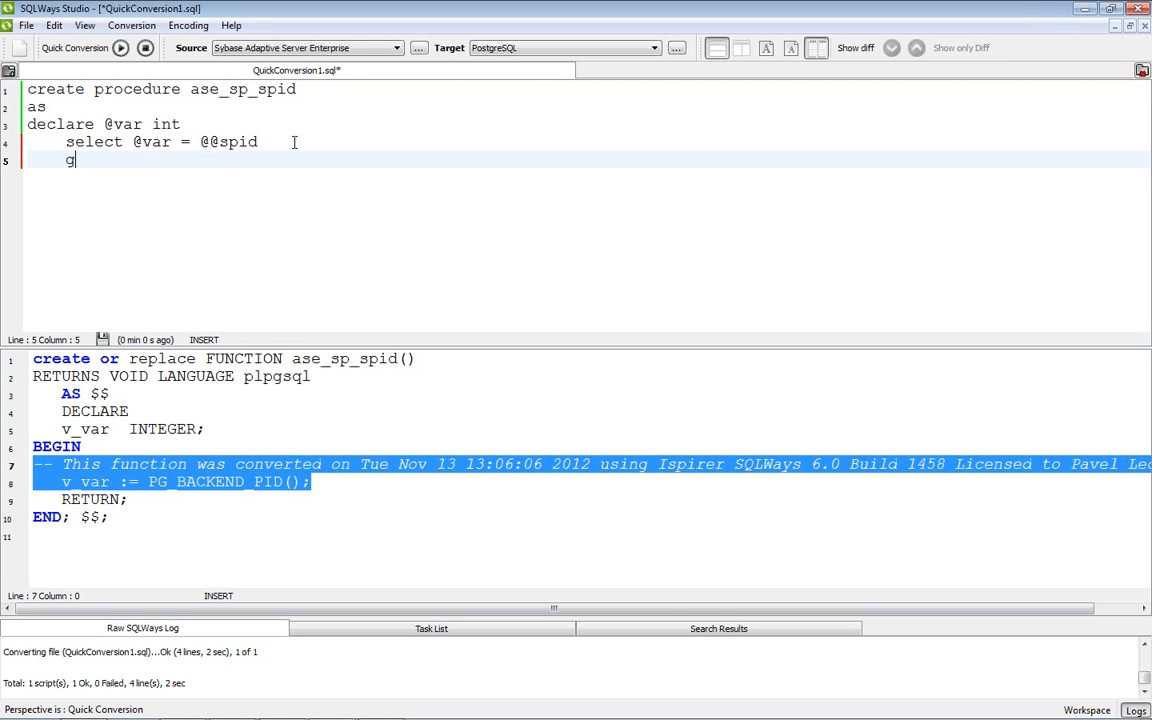
pyautogui.press('Return')
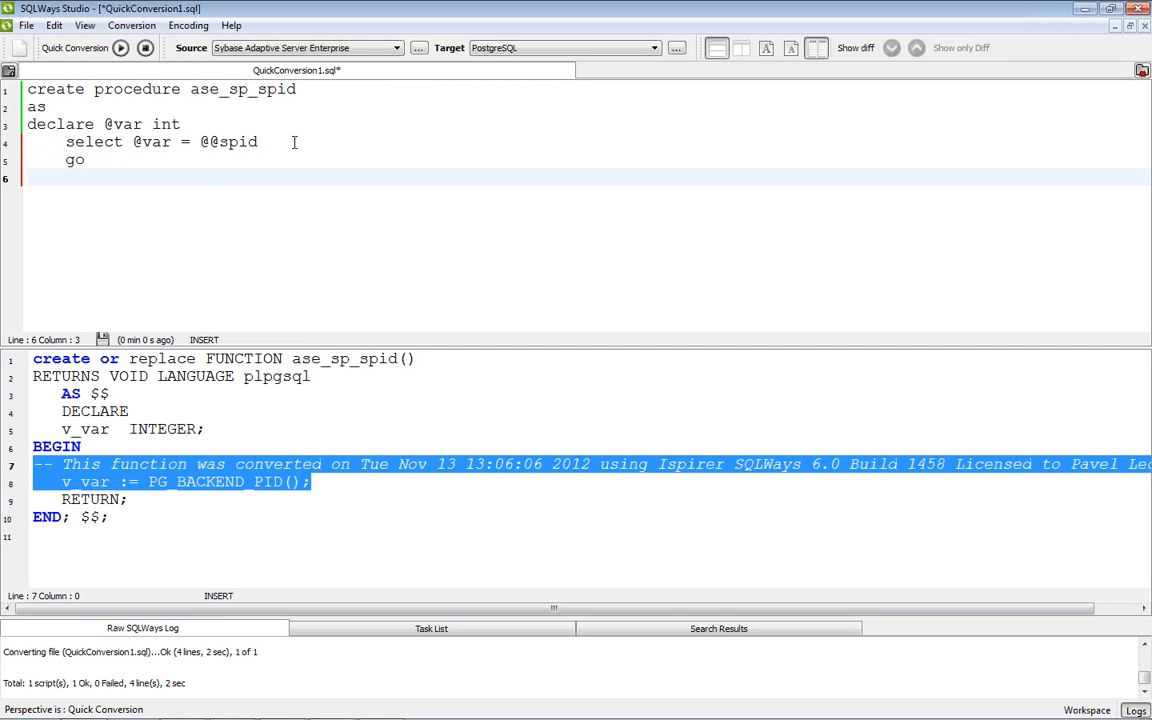
pyautogui.press('BackSpace')
pyautogui.press('BackSpace')
pyautogui.press('BackSpace')
# Duplicate the whole ase_sp_spid procedure, including its go line, directly below the original.
pyautogui.moveTo(112, 177); pyautogui.dragTo(24, 82)
pyautogui.hotkey('ctrl', 'c')
pyautogui.click(115, 230)
pyautogui.hotkey('ctrl', 'v')
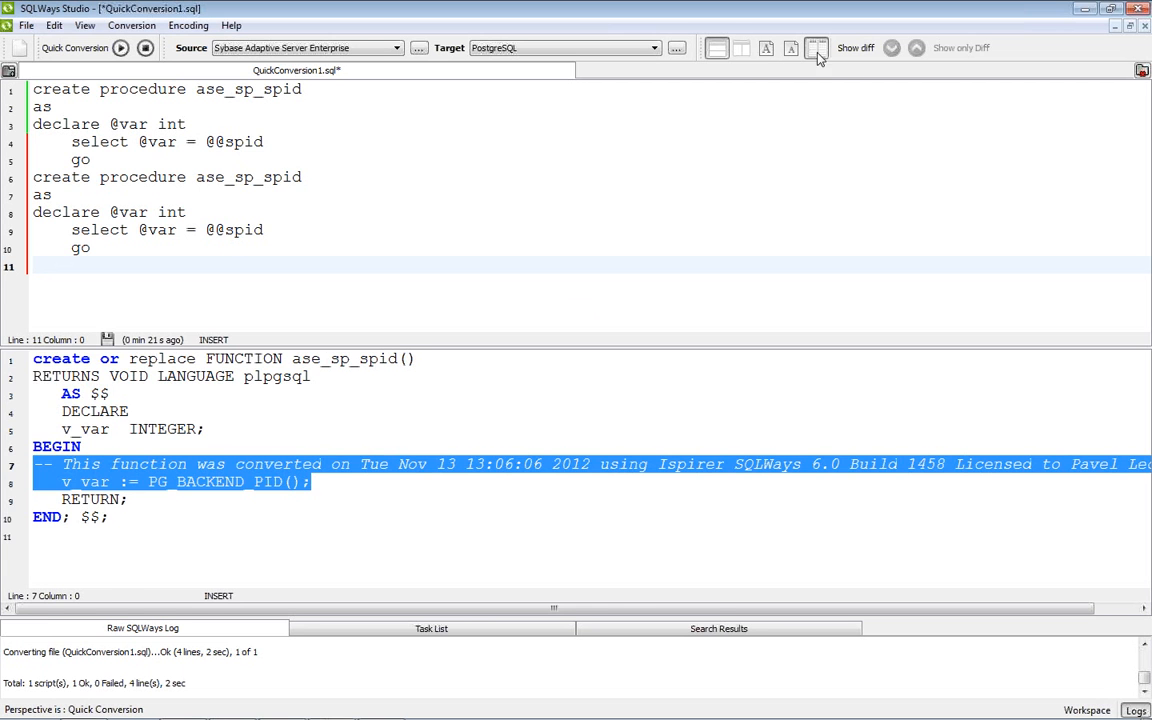
# Arrange the source and converted scripts side by side and clear the highlighted lines in the converted script.
pyautogui.click(741, 49)
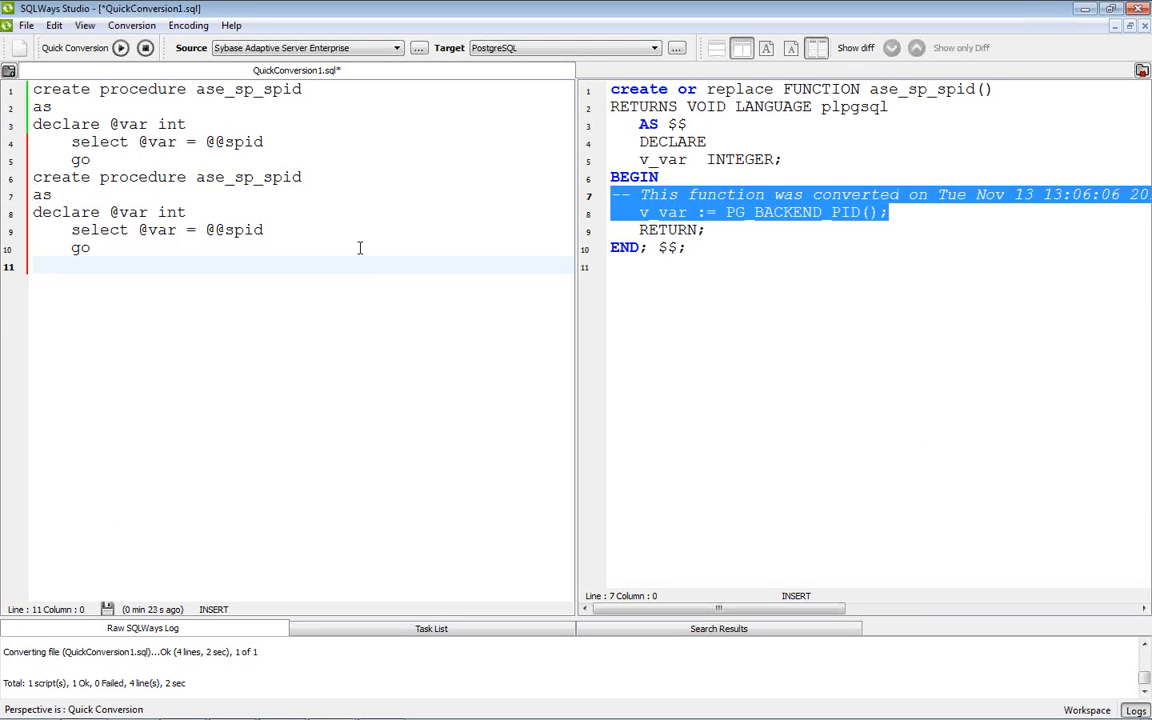
pyautogui.click(738, 265)
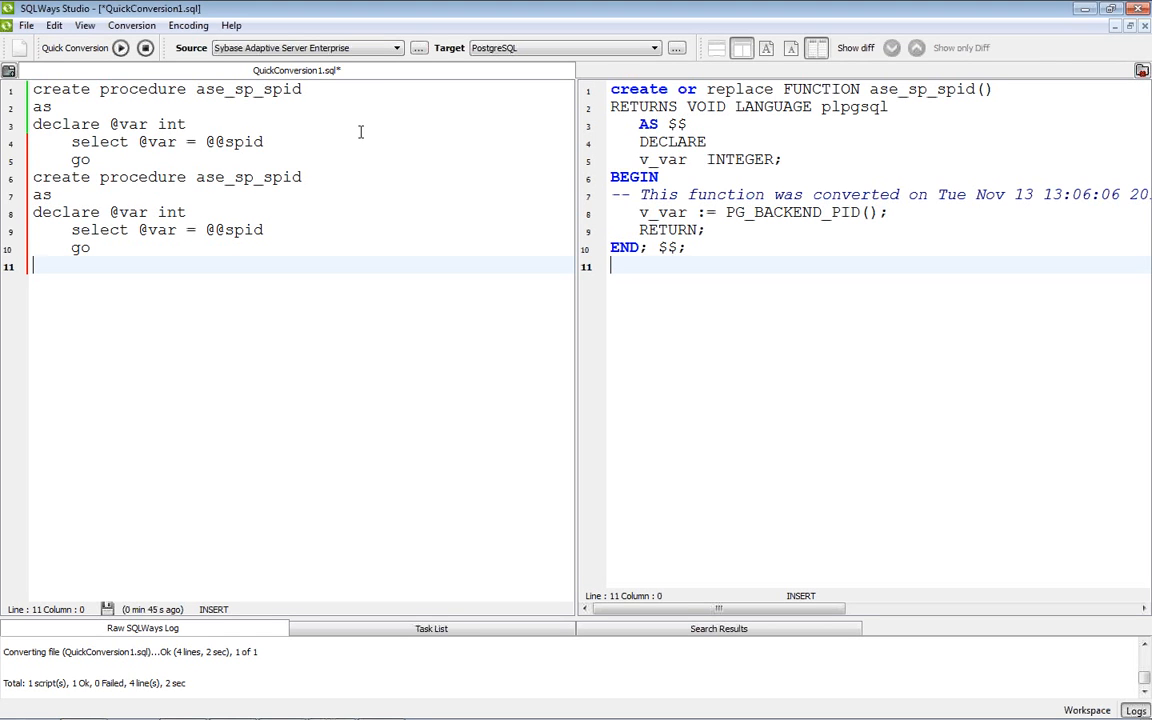
# Try the ASE test data source as the User/System DSN in the connection options, and reset the DSN to blank.
pyautogui.click(140, 28)
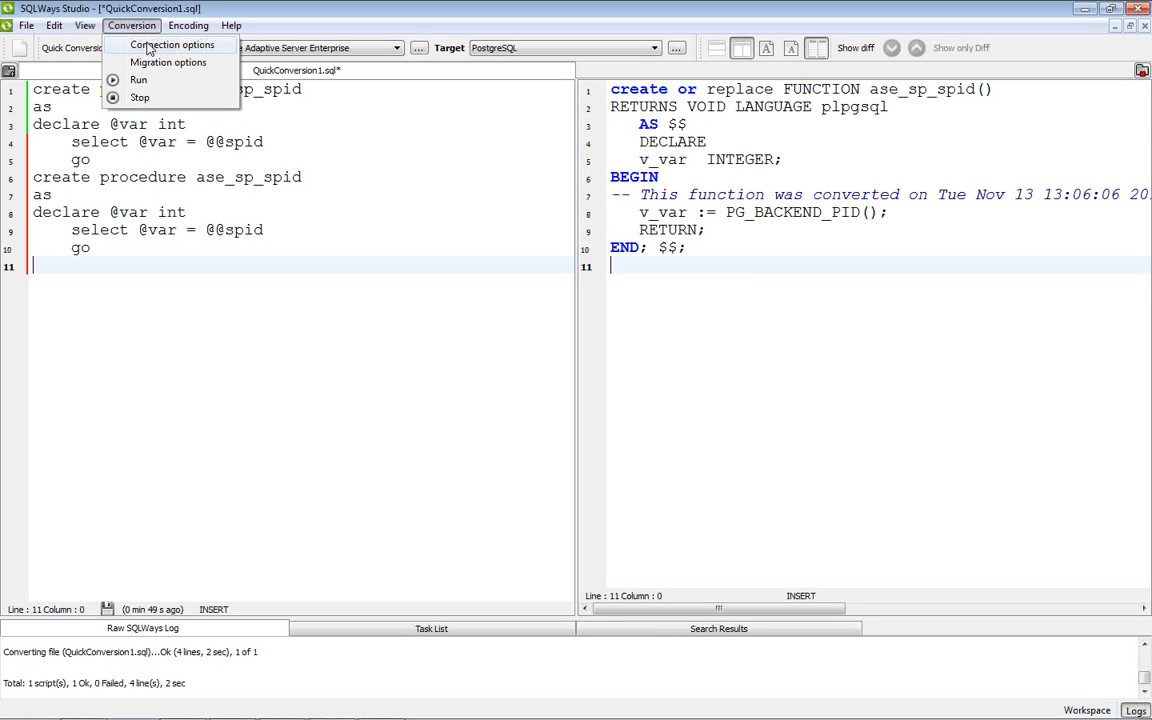
pyautogui.click(165, 45)
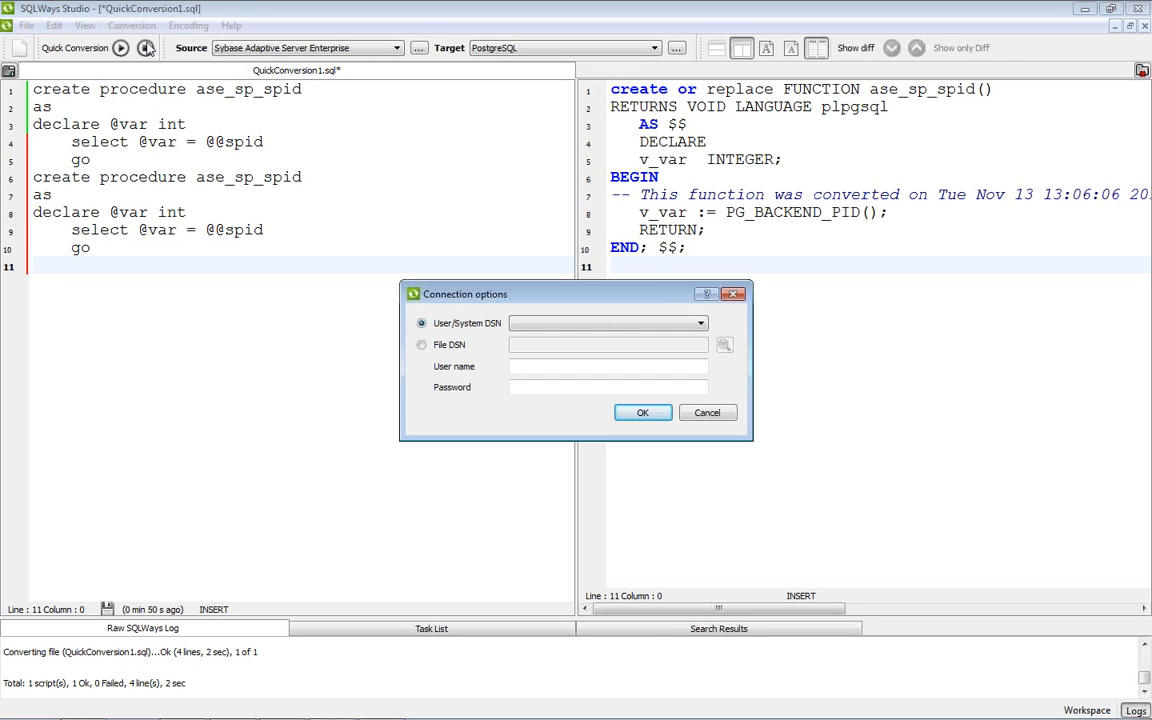
pyautogui.click(702, 323)
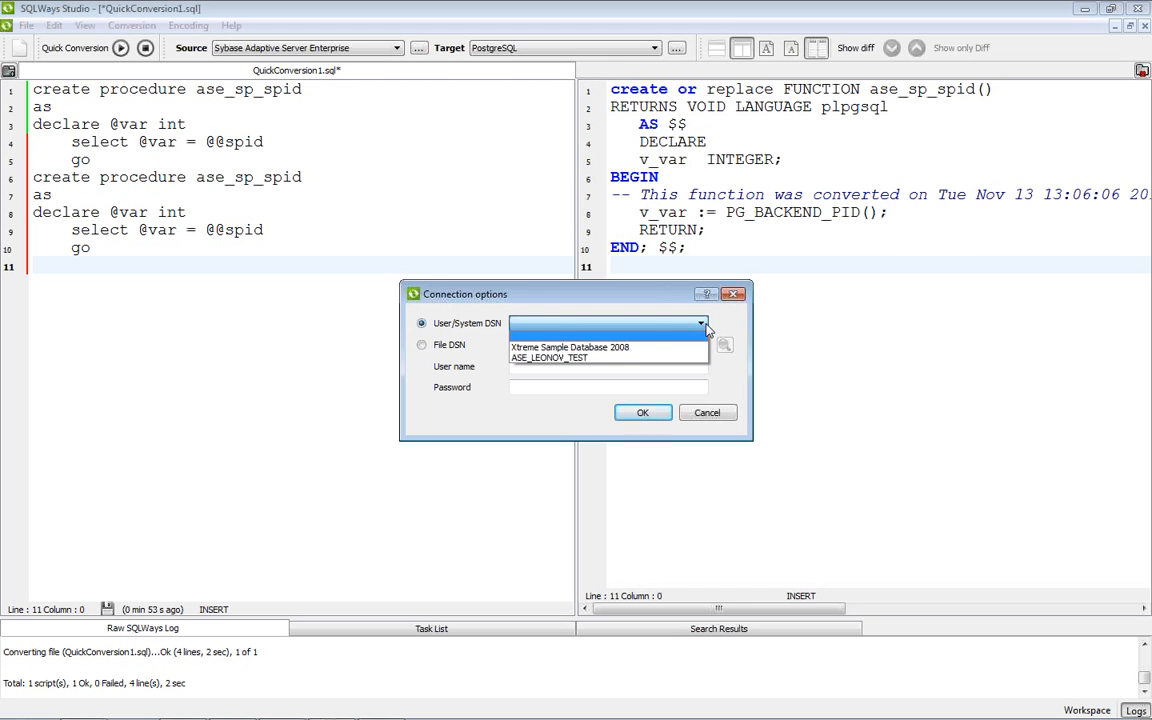
pyautogui.click(575, 358)
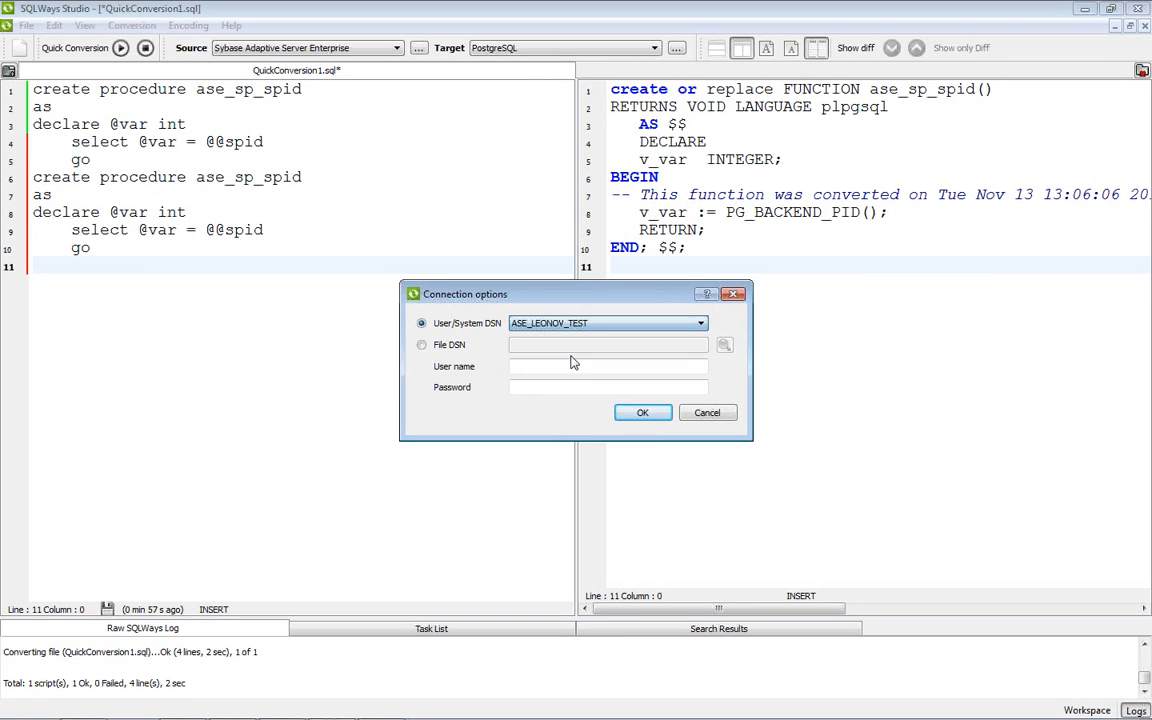
pyautogui.click(540, 388)
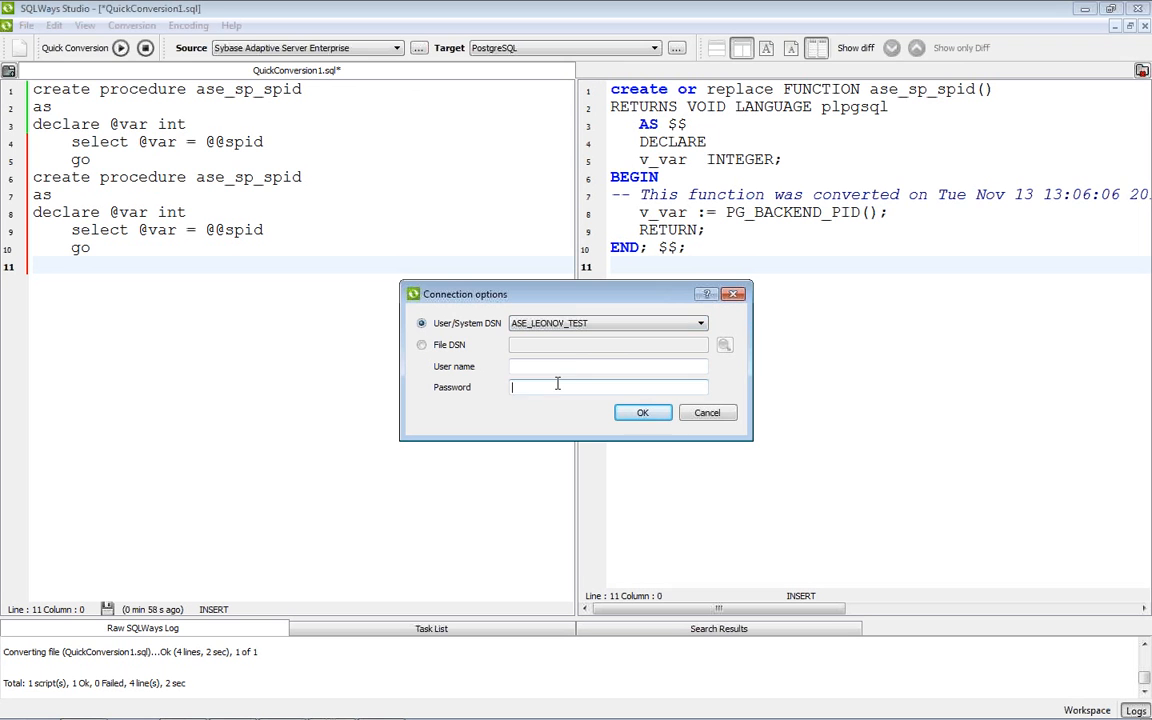
pyautogui.click(701, 323)
pyautogui.click(632, 340)
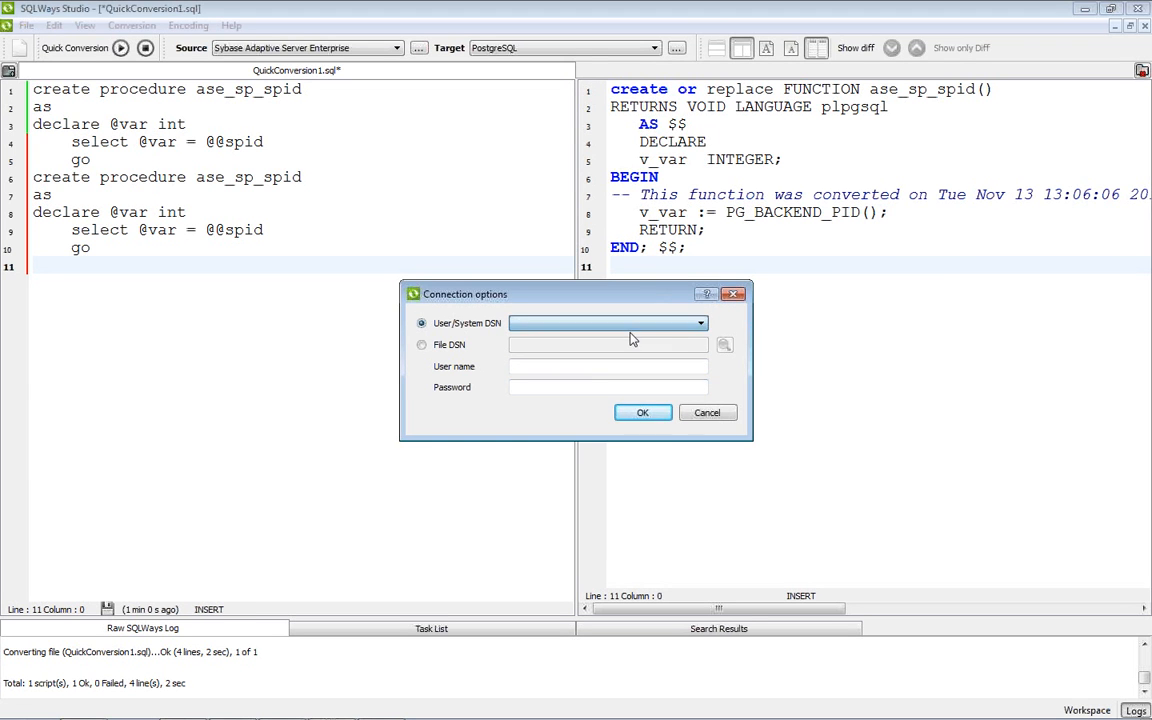
pyautogui.click(642, 412)
# Highlight the source code of both ase_sp_spid procedures to examine how the go lines separate them.
pyautogui.click(123, 248)
pyautogui.moveTo(123, 248); pyautogui.dragTo(31, 194)
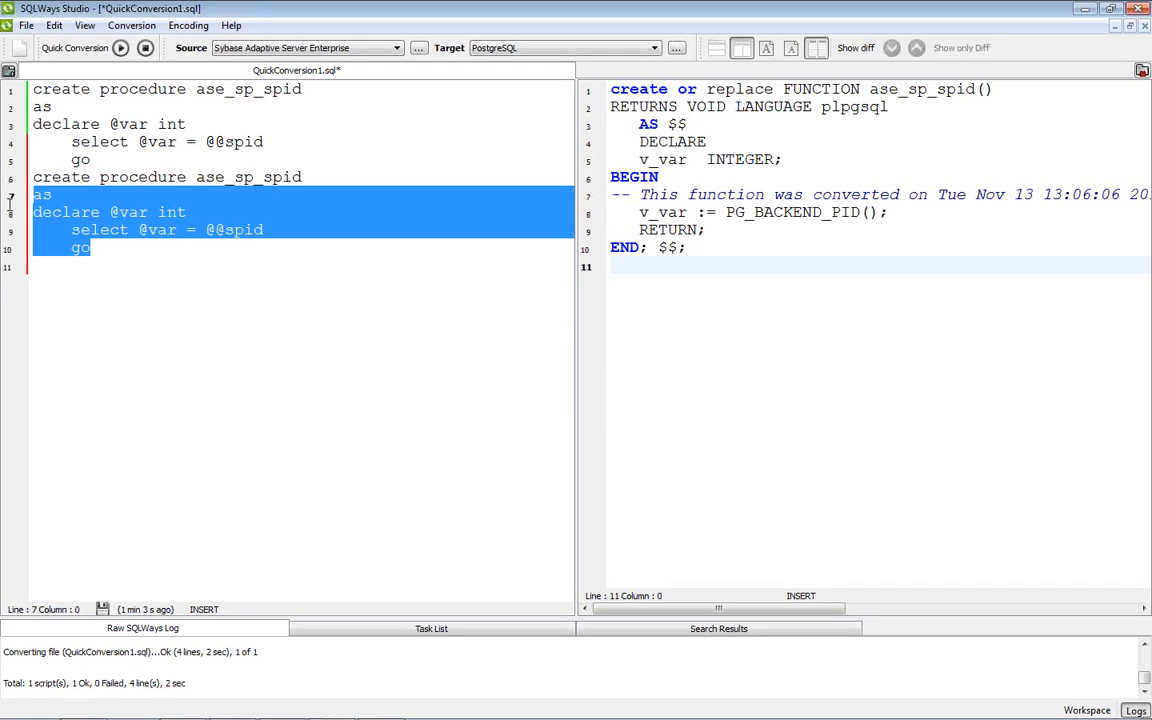
pyautogui.click(97, 263)
pyautogui.hotkey('shift', 'Up')
pyautogui.hotkey('shift', 'Up')
pyautogui.hotkey('shift', 'Up')
pyautogui.hotkey('shift', 'Up')
pyautogui.hotkey('shift', 'Up')
pyautogui.hotkey('shift', 'Up')
pyautogui.hotkey('shift', 'Up')
pyautogui.hotkey('shift', 'Up')
pyautogui.hotkey('shift', 'Up')
pyautogui.hotkey('shift', 'Up')
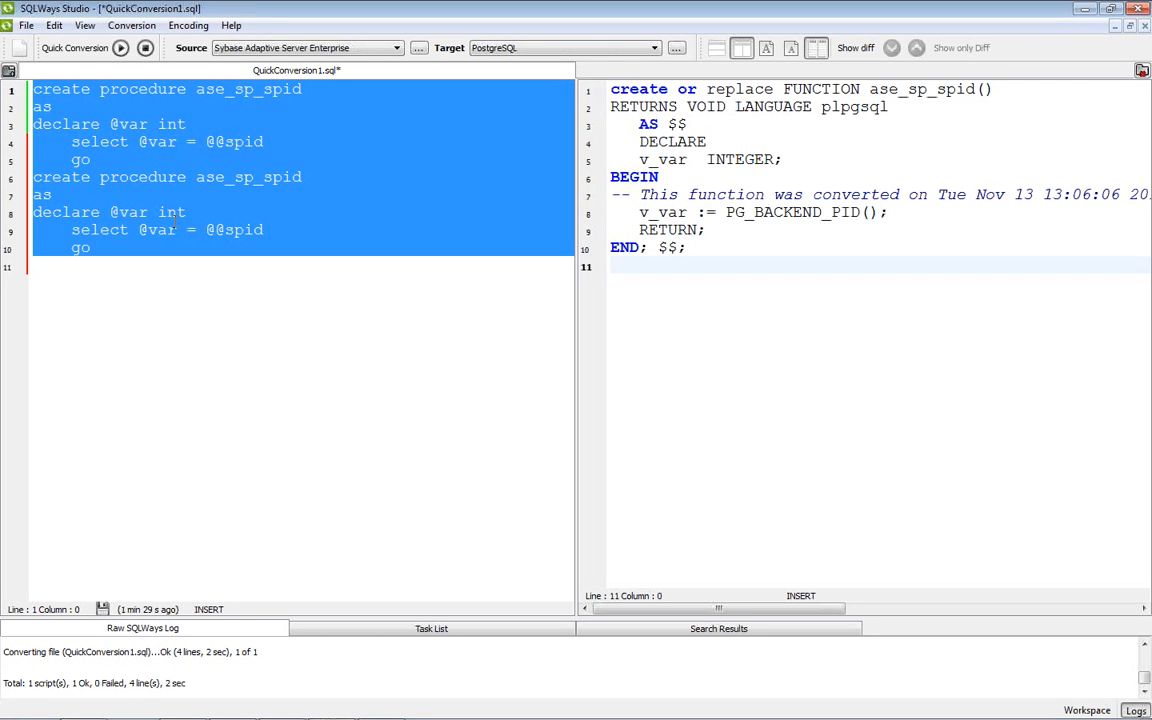
pyautogui.moveTo(175, 247); pyautogui.dragTo(131, 240)
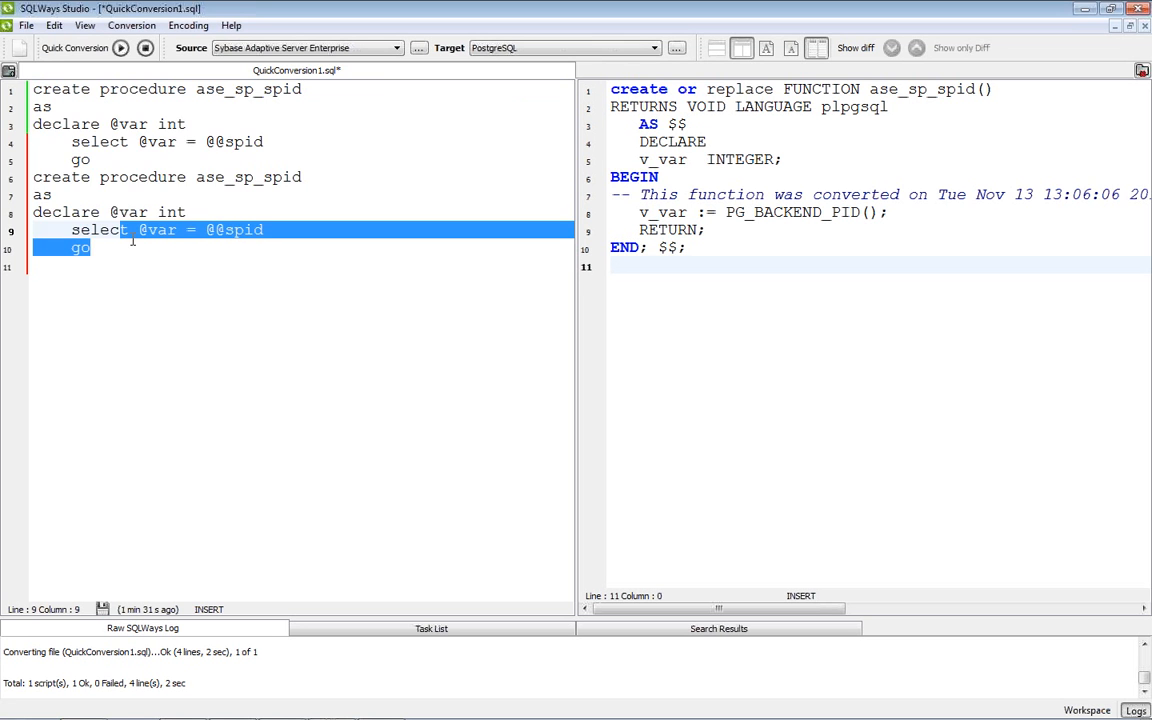
# Remove the indentation before the go line that ends the first ase_sp_spid procedure.
pyautogui.hotkey('ctrl', 'a')
pyautogui.hotkey('ctrl', 'Home')
pyautogui.press('Down')
pyautogui.press('Down')
pyautogui.press('Down')
pyautogui.press('Down')
pyautogui.press('End')
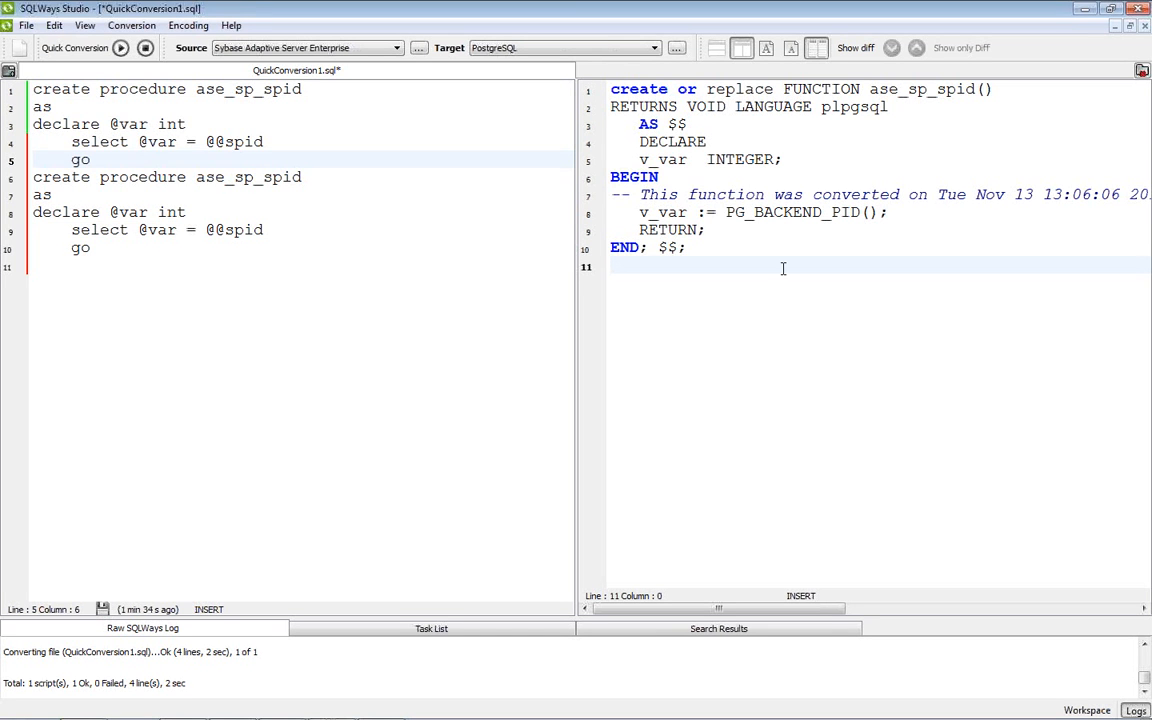
pyautogui.press('Home')
pyautogui.press('BackSpace')
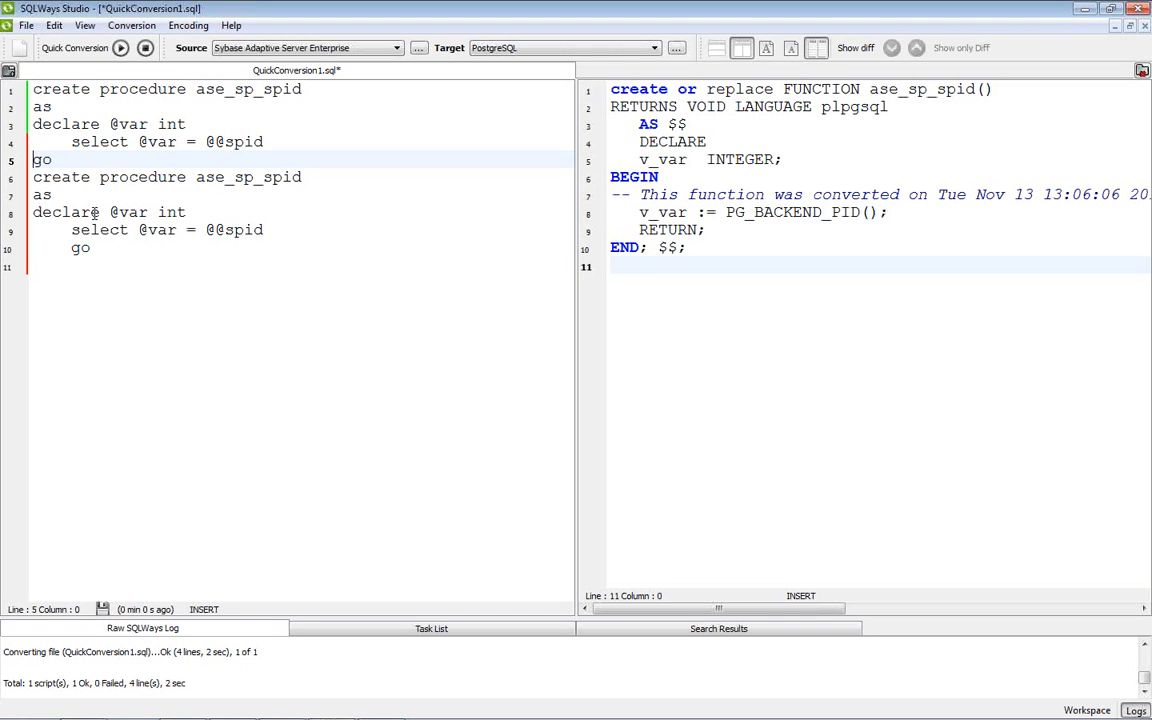
# Remove the indentation before the go line that ends the second ase_sp_spid procedure.
pyautogui.press('Down')
pyautogui.press('Down')
pyautogui.press('Down')
pyautogui.press('Down')
pyautogui.press('Down')
pyautogui.hotkey('shift', 'Right')
pyautogui.hotkey('shift', 'Right')
pyautogui.hotkey('shift', 'Right')
pyautogui.hotkey('shift', 'Right')
pyautogui.press('BackSpace')
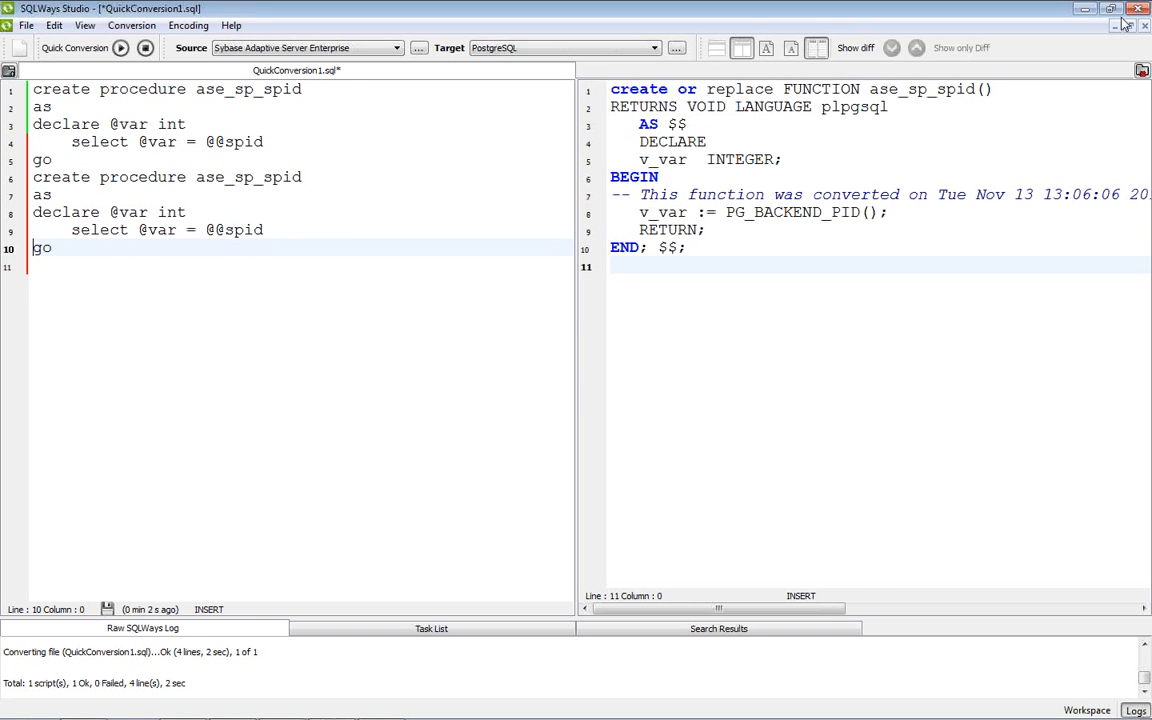
# Minimize the SQLWays Studio and SQLWays Commander windows to return to the desktop.
pyautogui.click(1086, 9)
pyautogui.click(1091, 12)
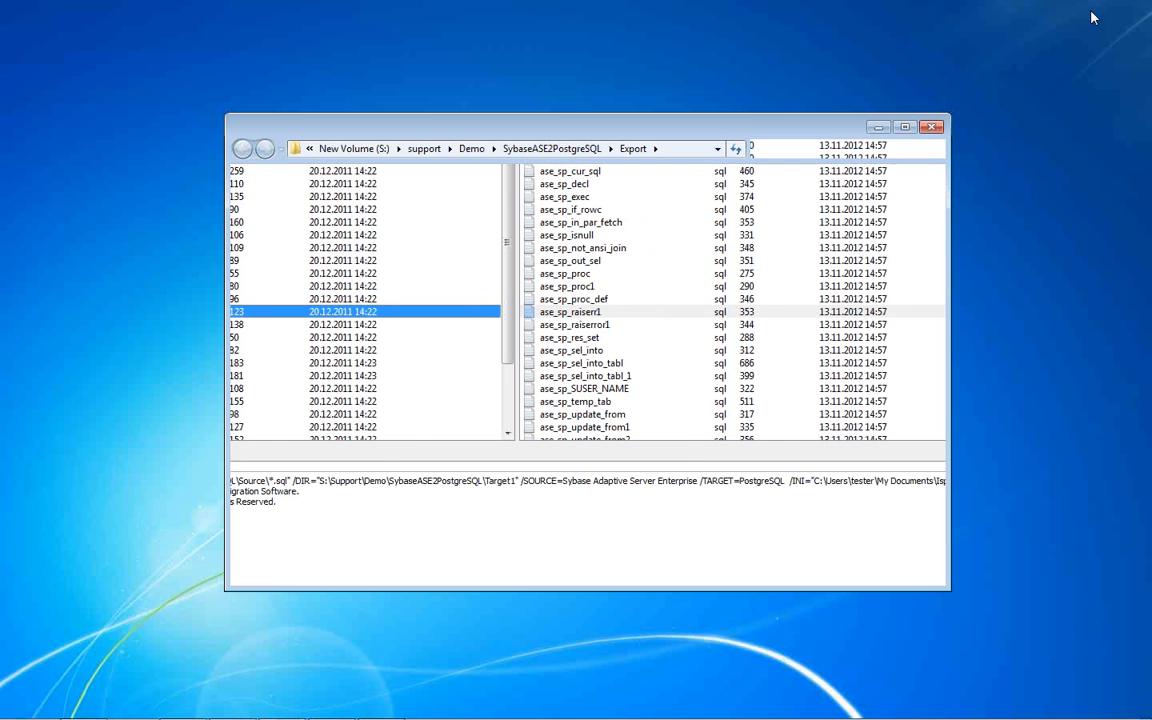